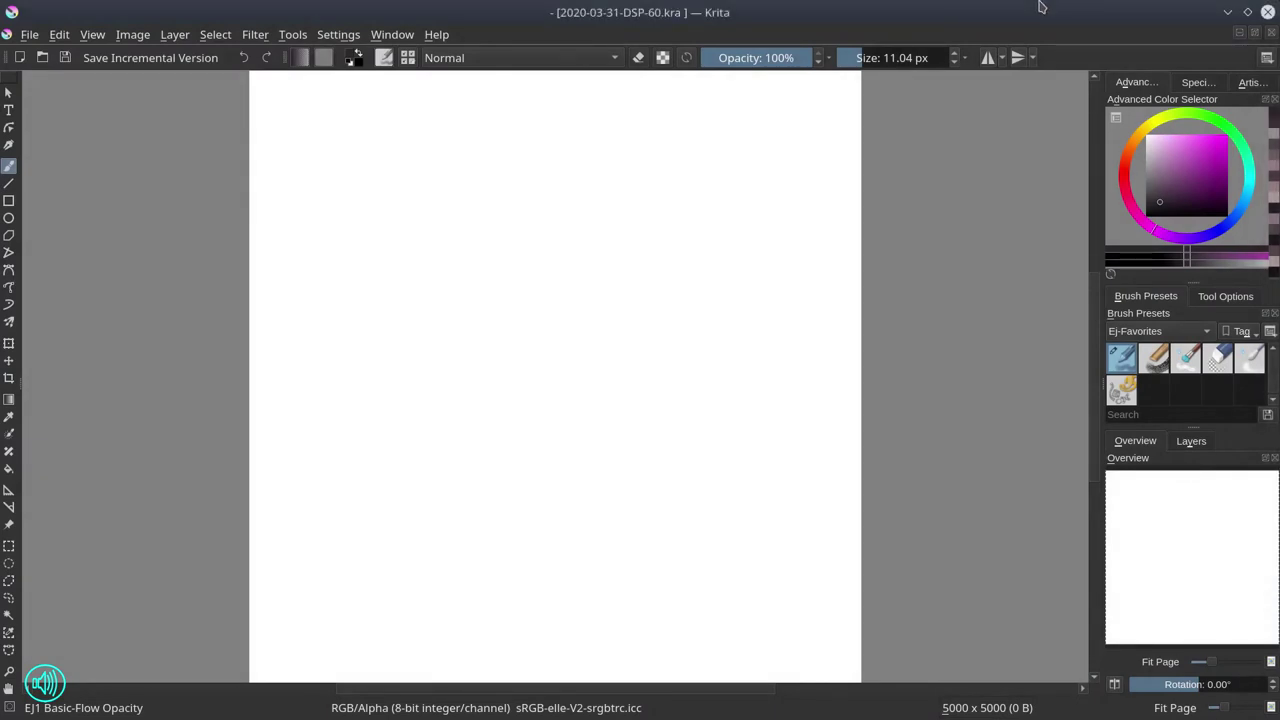
- Cover the white canvas with overlapping dark purple gradients, leaving a soft diagonal light band
click(1191, 201)
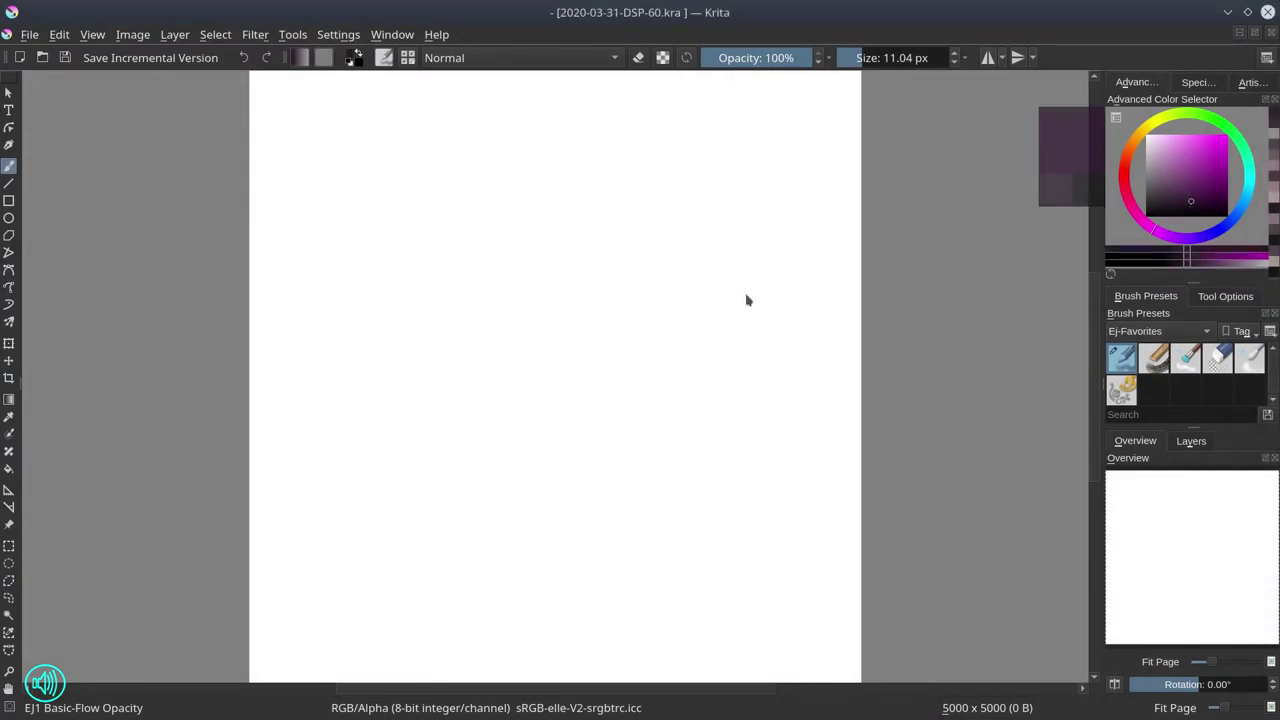
click(8, 399)
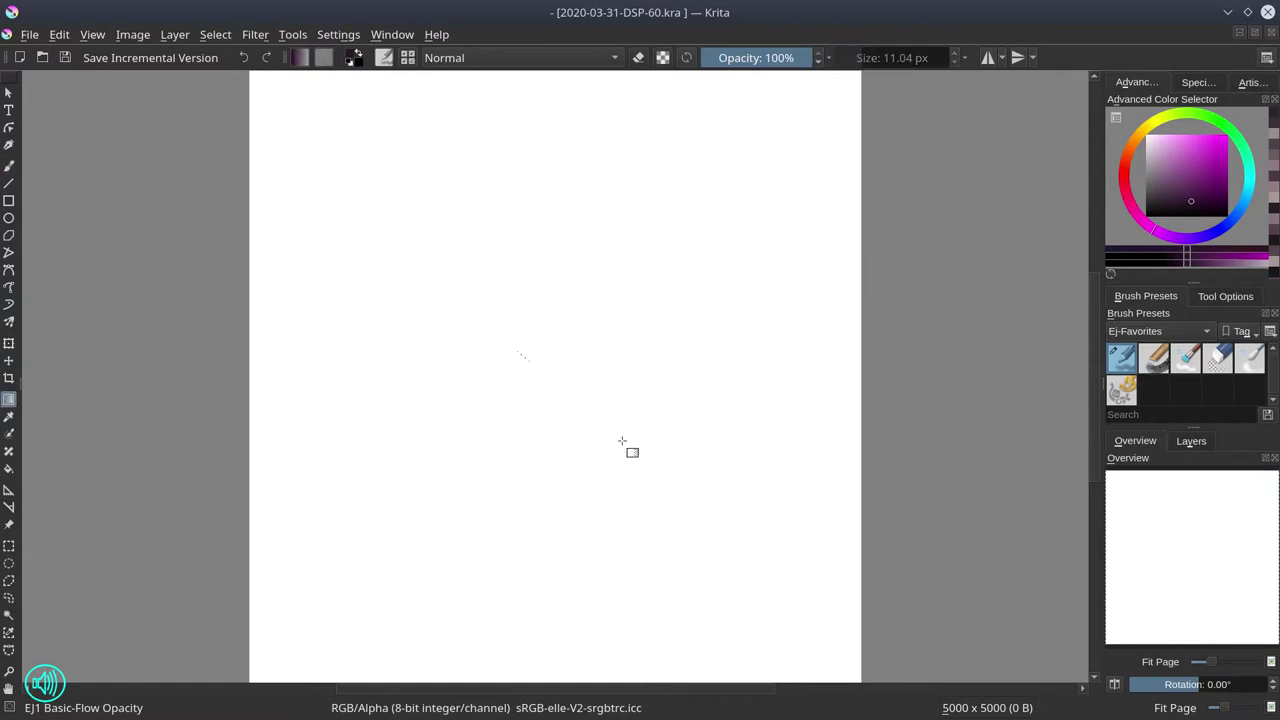
drag(623, 443, 749, 523)
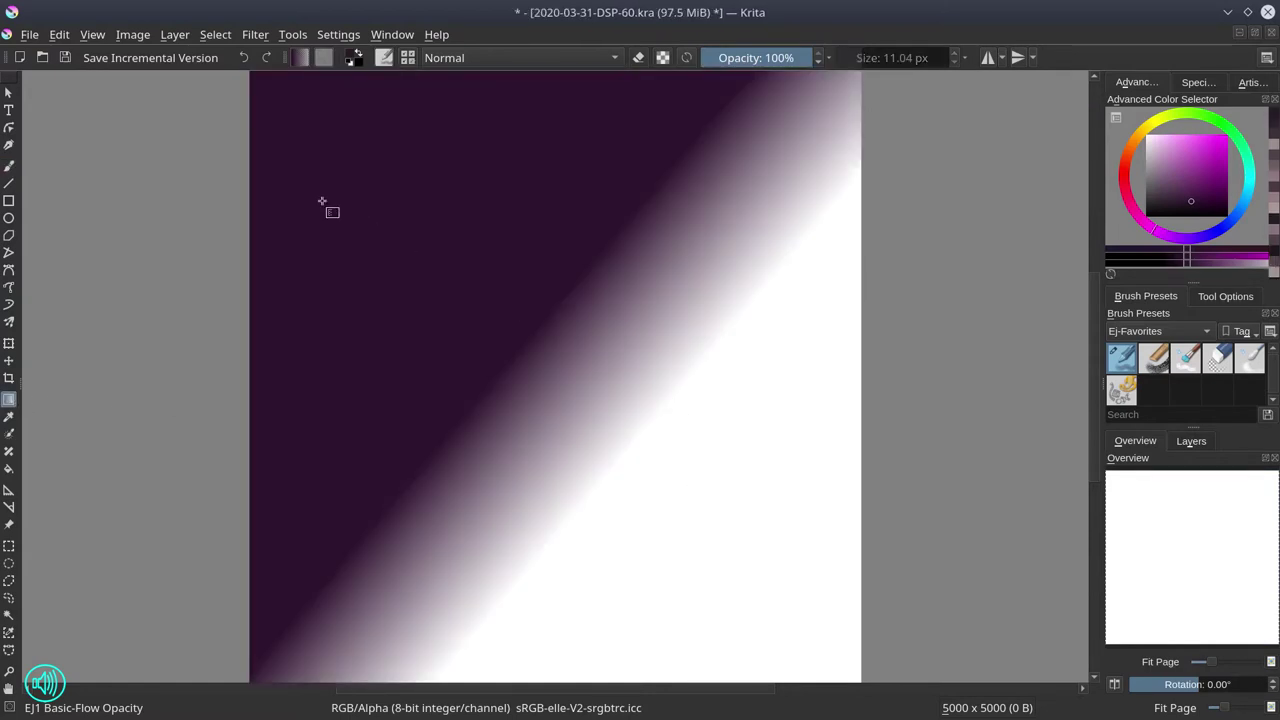
drag(323, 203, 411, 463)
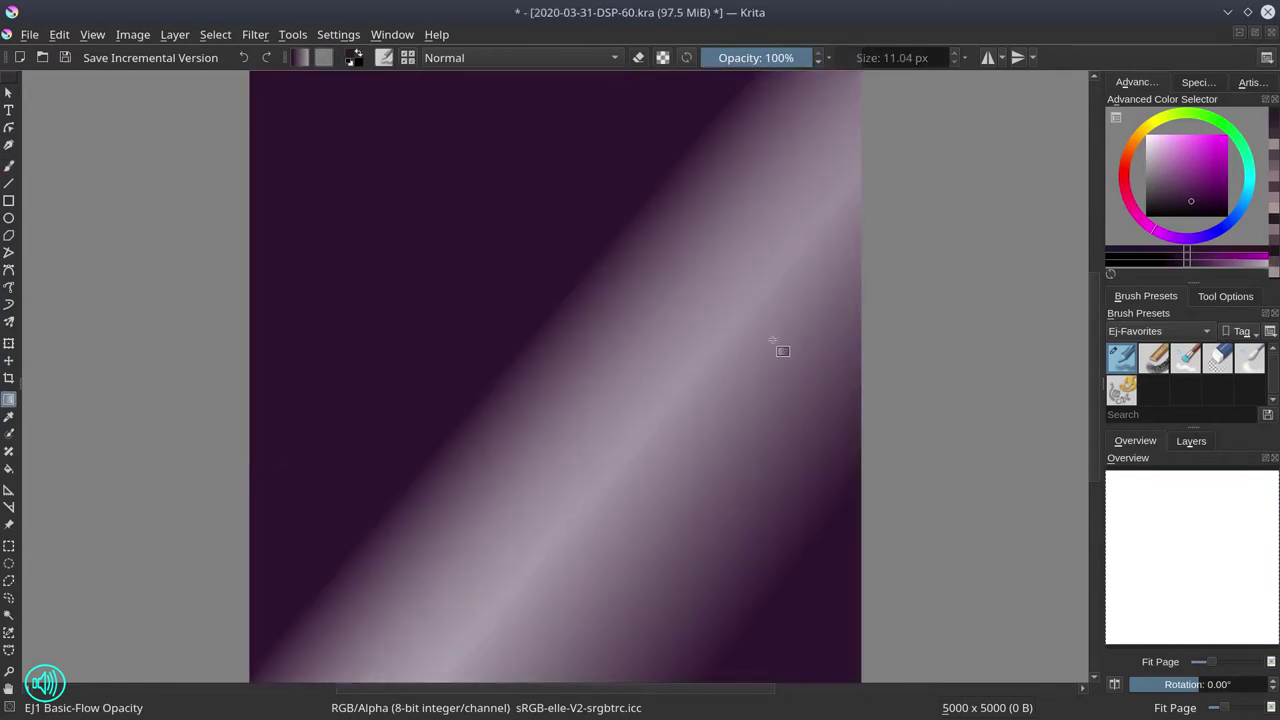
drag(858, 385, 233, 302)
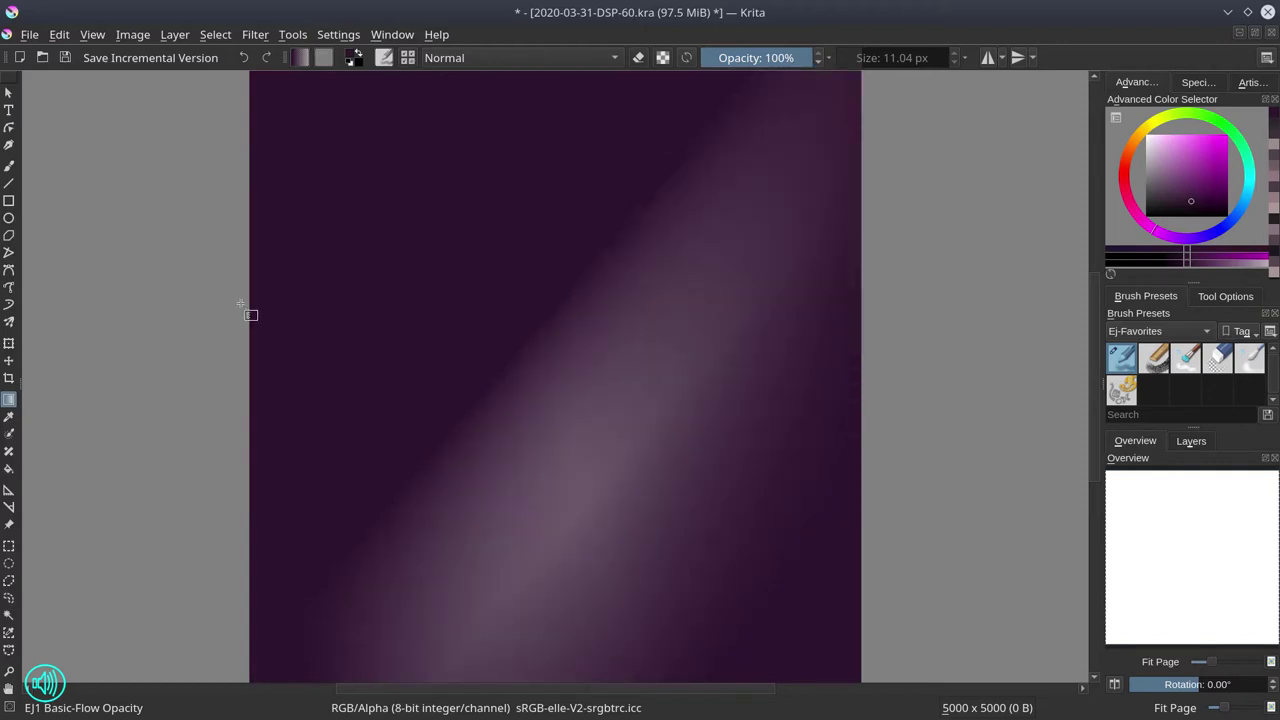
- Blend brighter and muted purple gradients from several directions over the background to form a soft central glow
click(1187, 186)
drag(577, 466, 600, 283)
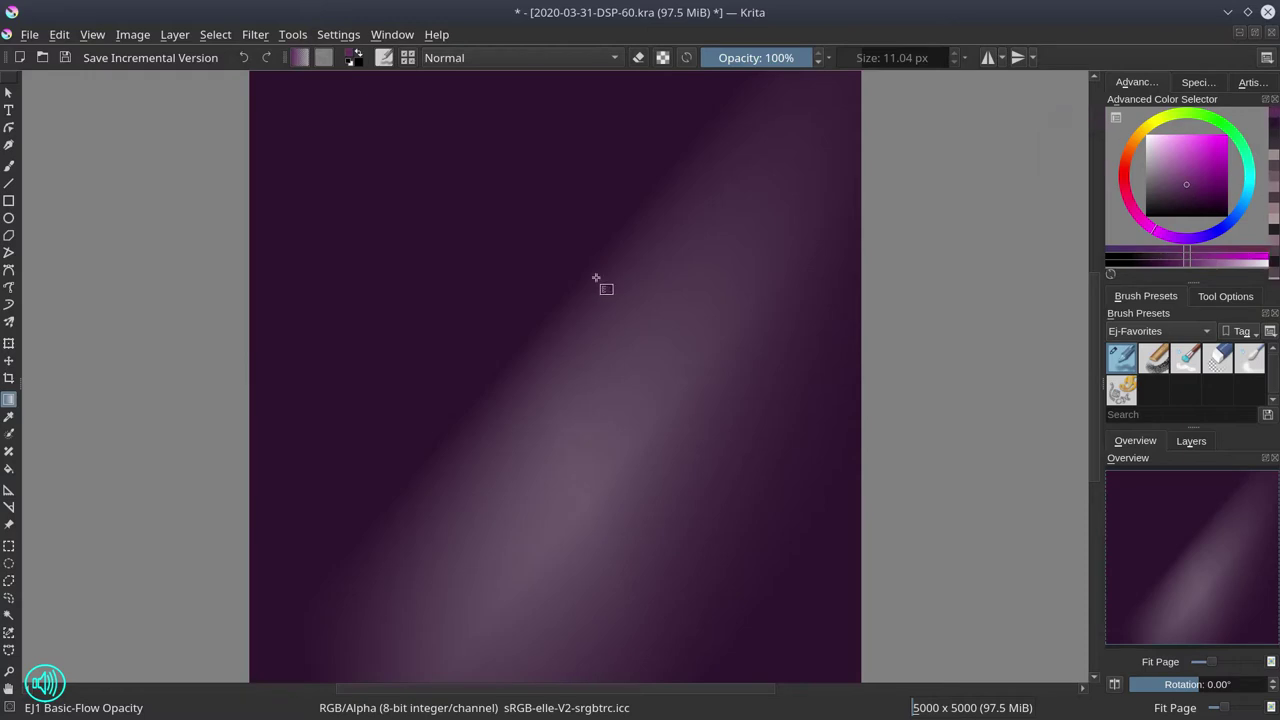
click(1143, 261)
drag(764, 426, 580, 520)
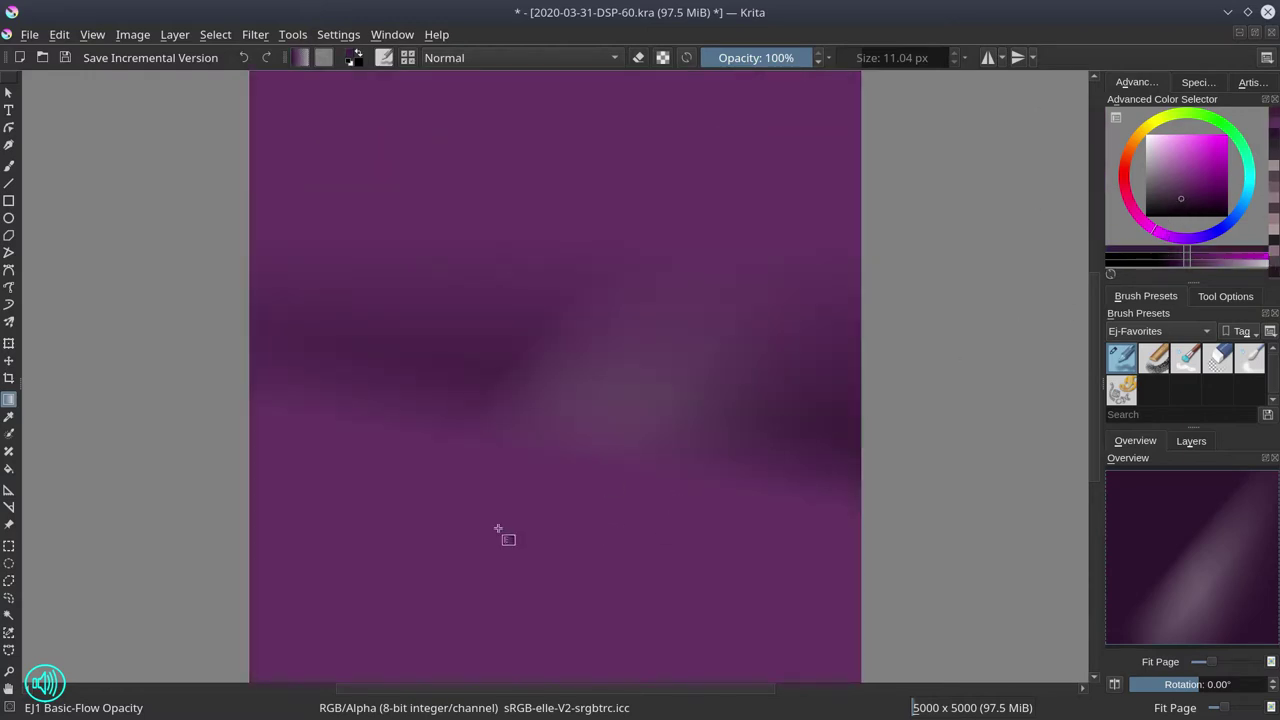
drag(403, 409, 743, 337)
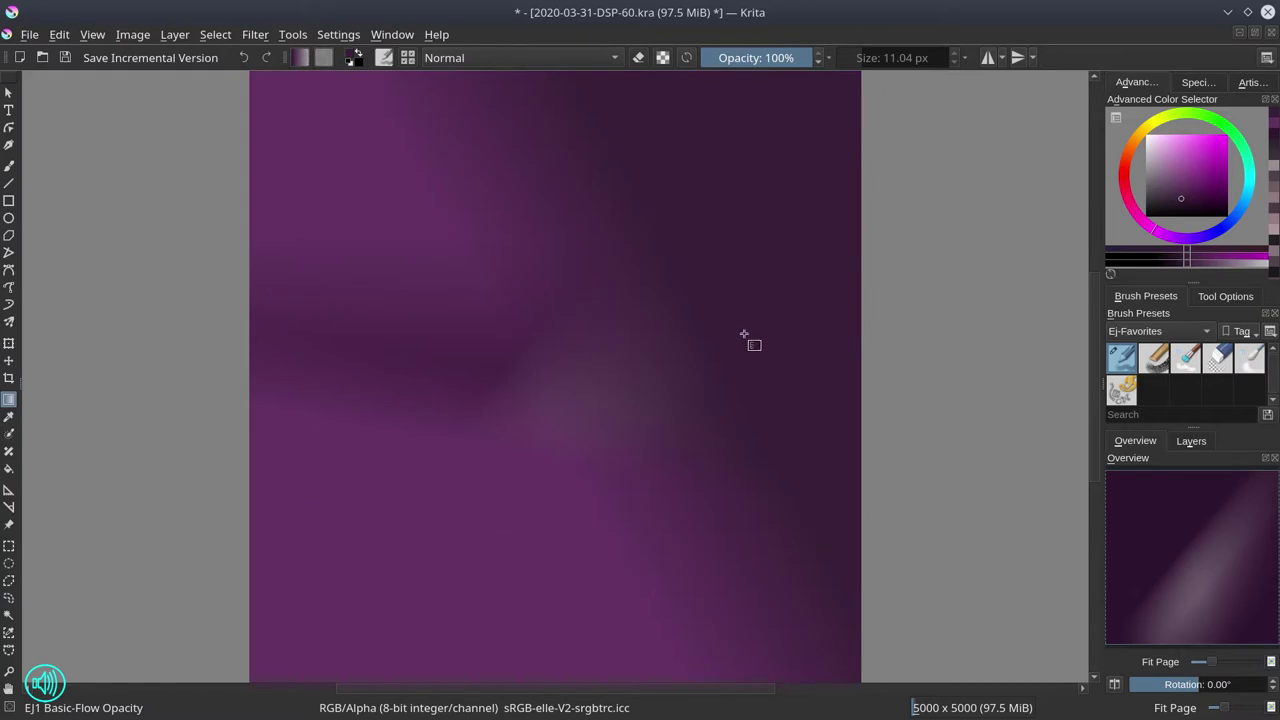
drag(584, 604, 623, 317)
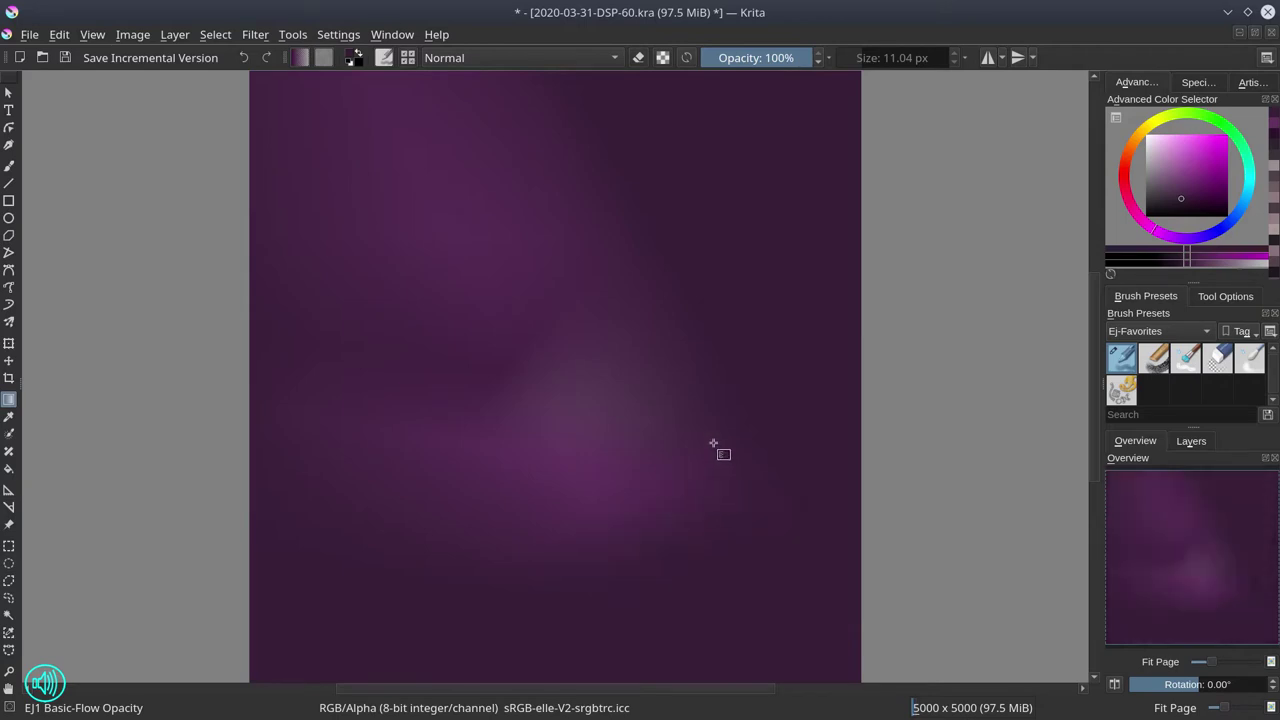
- Add a new paint layer above the Background layer
click(1192, 442)
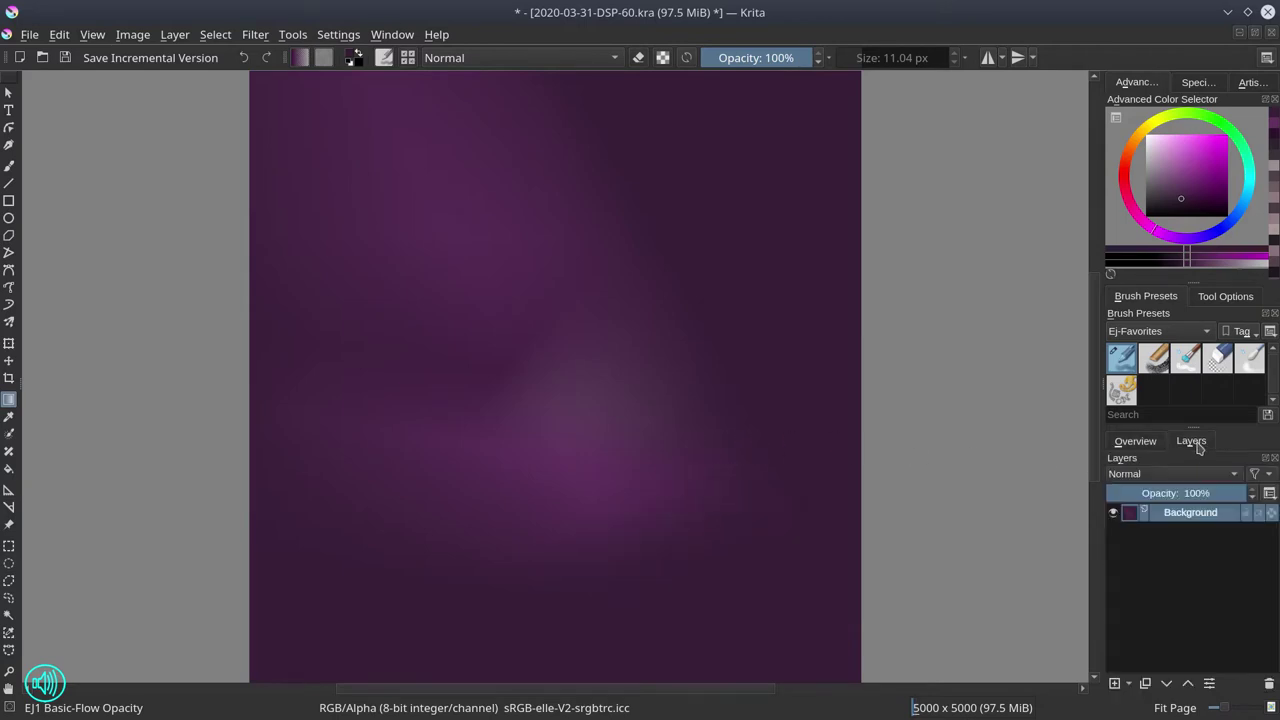
click(1115, 683)
click(1148, 444)
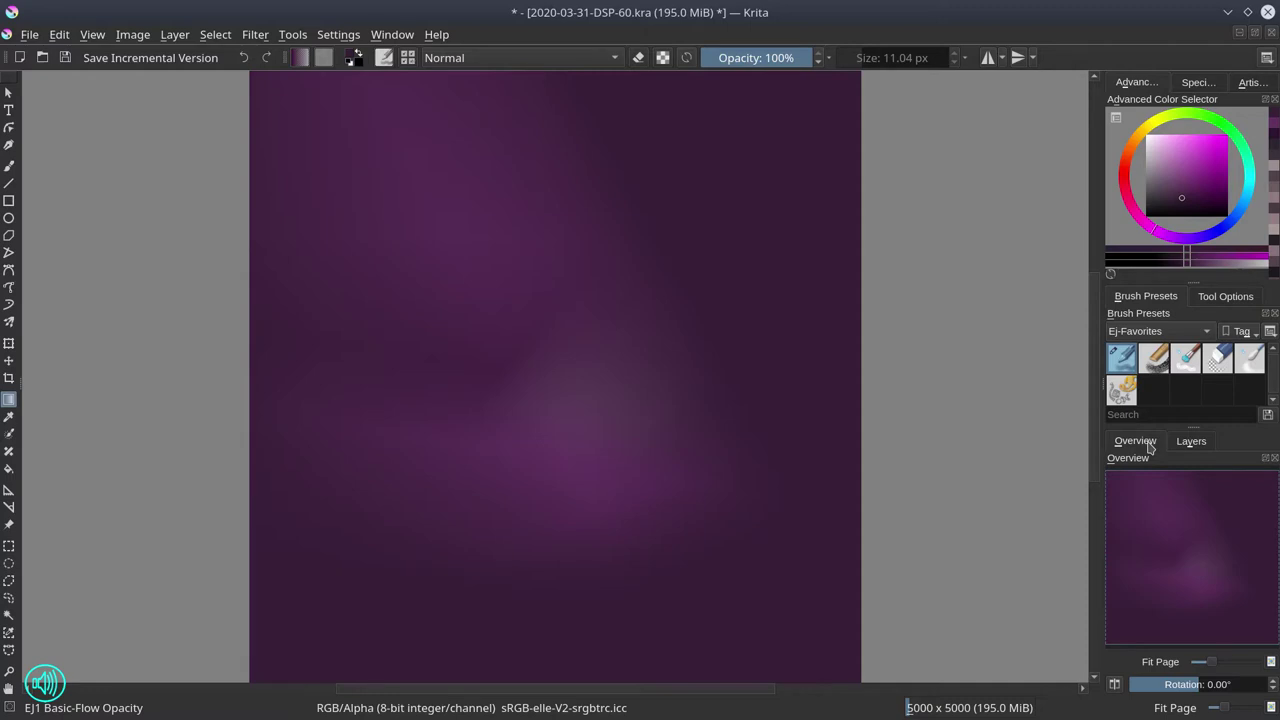
- Paint a standing figure silhouette left of the canvas centre with the EJ2 Chalk Grainy brush in dark blue, at about 137 px
click(1155, 360)
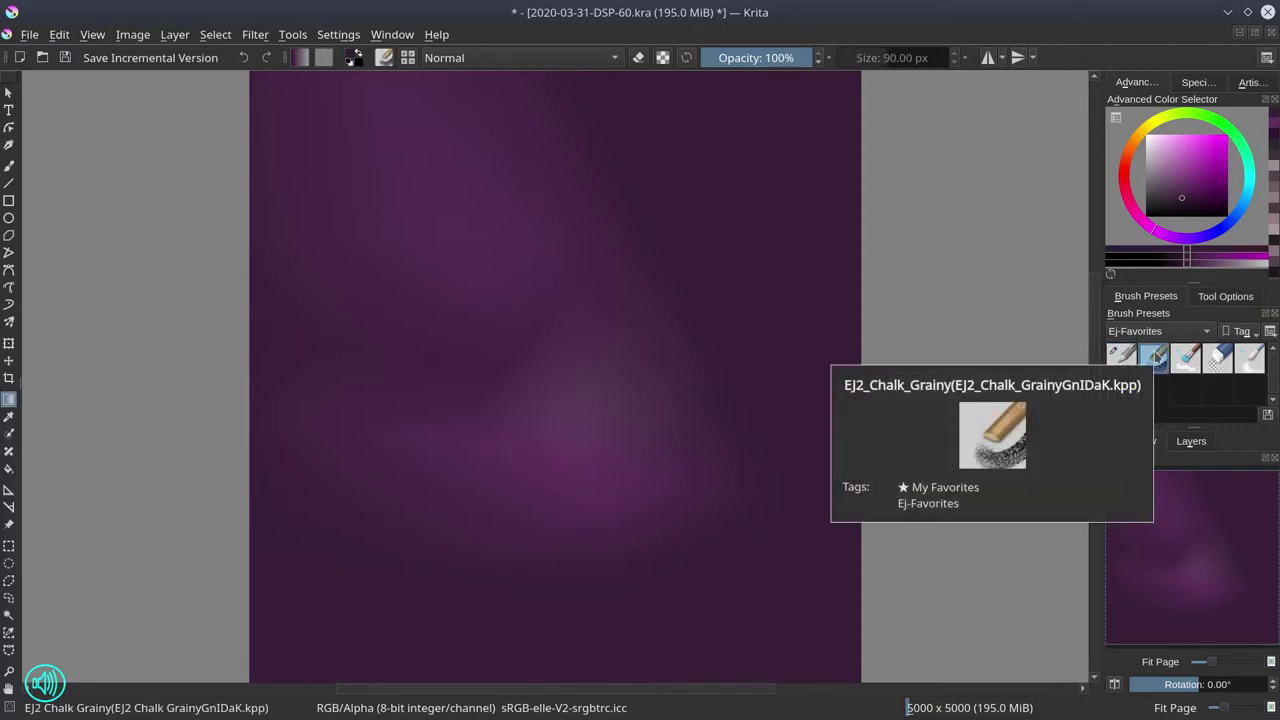
click(1174, 207)
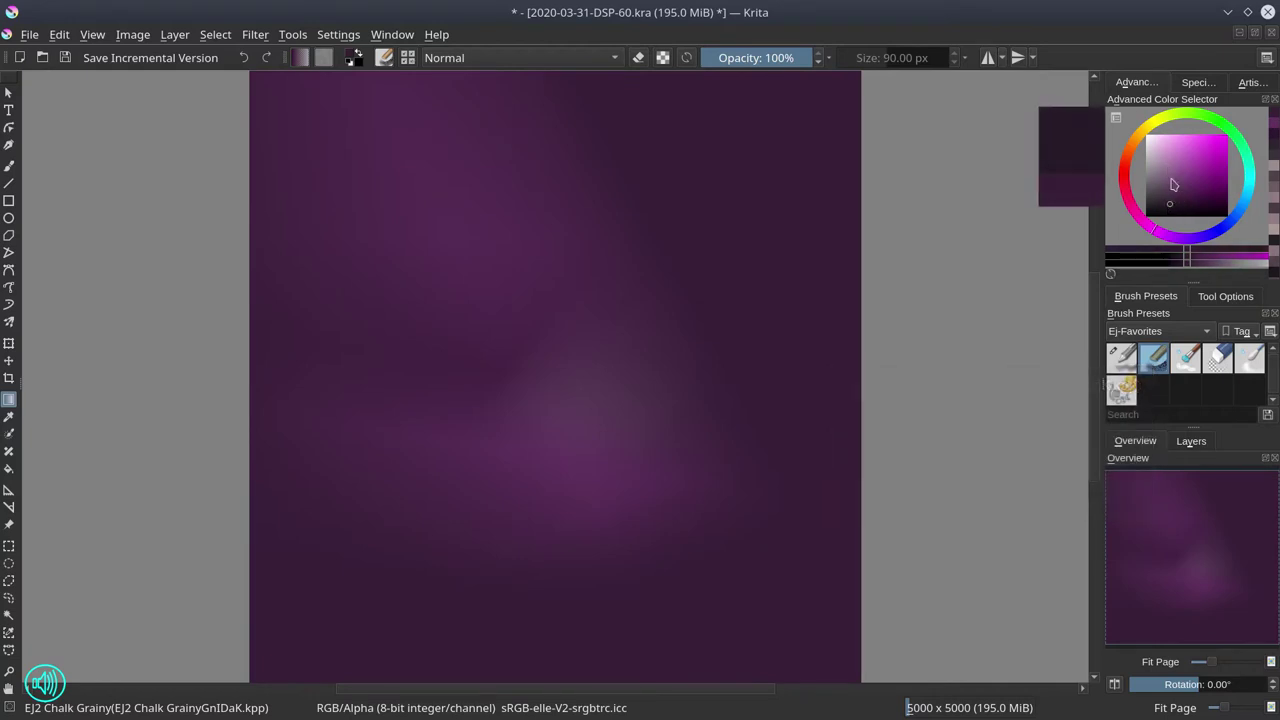
click(1210, 236)
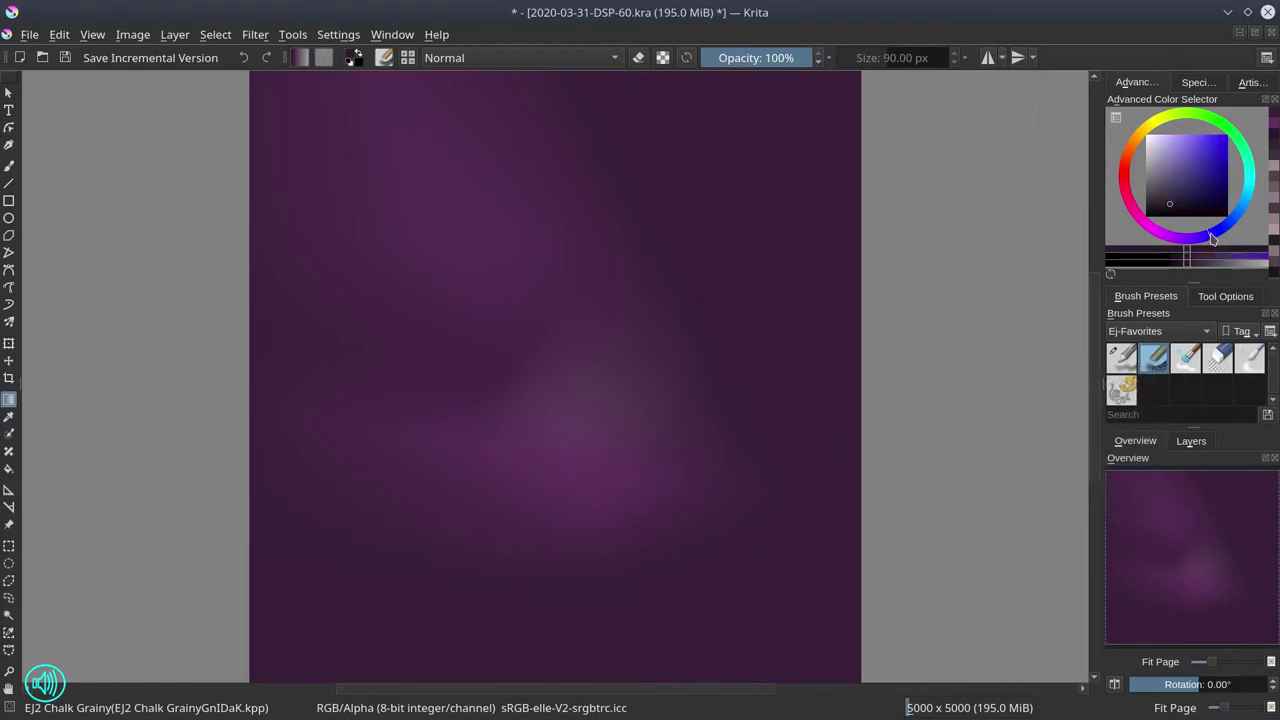
click(9, 165)
mouse_move(476, 418)
shift+mouse_down()
mouse_move(489, 418)
mouse_move(467, 462)
mouse_move(464, 383)
shift+mouse_up()
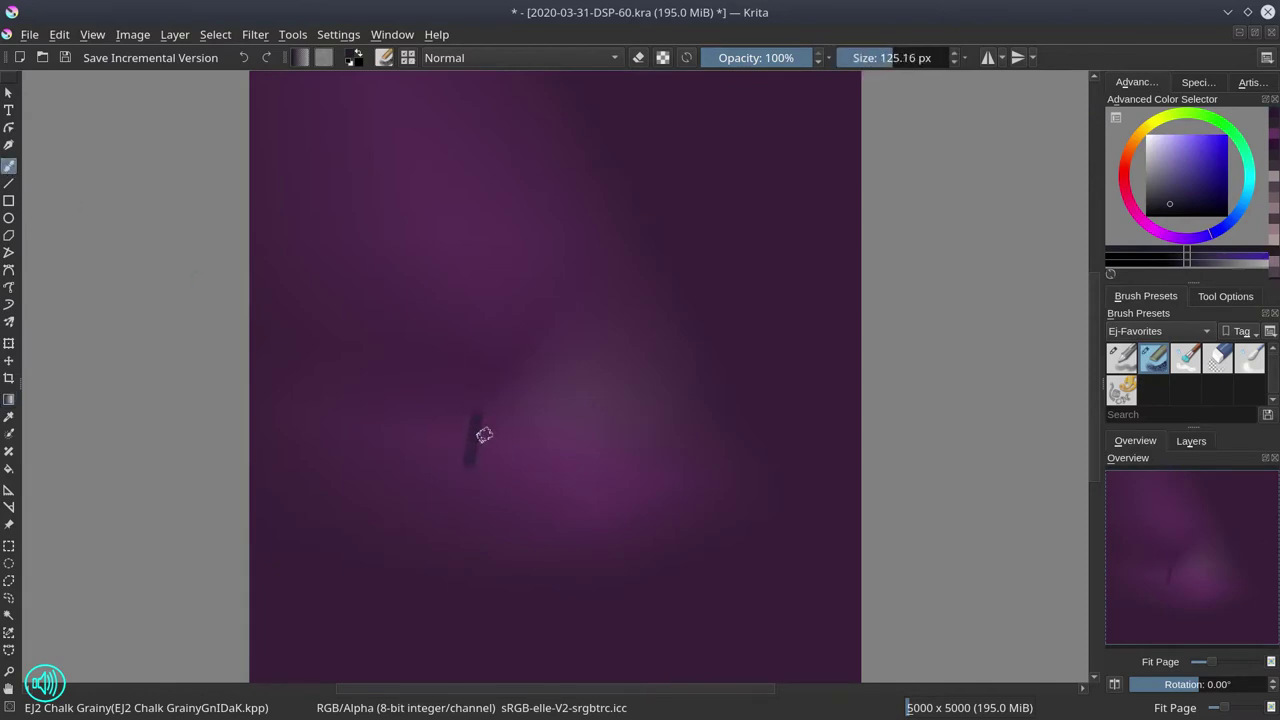
mouse_move(493, 446)
shift+mouse_down()
mouse_move(504, 446)
mouse_move(473, 418)
mouse_move(473, 464)
shift+mouse_up()
drag(479, 411, 485, 469)
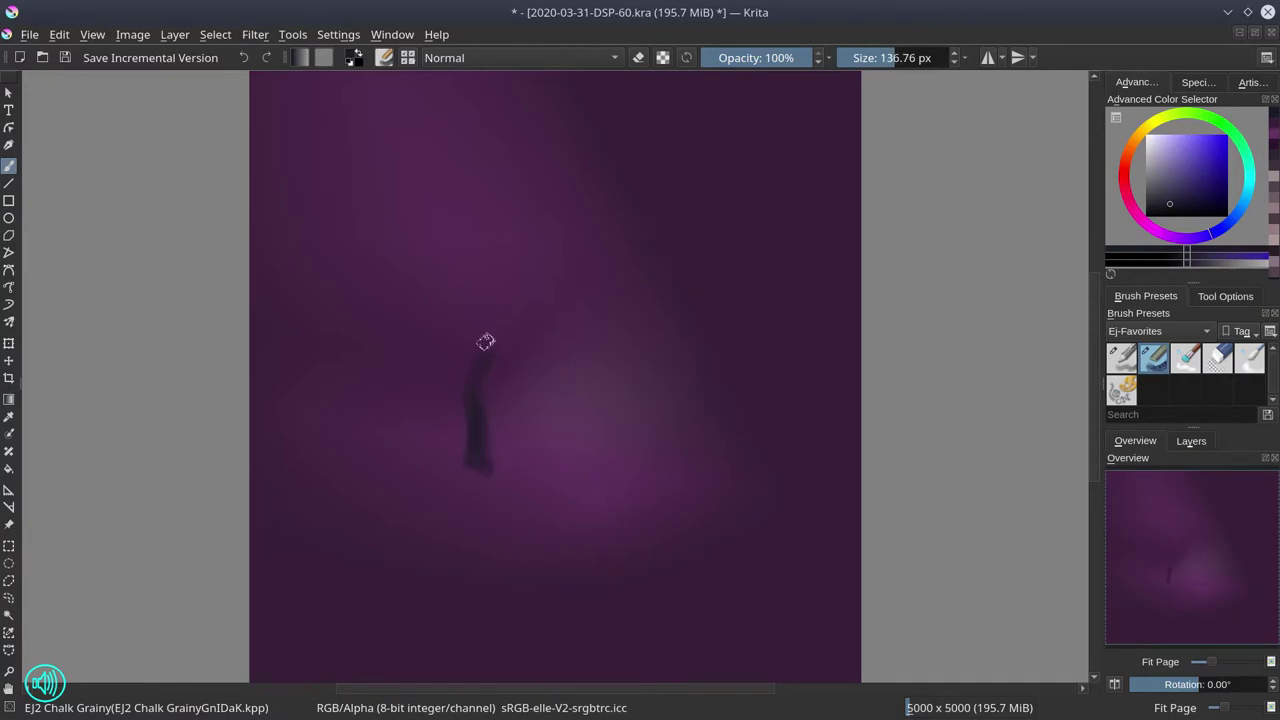
mouse_move(485, 342)
mouse_down()
mouse_move(492, 385)
mouse_move(475, 403)
mouse_move(497, 315)
mouse_move(508, 346)
mouse_move(502, 291)
mouse_move(517, 303)
mouse_move(495, 334)
mouse_move(488, 314)
mouse_move(466, 401)
mouse_move(475, 289)
mouse_move(482, 311)
mouse_move(503, 271)
mouse_move(487, 336)
mouse_up()
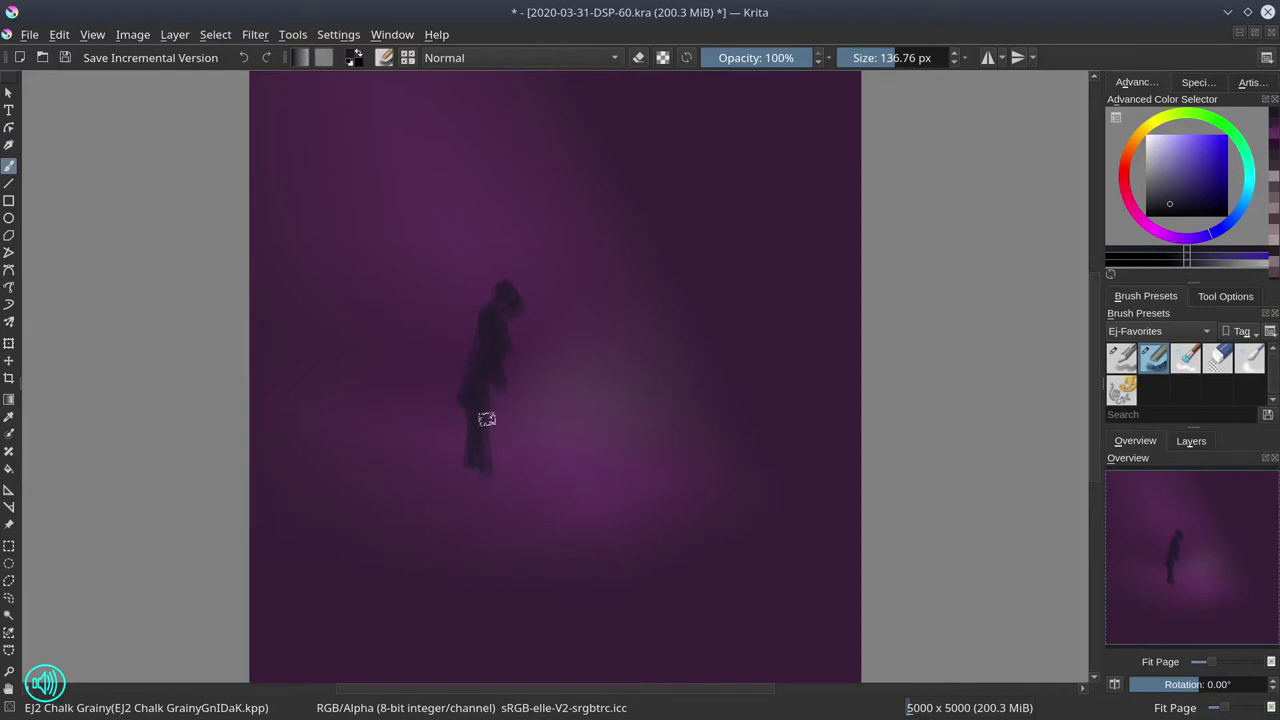
mouse_move(486, 419)
mouse_down()
mouse_move(497, 466)
mouse_move(474, 400)
mouse_up()
drag(491, 481, 497, 406)
- Paint a small reclining shape beside the standing figure and a slanted, shaded ledge widening below it
mouse_move(573, 341)
mouse_down()
mouse_move(617, 366)
mouse_move(578, 384)
mouse_move(621, 368)
mouse_move(624, 379)
mouse_move(635, 323)
mouse_move(636, 373)
mouse_move(639, 354)
mouse_move(628, 357)
mouse_move(669, 354)
mouse_move(634, 369)
mouse_up()
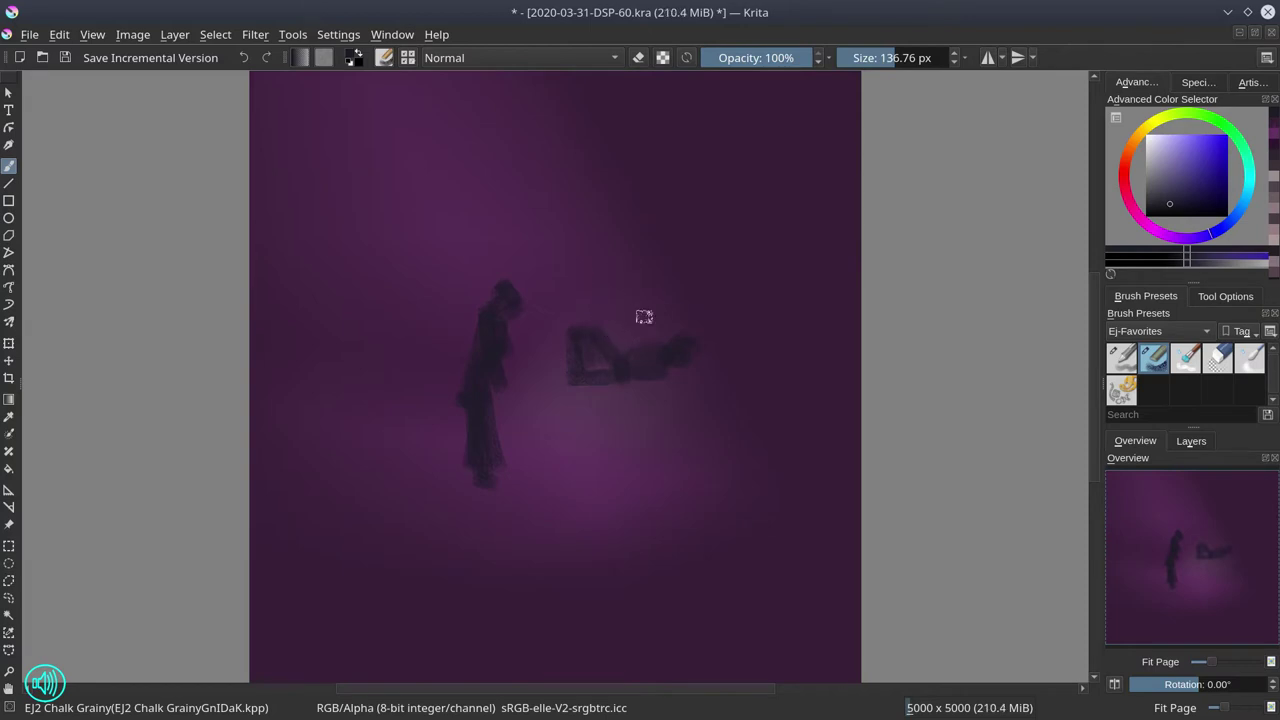
drag(583, 393, 602, 393)
drag(531, 391, 655, 438)
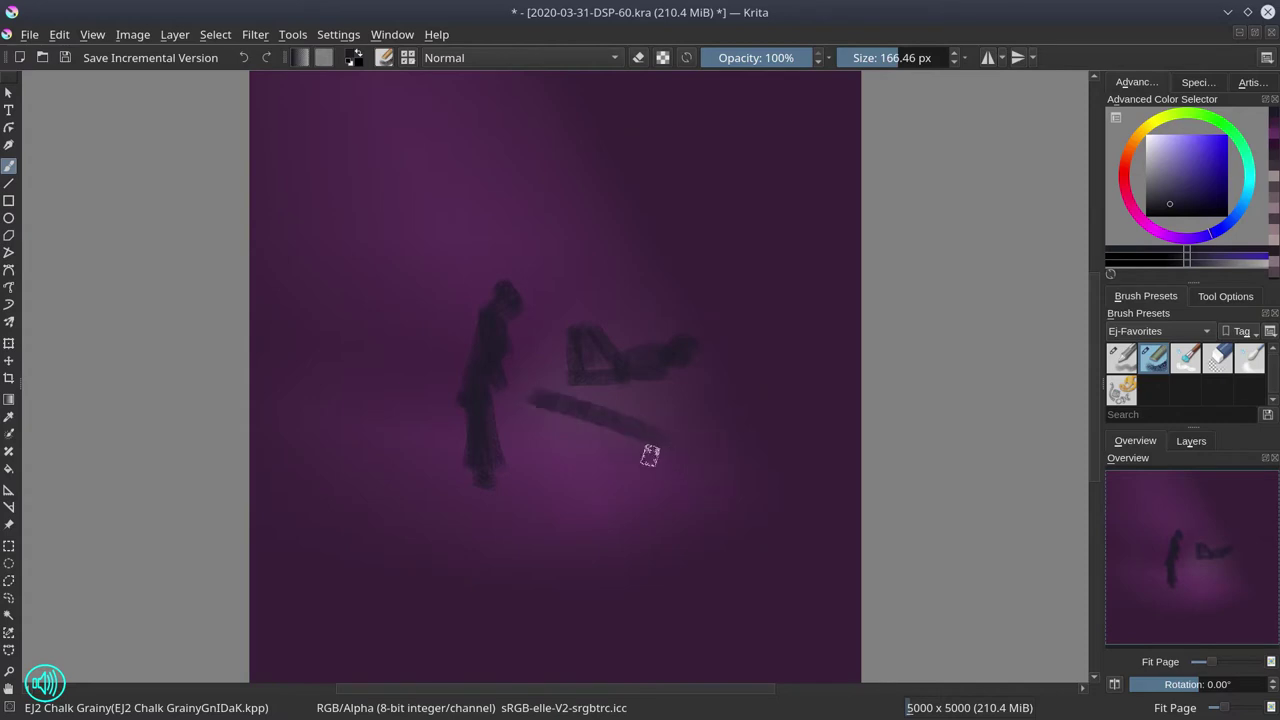
drag(526, 433, 625, 514)
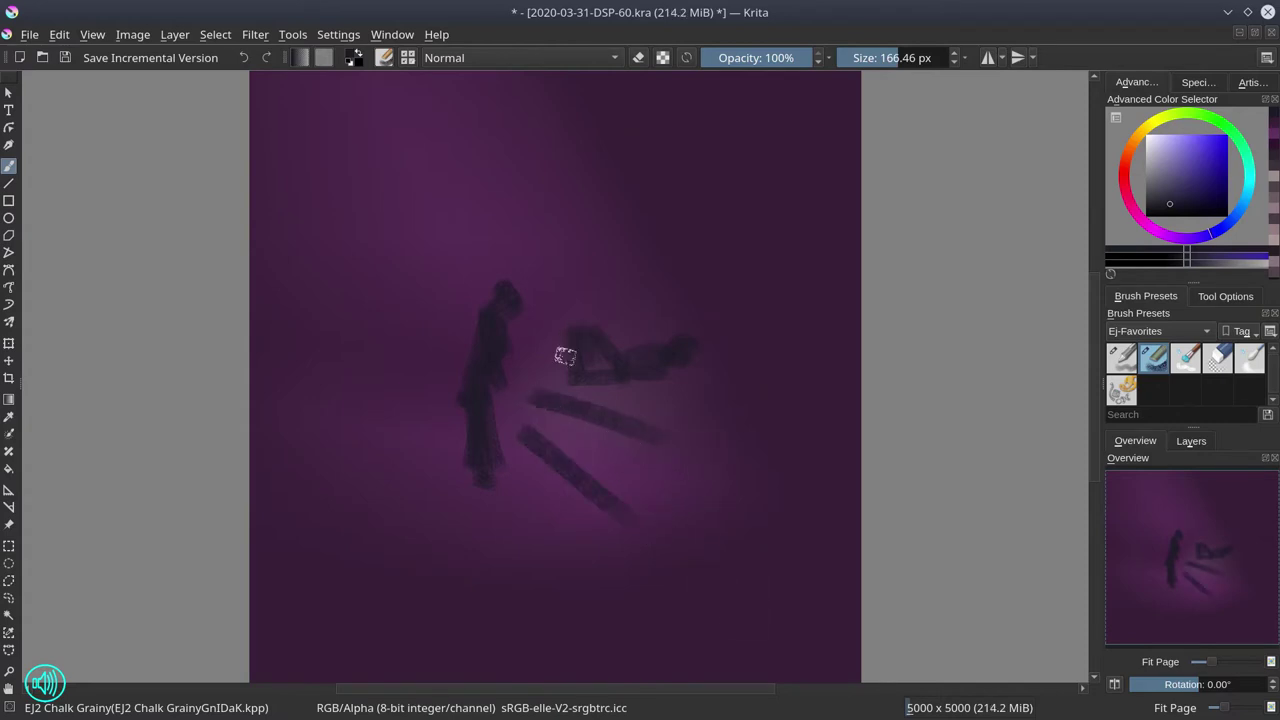
mouse_move(515, 366)
mouse_down()
mouse_move(521, 434)
mouse_move(568, 472)
mouse_move(605, 480)
mouse_move(620, 507)
mouse_move(706, 548)
mouse_up()
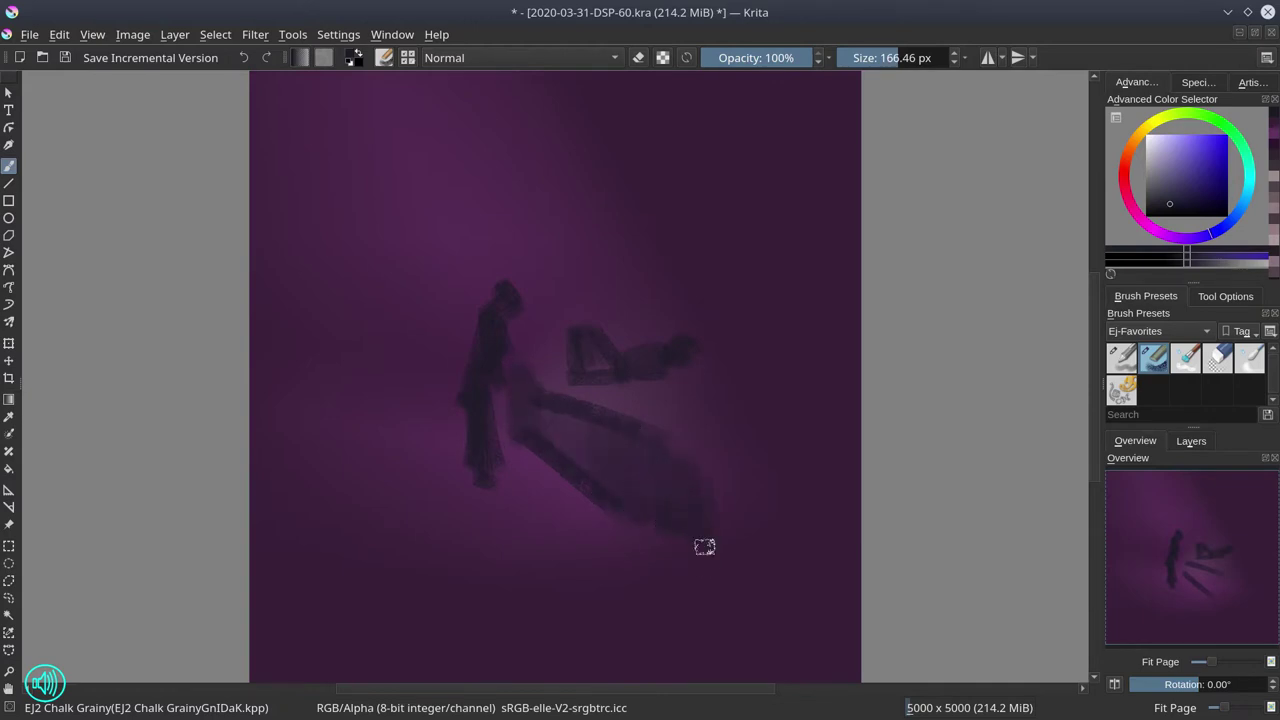
- Paint the top edge and far vertical side of a large frame around the reclining shape, using a brush of about 119 to 128 px
shift+drag(575, 274, 554, 247)
key(bracketleft)
key(bracketleft)
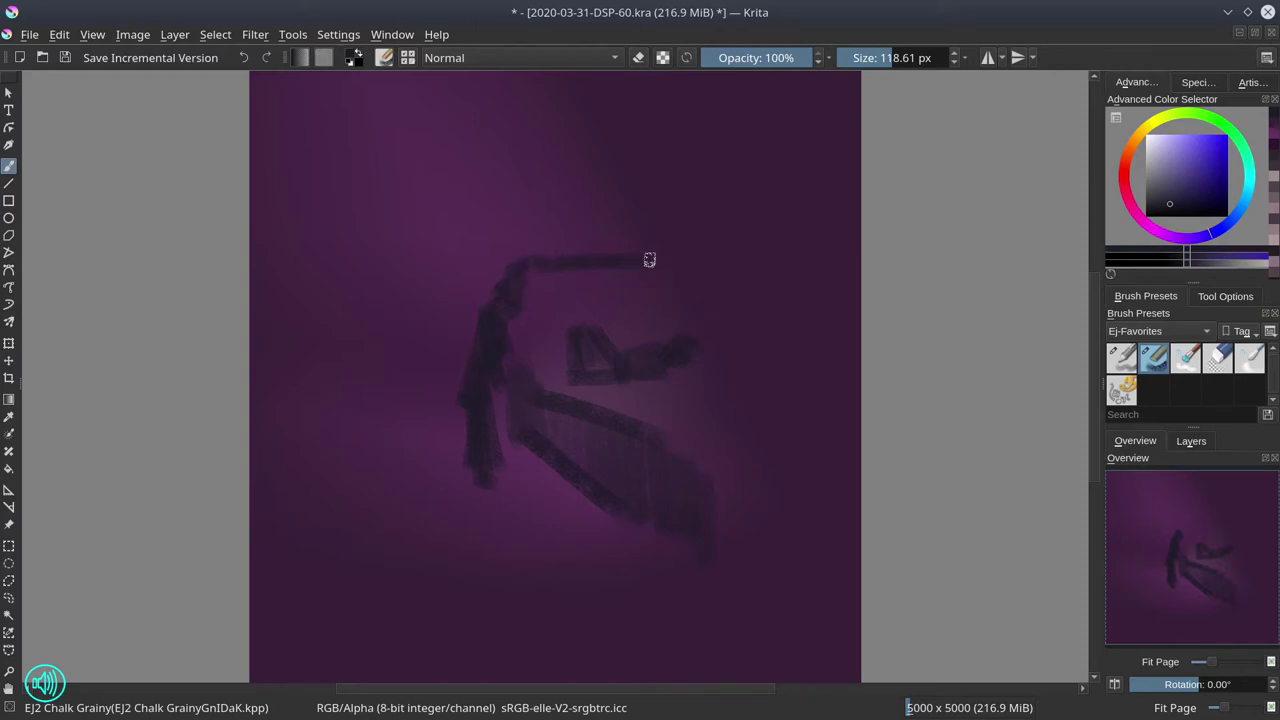
drag(683, 257, 573, 258)
shift+drag(712, 329, 718, 329)
drag(728, 255, 712, 455)
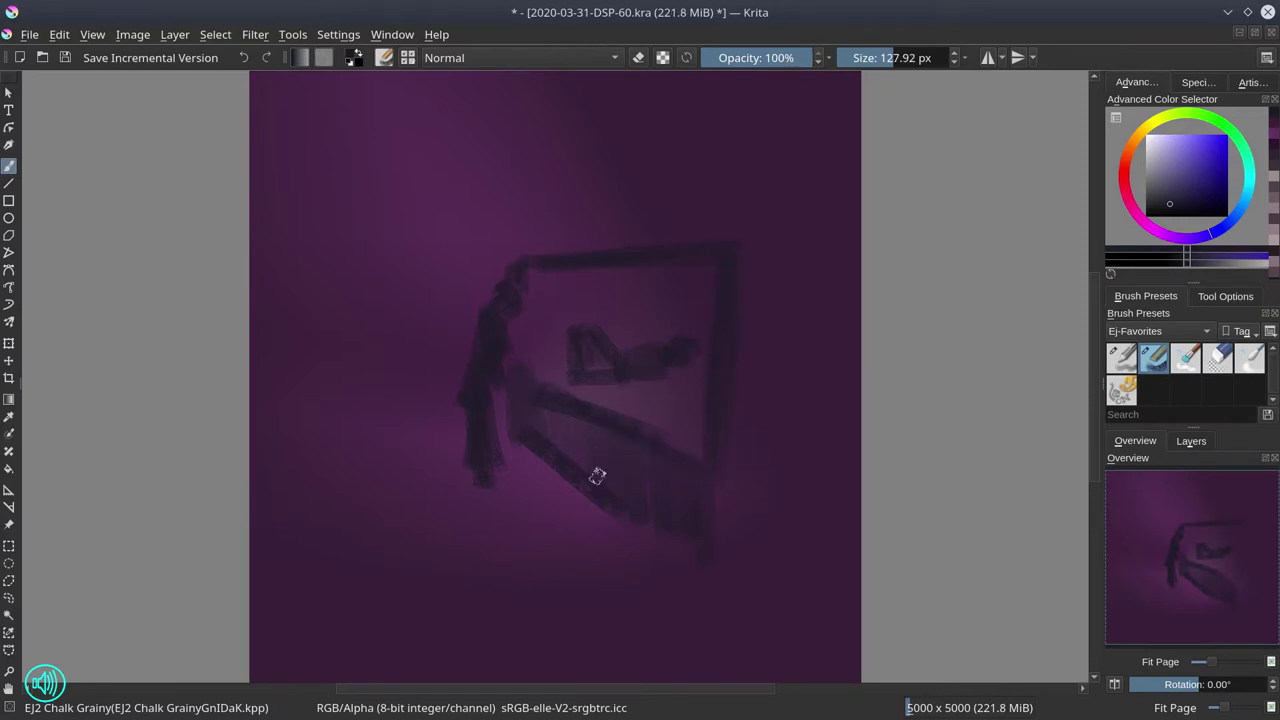
- Enlarge the brush to about 173 px and darken the ledge's lower edge and the standing figure's head and shoulders
key(bracketright)
key(bracketright)
key(bracketright)
key(bracketright)
drag(571, 471, 660, 517)
mouse_move(519, 281)
mouse_down()
mouse_move(518, 360)
mouse_move(516, 311)
mouse_move(513, 340)
mouse_move(469, 278)
mouse_move(491, 317)
mouse_up()
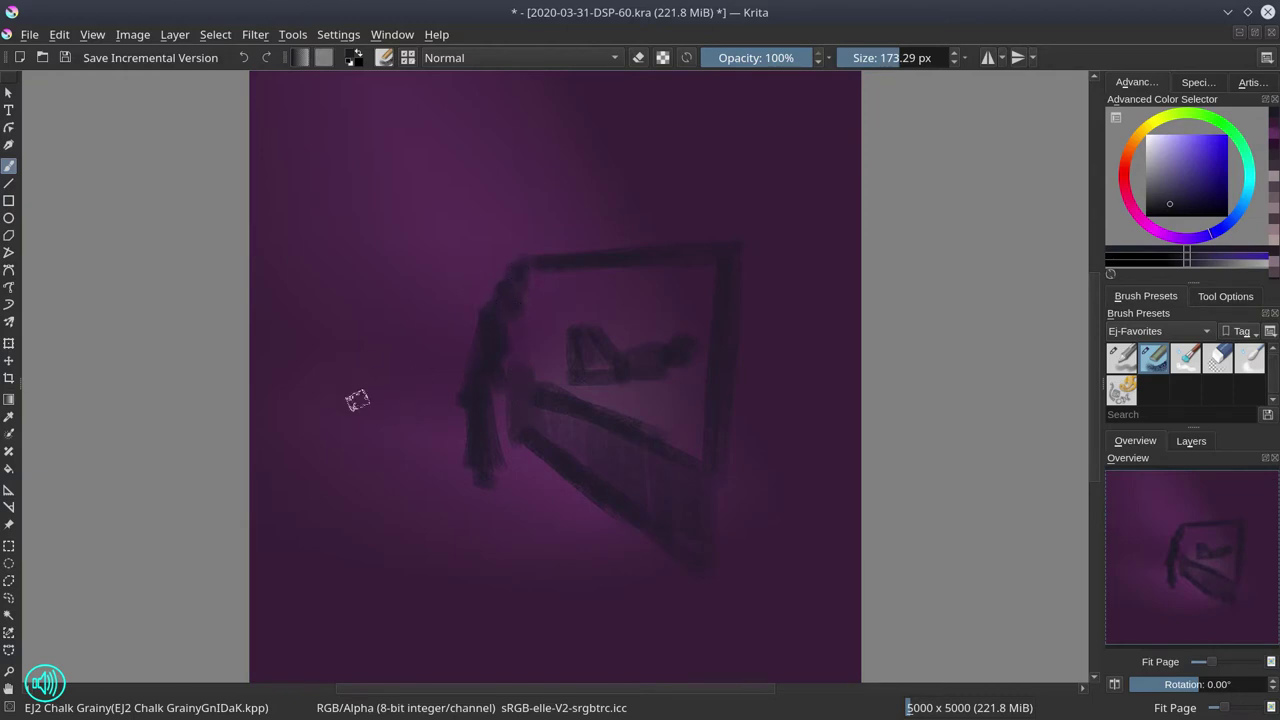
- Block in a table and seats behind the standing figure, enlarging the brush to about 224 px for the outer seat
mouse_move(408, 382)
mouse_down()
mouse_move(374, 383)
mouse_move(412, 372)
mouse_move(331, 374)
mouse_move(429, 370)
mouse_move(433, 383)
mouse_move(389, 388)
mouse_move(393, 413)
mouse_move(394, 384)
mouse_move(380, 381)
mouse_move(396, 474)
mouse_move(346, 466)
mouse_up()
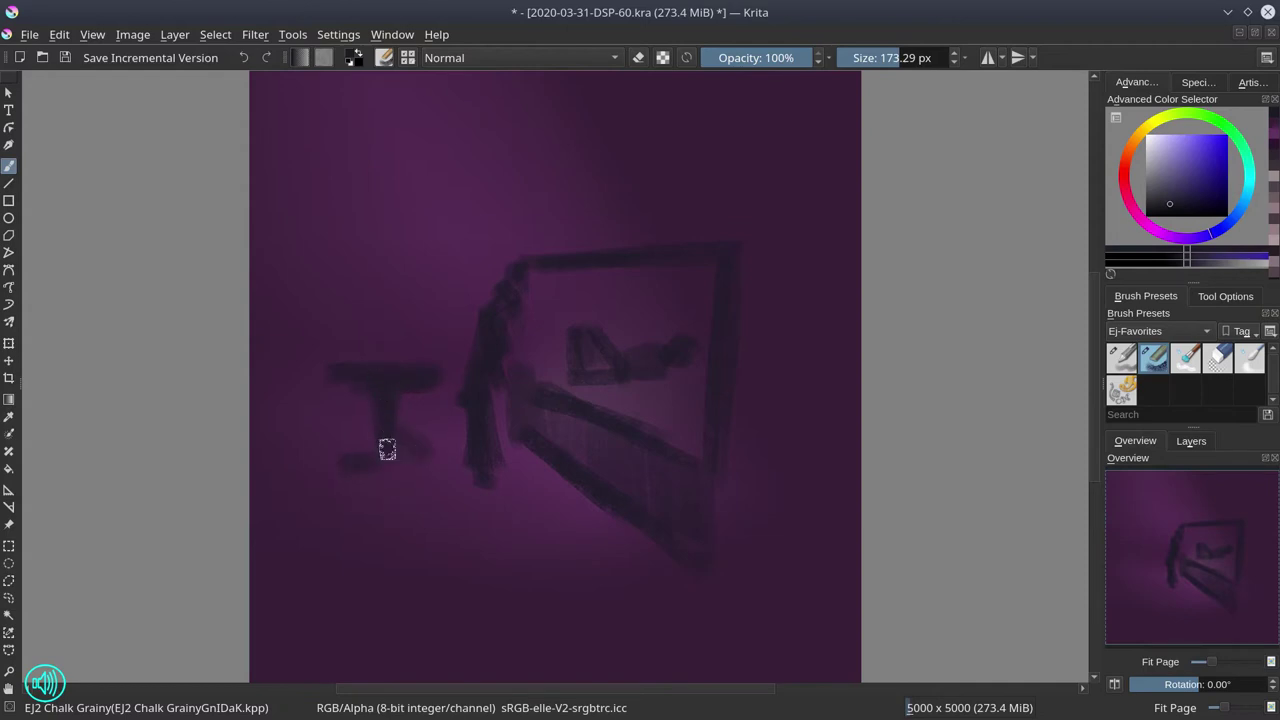
drag(388, 424, 442, 408)
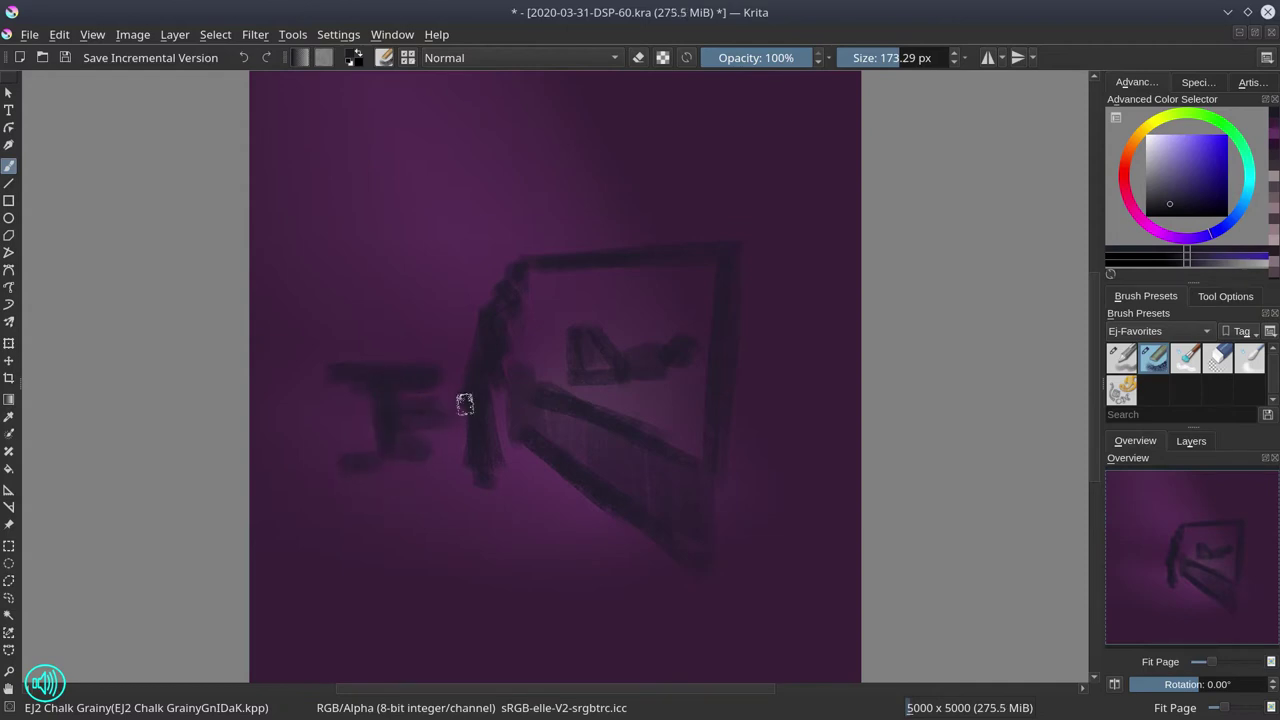
key(bracketright)
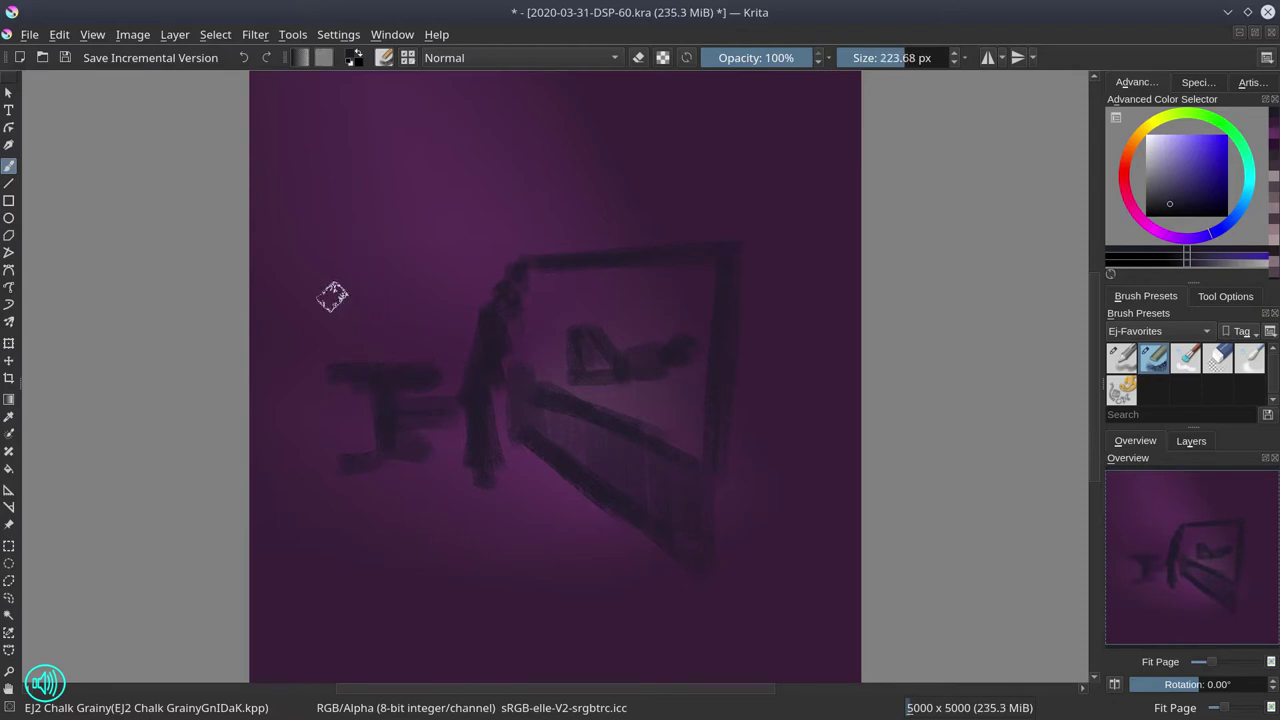
mouse_move(334, 420)
mouse_down()
mouse_move(357, 414)
mouse_move(320, 423)
mouse_move(337, 403)
mouse_up()
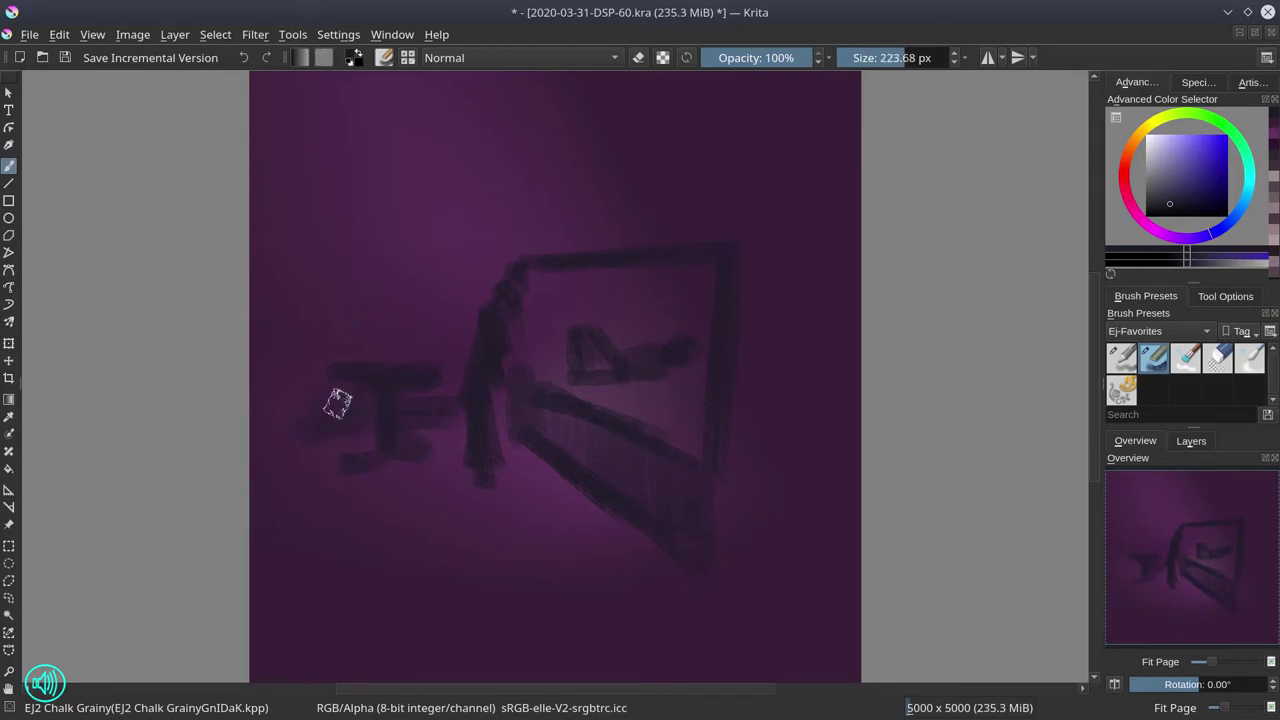
drag(313, 328, 320, 403)
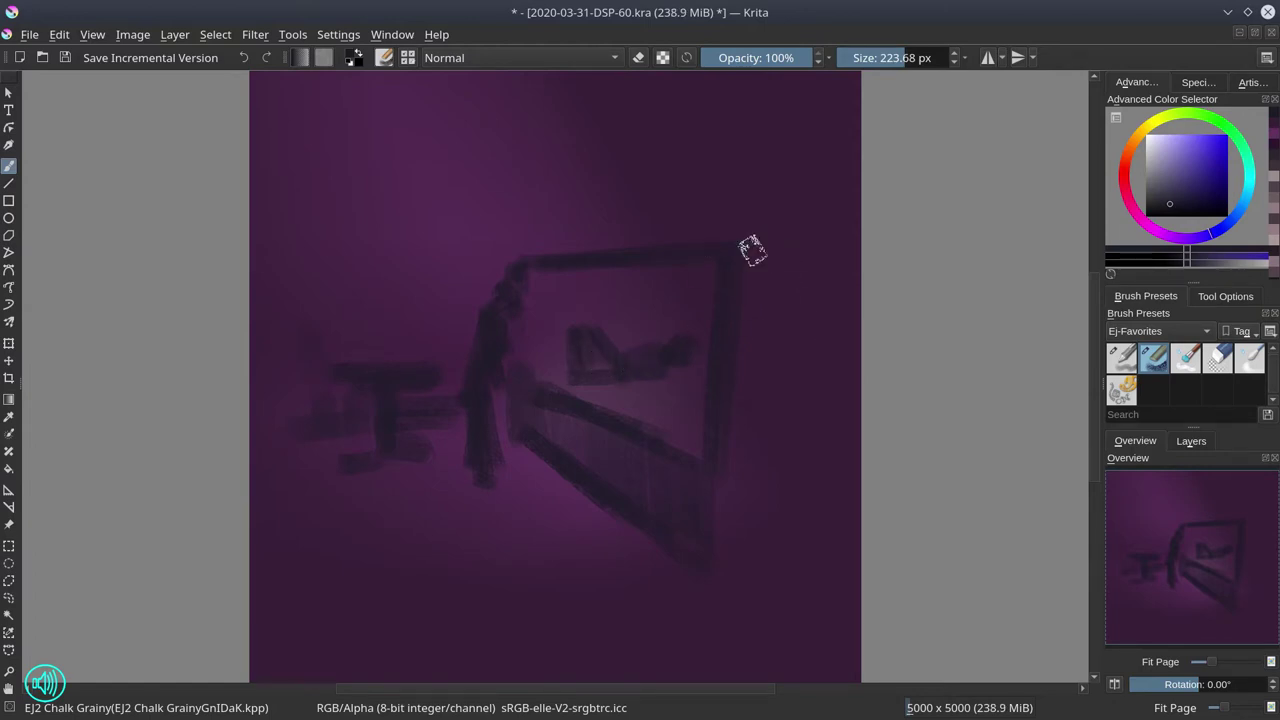
- Paint a wide dark pillar along the frame's outer side with a brush of about 249 px, and save the document
mouse_move(752, 250)
mouse_down()
mouse_move(792, 250)
mouse_move(788, 283)
mouse_move(761, 325)
mouse_move(745, 275)
mouse_move(746, 547)
mouse_move(726, 411)
mouse_move(727, 568)
mouse_move(716, 474)
mouse_move(733, 502)
mouse_move(752, 301)
mouse_move(755, 546)
mouse_move(767, 280)
mouse_move(773, 544)
mouse_move(749, 573)
mouse_move(828, 529)
mouse_up()
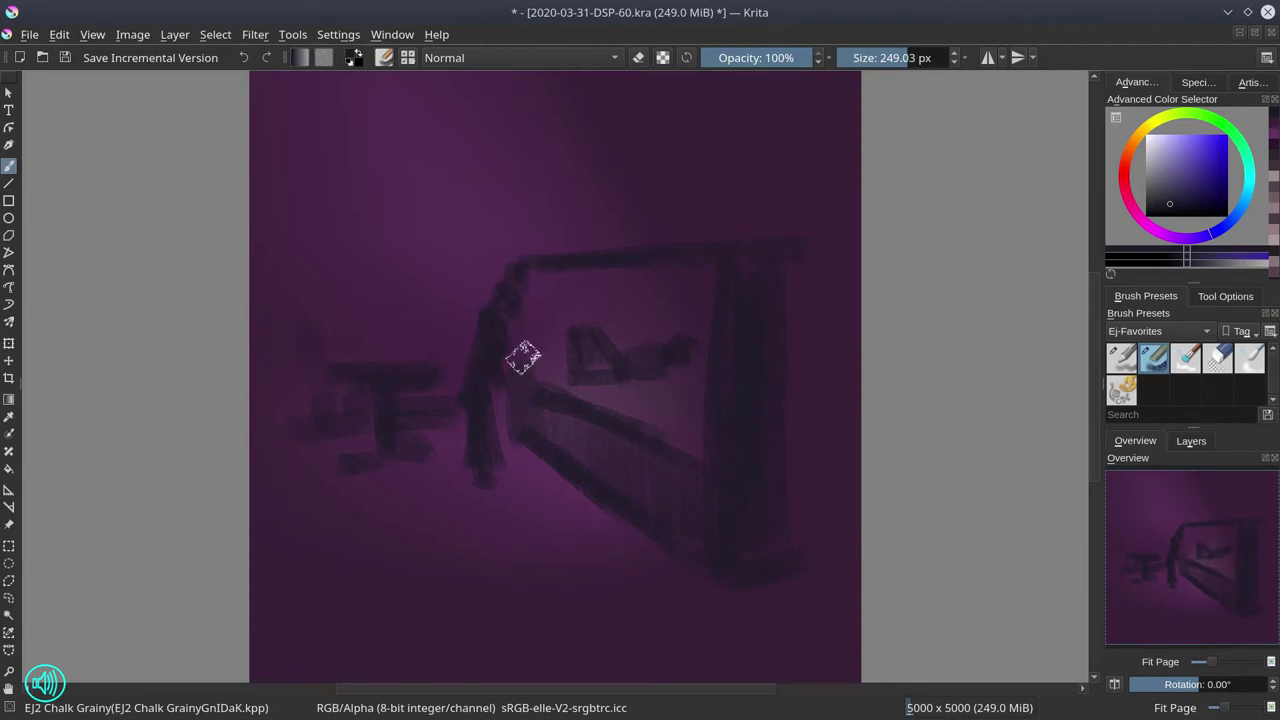
click(64, 57)
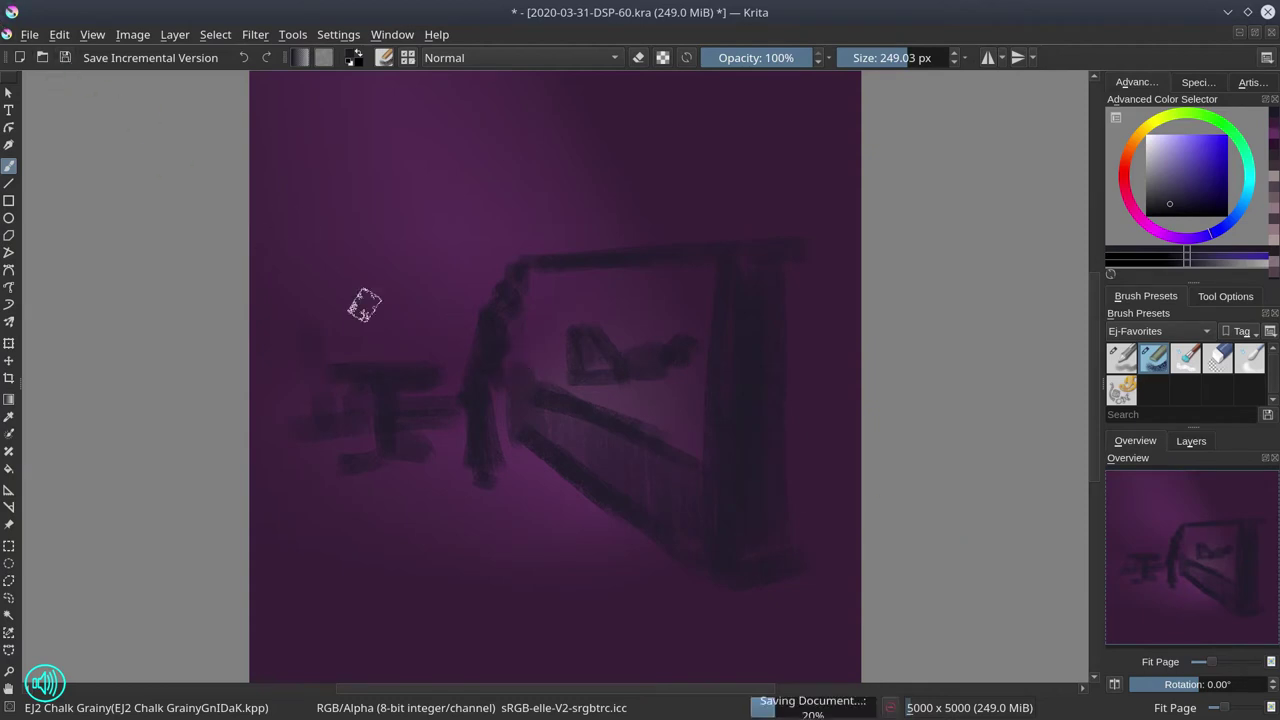
- Crop the image to a portrait area of about 3568 × 4102 px around the figure and framed opening, cutting the table's outer end
click(1192, 446)
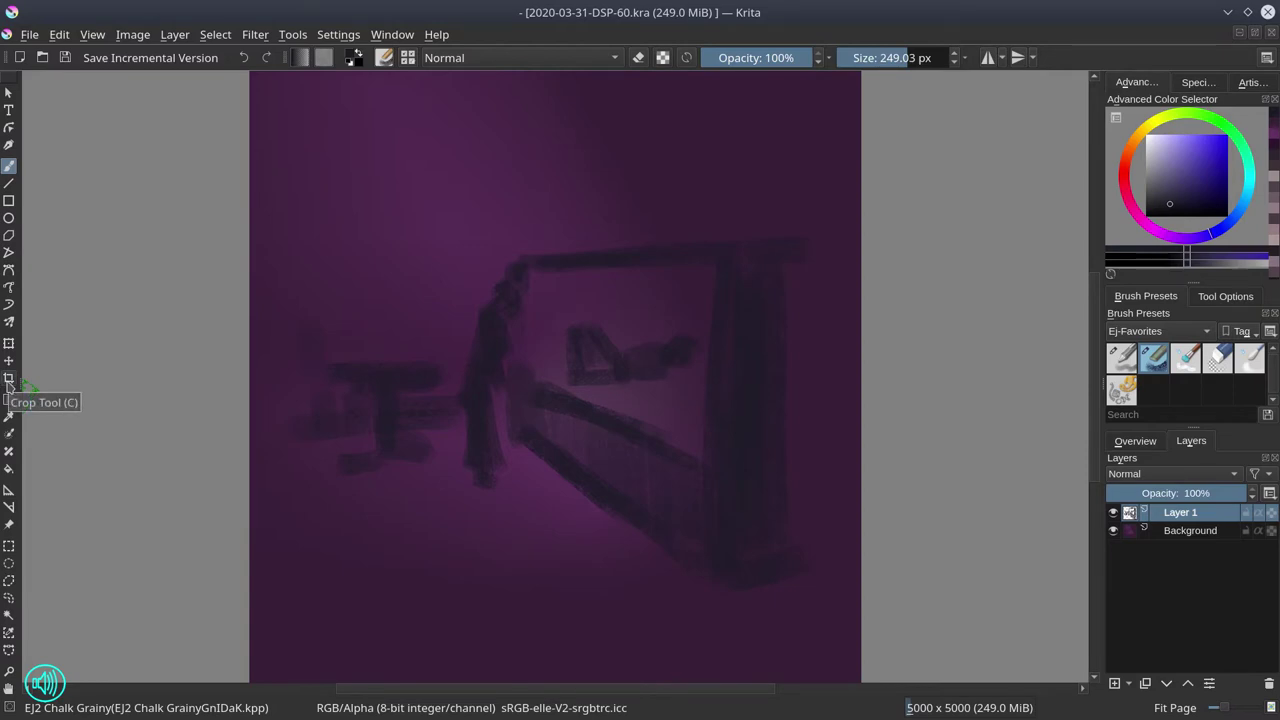
click(8, 380)
drag(224, 220, 906, 582)
drag(811, 480, 762, 709)
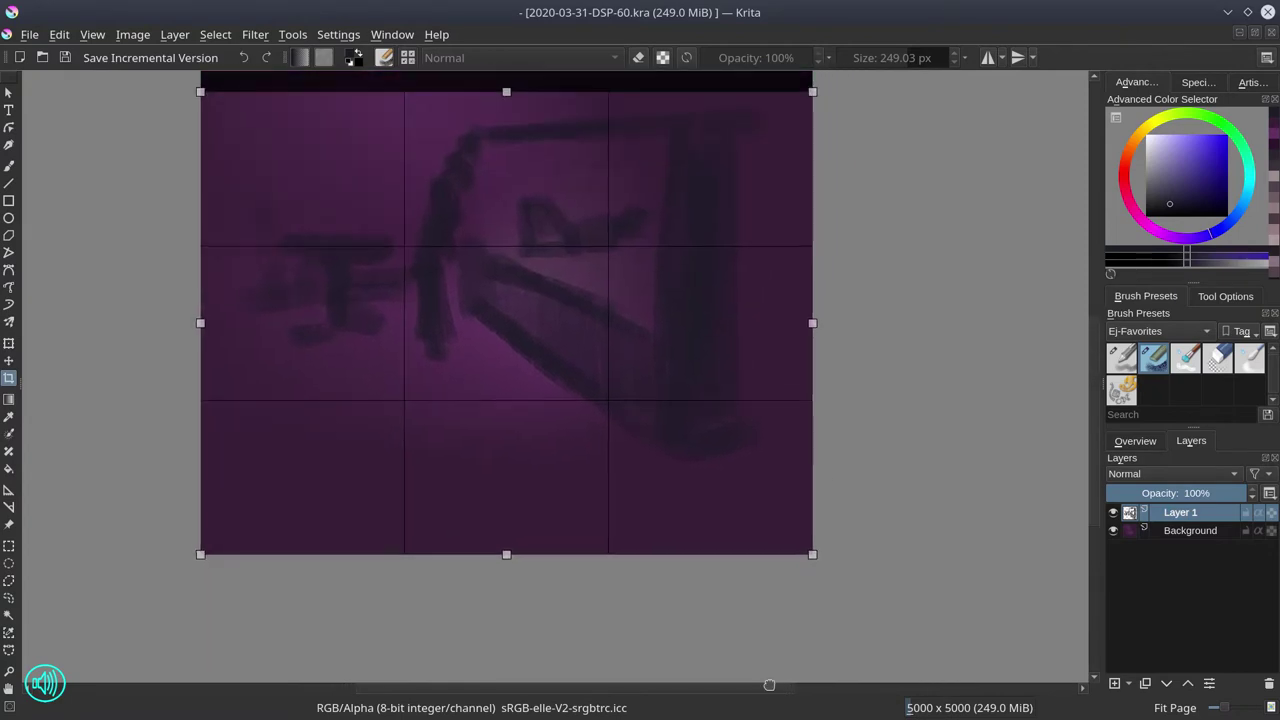
drag(882, 423, 887, 505)
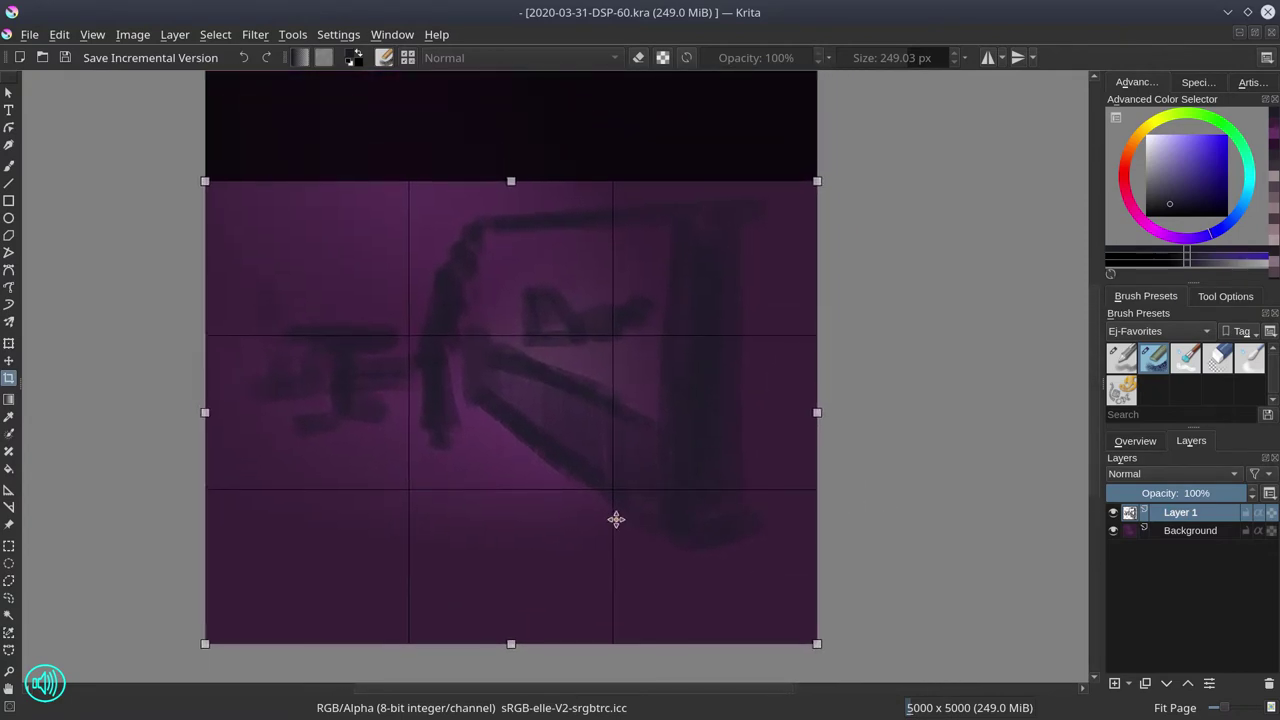
drag(512, 417, 520, 367)
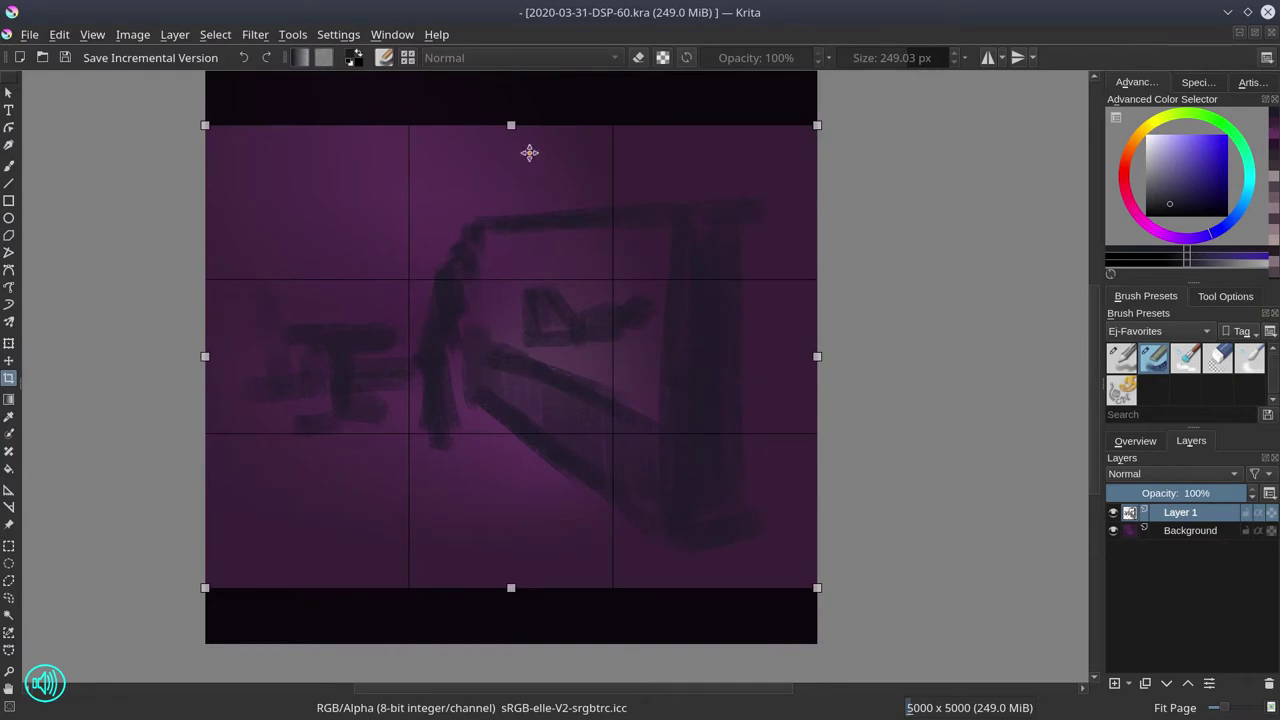
drag(509, 126, 512, 146)
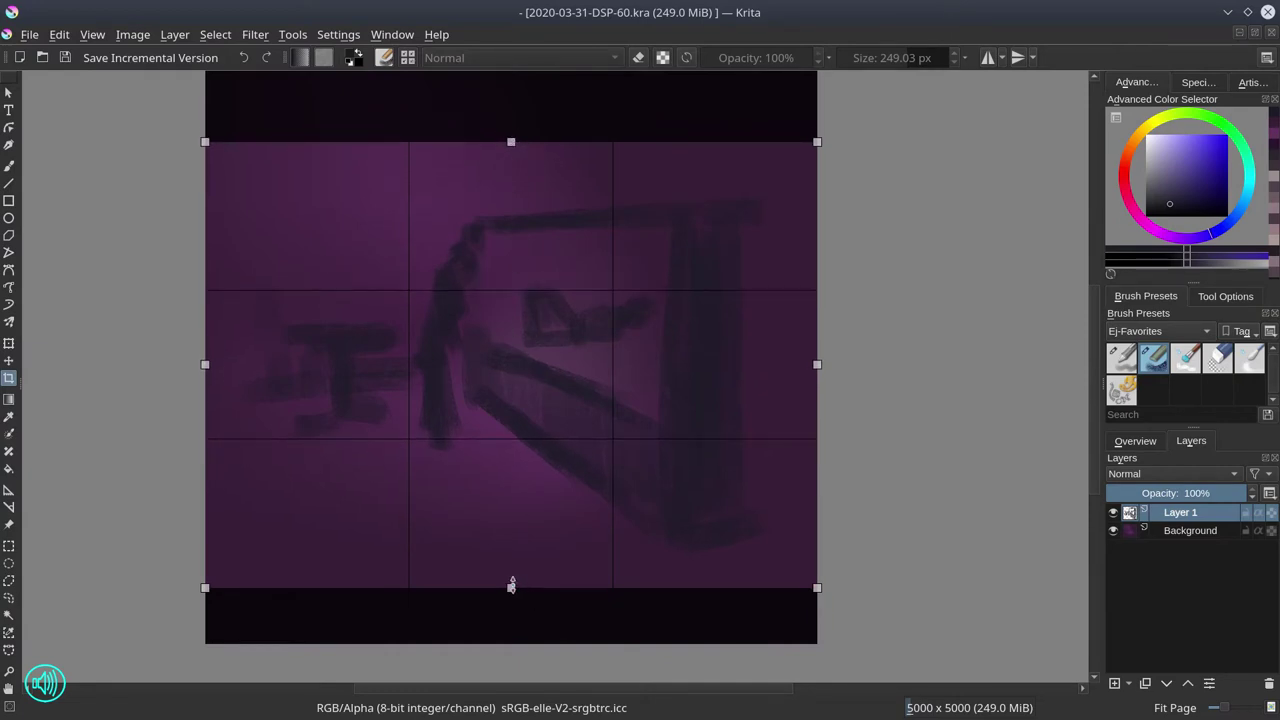
drag(511, 588, 511, 618)
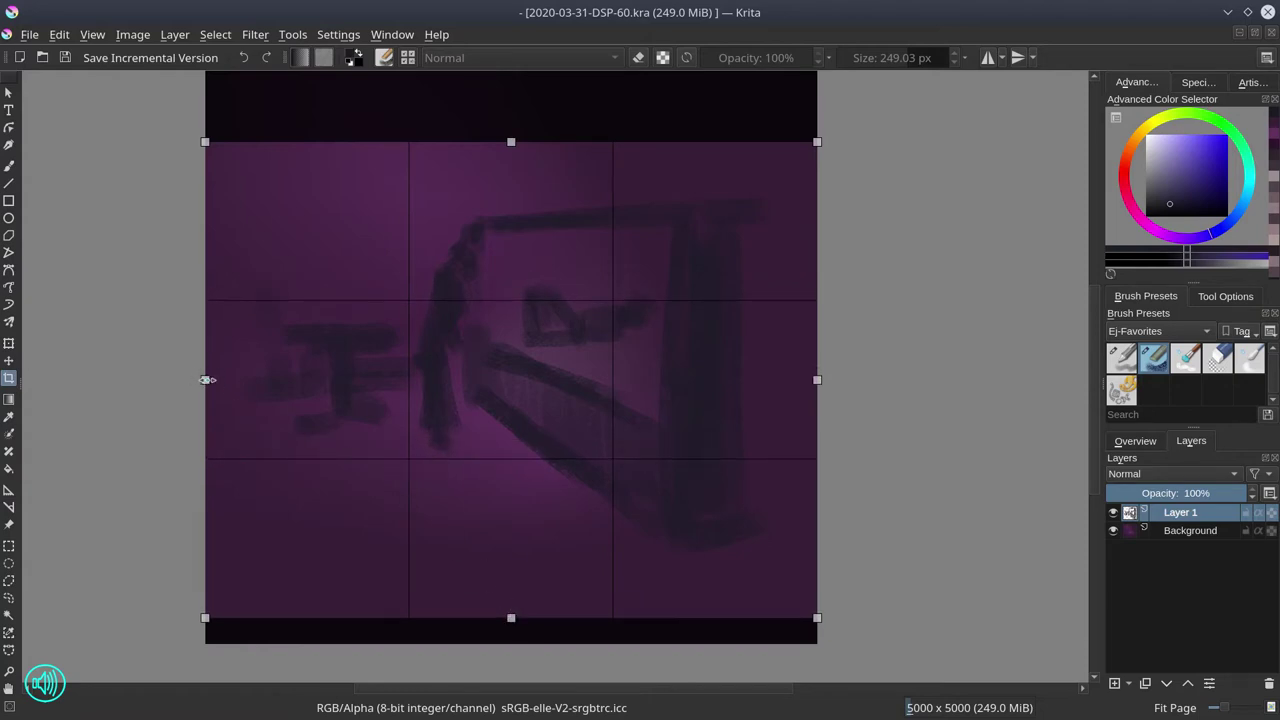
drag(207, 380, 301, 392)
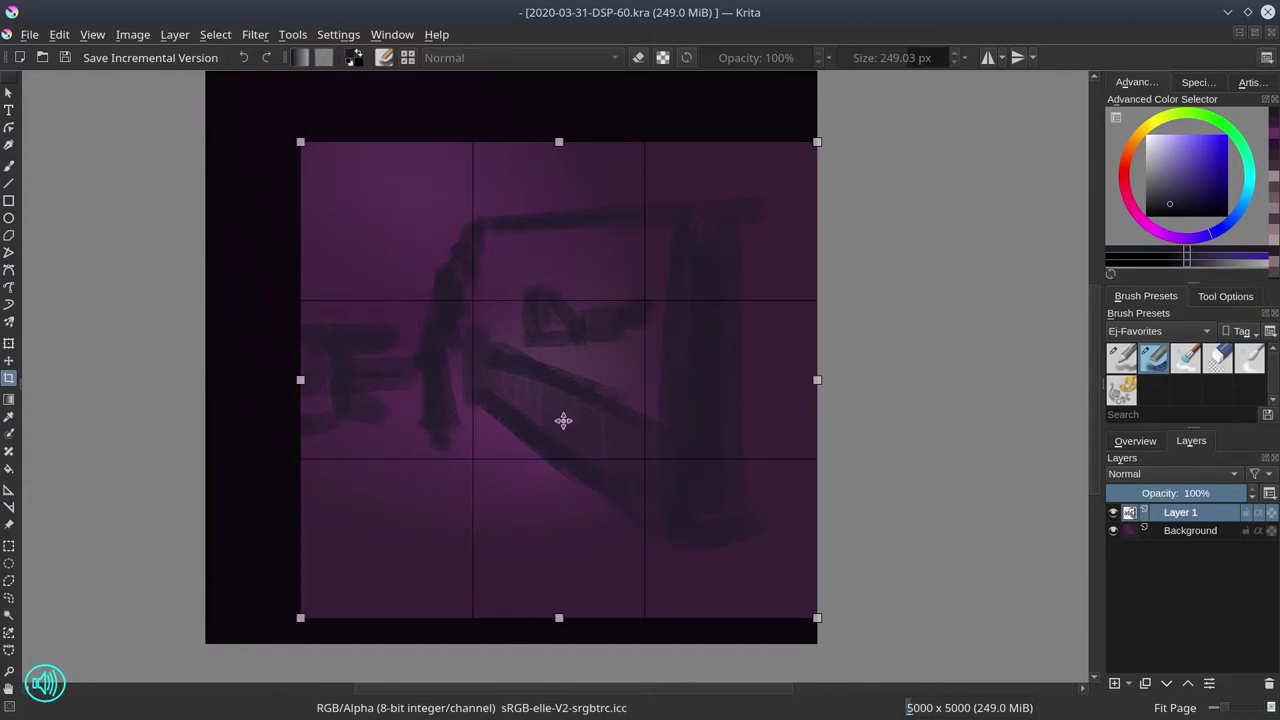
drag(816, 380, 737, 391)
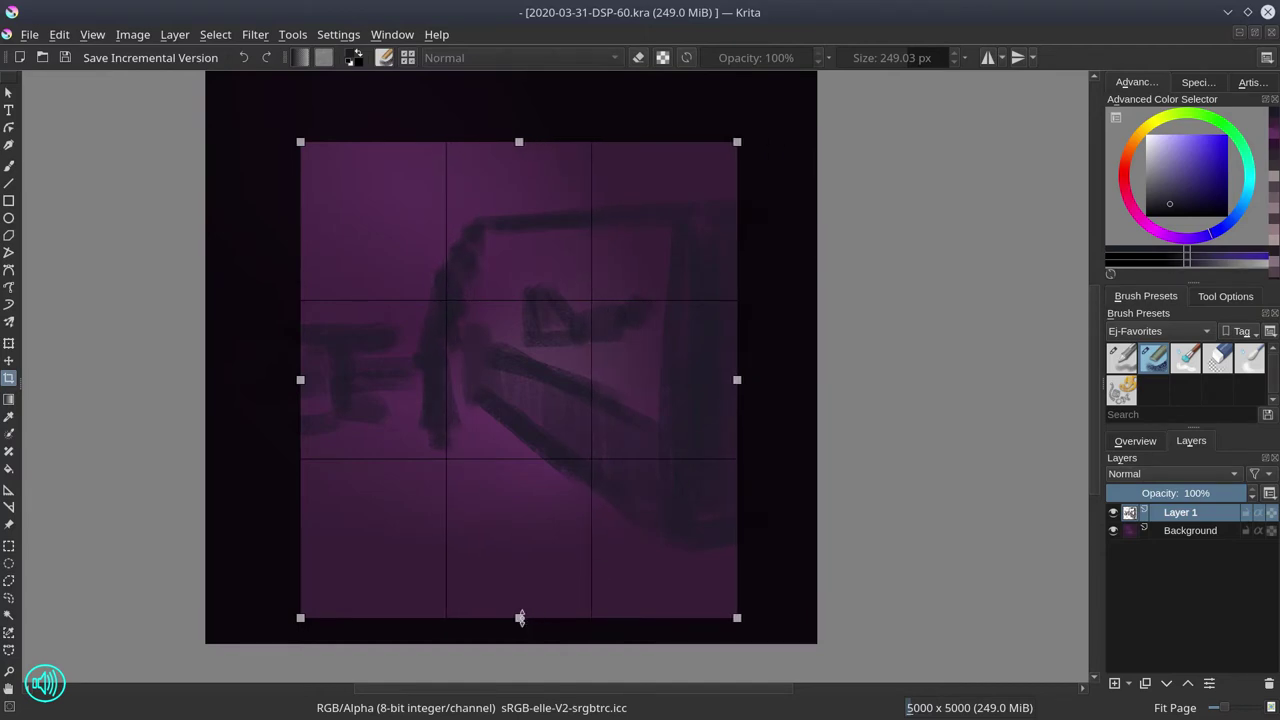
drag(520, 618, 516, 652)
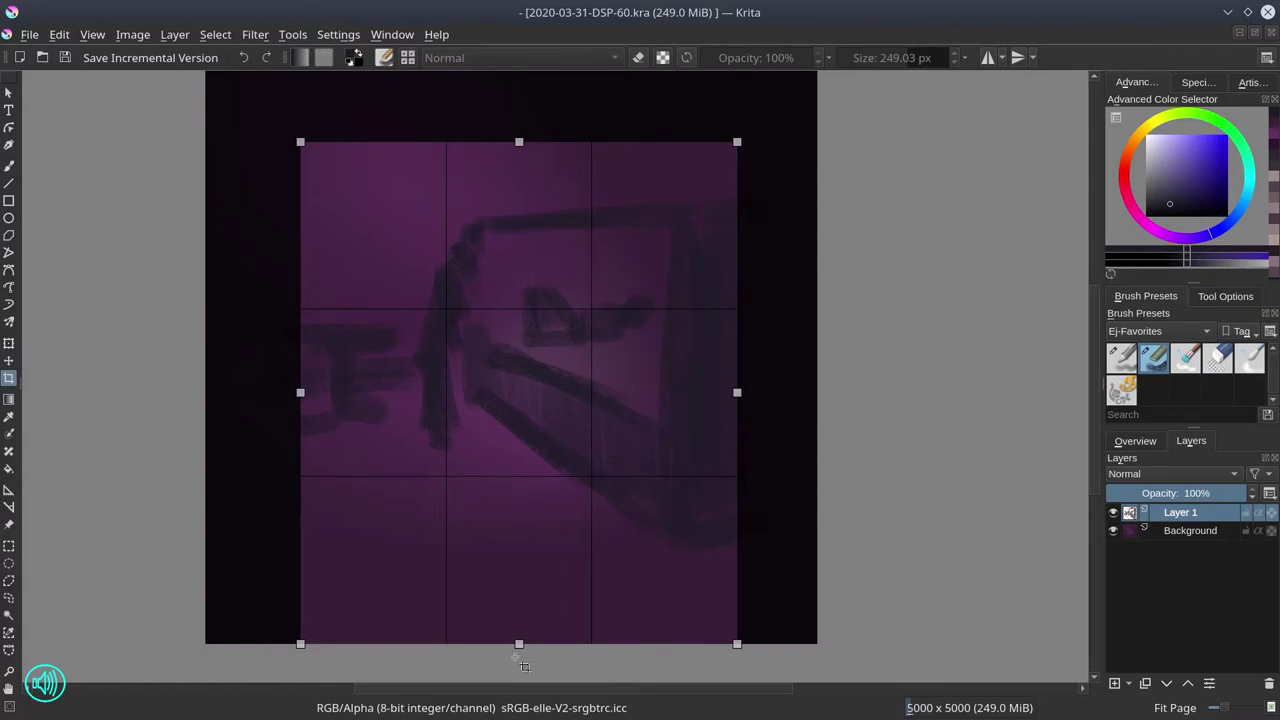
key(Return)
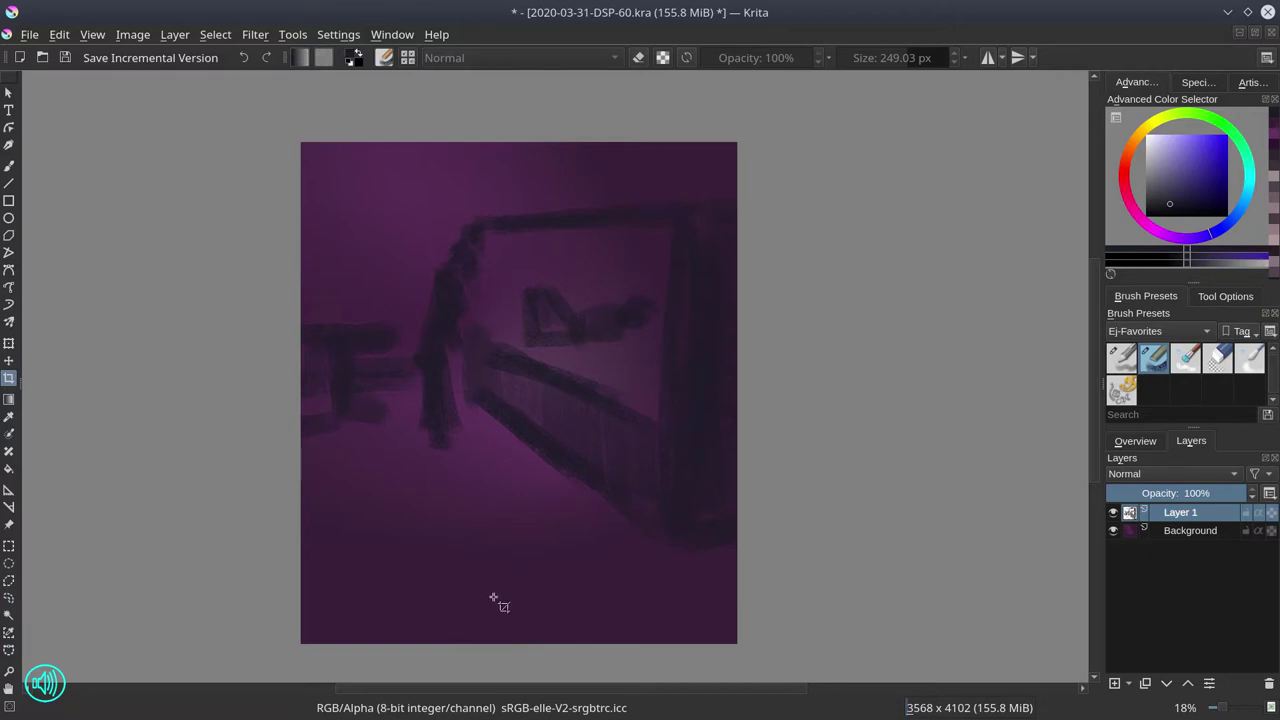
- Resize the canvas to 3500 px wide and 4300 px high
click(131, 38)
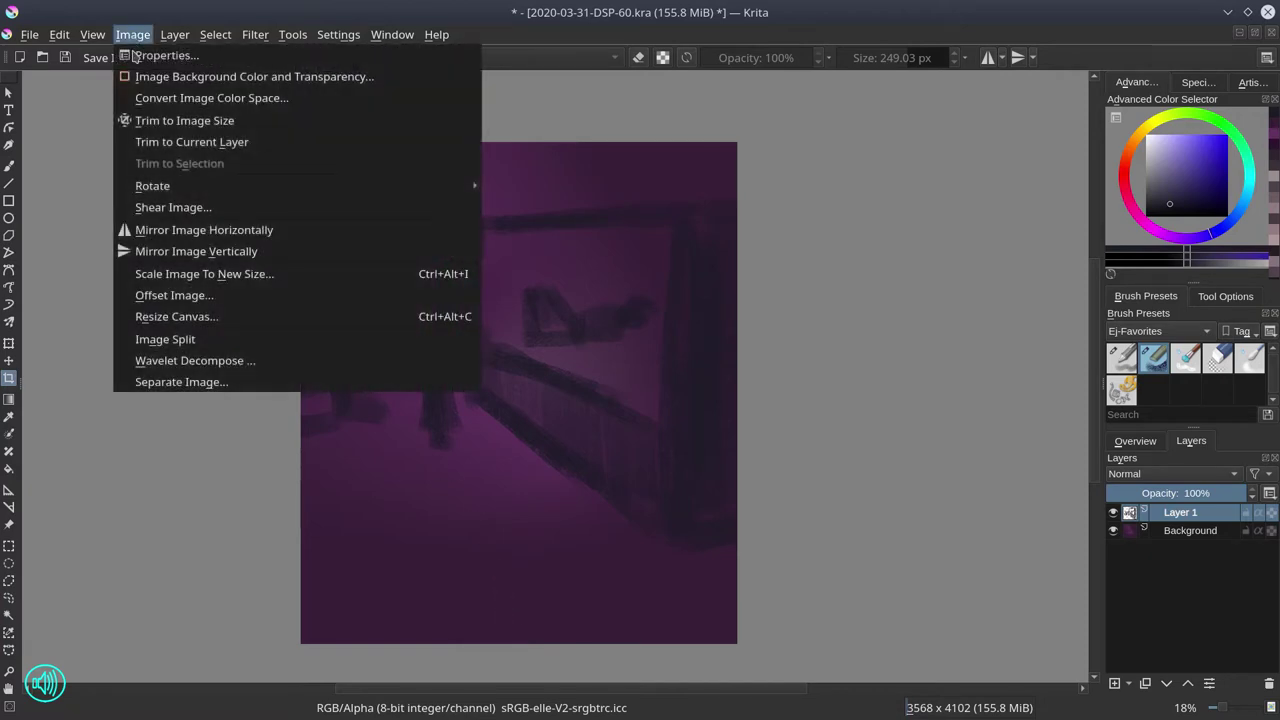
click(176, 316)
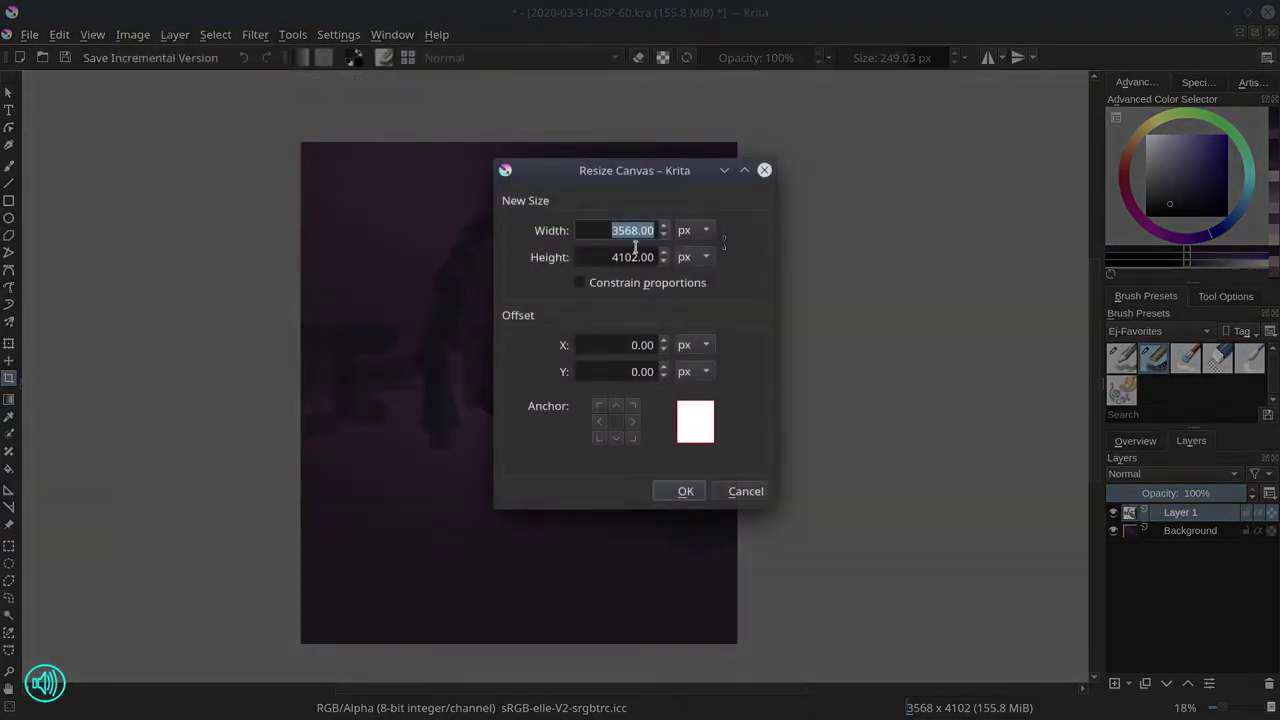
click(625, 232)
text(00)
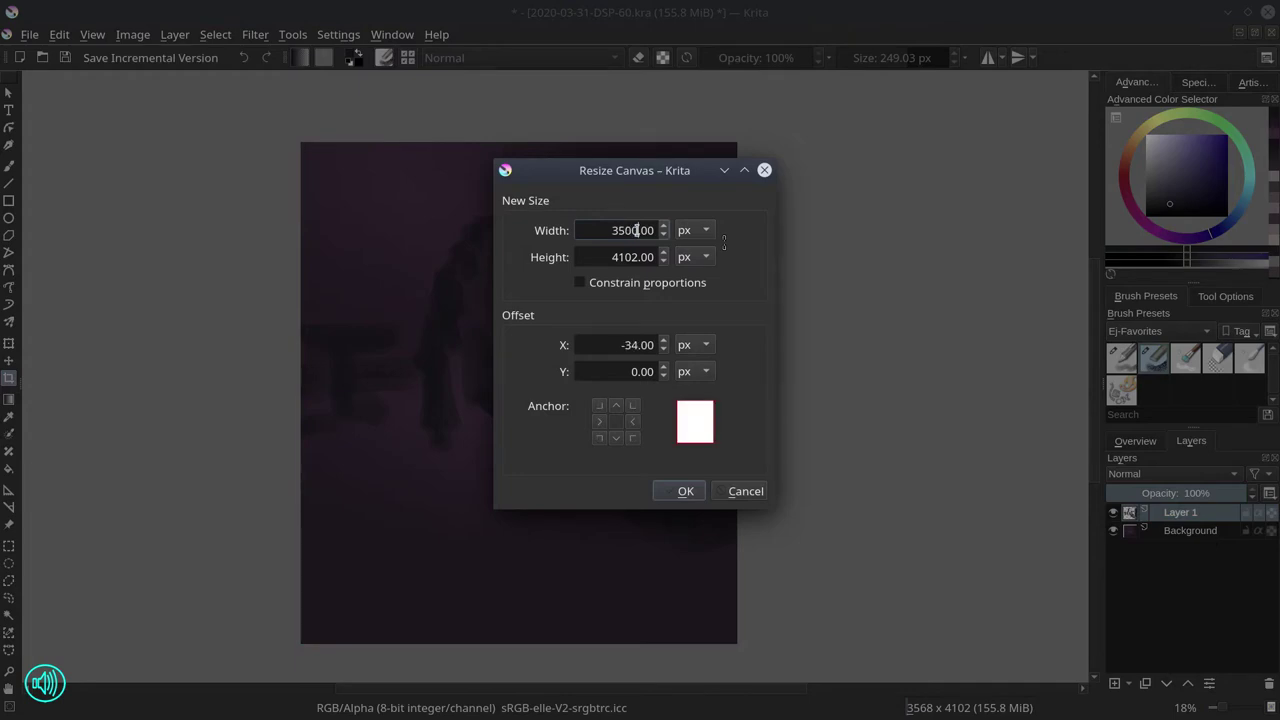
click(617, 257)
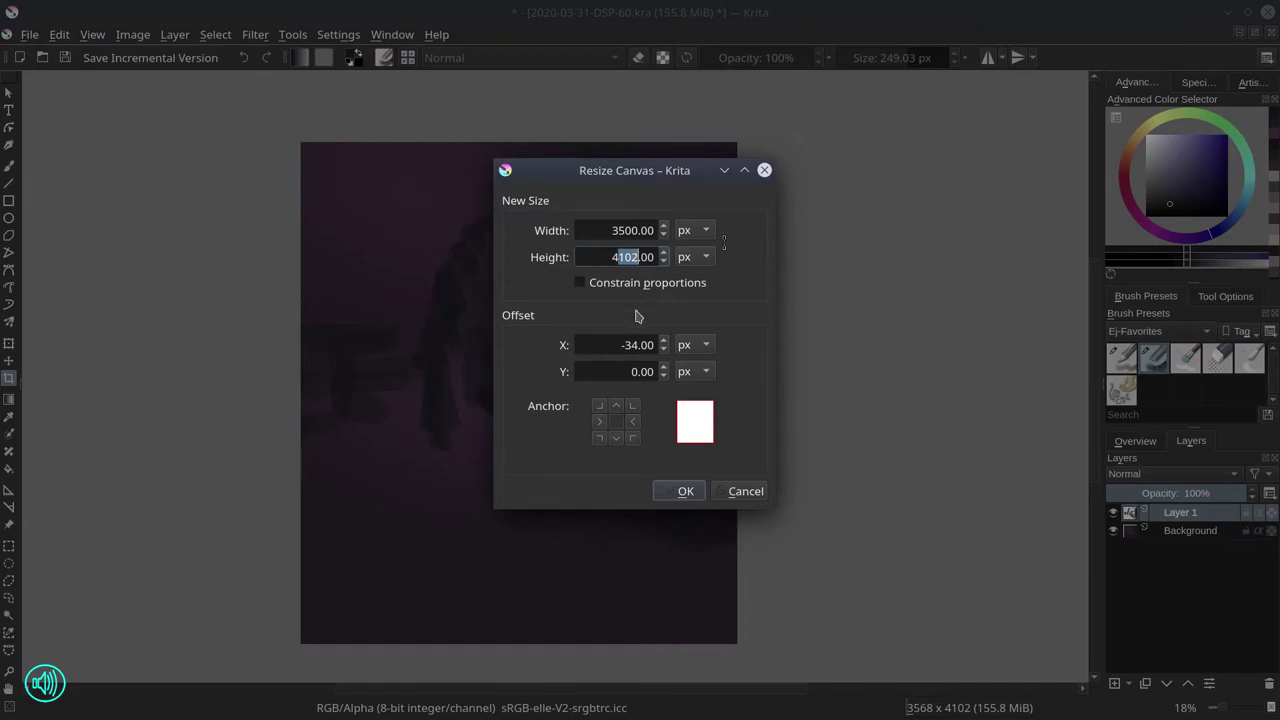
text(300)
click(677, 490)
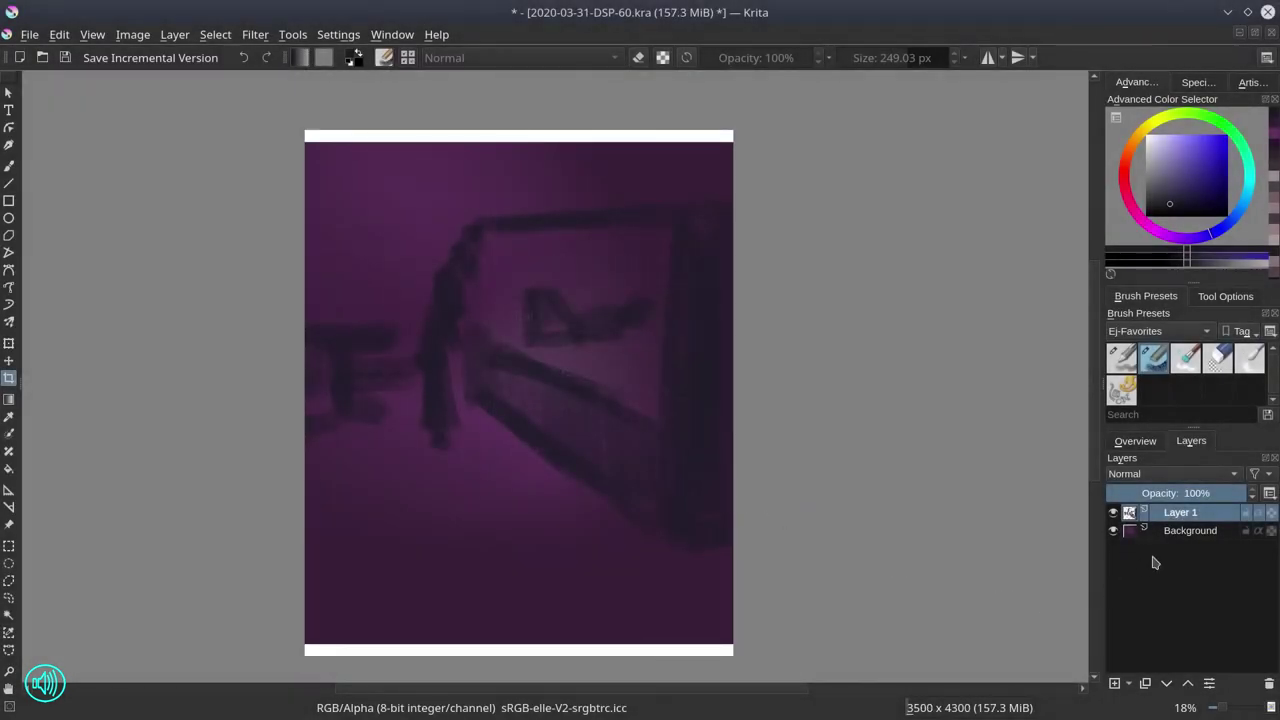
- Scale the Background layer outward past the canvas edges so its gradient covers the white strips, and save the document
click(1205, 535)
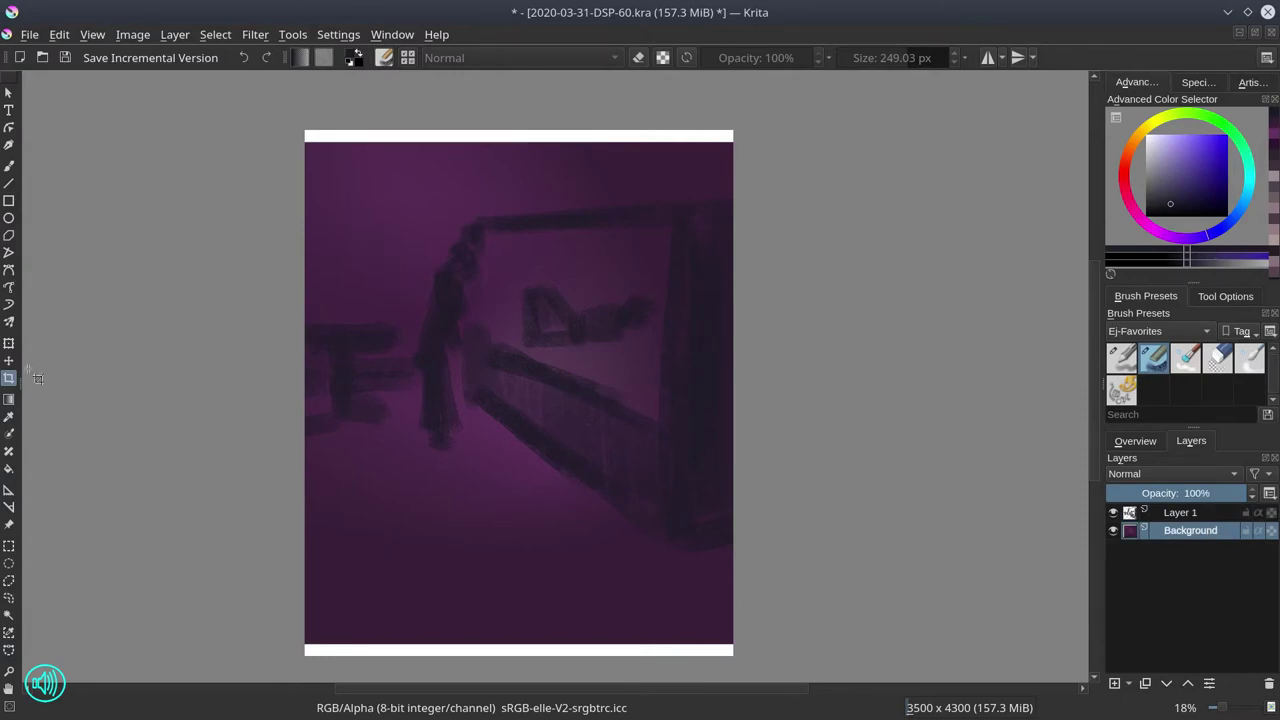
key(g)
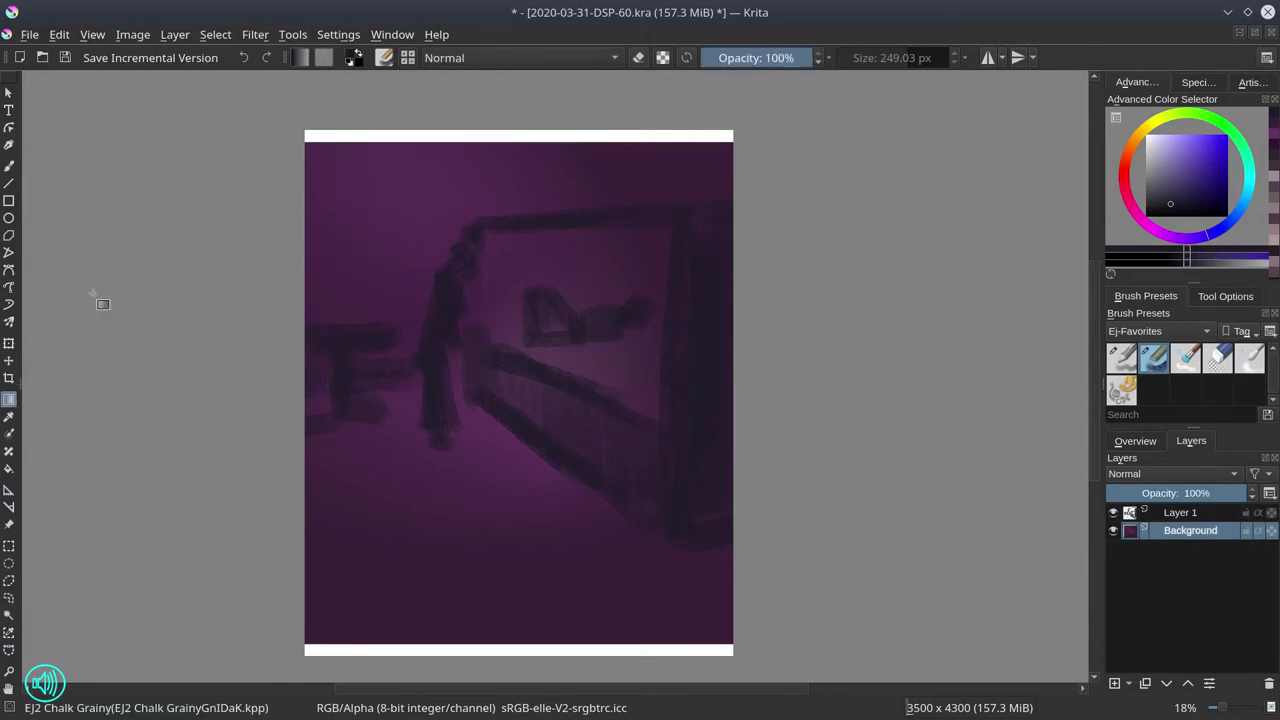
click(10, 343)
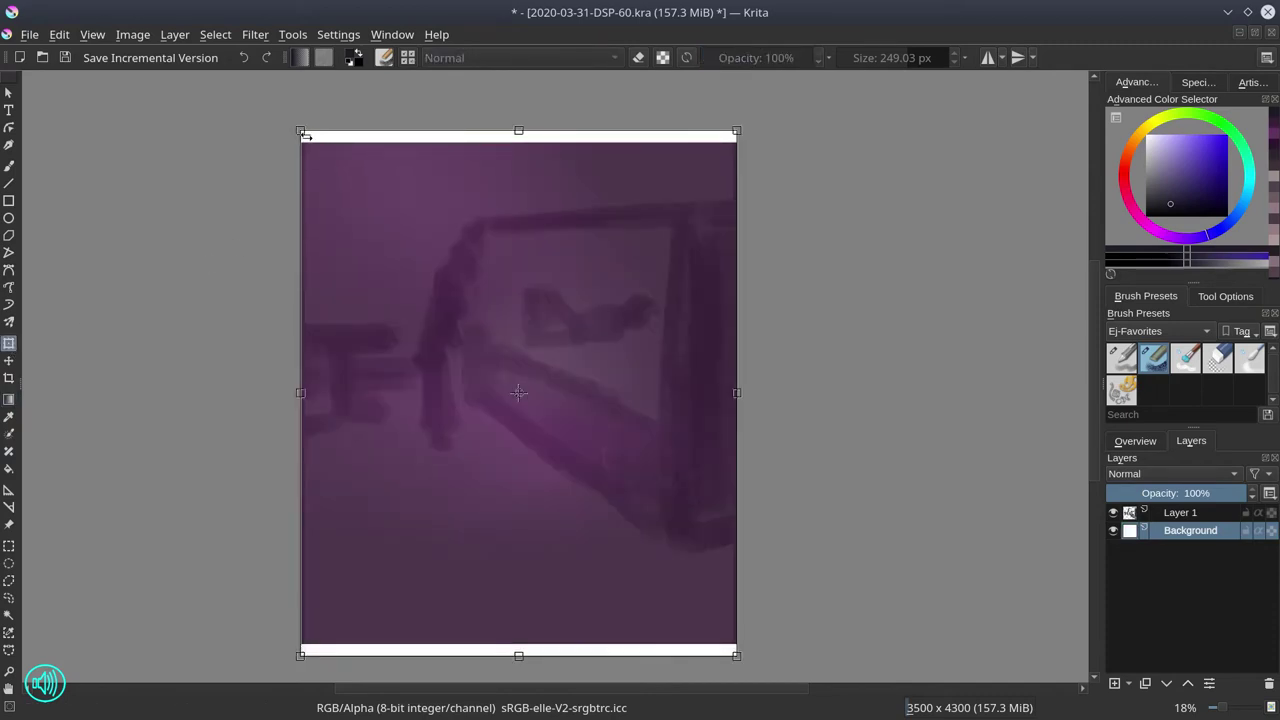
drag(301, 130, 285, 112)
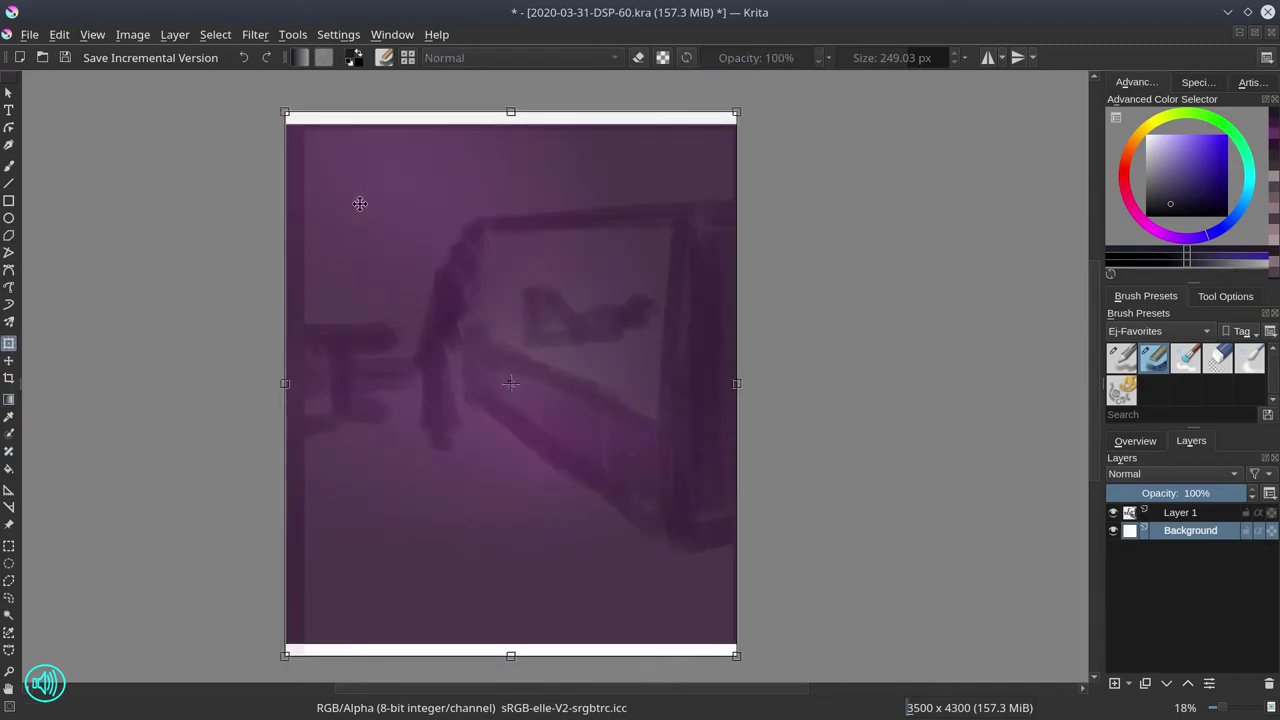
drag(284, 384, 296, 384)
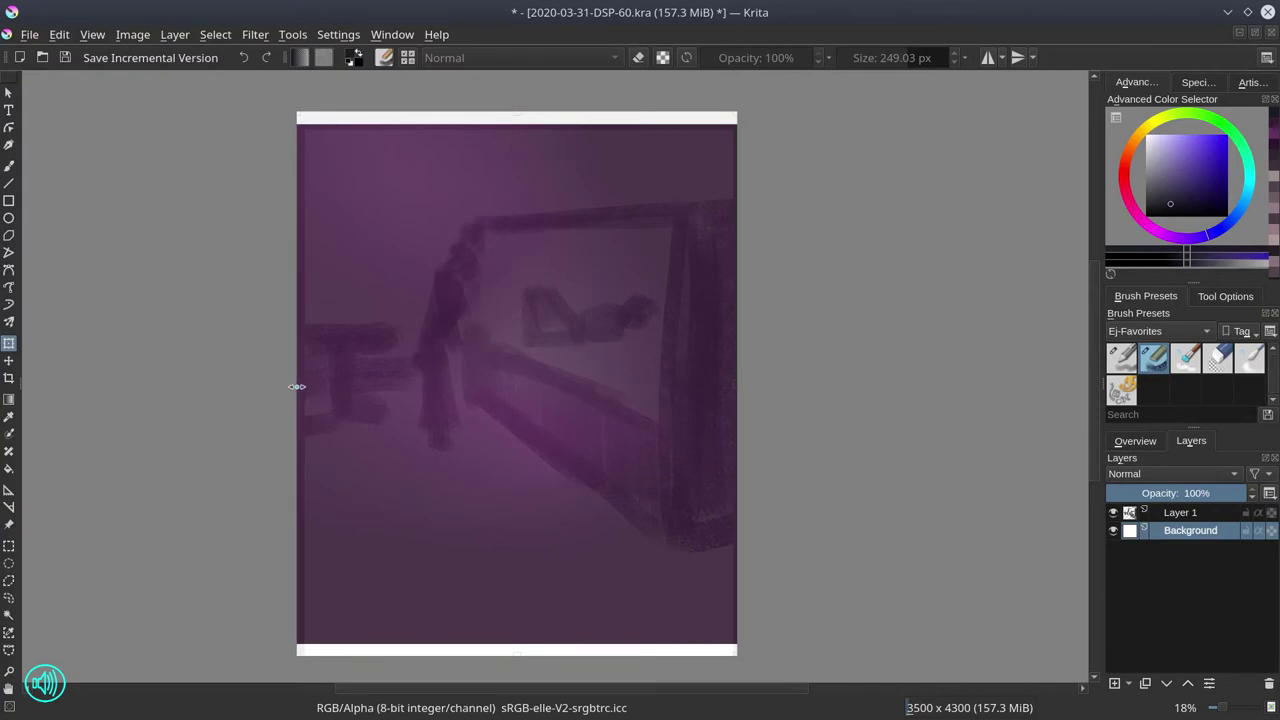
drag(737, 657, 743, 676)
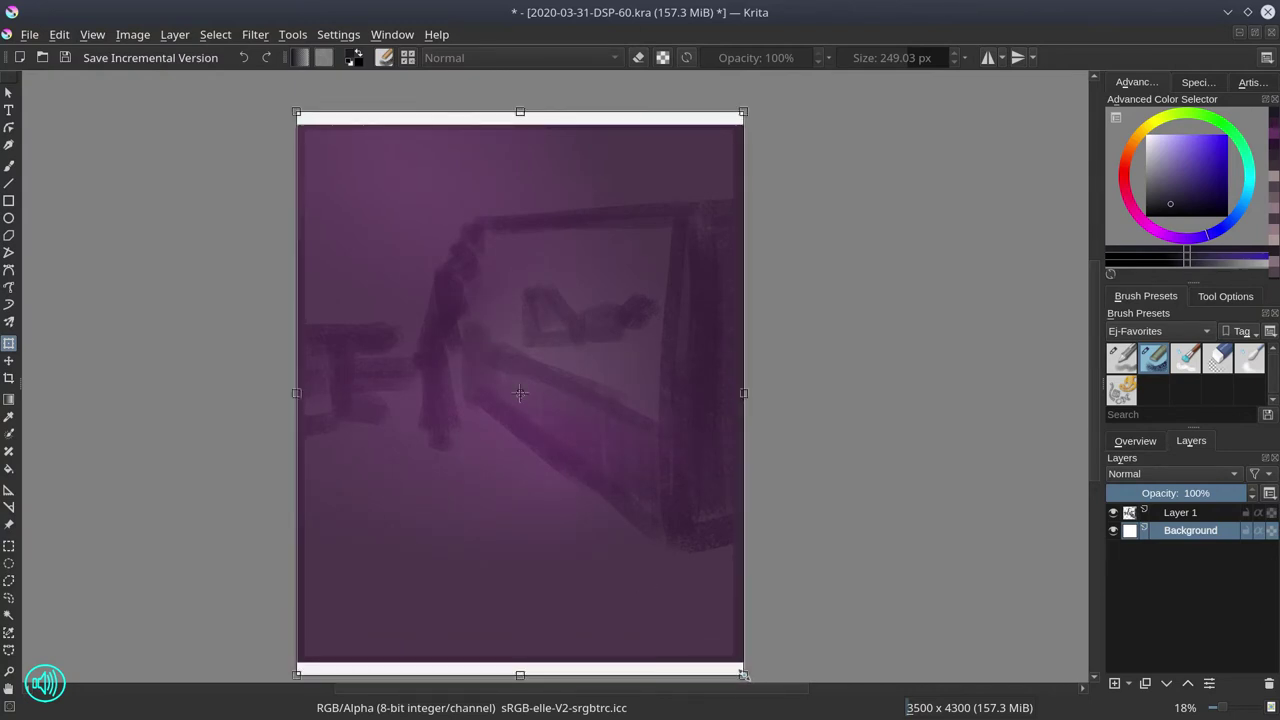
key(Return)
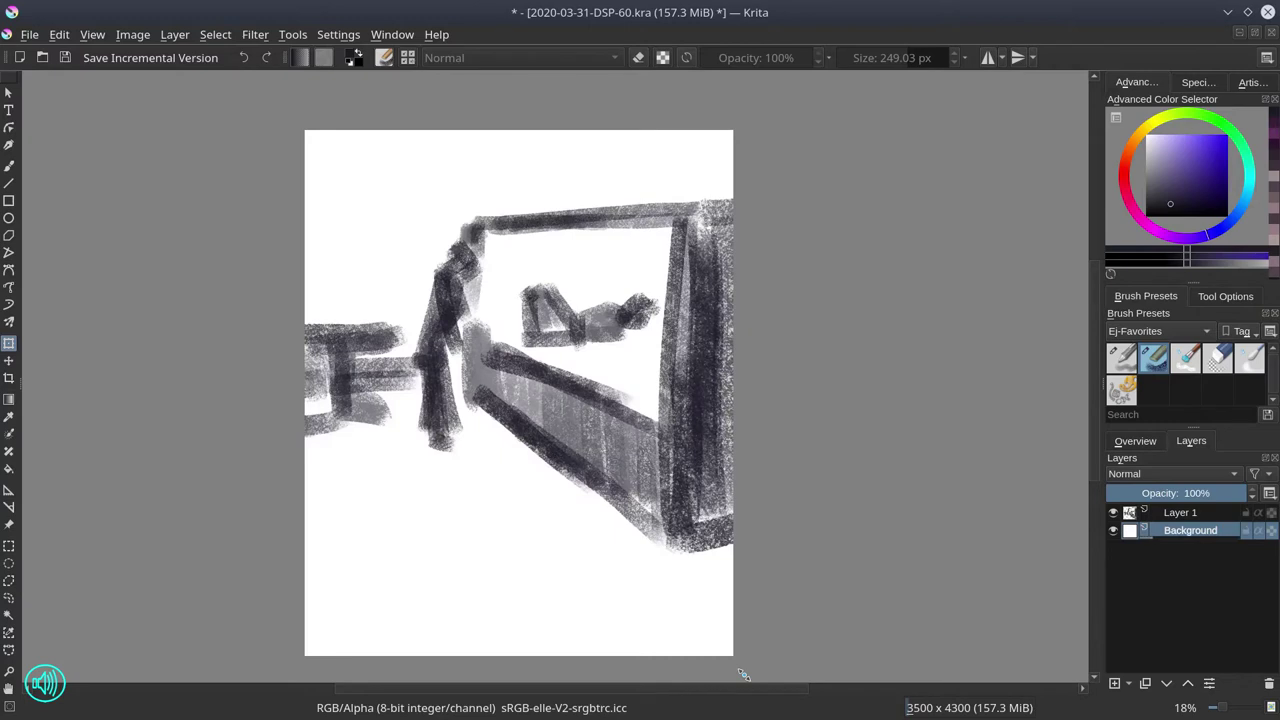
key(shift+BackSpace)
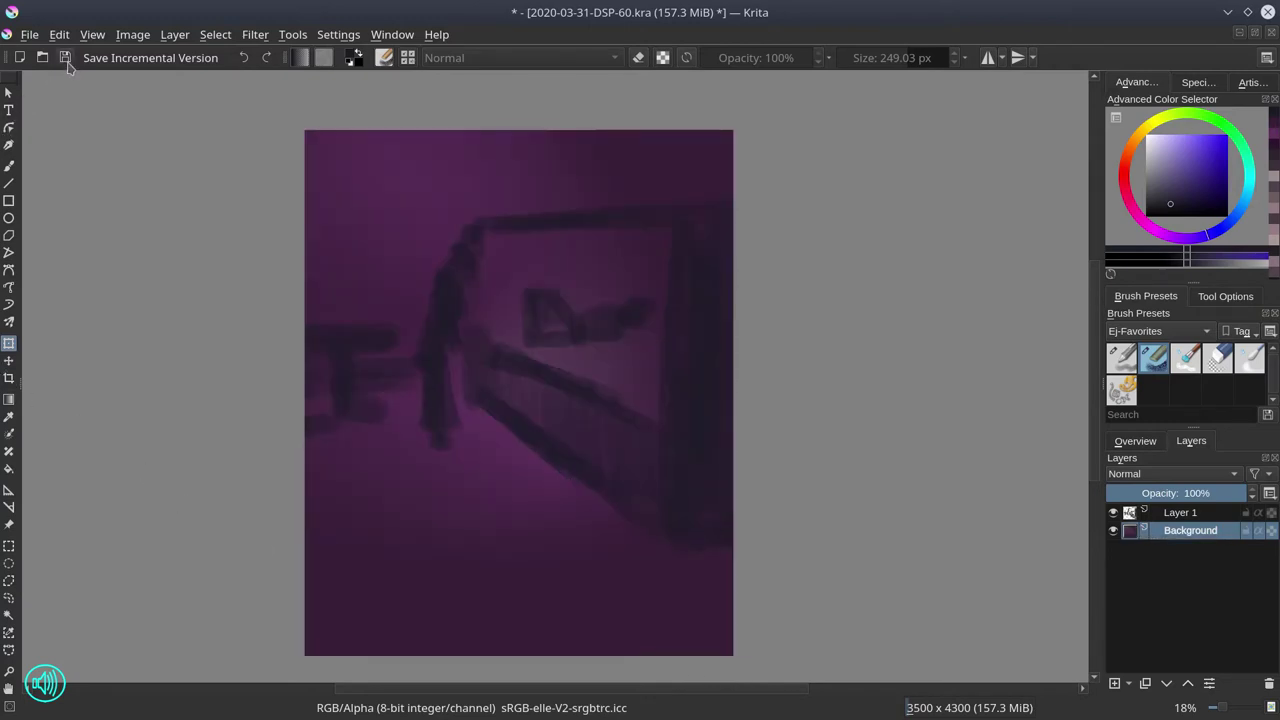
key(ctrl+s)
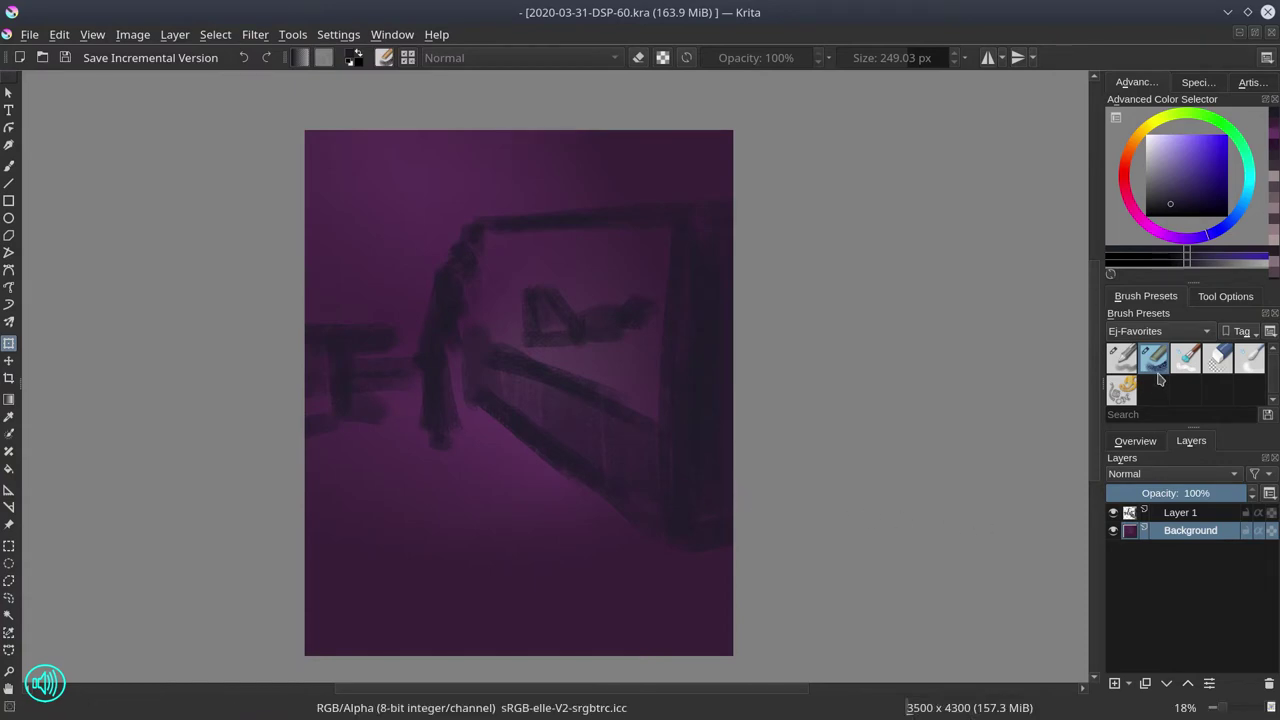
- Paint a darker line along the ledge's lower edge on Layer 1, using a darker blue-violet and a brush of about 125 px
click(1170, 515)
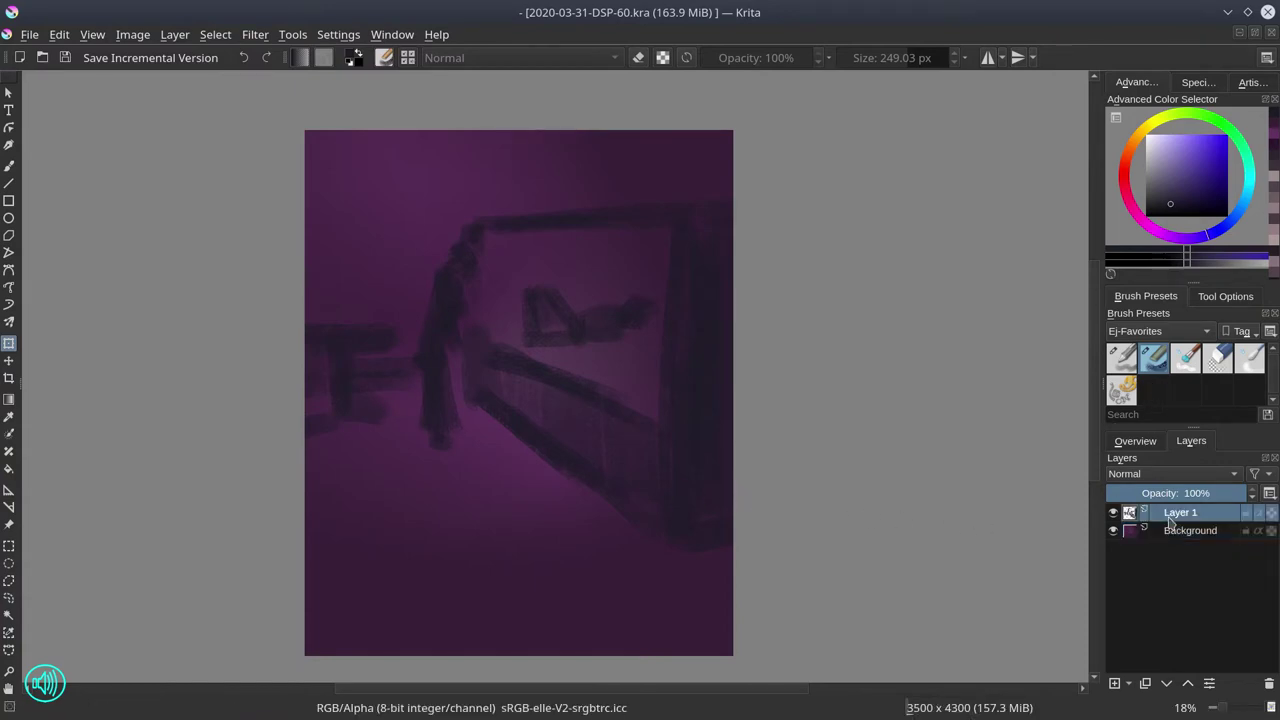
click(9, 165)
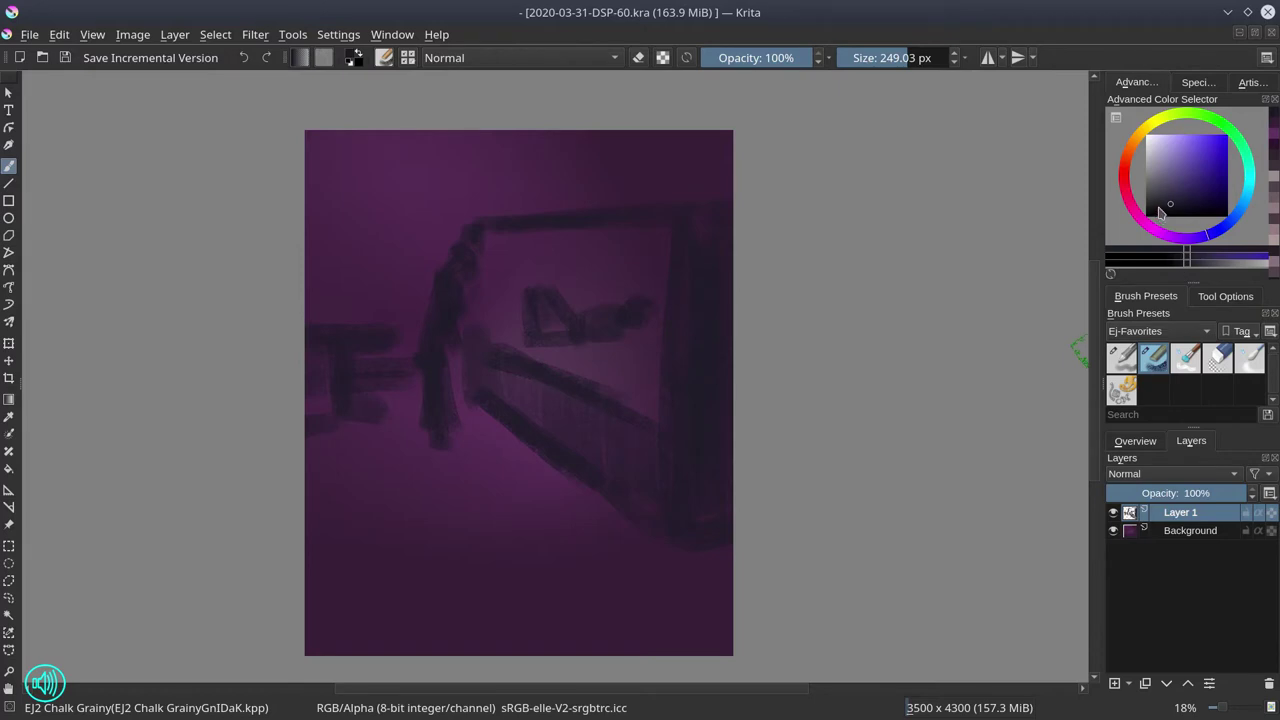
click(1160, 208)
key(bracketleft)
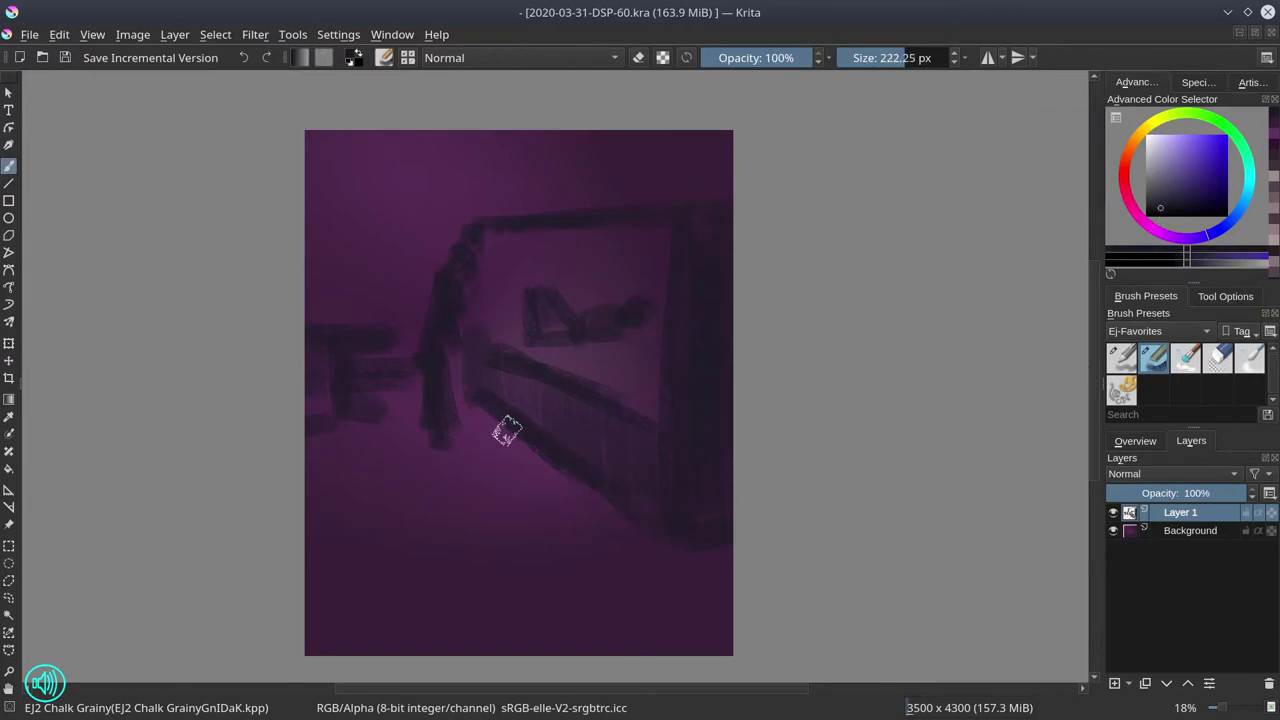
key(bracketleft)
key(bracketleft)
key(bracketleft)
key(bracketleft)
key(bracketleft)
drag(477, 411, 551, 466)
drag(486, 414, 601, 507)
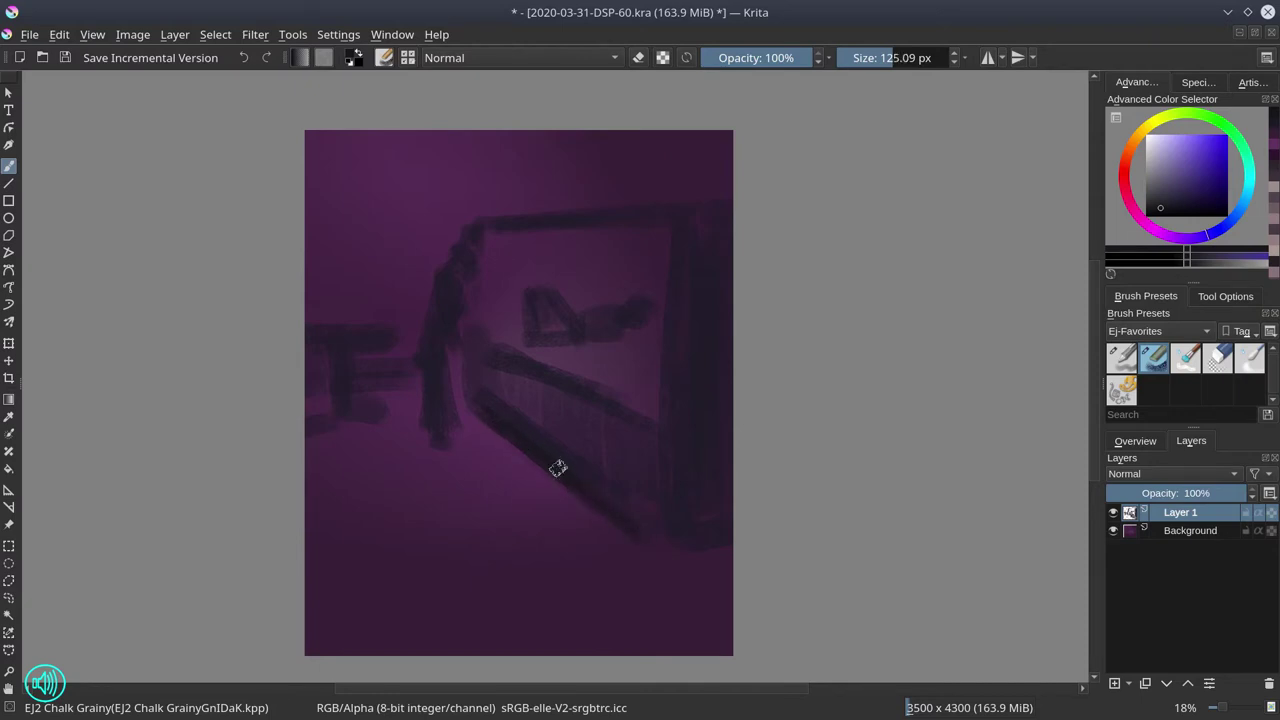
- Enlarge the brush to about 168 px and paint a wide dark band beneath the ledge's lower edge down to the pillar's base
key(bracketright)
key(bracketright)
drag(478, 430, 545, 490)
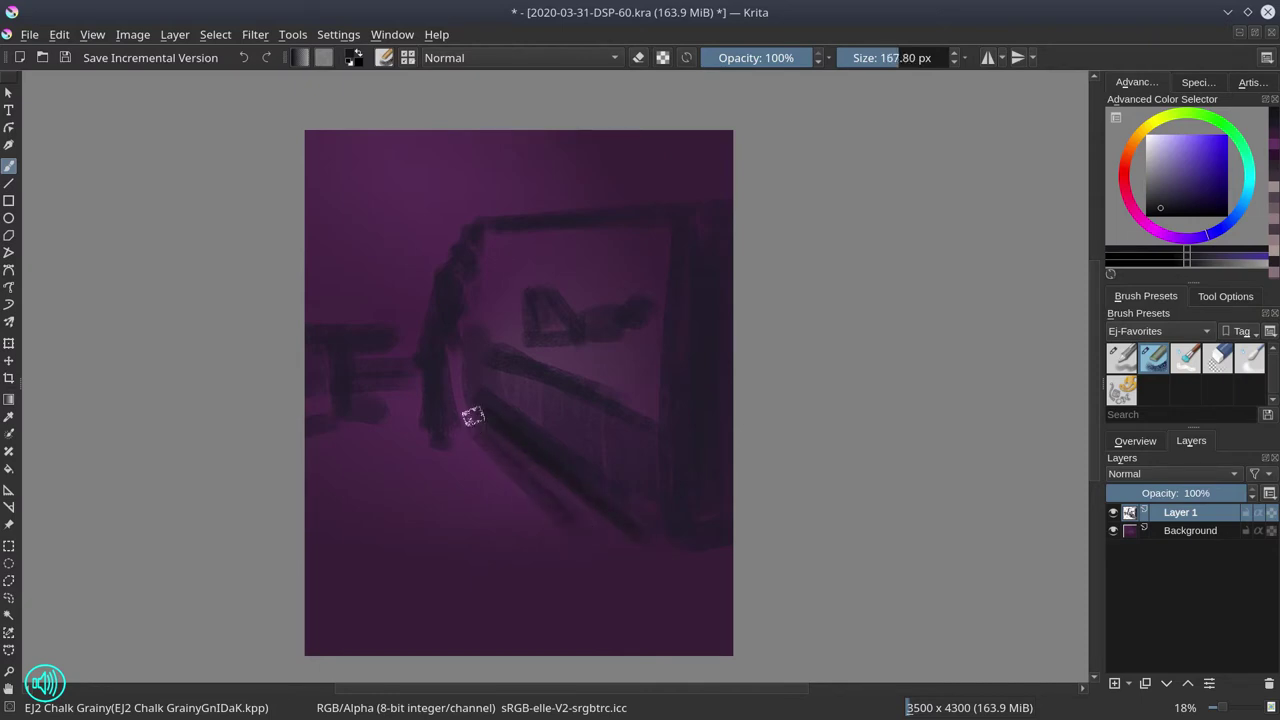
mouse_move(474, 416)
mouse_down()
mouse_move(578, 534)
mouse_move(486, 420)
mouse_move(630, 552)
mouse_up()
drag(537, 474, 650, 563)
mouse_move(567, 490)
mouse_down()
mouse_move(676, 580)
mouse_move(604, 500)
mouse_move(674, 569)
mouse_up()
- Paint dark floor strokes behind the figure with a brush of about 185 px, and add a shape above the table in a sampled purple
key(bracketright)
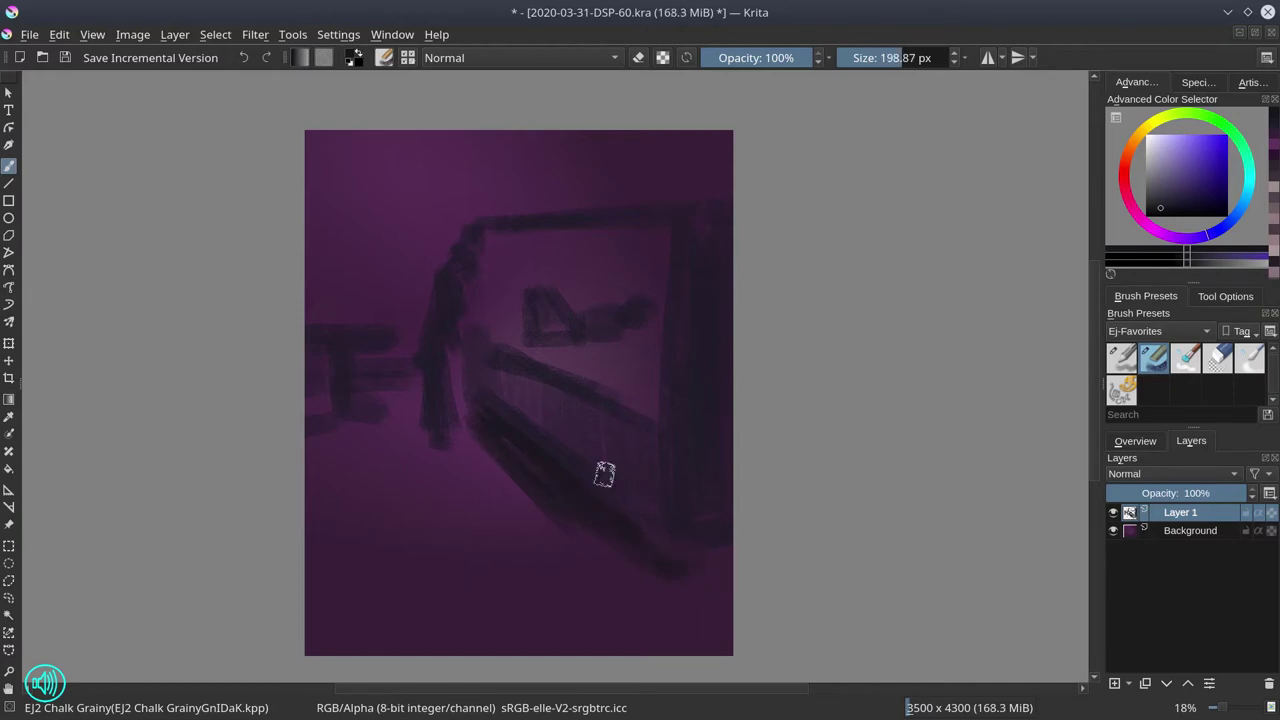
key(bracketleft)
key(bracketleft)
mouse_move(429, 451)
mouse_down()
mouse_move(408, 437)
mouse_move(314, 437)
mouse_move(443, 446)
mouse_move(289, 452)
mouse_up()
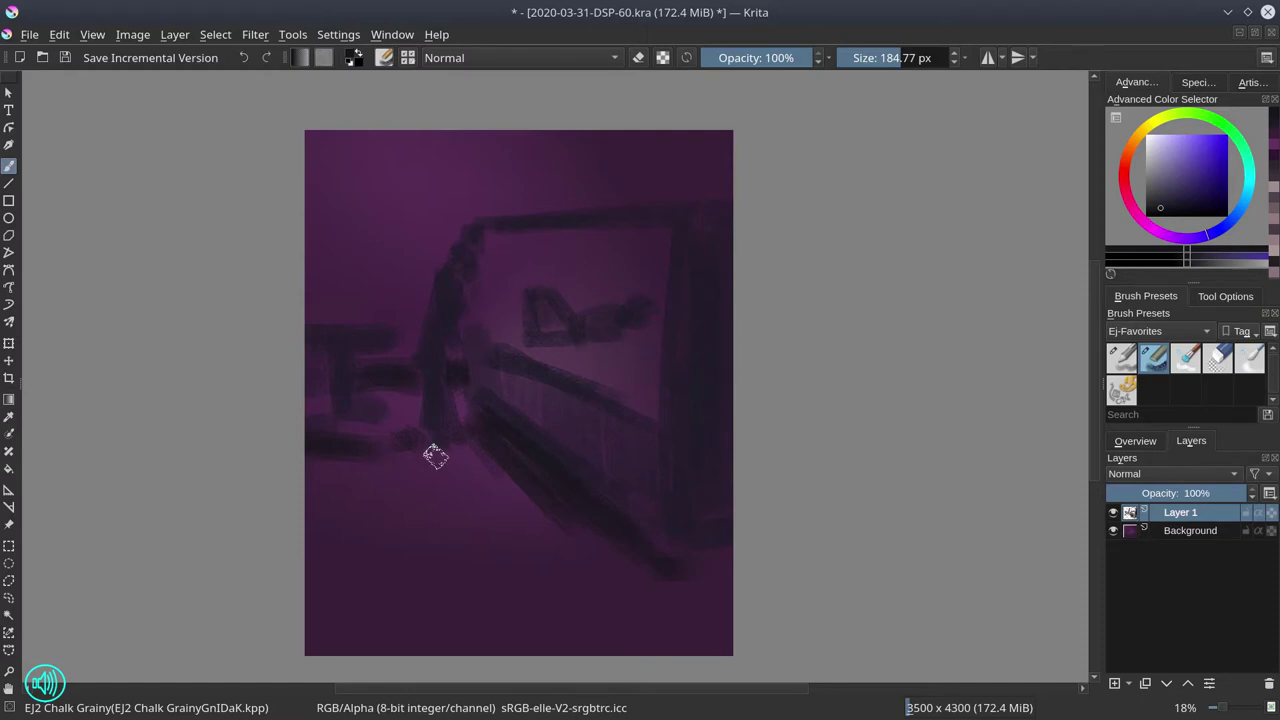
ctrl+click(338, 332)
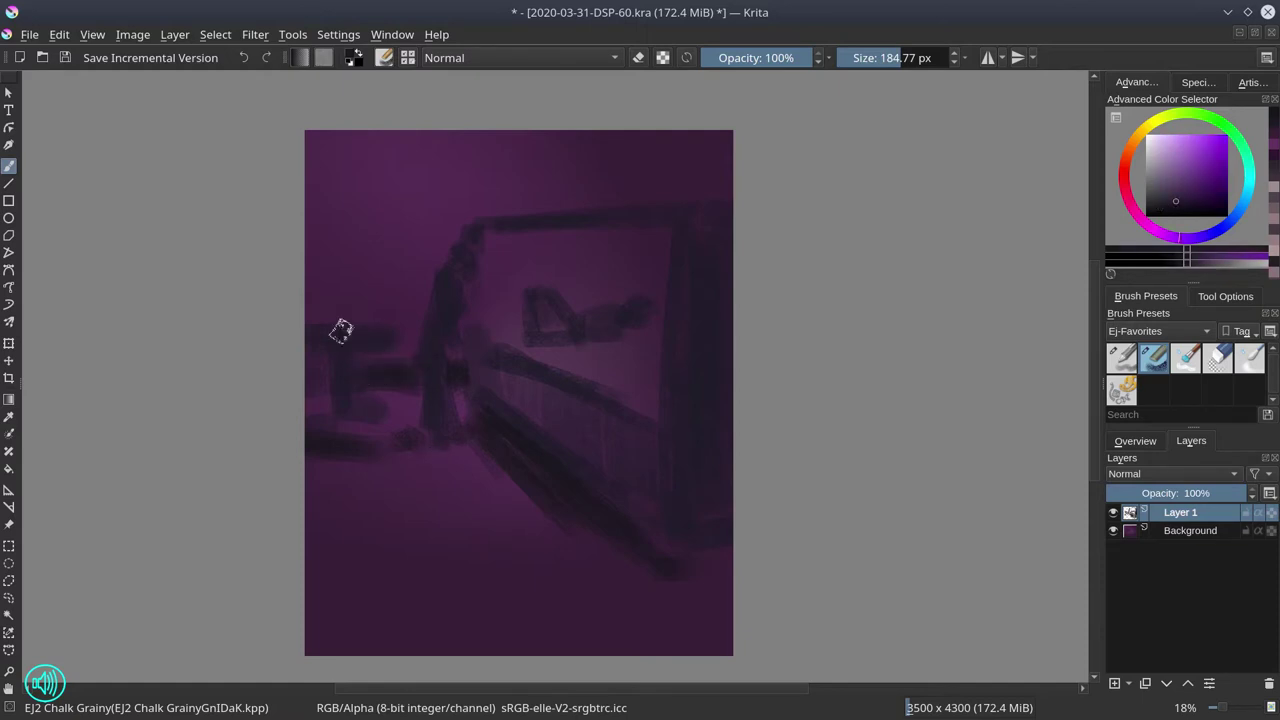
drag(323, 304, 332, 307)
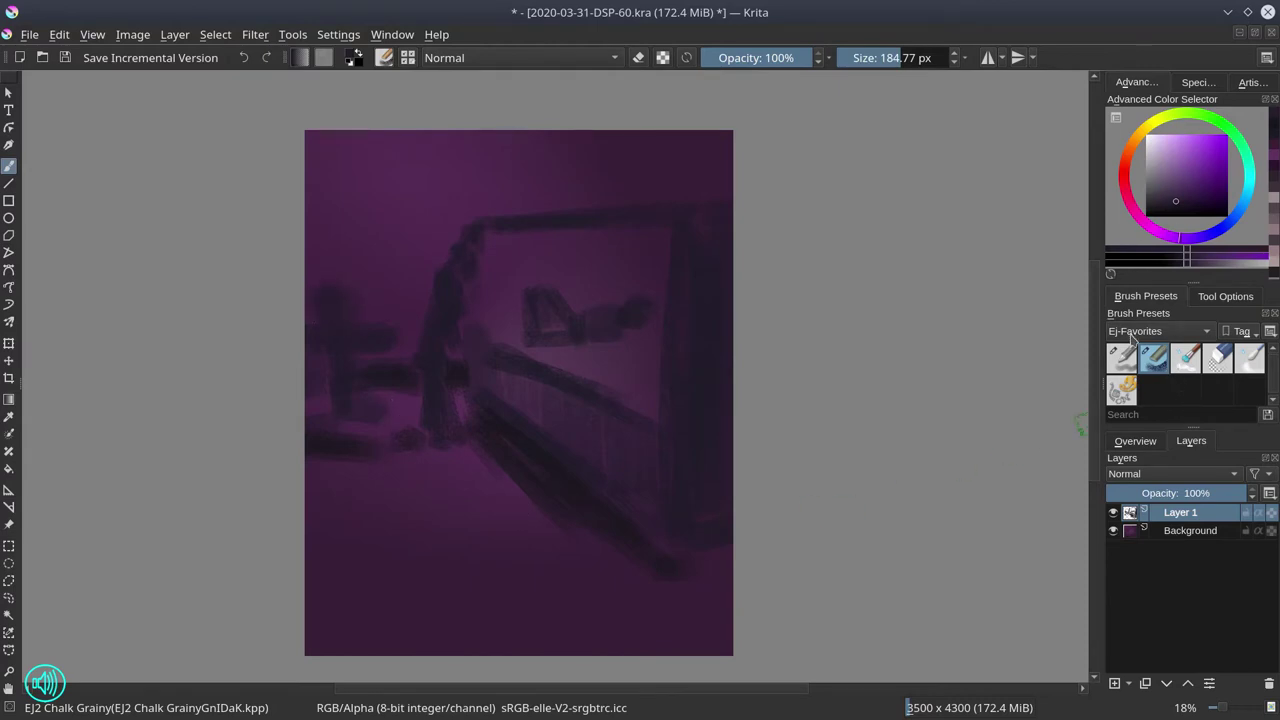
- Choose a muted orange-brown paint colour and merge Layer 1 with the layer below it
click(1172, 177)
click(1128, 153)
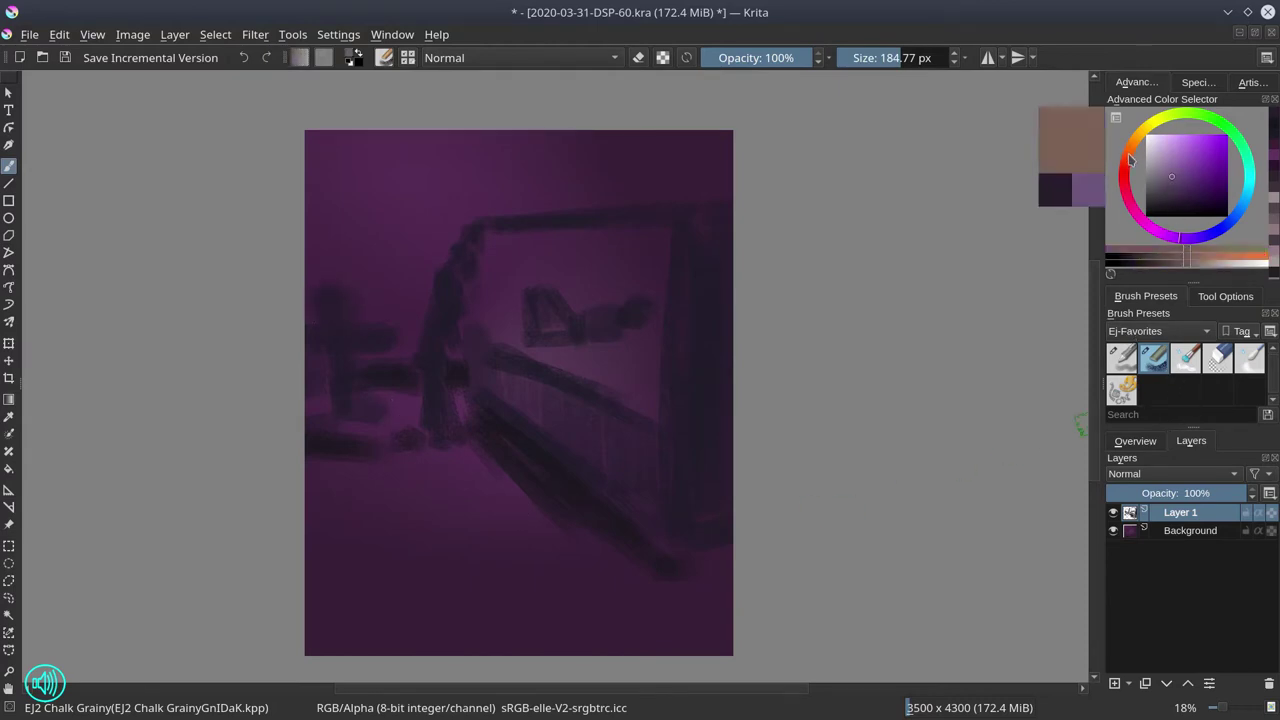
right_click(1192, 518)
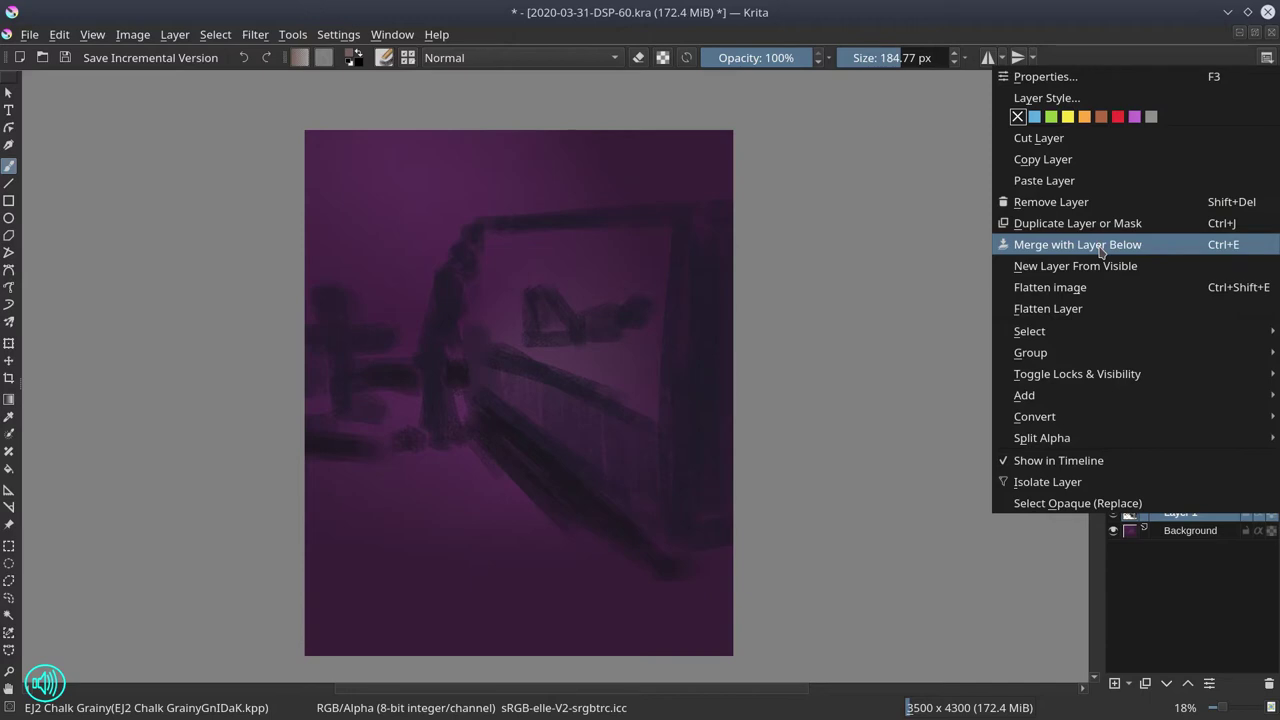
click(1101, 251)
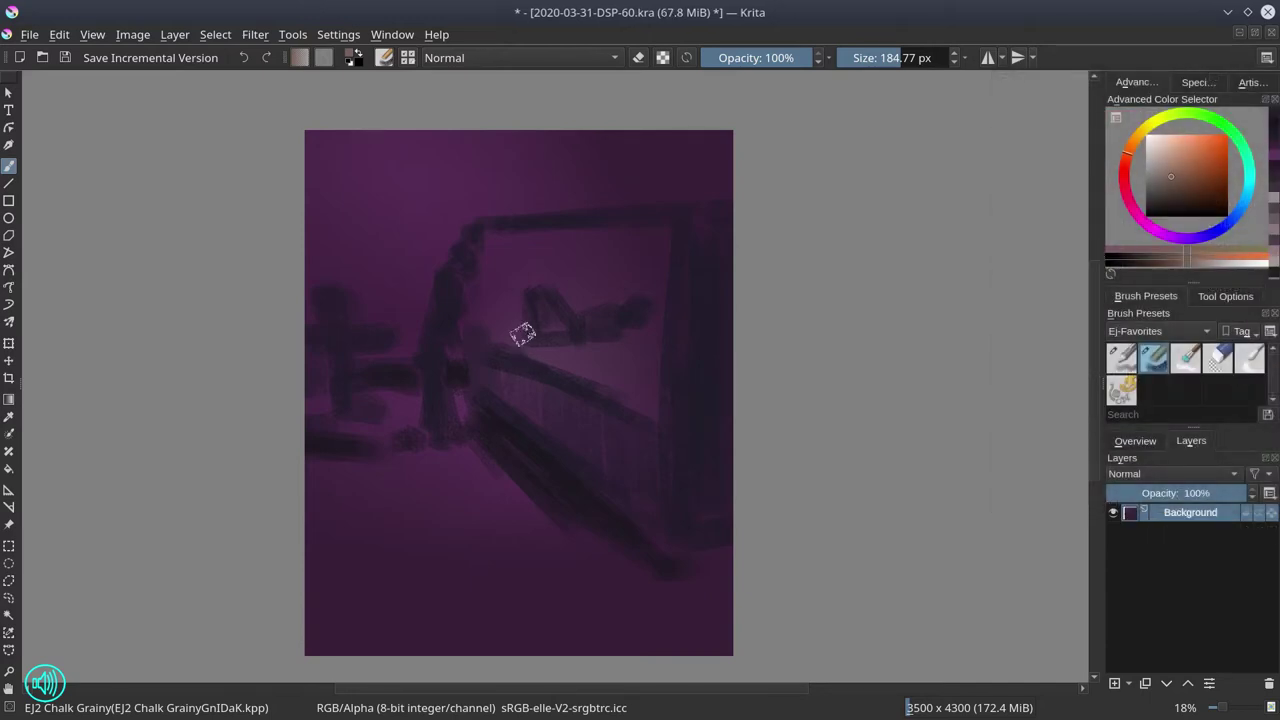
key(bracketright)
drag(508, 339, 660, 394)
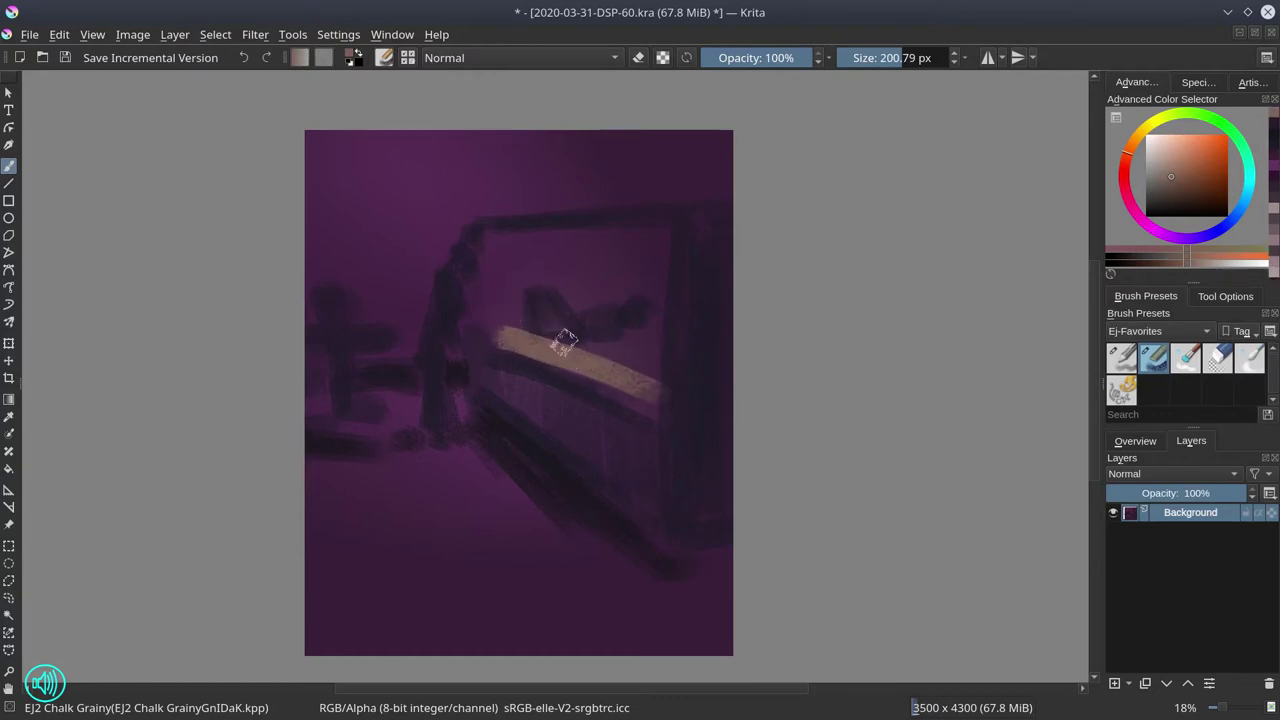
key(ctrl+z)
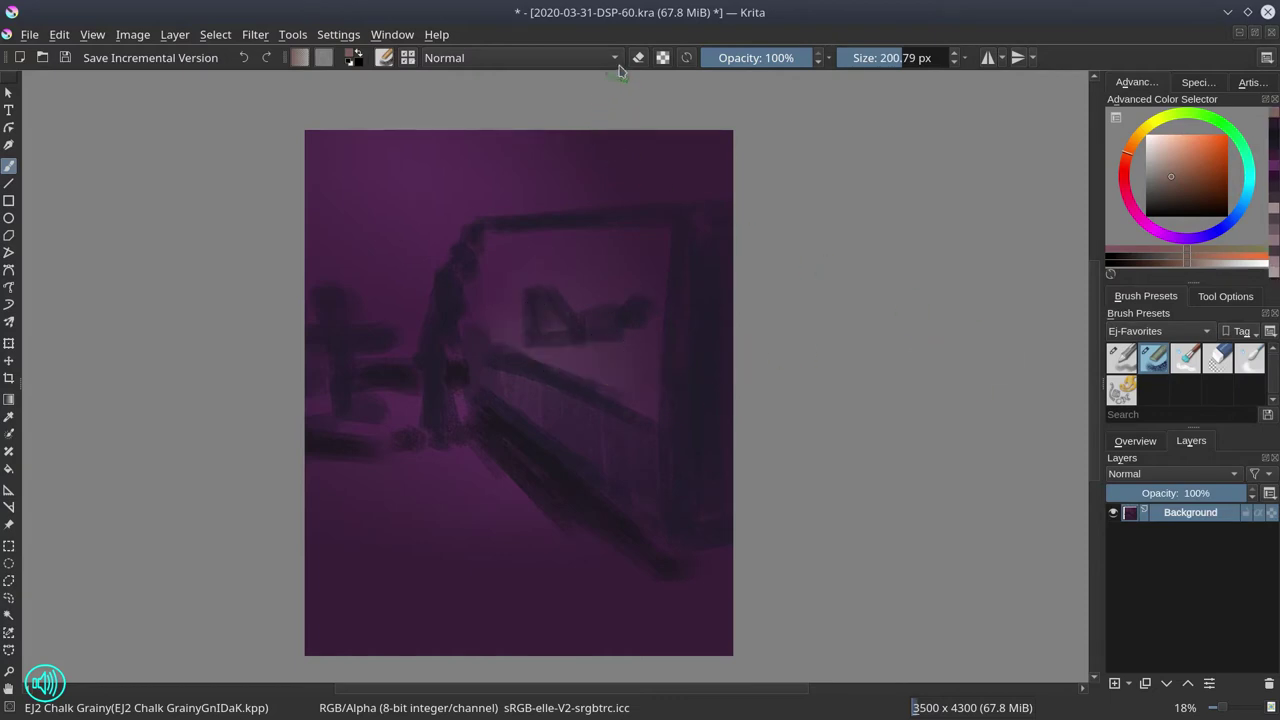
- Set the brush's blending mode to Color Dodge and paint a bright glow along the top of the ledge
click(618, 58)
click(589, 91)
drag(503, 337, 673, 411)
mouse_move(529, 356)
mouse_down()
mouse_move(682, 414)
mouse_move(539, 356)
mouse_move(652, 396)
mouse_move(567, 354)
mouse_move(508, 345)
mouse_move(669, 393)
mouse_move(508, 350)
mouse_move(598, 338)
mouse_up()
- Fill the inside of the framed opening with Color Dodge glow, using a brush of at least about 315 px
drag(523, 315, 533, 328)
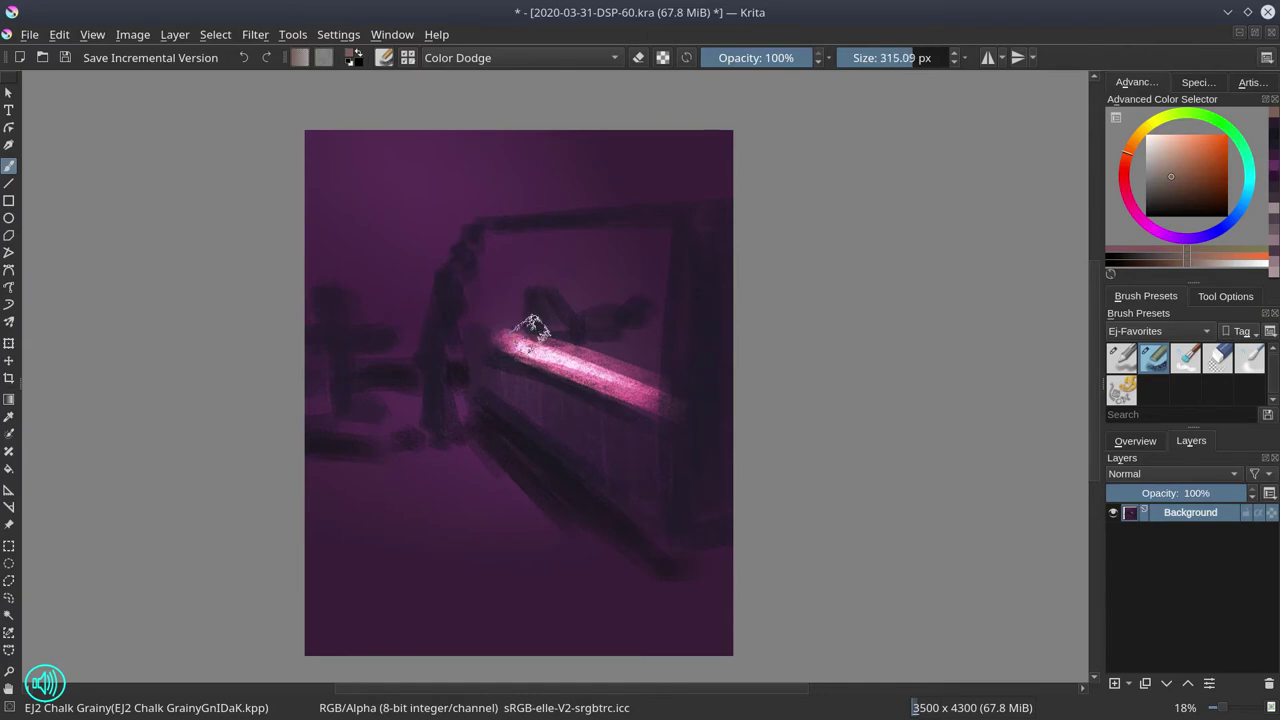
drag(502, 281, 515, 268)
key(bracketright)
mouse_move(515, 343)
mouse_down()
mouse_move(549, 305)
mouse_move(587, 310)
mouse_move(631, 247)
mouse_move(648, 267)
mouse_move(650, 300)
mouse_up()
mouse_move(526, 266)
mouse_down()
mouse_move(563, 236)
mouse_move(613, 307)
mouse_move(637, 240)
mouse_move(671, 243)
mouse_move(662, 367)
mouse_move(622, 360)
mouse_move(666, 309)
mouse_move(679, 236)
mouse_move(671, 341)
mouse_move(573, 345)
mouse_move(490, 290)
mouse_move(491, 252)
mouse_move(491, 362)
mouse_move(504, 294)
mouse_move(479, 312)
mouse_move(487, 258)
mouse_up()
- Display the canvas overview, reduce the brush to about 91 px and paint a Color Dodge highlight down the figure's lit side
key(bracketleft)
key(bracketleft)
key(bracketleft)
key(bracketleft)
key(bracketleft)
key(bracketleft)
key(bracketleft)
key(bracketleft)
key(bracketleft)
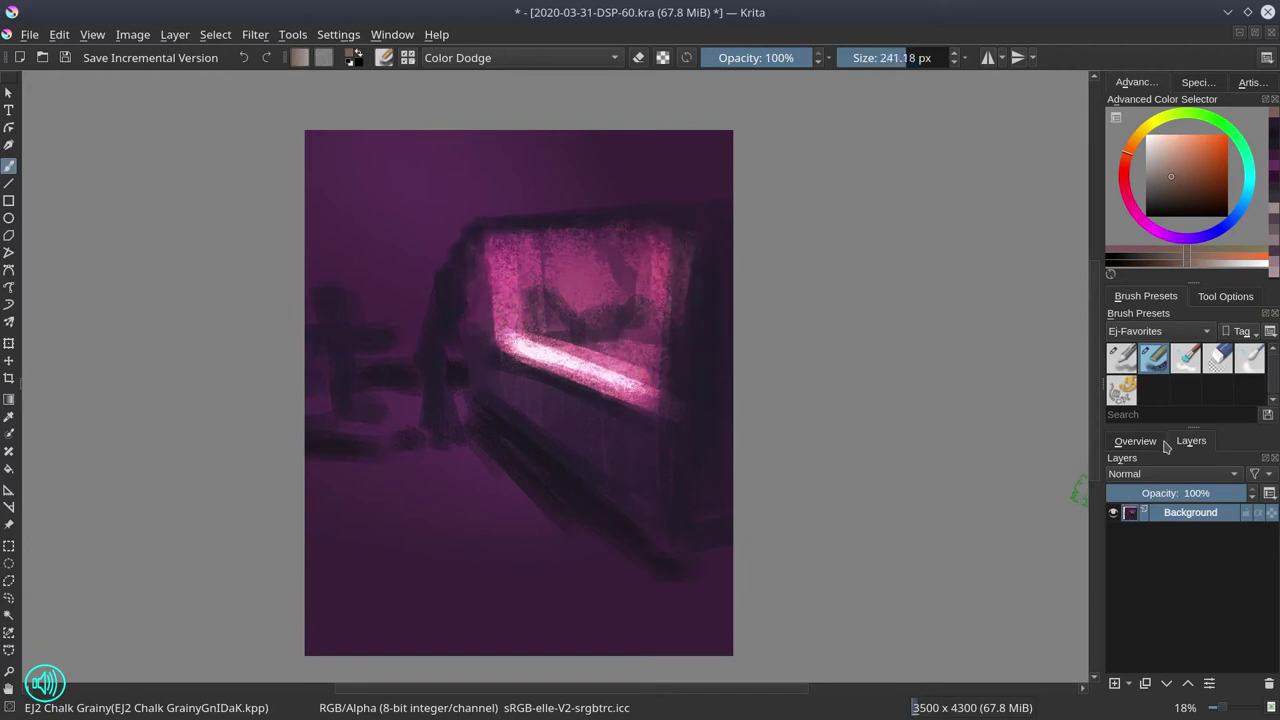
click(1162, 442)
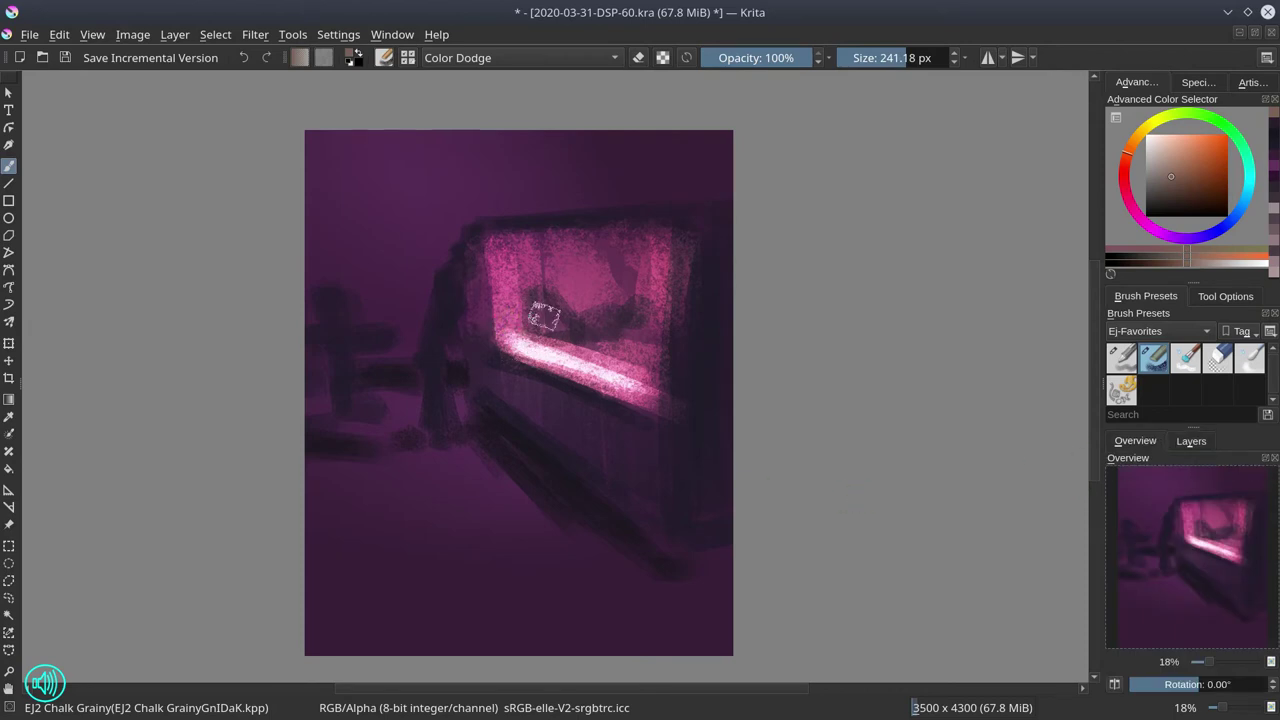
key(bracketleft)
key(bracketleft)
key(bracketleft)
key(bracketleft)
key(bracketleft)
key(bracketleft)
key(bracketleft)
key(bracketleft)
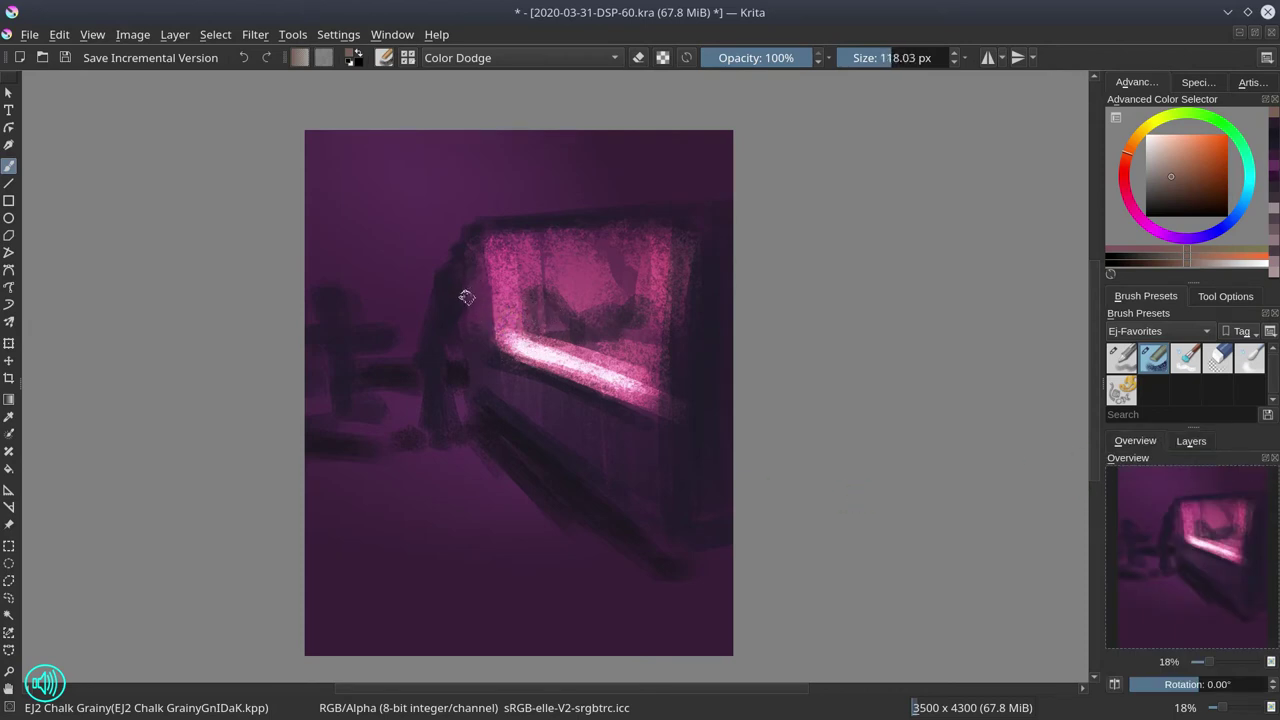
key(bracketleft)
key(bracketleft)
key(bracketleft)
drag(463, 271, 459, 354)
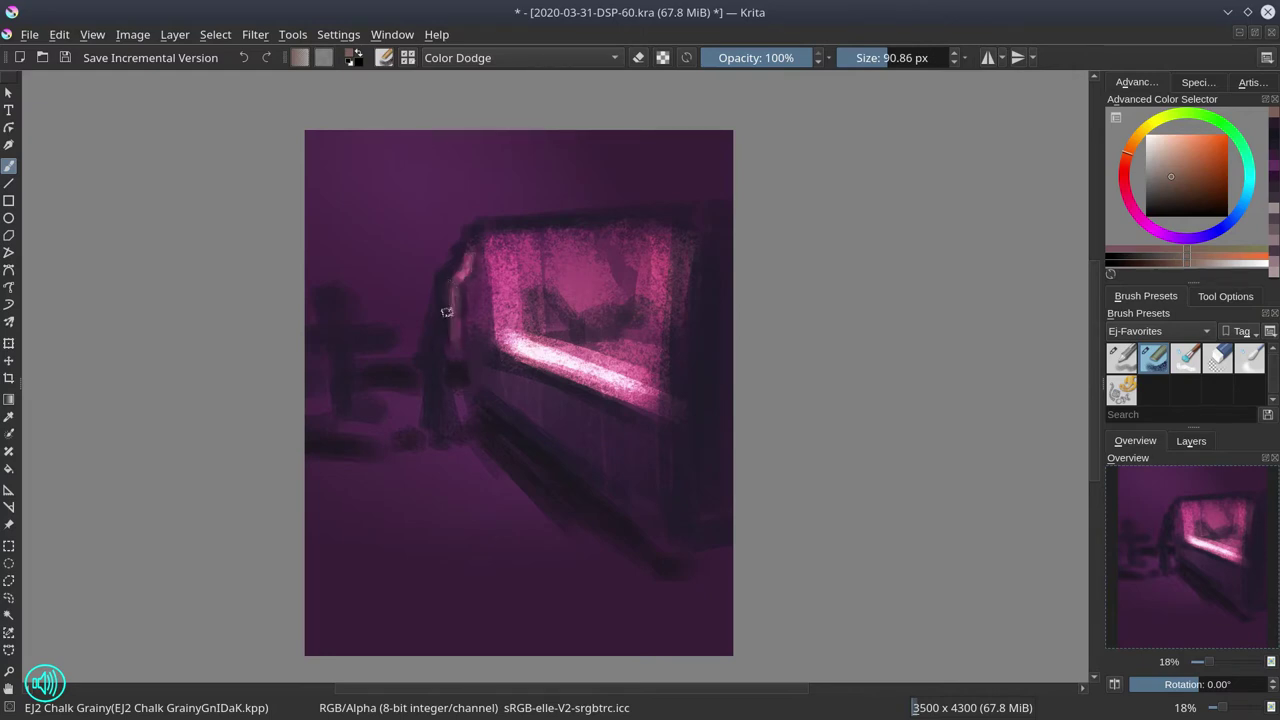
- Enlarge the brush to about 131 px and paint a glowing streak on the low surface behind the figure
key(bracketright)
key(bracketright)
key(bracketright)
key(bracketright)
mouse_move(329, 420)
mouse_down()
mouse_move(413, 420)
mouse_move(307, 407)
mouse_move(423, 418)
mouse_move(290, 428)
mouse_move(445, 425)
mouse_move(292, 426)
mouse_move(433, 432)
mouse_up()
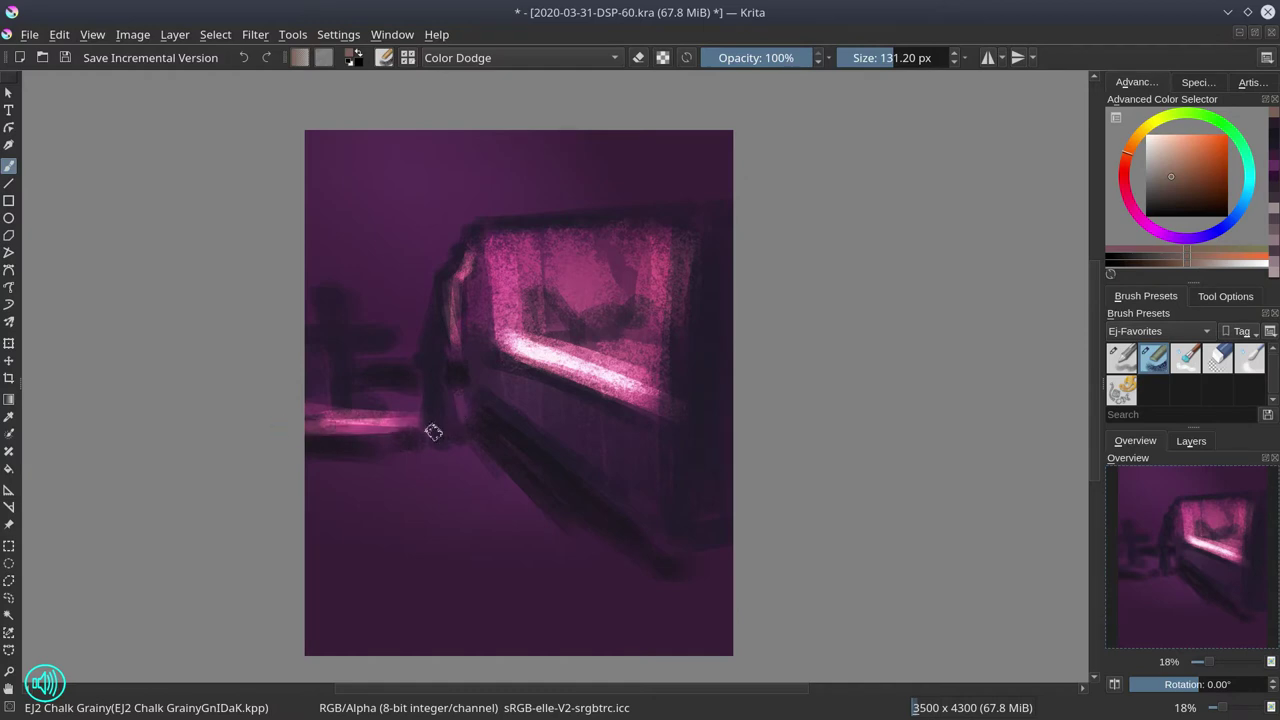
- Enlarge the brush to about 221 px and paint diagonal Color Dodge light streaks across the floor in front of the figure
key(bracketright)
key(bracketright)
key(bracketright)
key(bracketright)
key(bracketright)
key(bracketright)
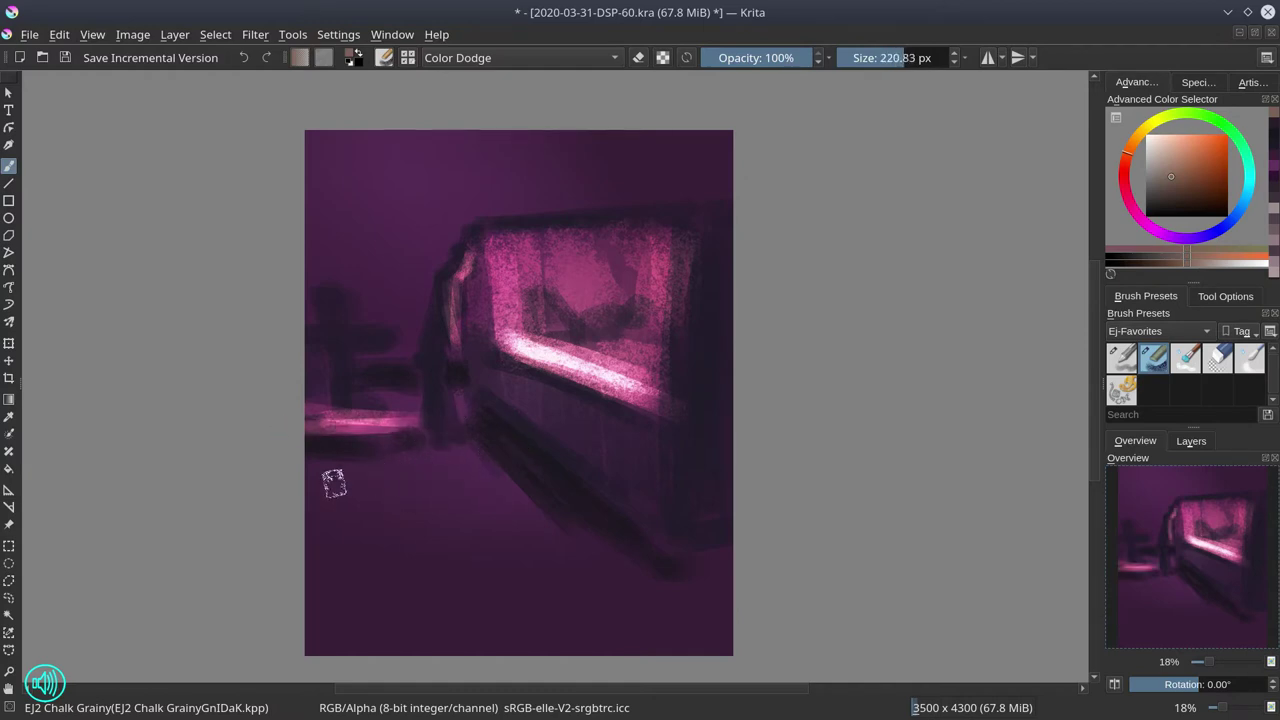
mouse_move(334, 483)
mouse_down()
mouse_move(470, 470)
mouse_move(265, 497)
mouse_move(384, 468)
mouse_move(364, 501)
mouse_move(374, 508)
mouse_move(448, 506)
mouse_move(283, 585)
mouse_move(521, 523)
mouse_move(269, 593)
mouse_move(456, 528)
mouse_move(502, 538)
mouse_move(378, 610)
mouse_move(533, 554)
mouse_up()
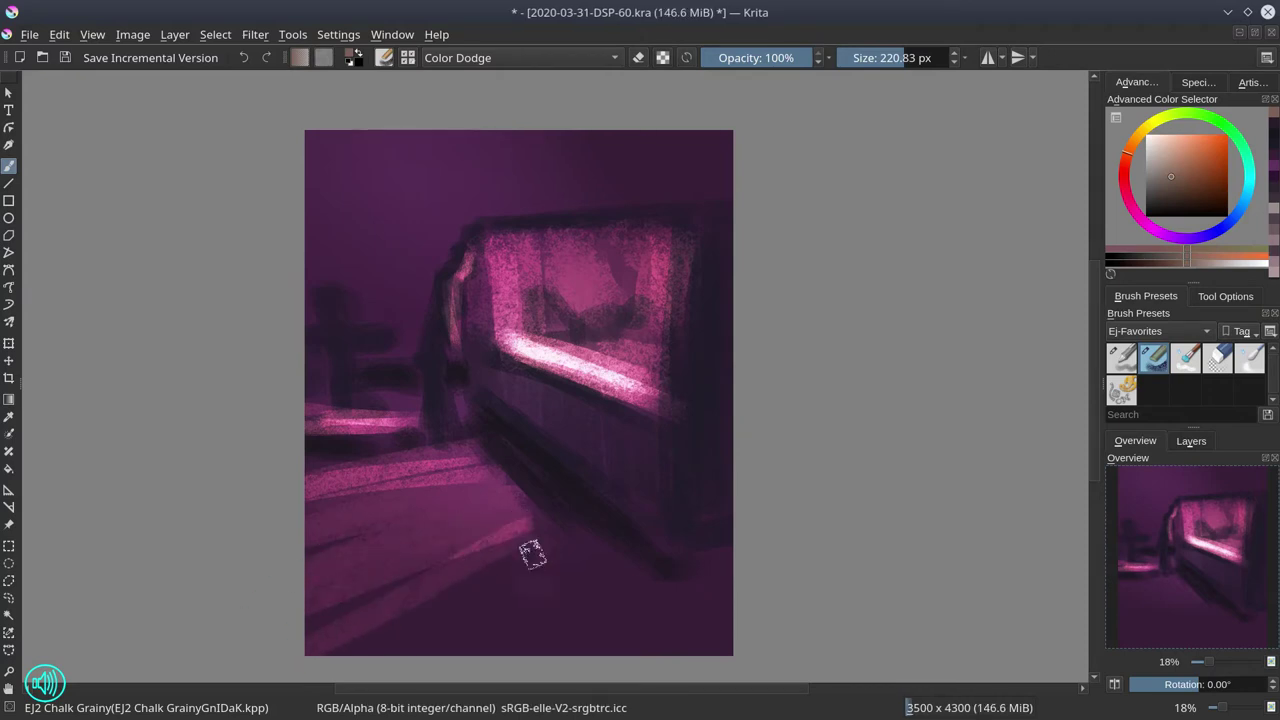
- Enlarge the brush to about 316 px and extend the diagonal light streaks over the lower floor and toward its edge
key(bracketright)
key(bracketright)
key(bracketright)
key(bracketright)
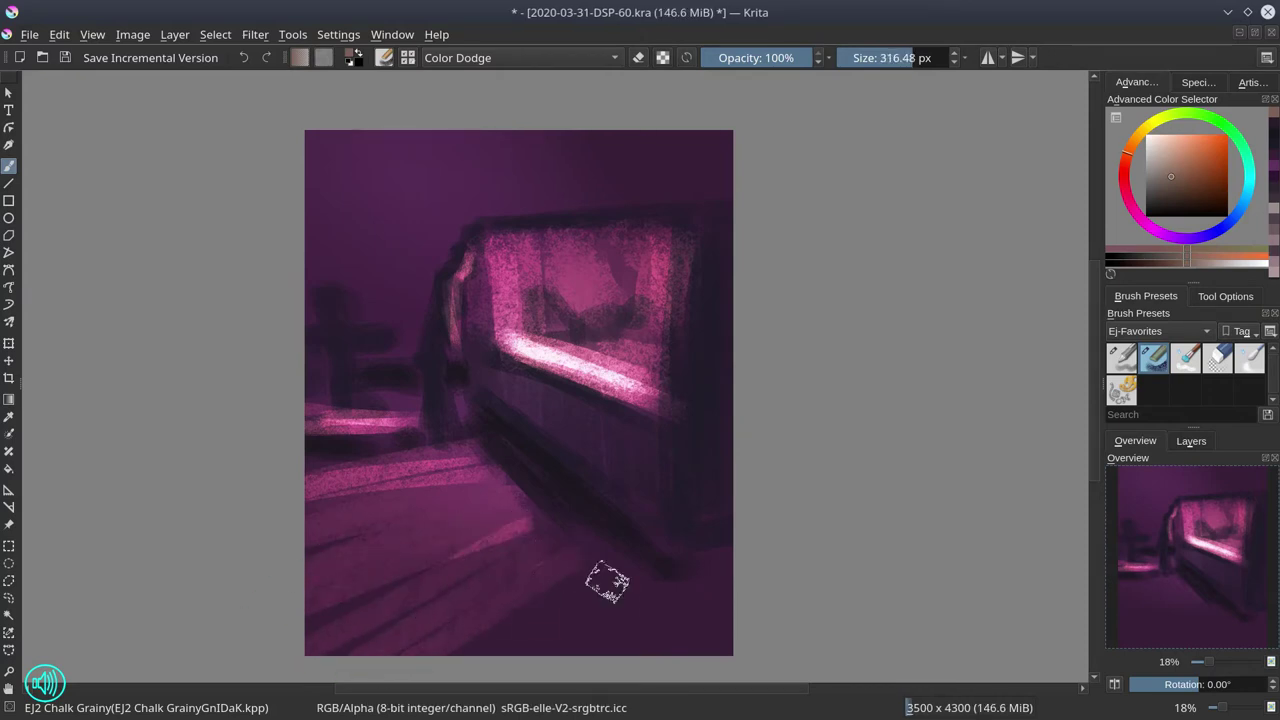
mouse_move(607, 582)
mouse_down()
mouse_move(645, 587)
mouse_move(577, 643)
mouse_up()
drag(541, 590, 438, 646)
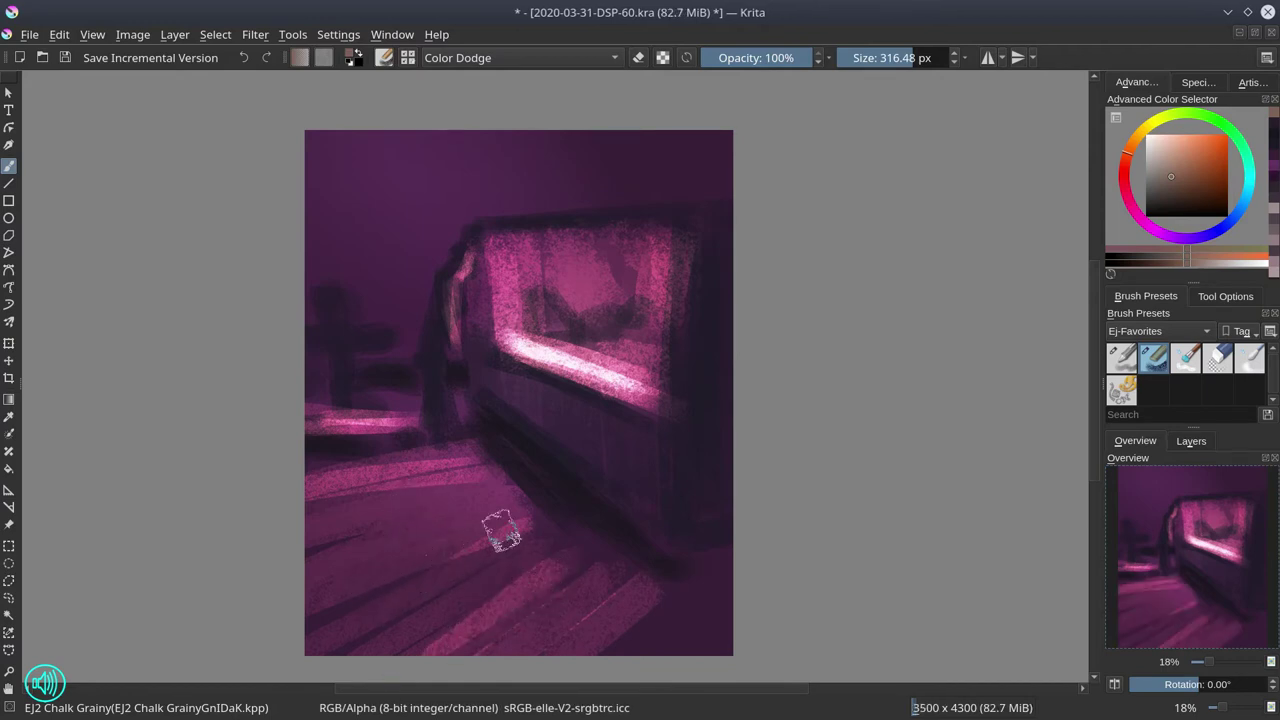
drag(398, 576, 317, 617)
drag(384, 529, 265, 587)
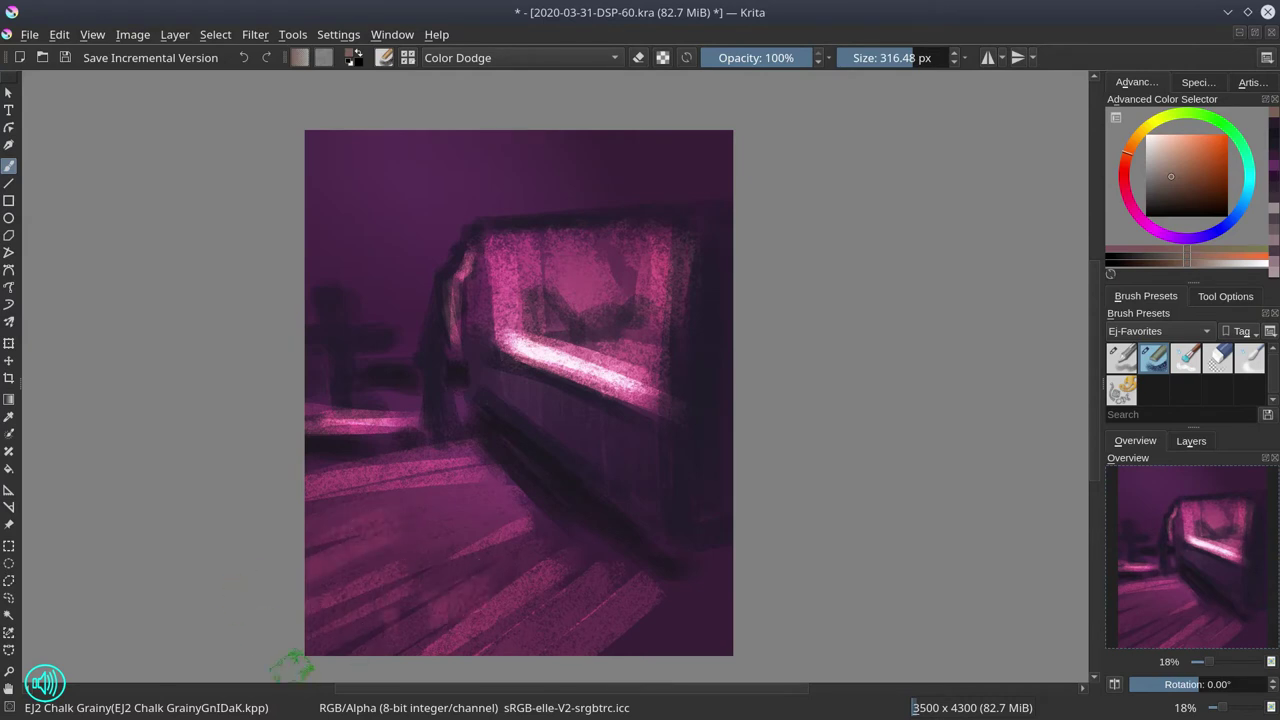
- Enlarge the brush to 385 px and build up a bright patch of crossing light strokes on the floor
key(bracketright)
key(bracketright)
key(bracketright)
mouse_move(409, 460)
mouse_down()
mouse_move(517, 587)
mouse_move(468, 492)
mouse_move(530, 540)
mouse_move(470, 600)
mouse_move(367, 487)
mouse_move(391, 580)
mouse_move(349, 591)
mouse_up()
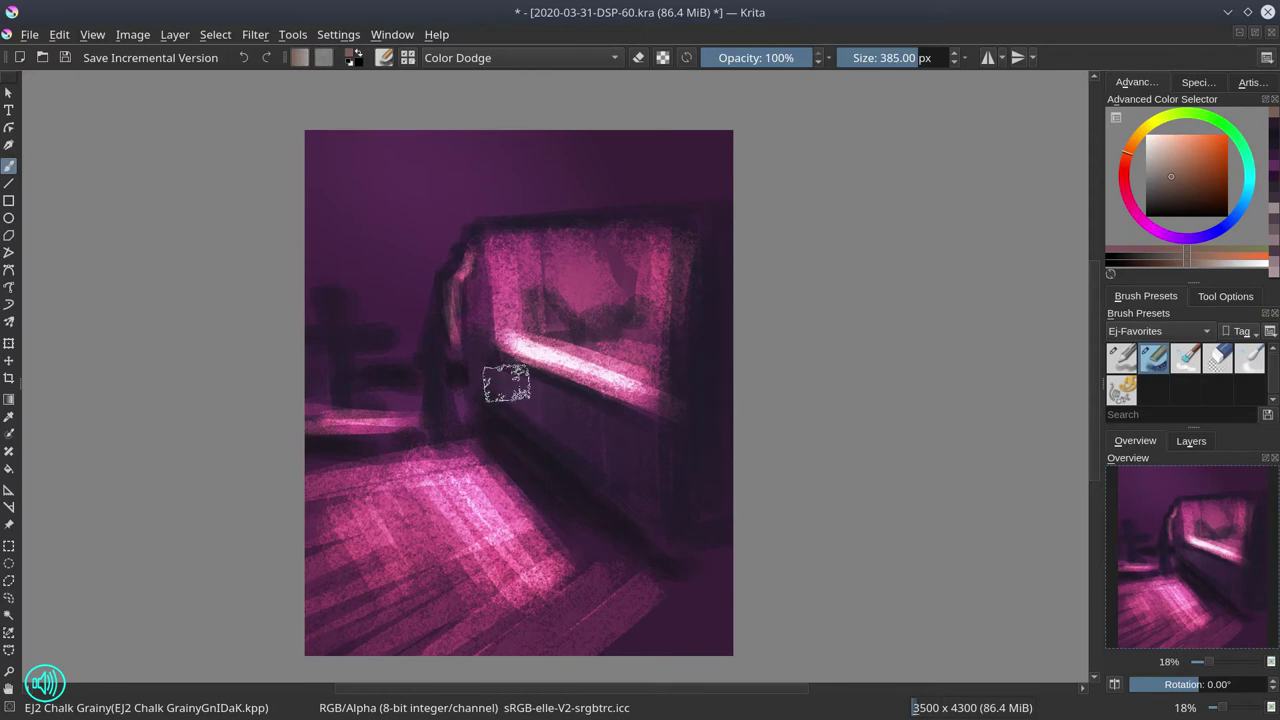
- Add Color Dodge highlights to the table and the object on it, using a smaller brush of about 162 px
mouse_move(351, 318)
mouse_down()
mouse_move(252, 325)
mouse_move(340, 314)
mouse_move(346, 333)
mouse_move(423, 326)
mouse_up()
drag(311, 351, 393, 337)
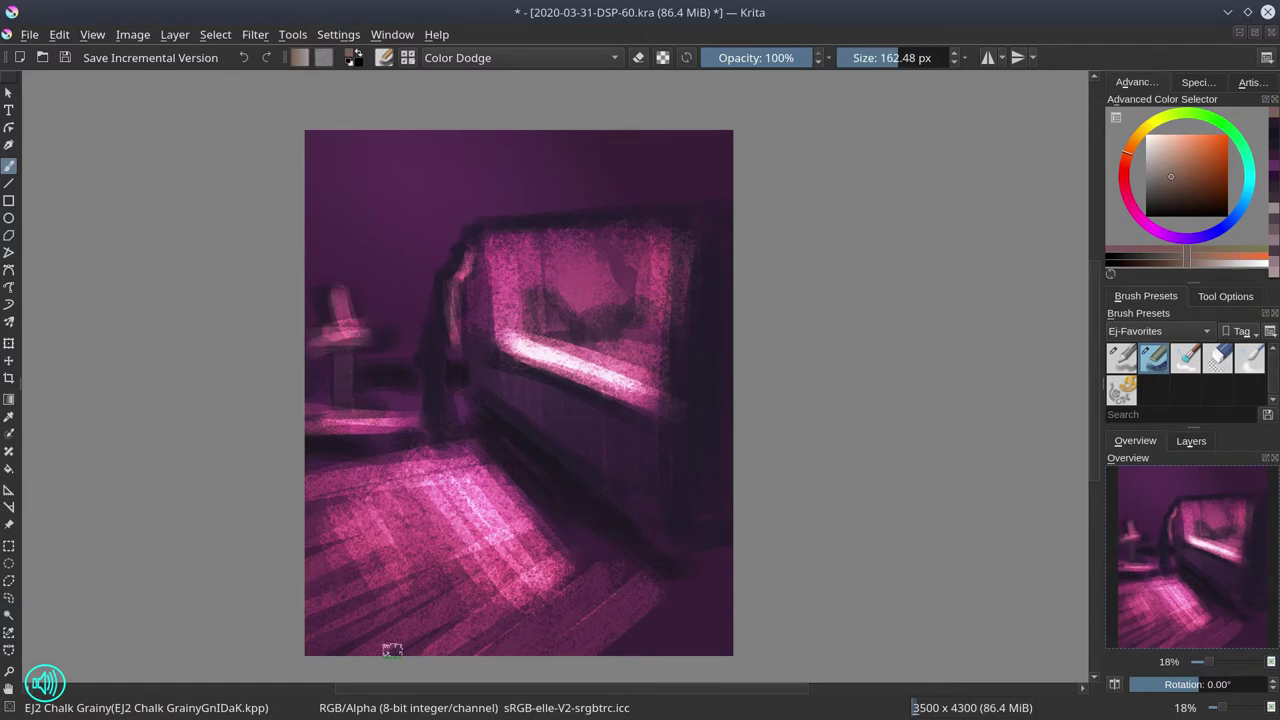
- Smooth the table, the object on it and the wall base behind with EJ3 Blender Textured Soft, at brush sizes up to about 131 px
click(1184, 360)
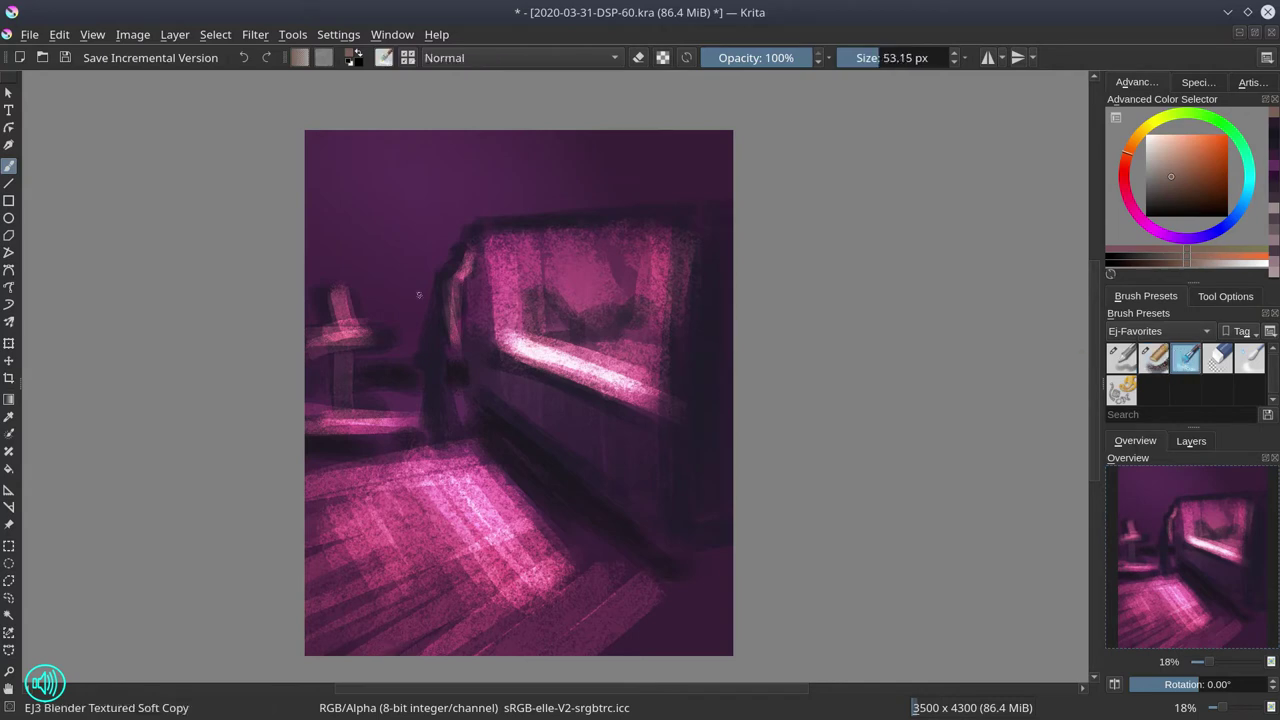
mouse_move(335, 311)
mouse_down()
mouse_move(350, 311)
mouse_move(326, 293)
mouse_up()
mouse_move(331, 308)
mouse_down()
mouse_move(356, 326)
mouse_move(350, 290)
mouse_up()
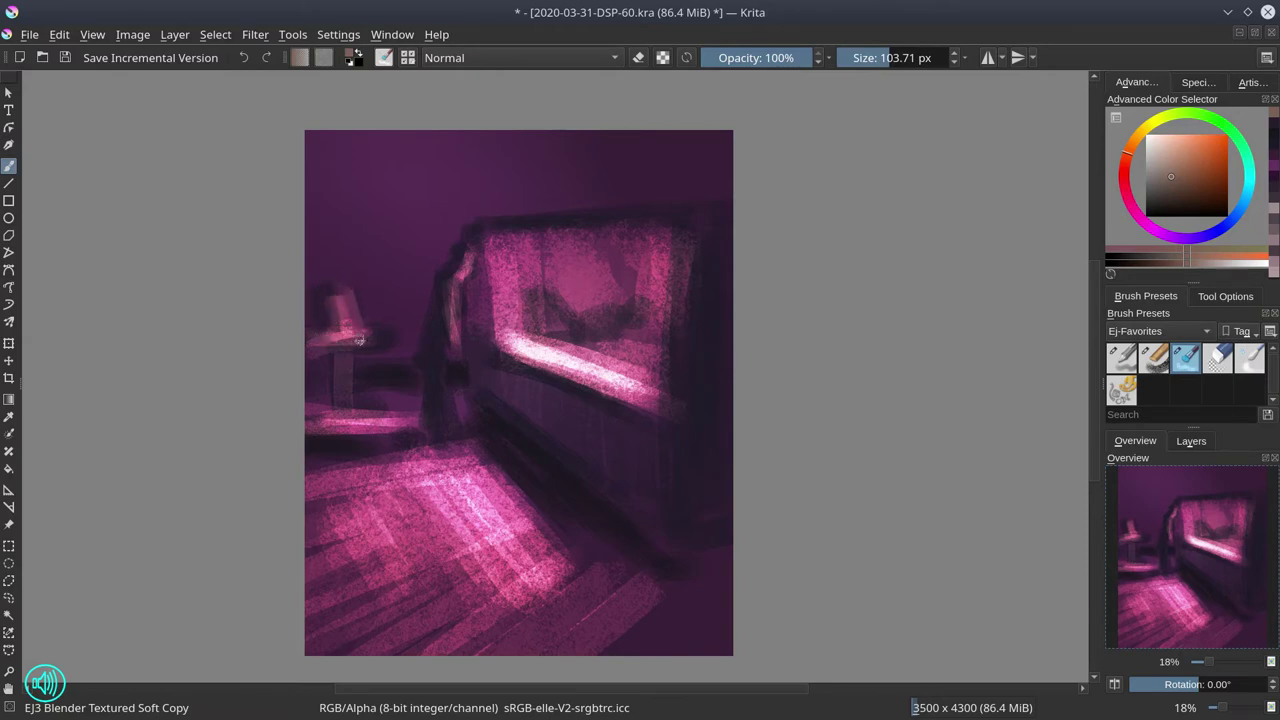
mouse_move(359, 340)
mouse_down()
mouse_move(307, 339)
mouse_move(372, 334)
mouse_move(325, 350)
mouse_move(389, 330)
mouse_up()
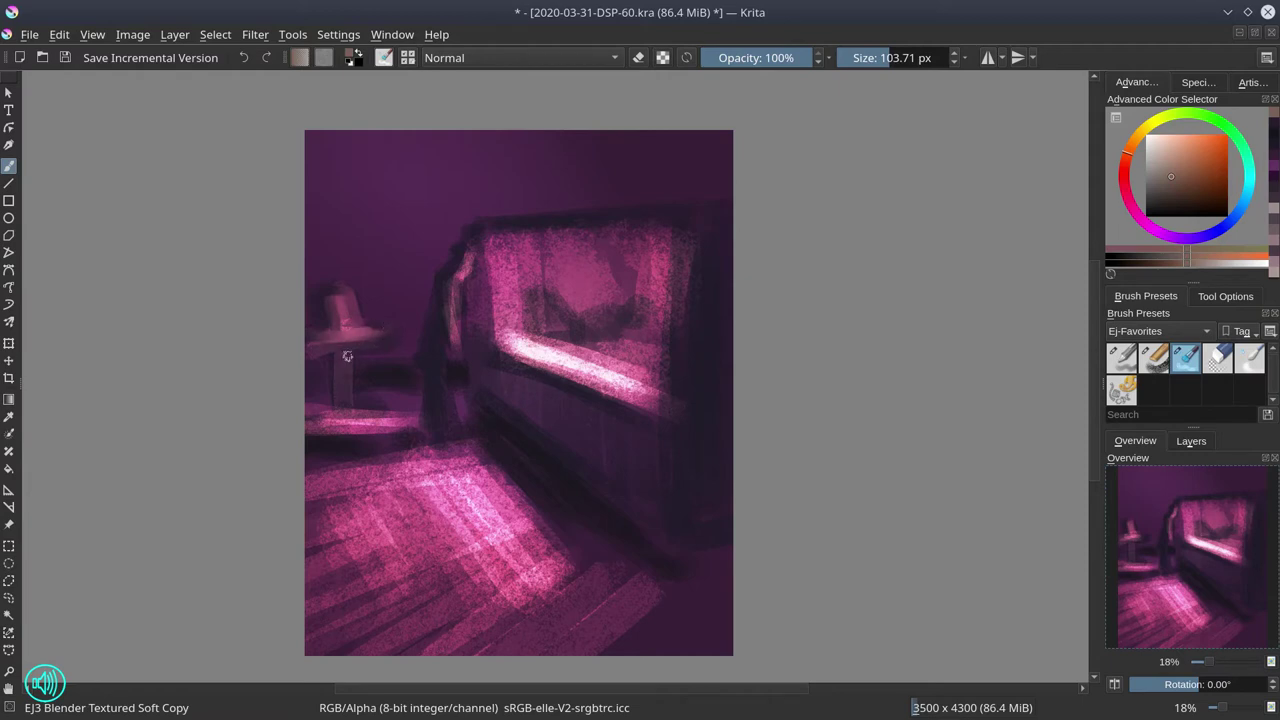
mouse_move(328, 412)
mouse_down()
mouse_move(360, 410)
mouse_move(319, 416)
mouse_move(359, 410)
mouse_move(320, 386)
mouse_move(340, 312)
mouse_move(398, 378)
mouse_up()
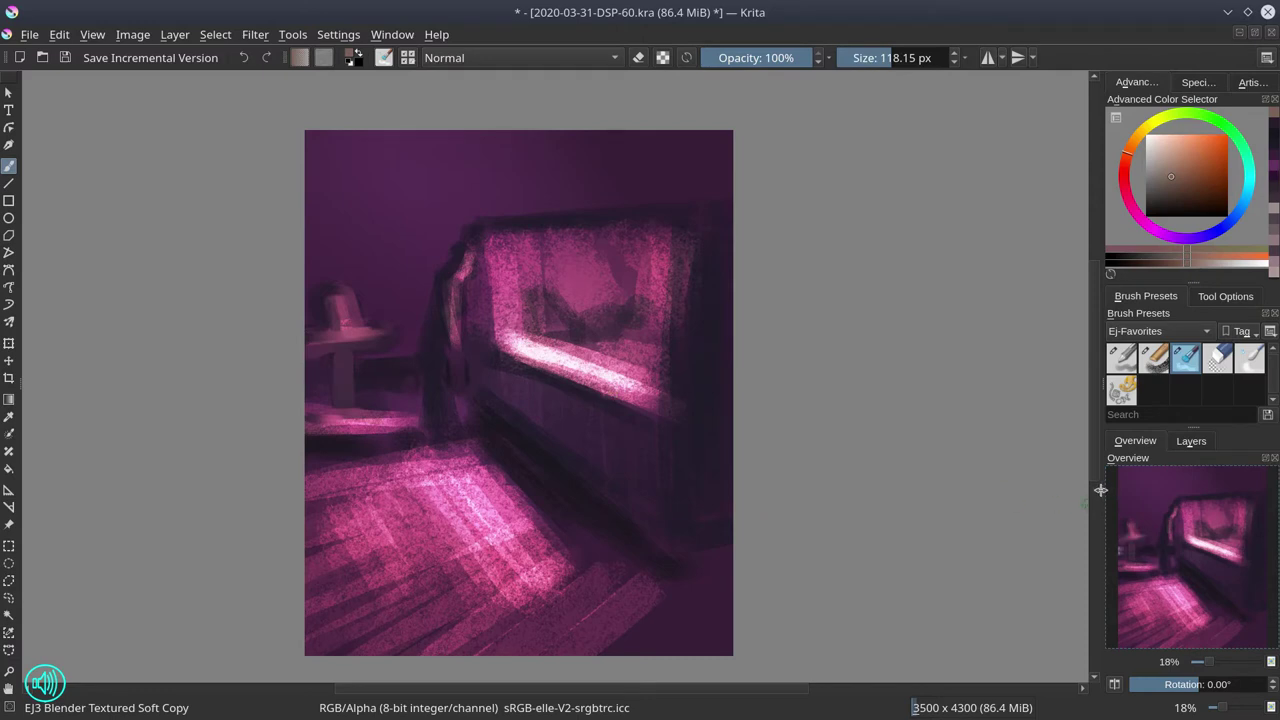
click(1193, 441)
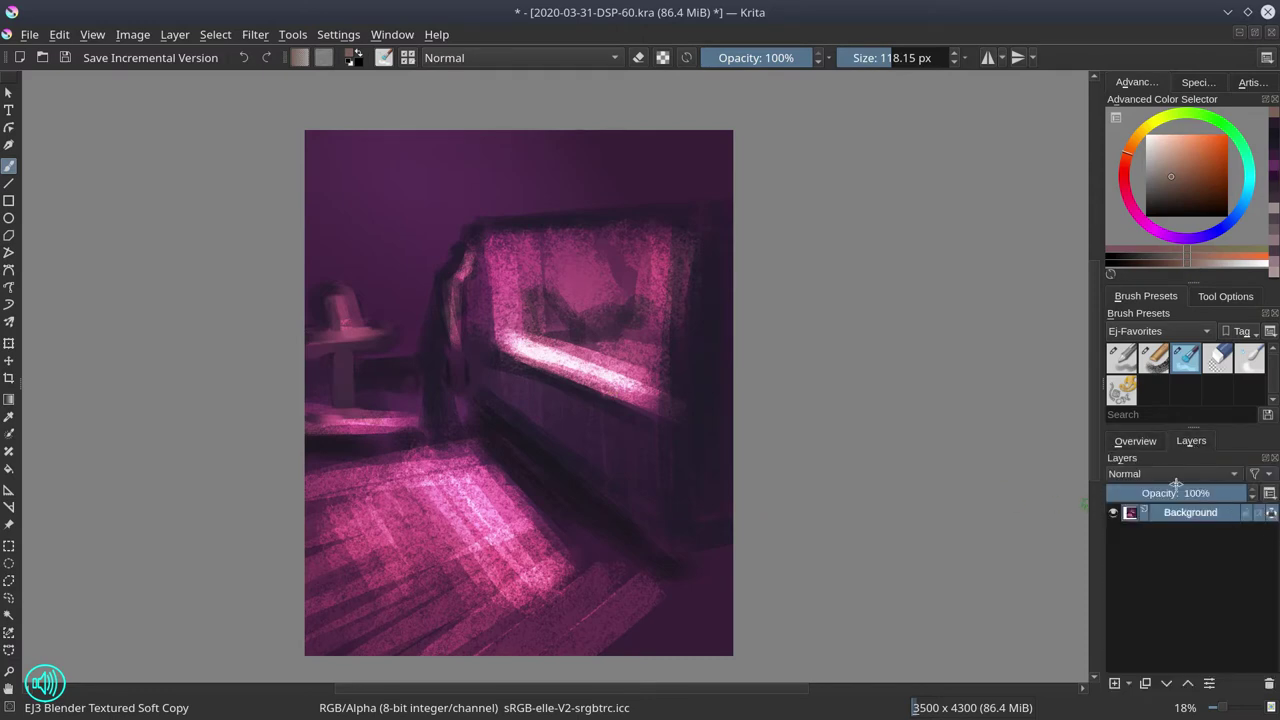
click(1140, 441)
shift+drag(299, 385, 323, 374)
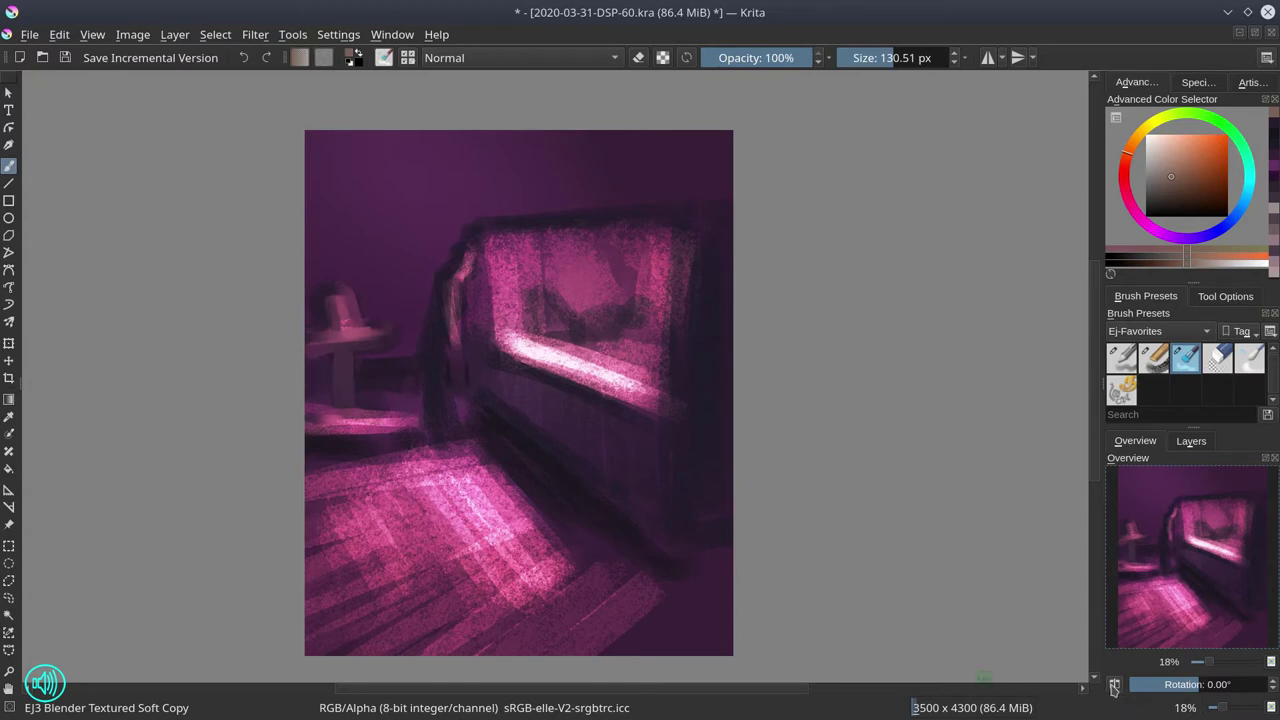
- Mirror the canvas view and blend the glowing low surface behind the figure with a brush of about 131 to 140 px
click(1113, 686)
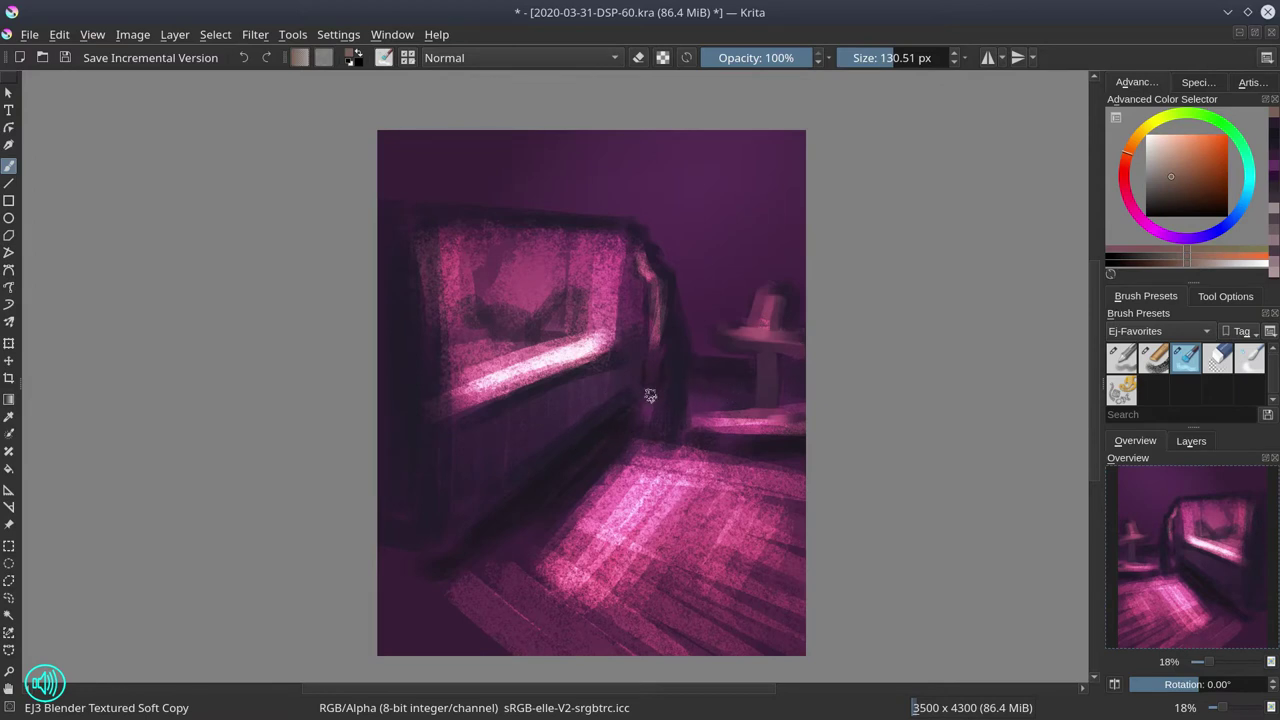
mouse_move(717, 421)
mouse_down()
mouse_move(784, 421)
mouse_move(752, 408)
mouse_move(714, 412)
mouse_move(807, 412)
mouse_move(710, 424)
mouse_move(831, 424)
mouse_move(692, 437)
mouse_move(832, 441)
mouse_move(777, 446)
mouse_up()
key(bracketright)
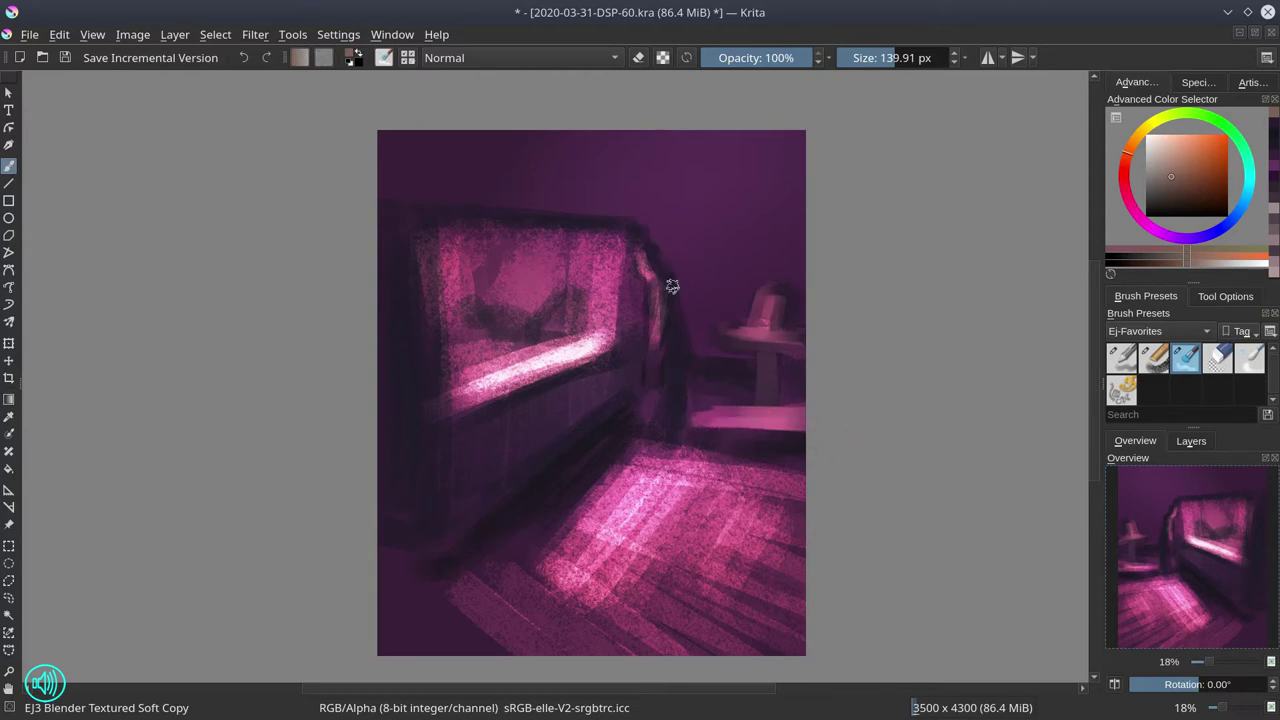
- Blend the highlight and dark edges of the standing figure, reducing the brush to about 90 to 95 px
drag(656, 278, 648, 268)
key(bracketleft)
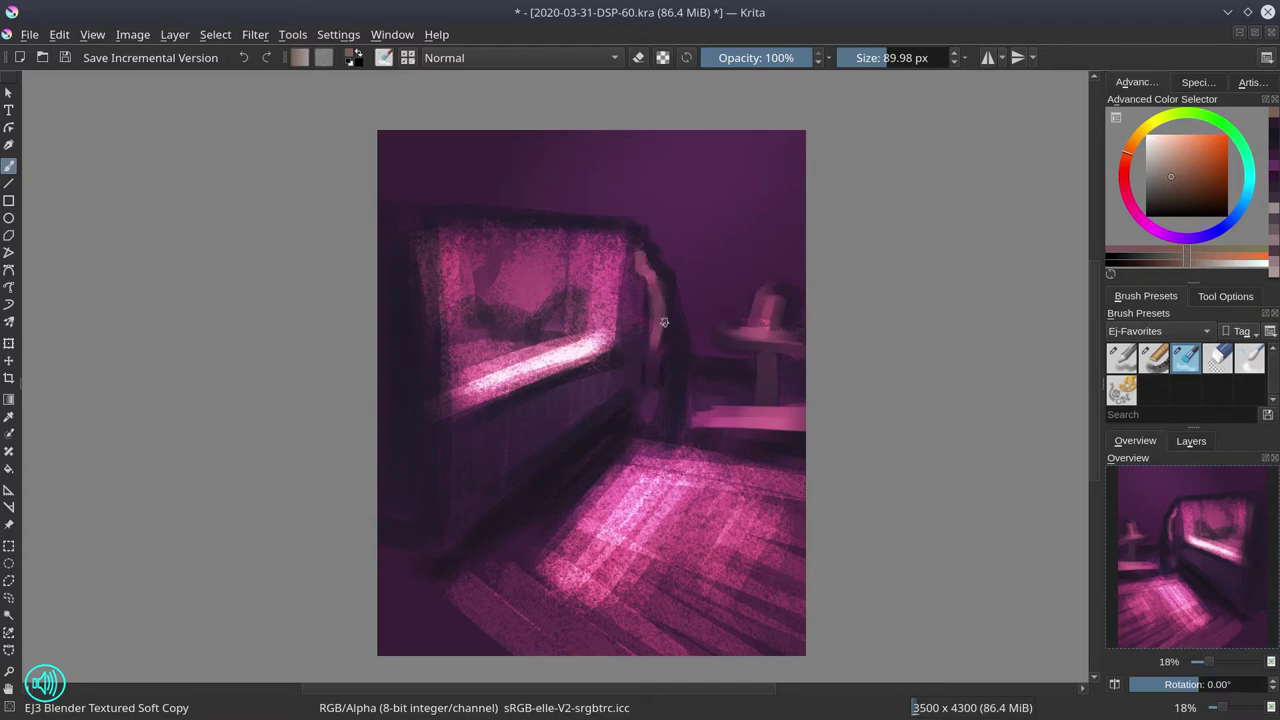
key(bracketright)
key(bracketright)
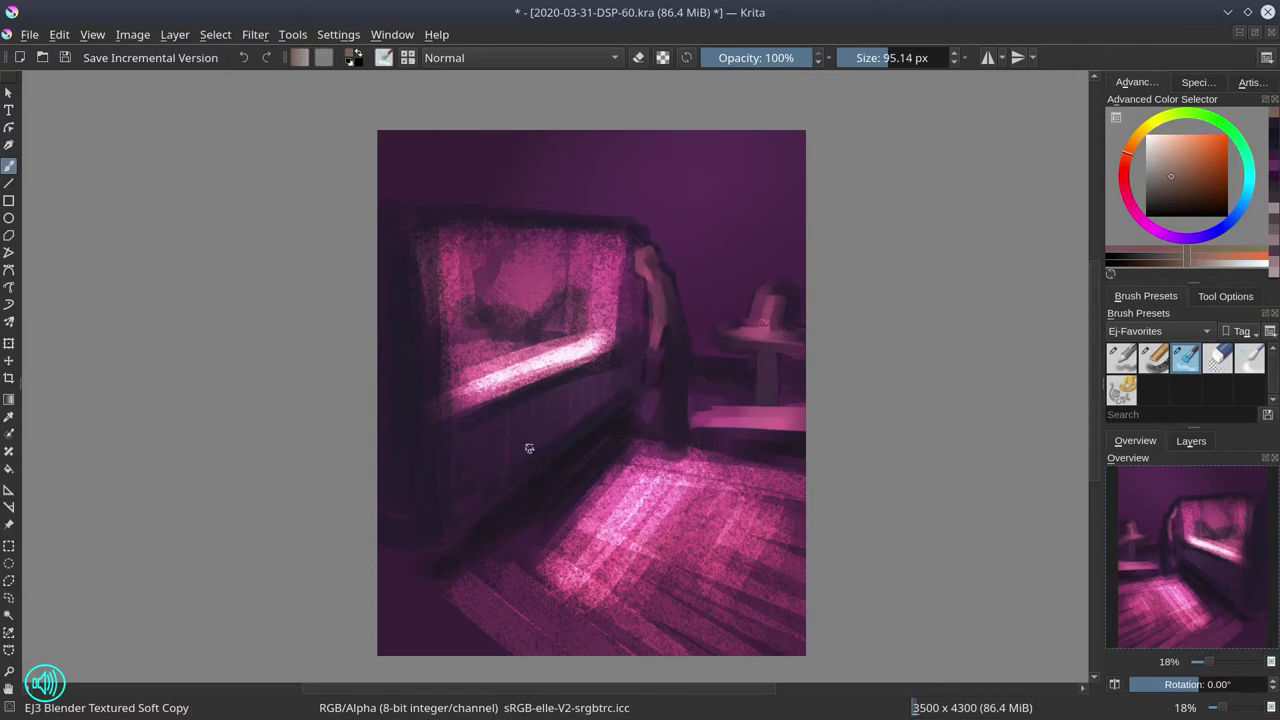
- Enlarge the blender to about 152 px and smooth the glow inside the opening, around the dark shape and along the bright ledge
key(bracketright)
key(bracketright)
key(bracketright)
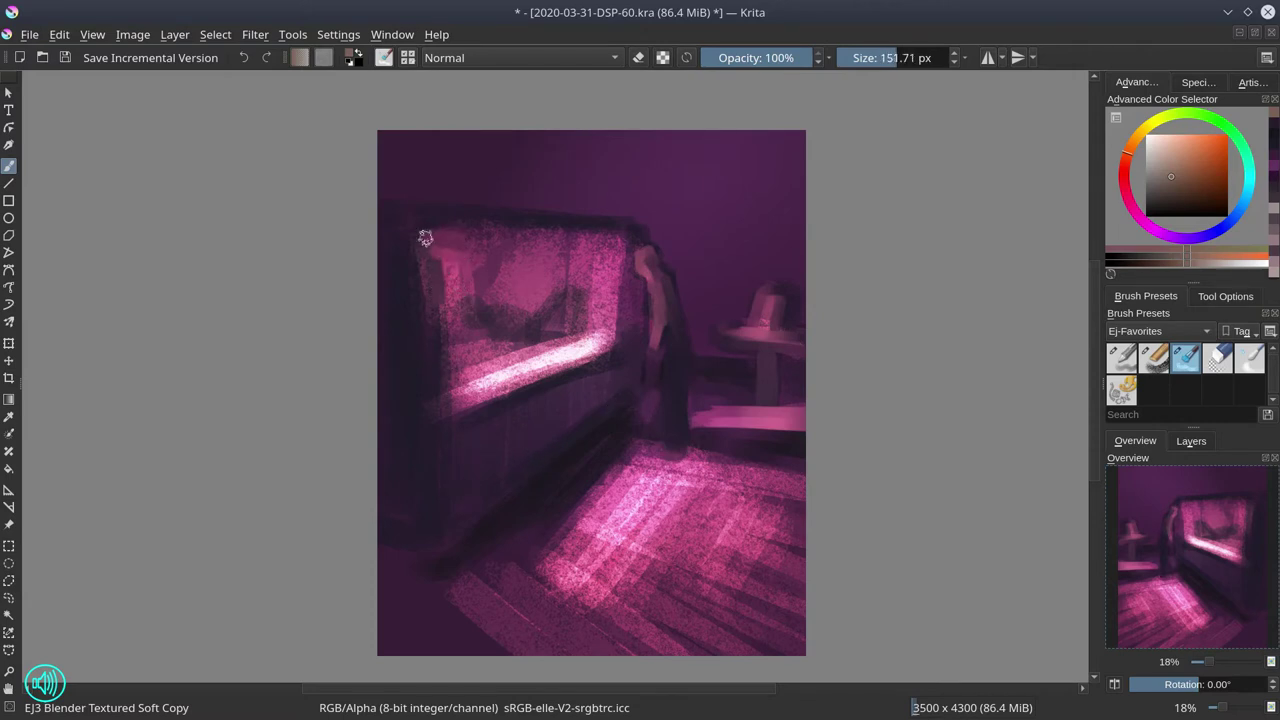
mouse_move(425, 238)
mouse_down()
mouse_move(438, 275)
mouse_move(463, 272)
mouse_move(432, 260)
mouse_move(463, 285)
mouse_move(440, 307)
mouse_move(426, 246)
mouse_move(434, 309)
mouse_move(444, 225)
mouse_move(479, 257)
mouse_move(428, 243)
mouse_move(551, 237)
mouse_move(450, 260)
mouse_move(574, 257)
mouse_move(487, 278)
mouse_up()
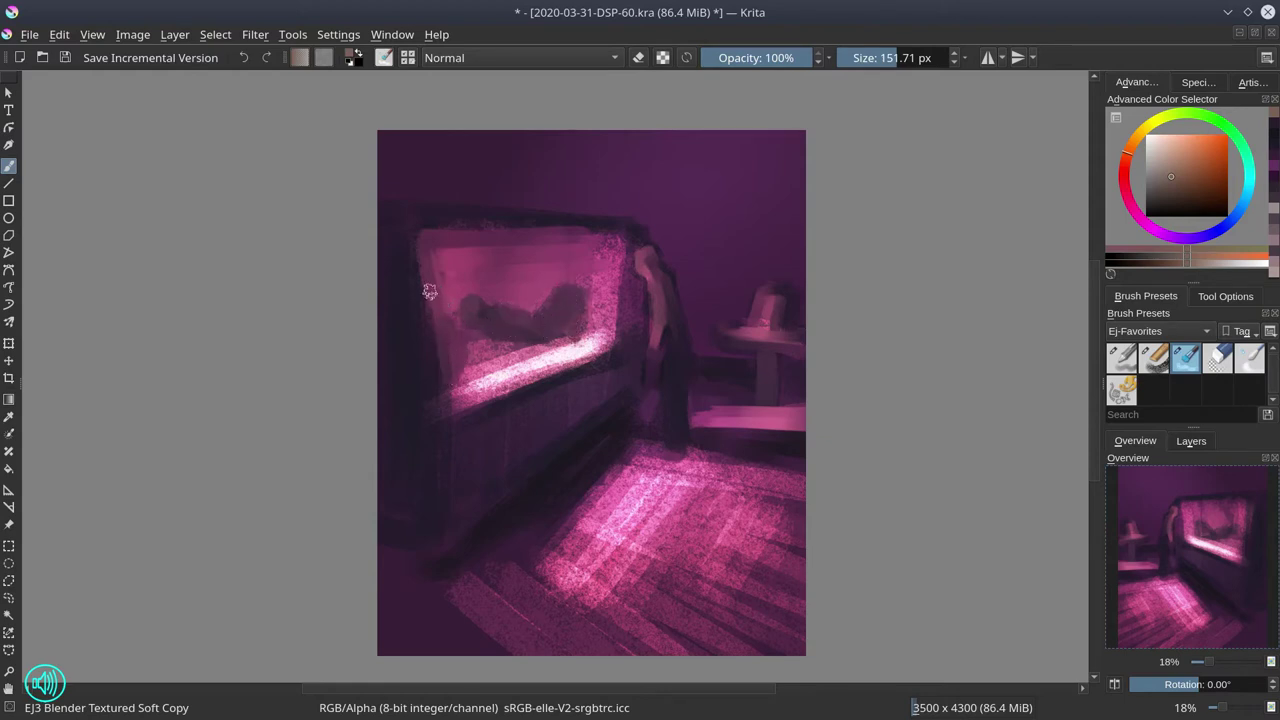
mouse_move(479, 338)
mouse_down()
mouse_move(465, 367)
mouse_move(563, 340)
mouse_up()
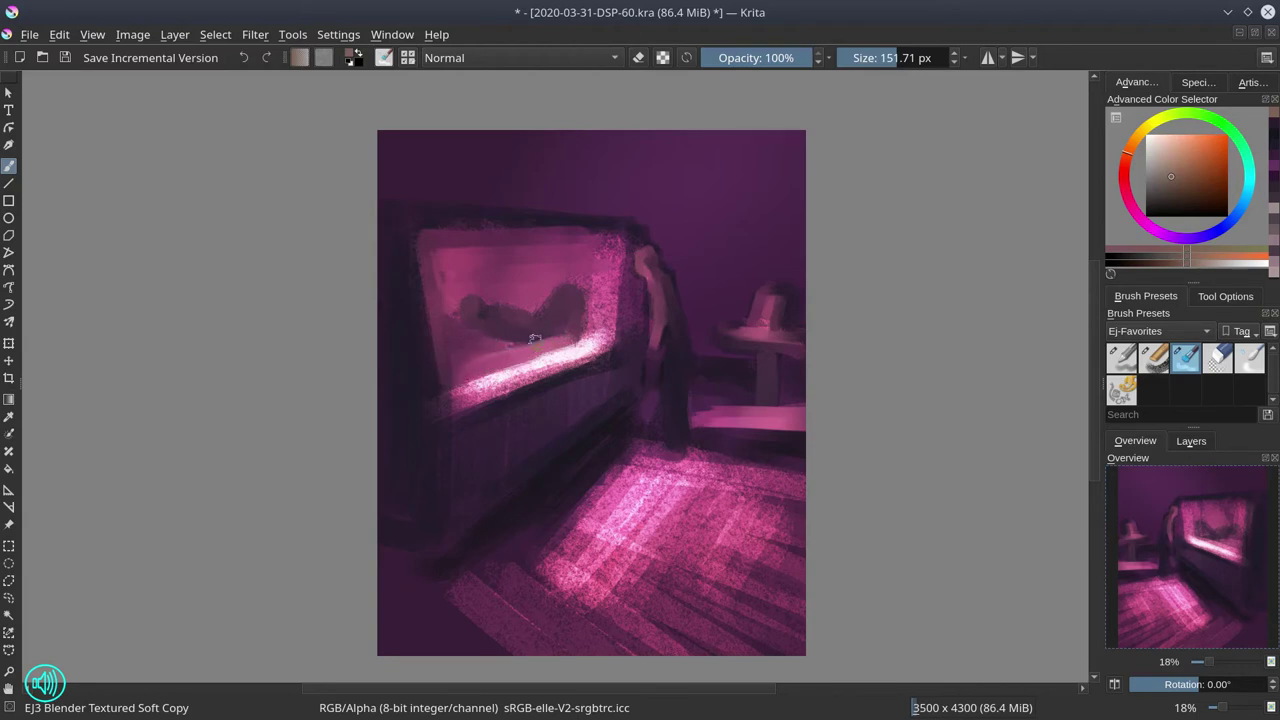
mouse_move(527, 384)
mouse_down()
mouse_move(506, 379)
mouse_move(540, 367)
mouse_move(480, 390)
mouse_move(586, 343)
mouse_move(483, 386)
mouse_up()
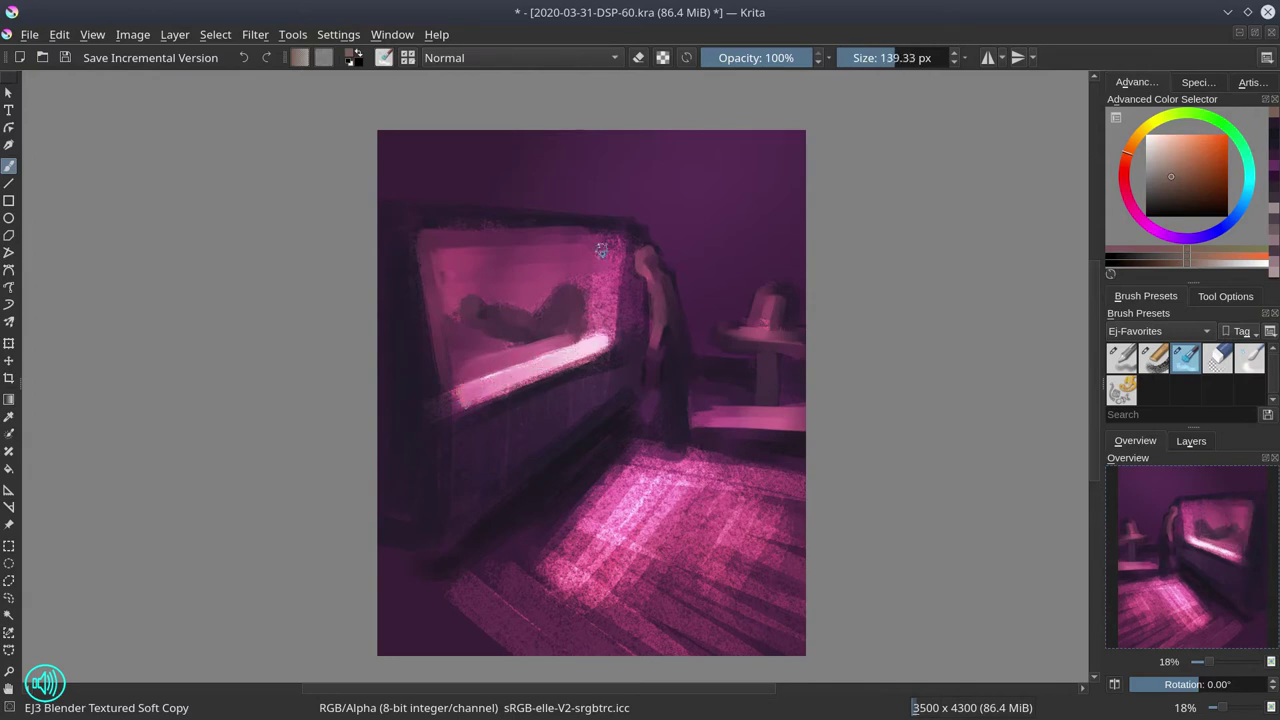
- Smooth the opening's side next to the figure at about 148 px and its upper edge at about 102 px, saving the document in between
mouse_move(600, 299)
shift+mouse_down()
mouse_move(552, 271)
mouse_move(597, 269)
mouse_move(587, 250)
mouse_move(597, 335)
mouse_move(588, 249)
mouse_move(603, 320)
mouse_move(599, 251)
mouse_move(612, 311)
mouse_move(611, 242)
mouse_move(627, 346)
mouse_move(621, 246)
mouse_move(632, 319)
mouse_move(610, 249)
shift+mouse_up()
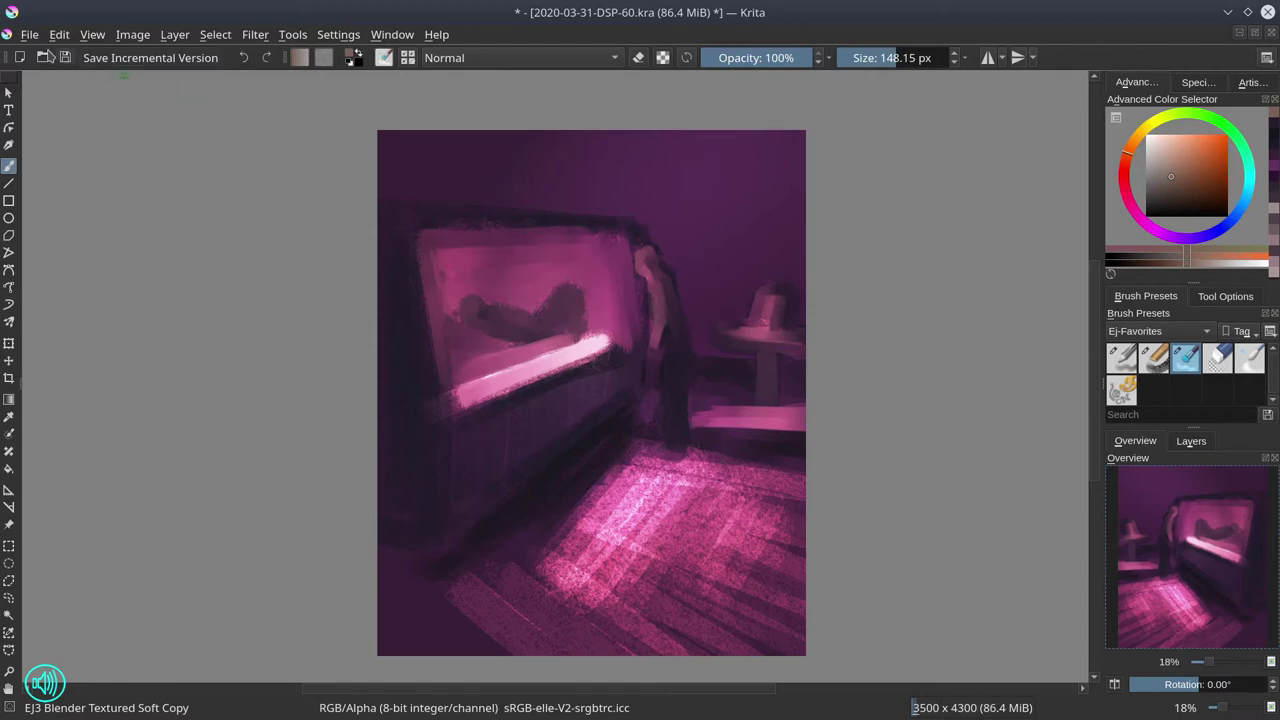
click(63, 57)
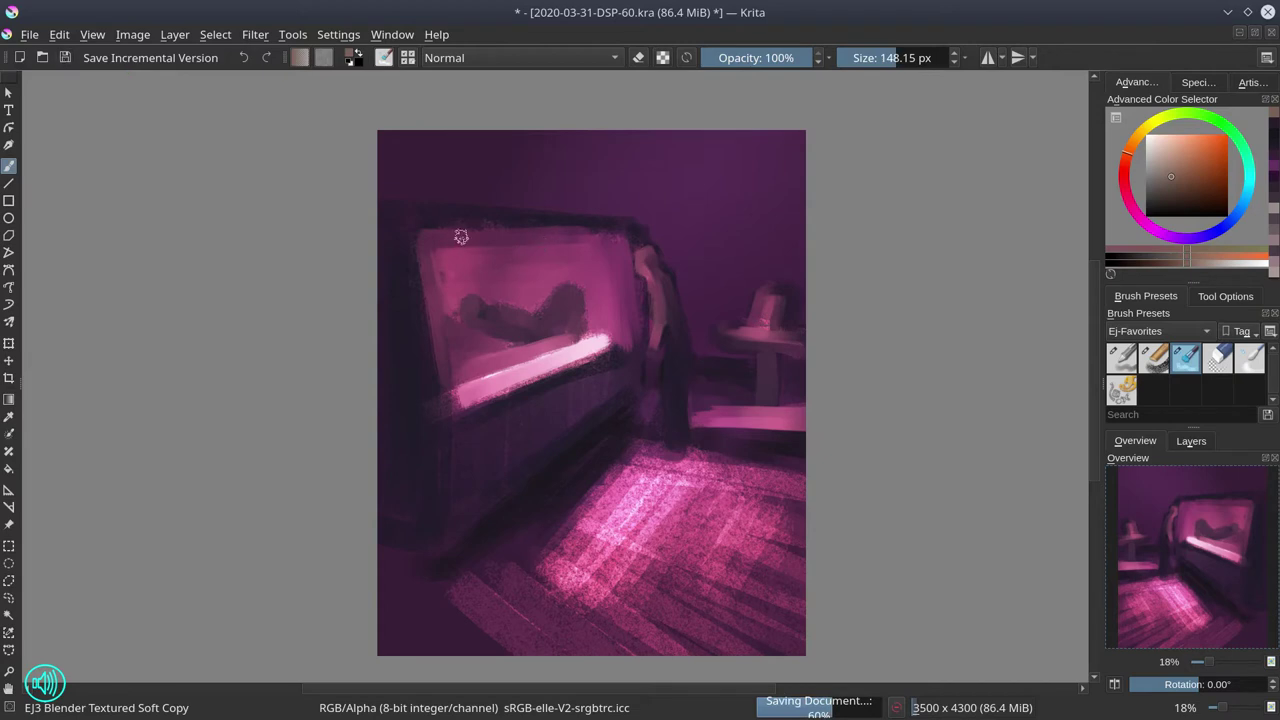
mouse_move(456, 240)
mouse_down()
mouse_move(432, 206)
mouse_move(452, 237)
mouse_move(527, 232)
mouse_up()
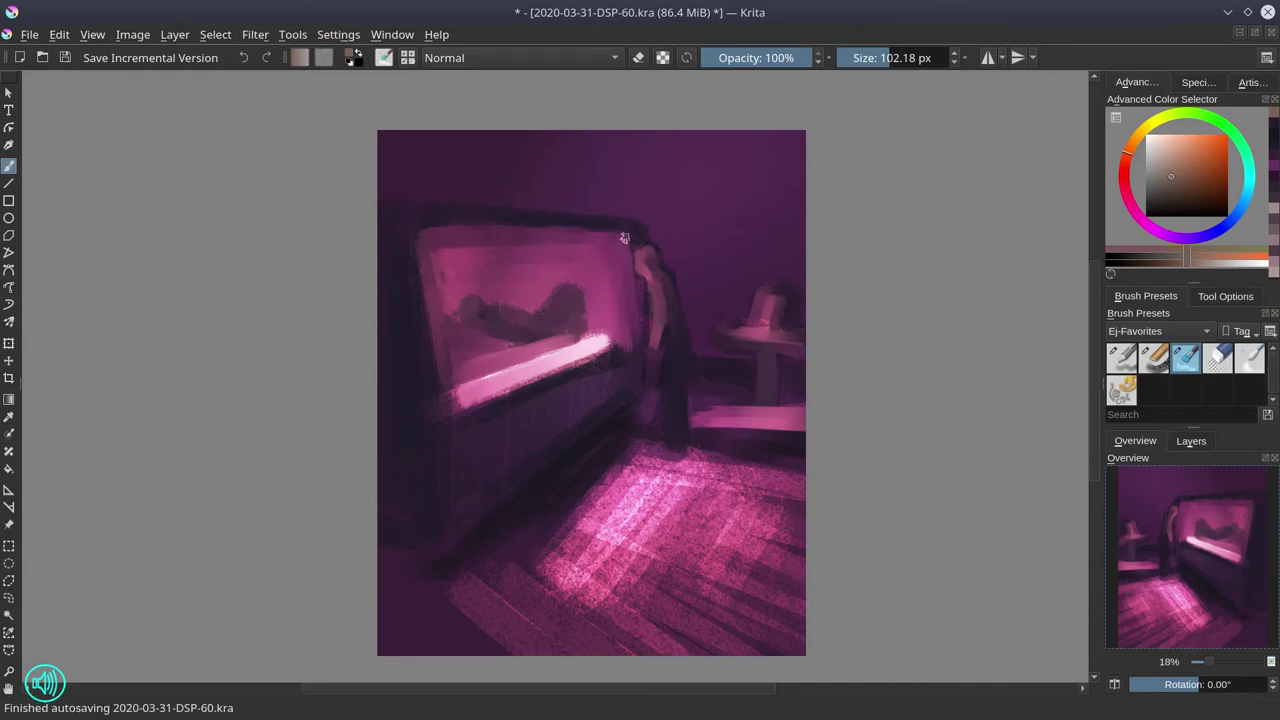
- Blend the dark side of the frame and the wall panel below the opening, enlarging the blender from about 126 to 188 px
mouse_move(390, 316)
mouse_down()
mouse_move(405, 312)
mouse_move(391, 244)
mouse_up()
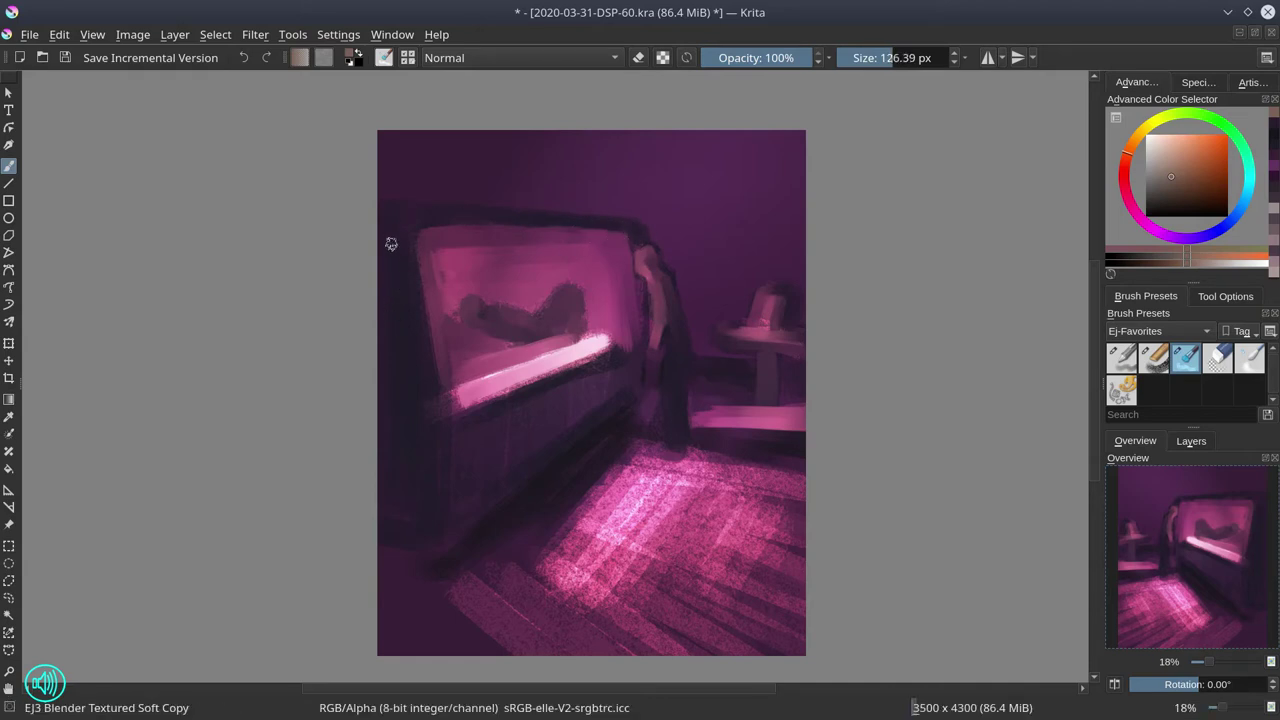
drag(417, 372, 381, 242)
key(bracketright)
drag(449, 566, 439, 568)
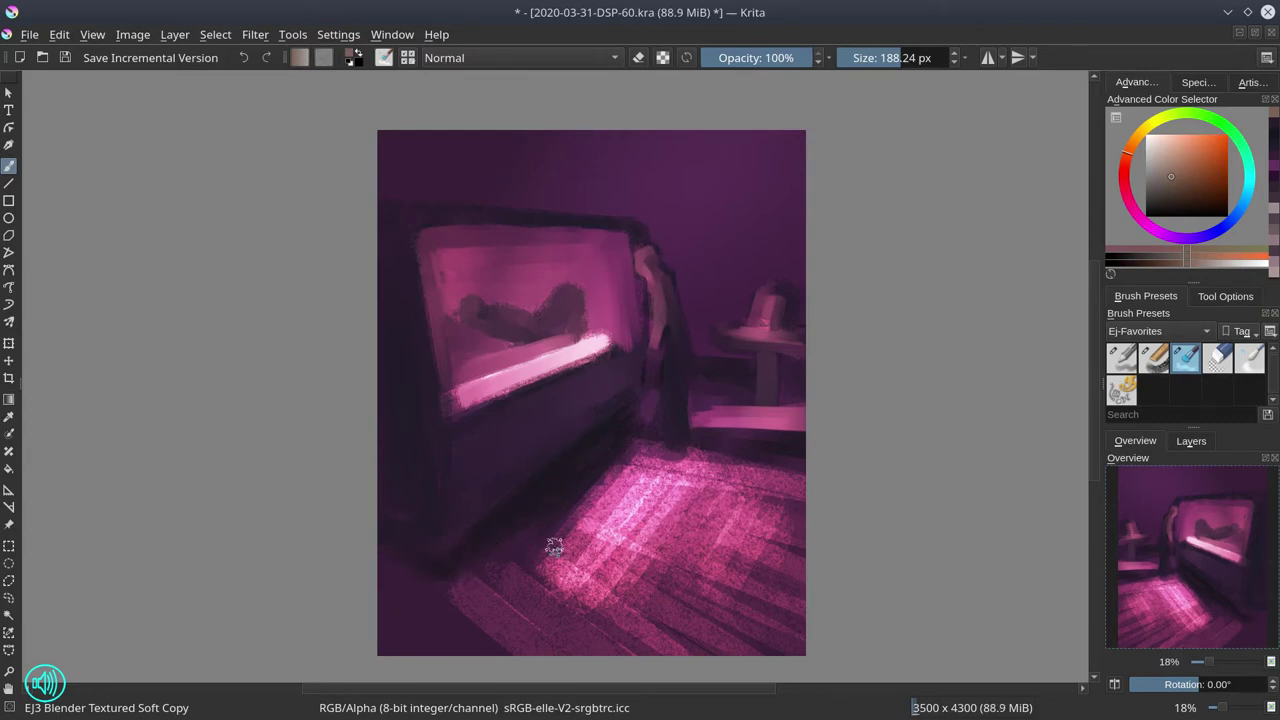
- Smooth the floor's dark corner and bright edge at about 233 to 187 px, and soften the dark shape inside the opening down to 119 px
drag(498, 588, 511, 651)
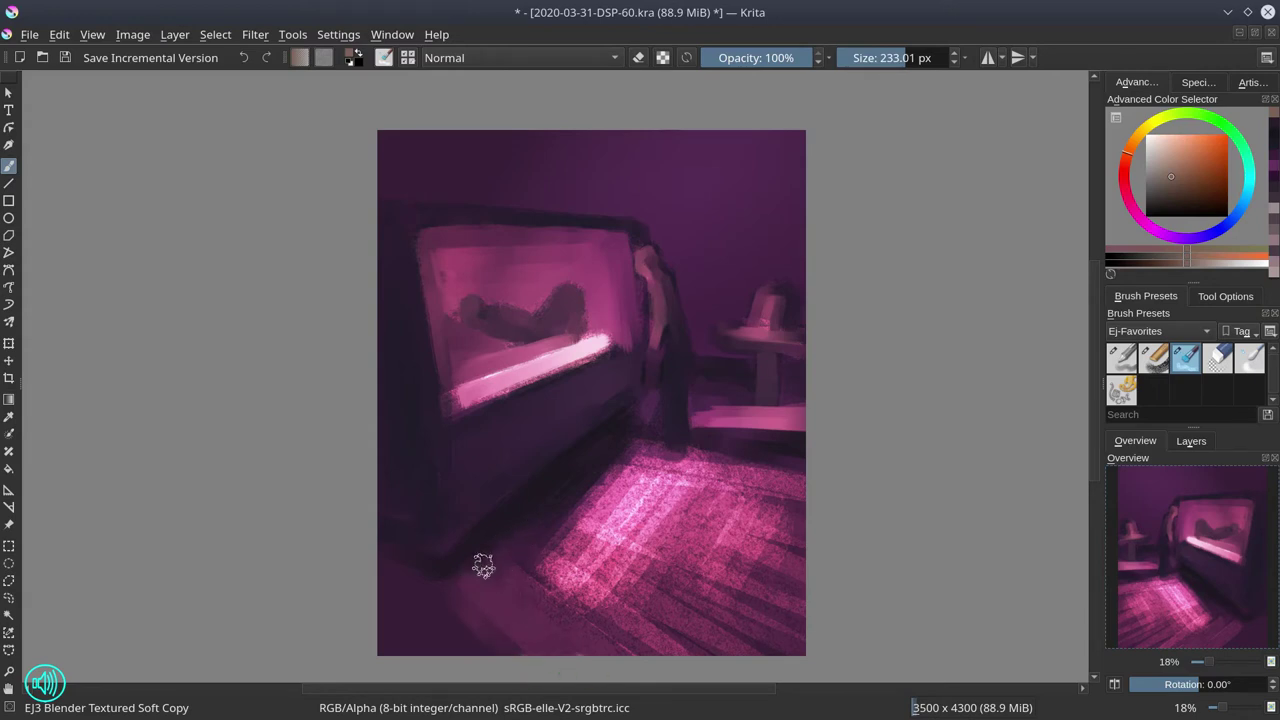
mouse_move(557, 532)
mouse_down()
mouse_move(629, 469)
mouse_move(566, 525)
mouse_move(657, 422)
mouse_up()
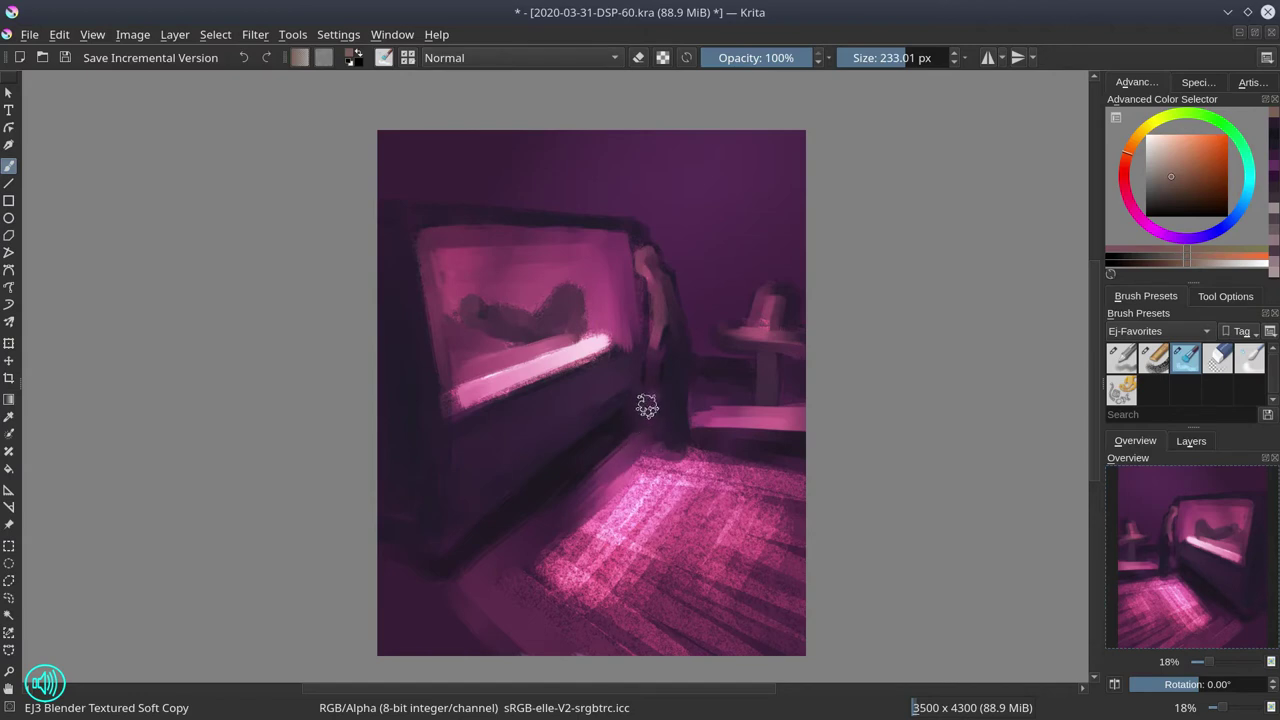
key(bracketleft)
drag(640, 455, 564, 543)
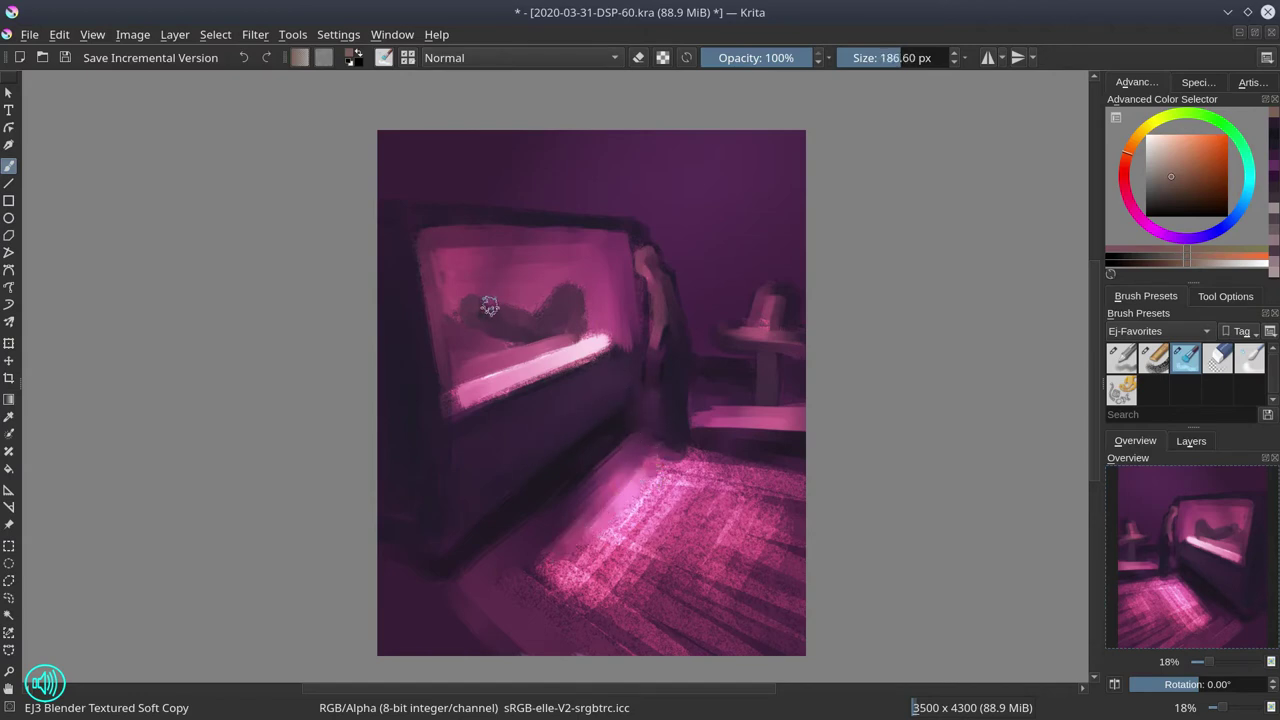
drag(489, 307, 479, 306)
key(bracketleft)
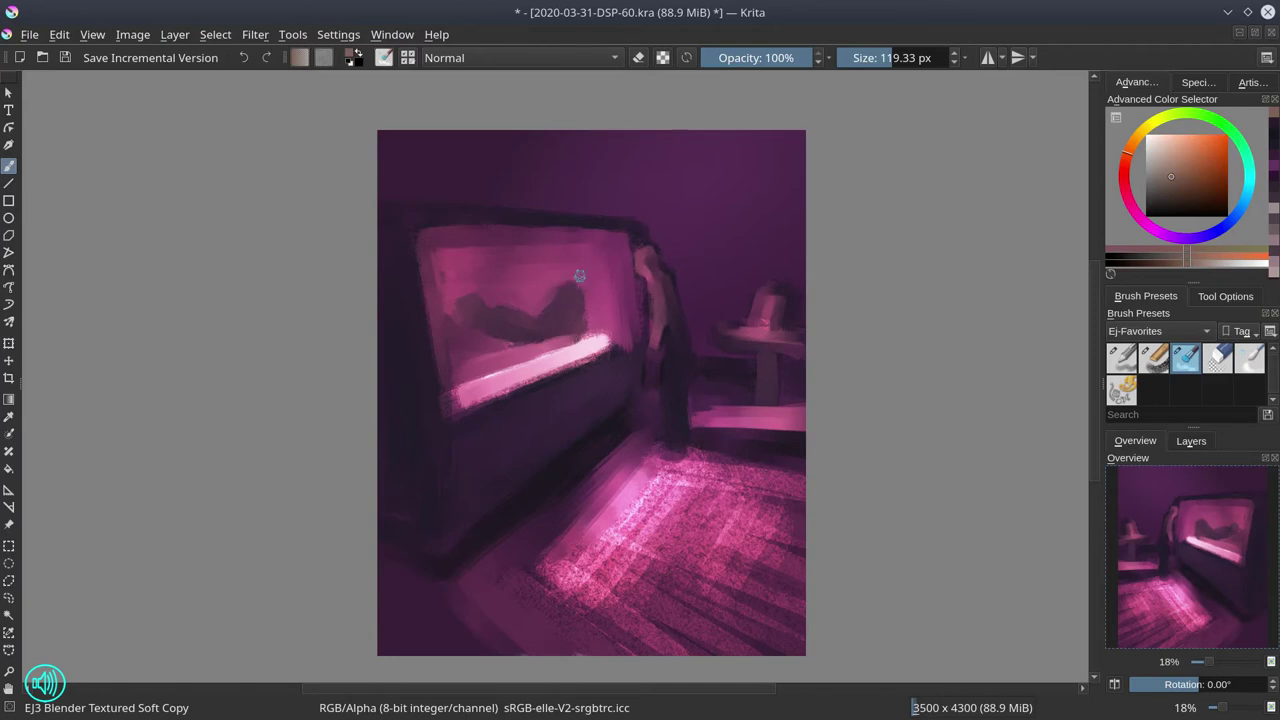
- Blend the grainy pink light patch on the floor, from its far edge to the foreground, with the blender at about 161 px
drag(756, 467, 726, 473)
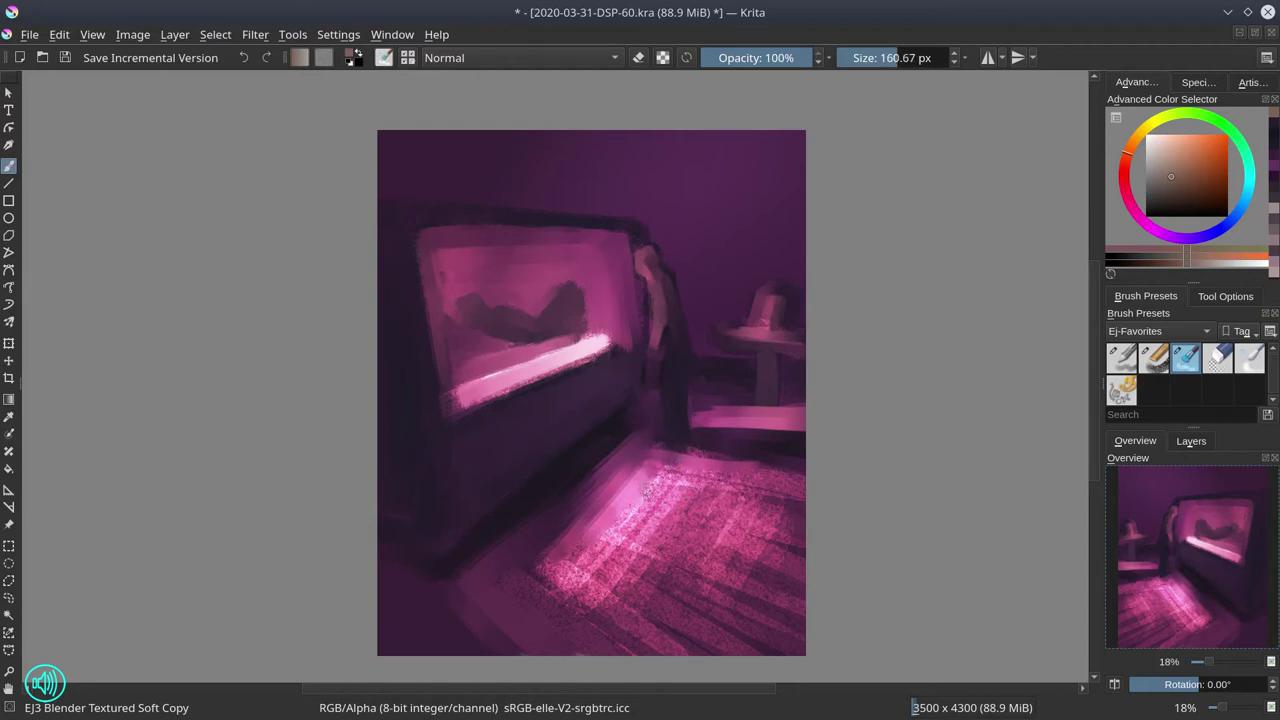
mouse_move(648, 490)
mouse_down()
mouse_move(614, 536)
mouse_move(613, 525)
mouse_up()
mouse_move(624, 554)
mouse_down()
mouse_move(700, 492)
mouse_move(797, 486)
mouse_up()
mouse_move(652, 477)
mouse_down()
mouse_move(751, 472)
mouse_move(654, 461)
mouse_move(797, 479)
mouse_up()
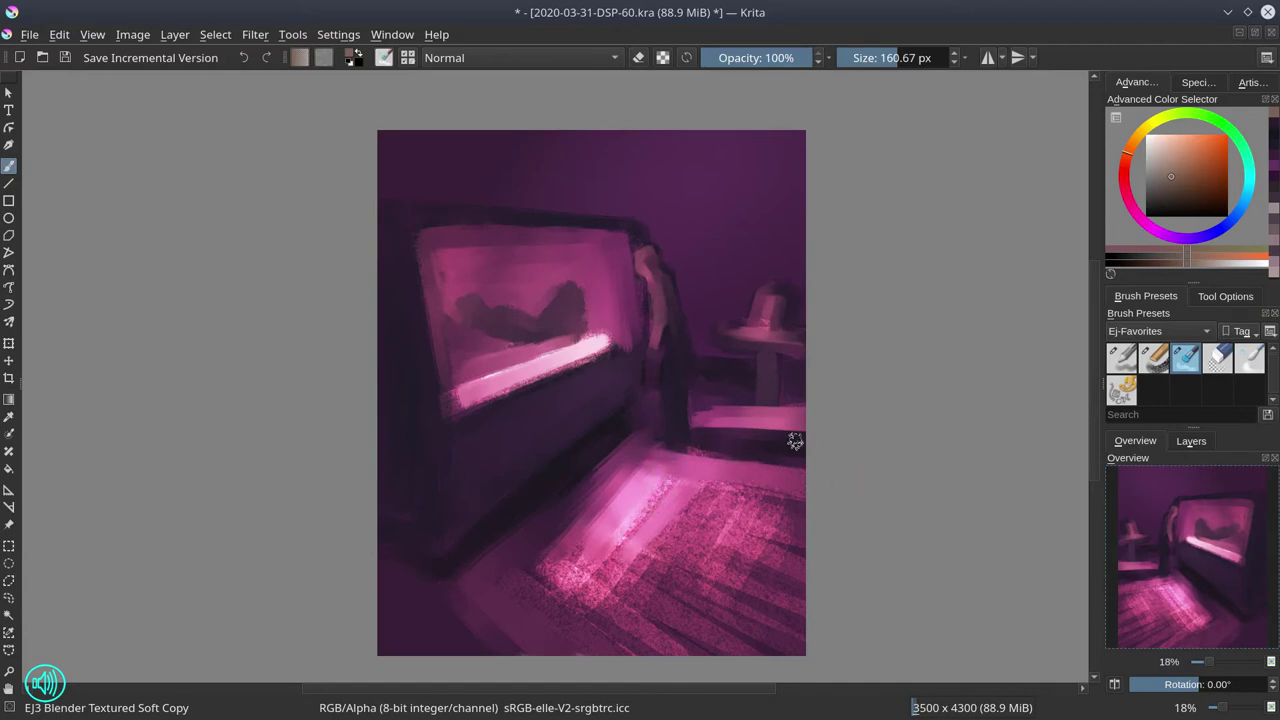
drag(615, 590, 642, 590)
mouse_move(553, 584)
mouse_down()
mouse_move(609, 634)
mouse_move(516, 576)
mouse_move(644, 669)
mouse_move(546, 572)
mouse_move(689, 670)
mouse_up()
- Enlarge the blender to about 300 px and smooth the remaining grainy texture across the lit floor
key(bracketright)
key(bracketright)
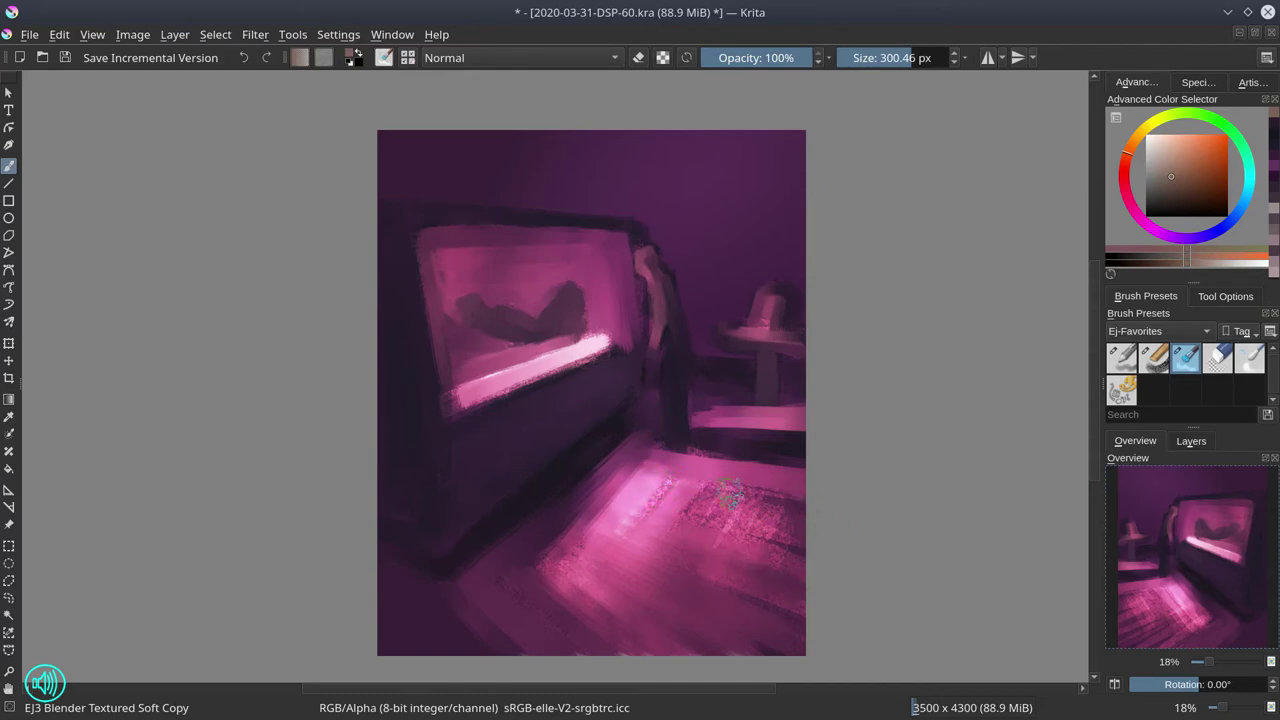
drag(772, 518, 800, 532)
mouse_move(676, 478)
mouse_down()
mouse_move(814, 518)
mouse_move(812, 536)
mouse_move(782, 538)
mouse_move(656, 522)
mouse_up()
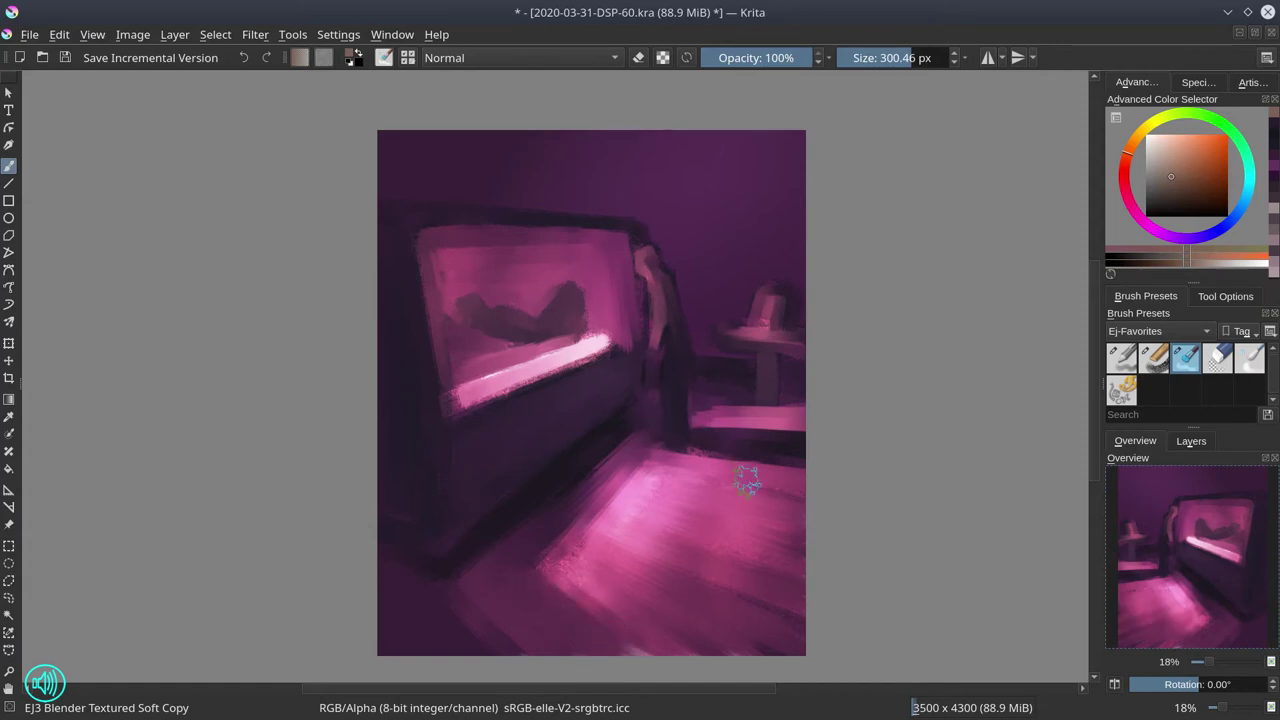
drag(699, 488, 685, 462)
- Reduce the blender to about 165 px, save the document and flip the mirrored canvas view back
key(bracketleft)
key(bracketleft)
key(bracketleft)
click(65, 57)
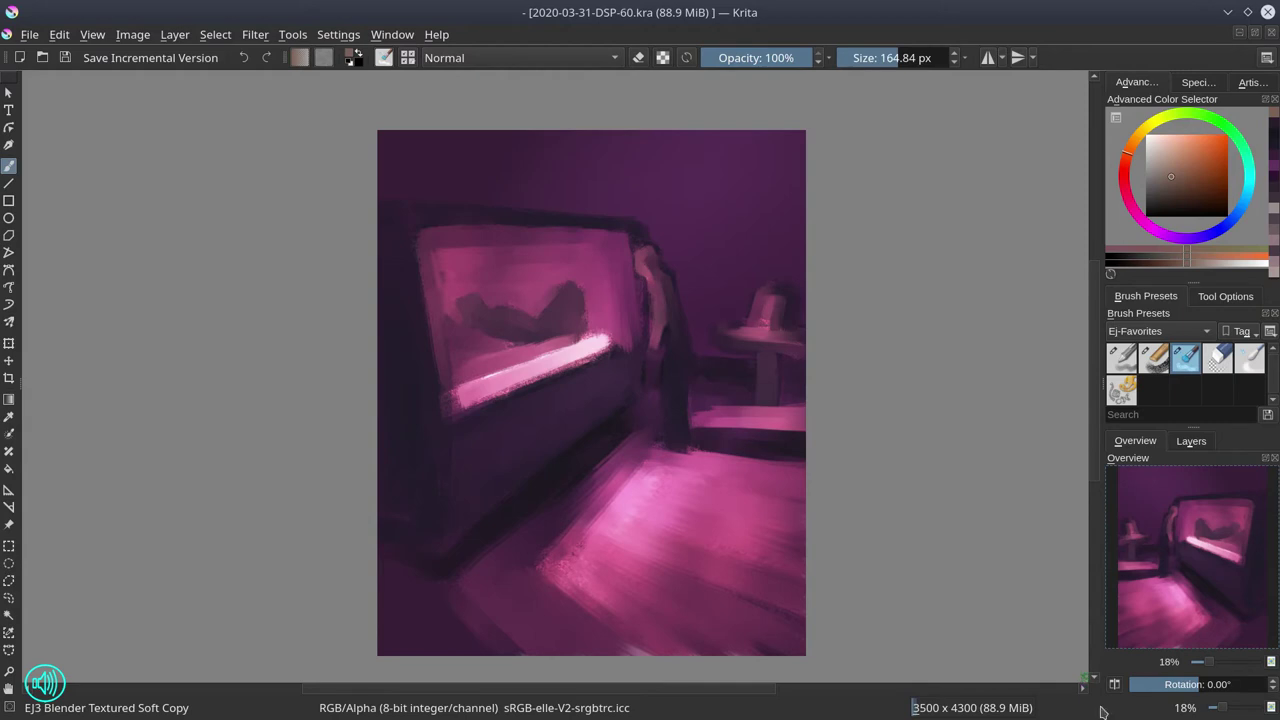
key(m)
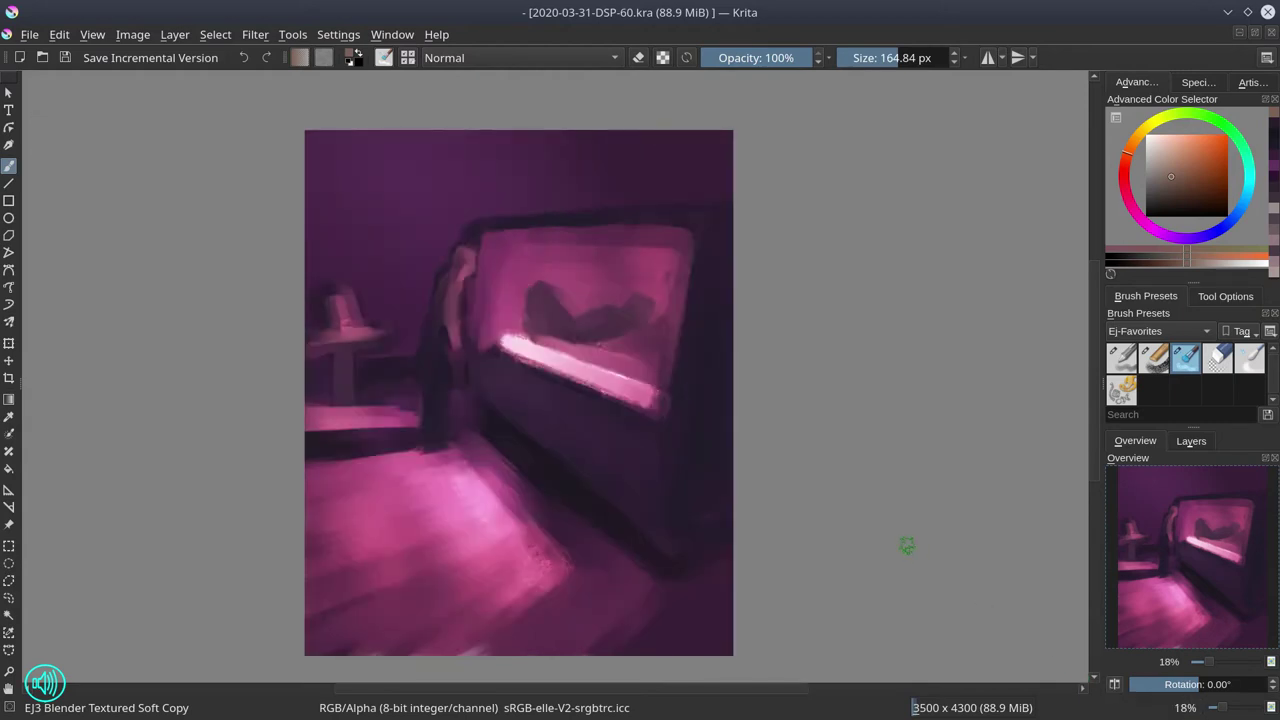
- Paint a pale cyan Color Dodge highlight along the bright ledge with the Chalk Grainy brush, reducing it to about 81 px
click(1155, 360)
ctrl+click(525, 337)
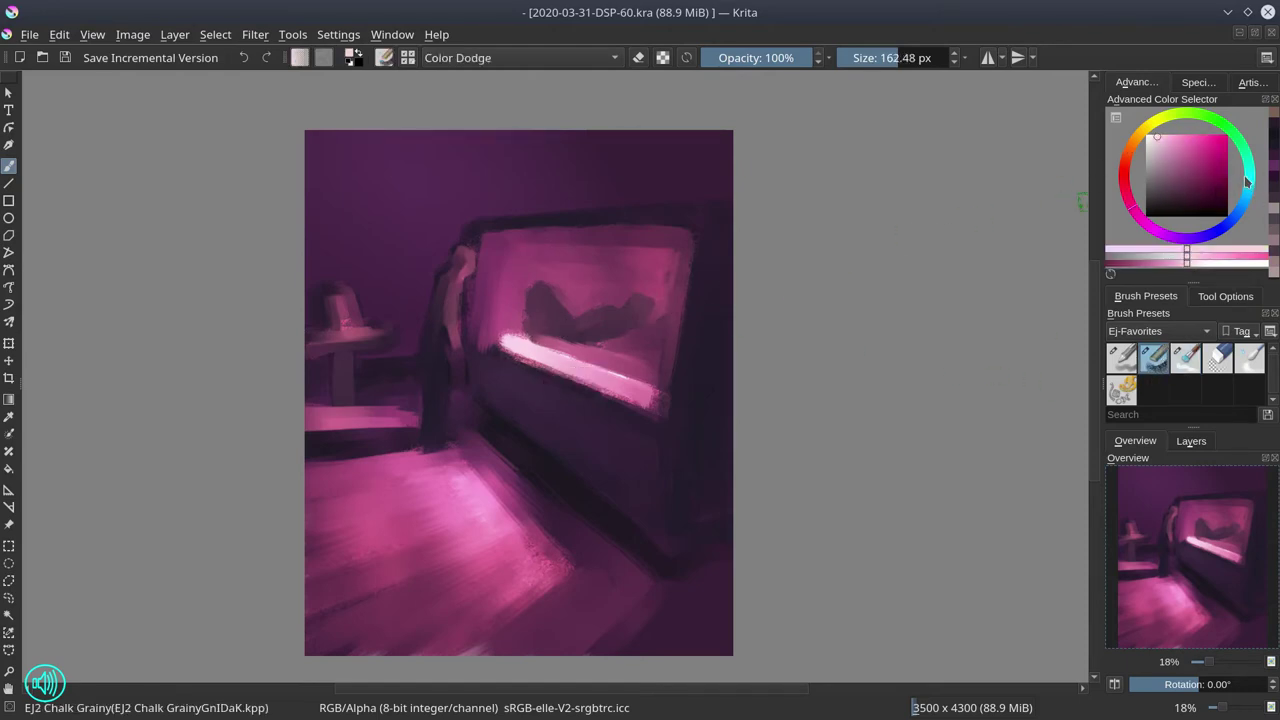
click(1250, 180)
click(1153, 140)
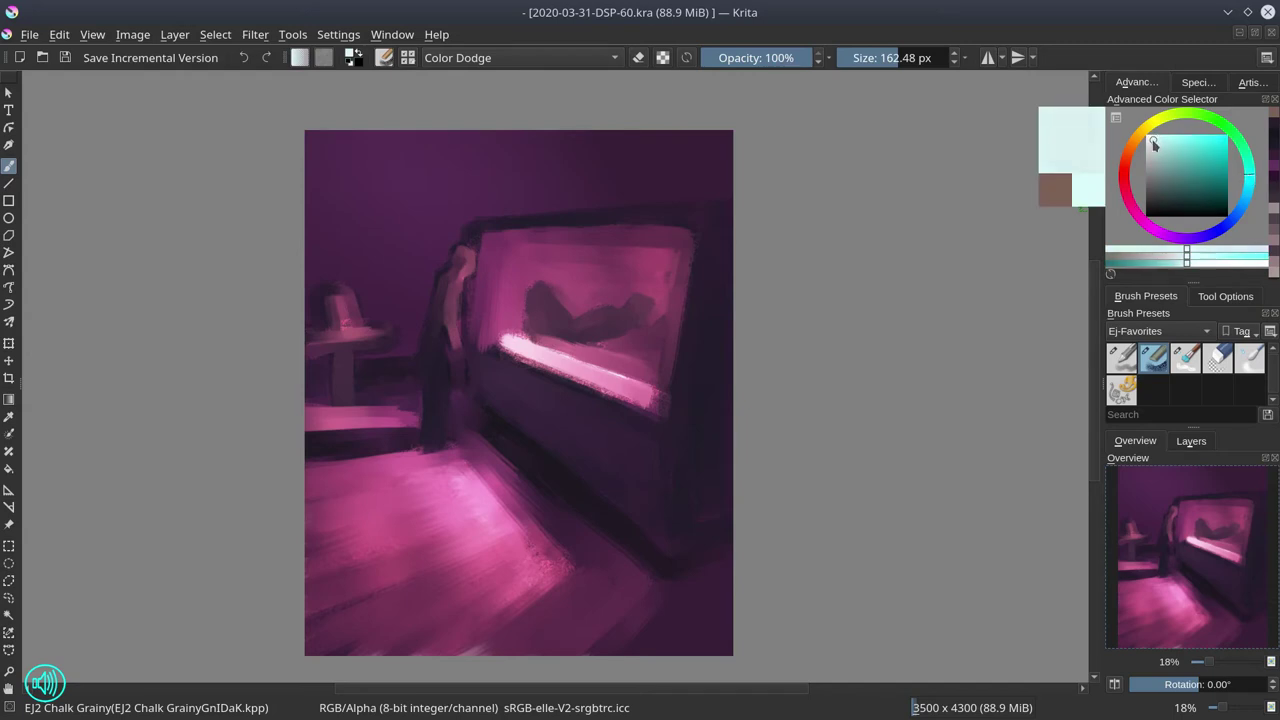
mouse_move(526, 340)
mouse_down()
mouse_move(501, 351)
mouse_move(509, 339)
mouse_move(651, 395)
mouse_up()
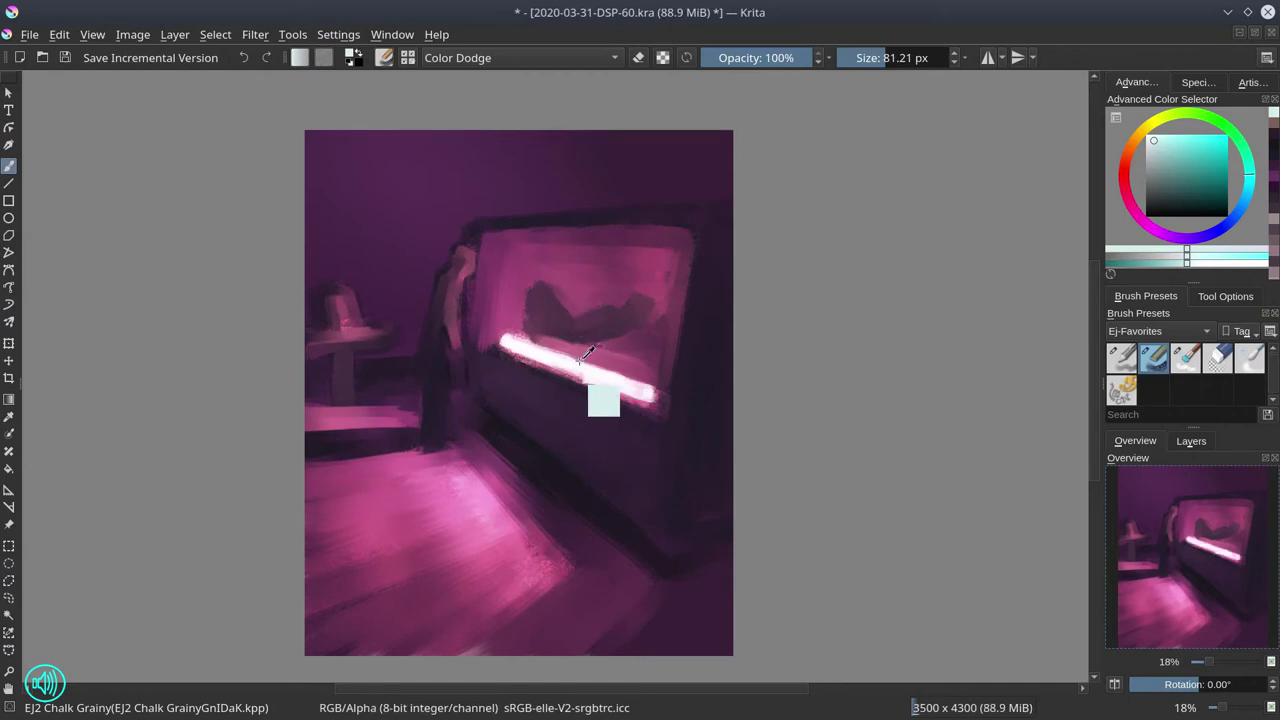
- Choose a muted pink, reduce the chalk brush to about 54 px and switch its blending mode to Normal
ctrl+click(584, 356)
click(1182, 171)
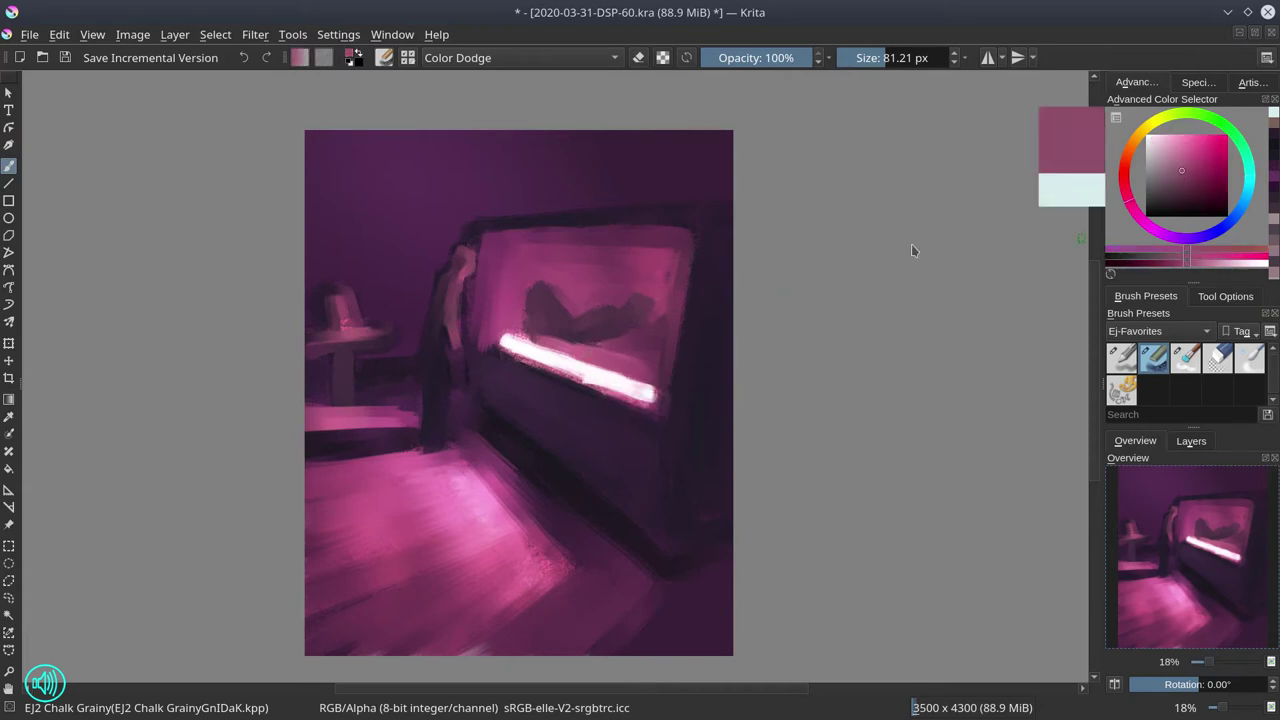
shift+drag(547, 354, 515, 336)
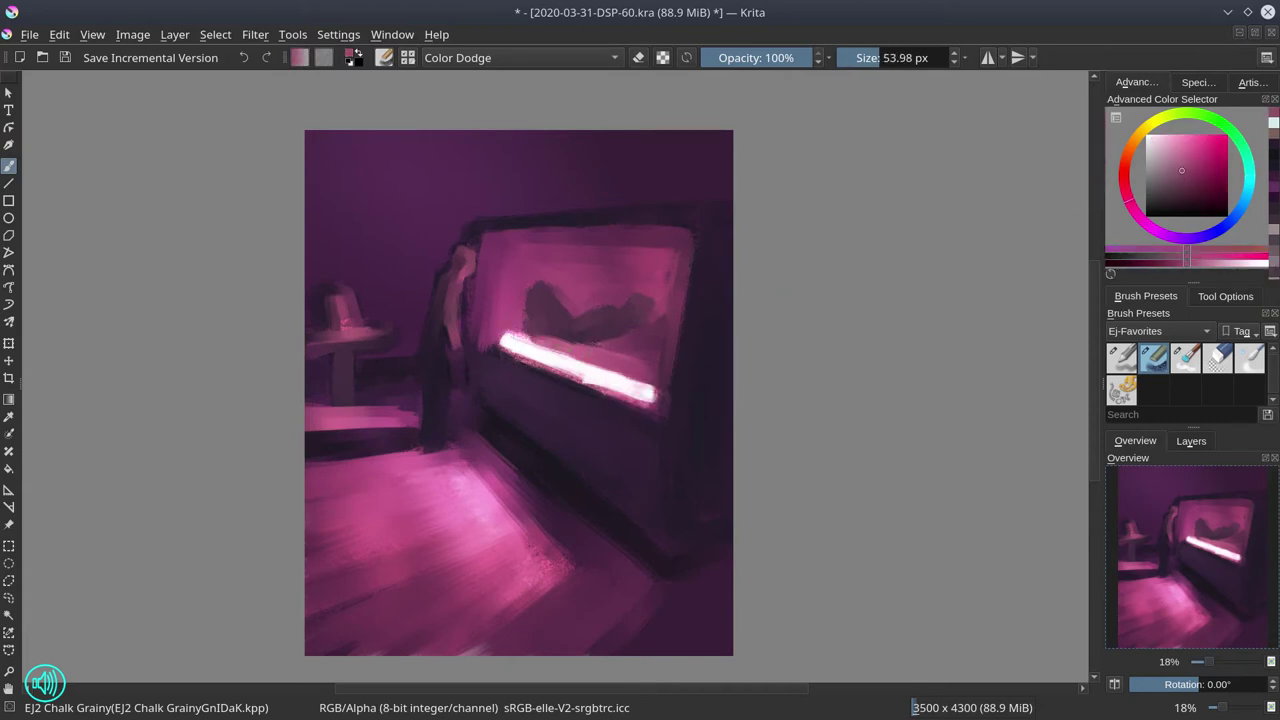
click(535, 60)
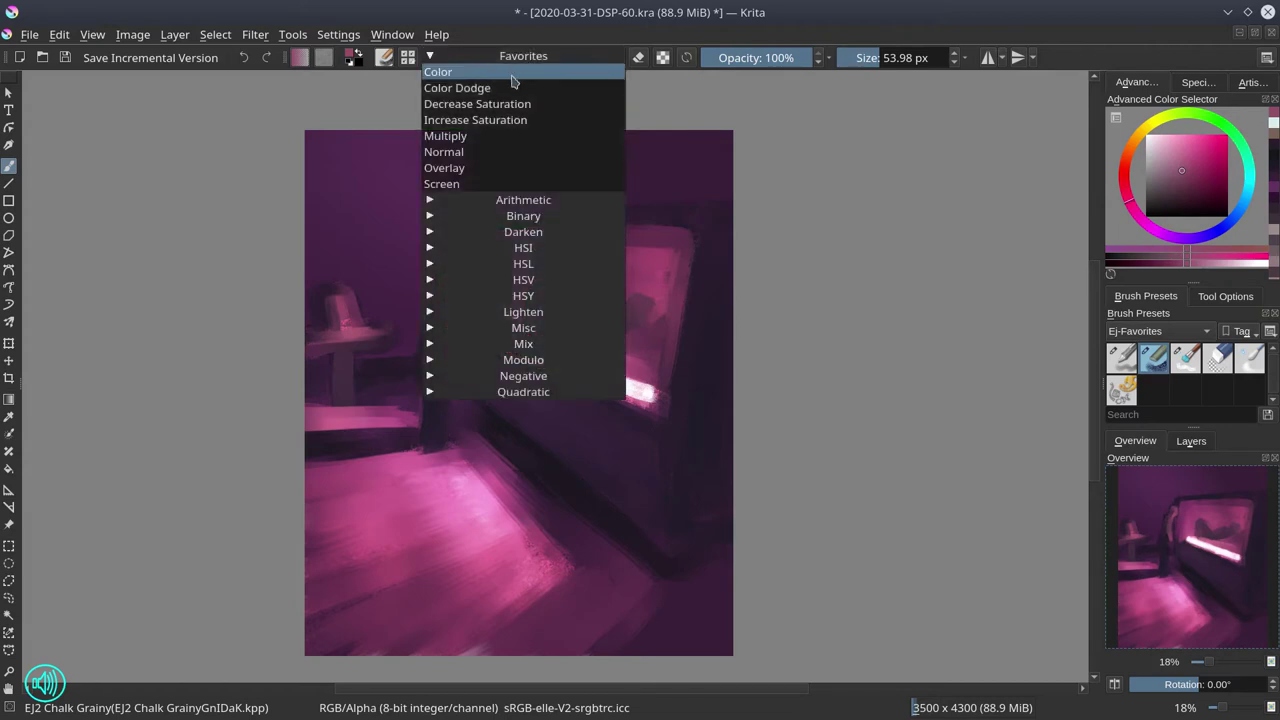
click(483, 153)
- Choose a pale cyan-white and repaint the glowing bar on the ledge as a solid strip at about 77 px
ctrl+click(561, 363)
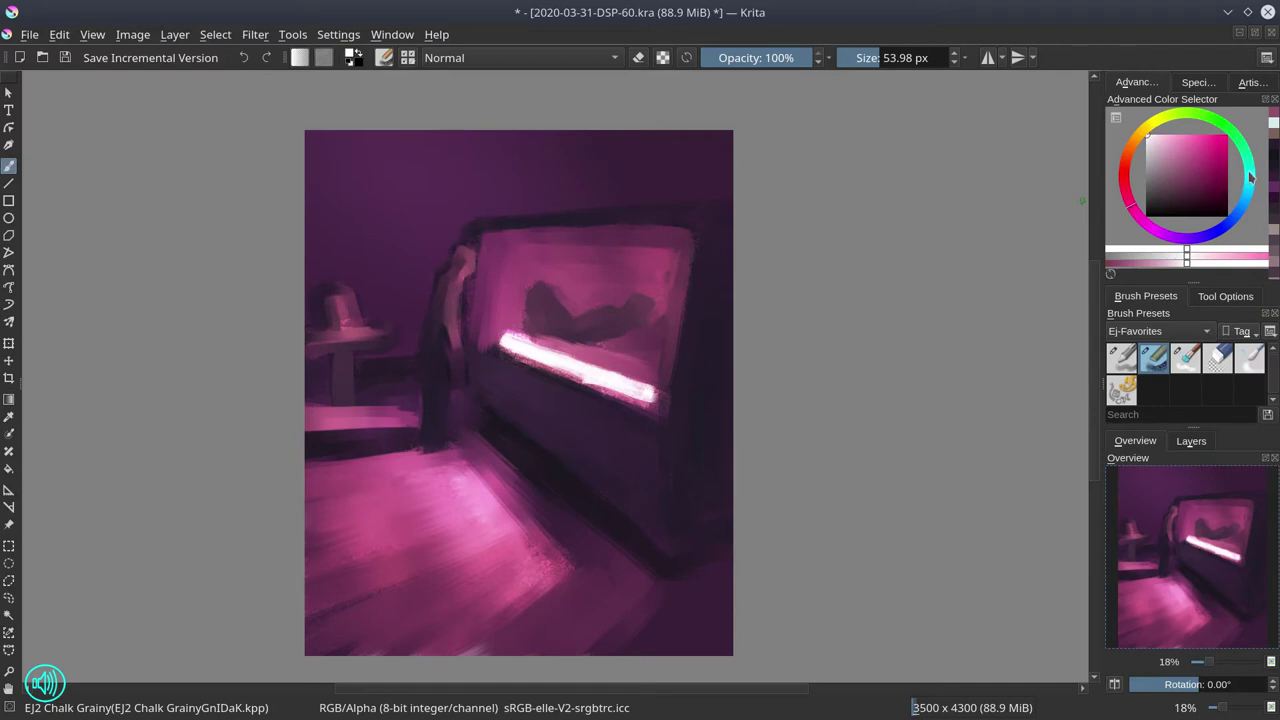
drag(1248, 179, 1233, 171)
click(1152, 141)
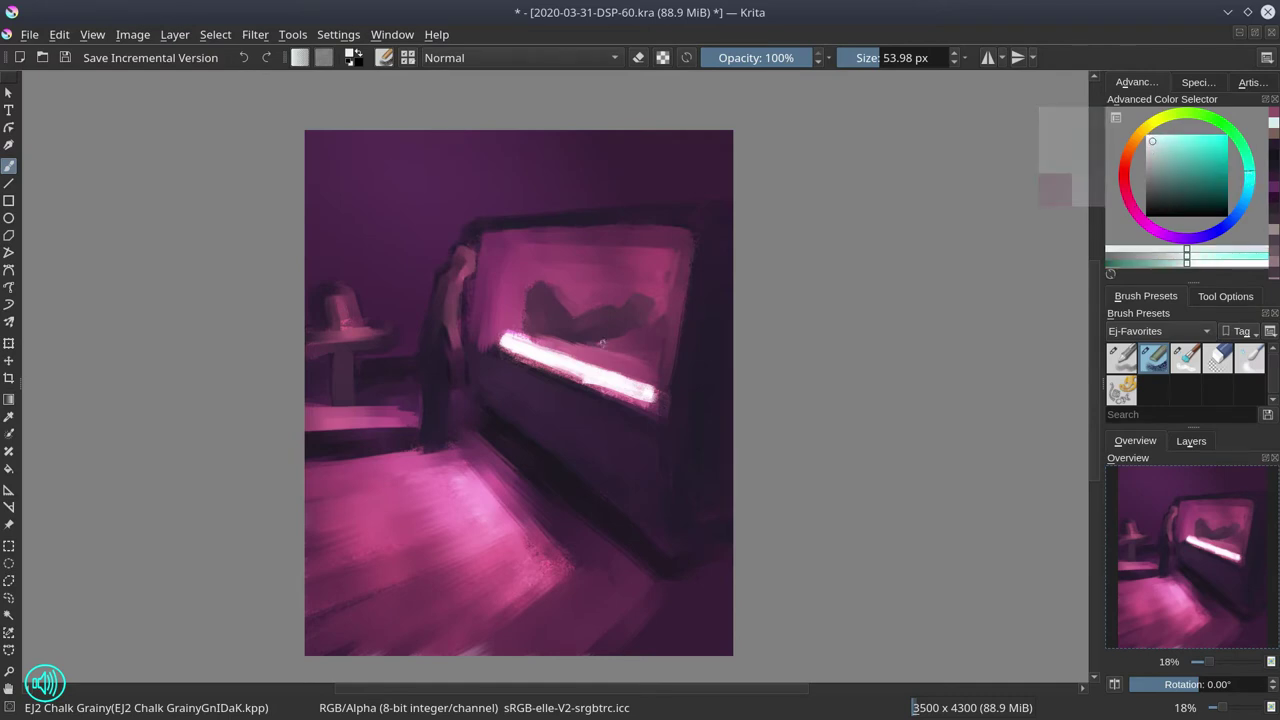
key(bracketright)
key(bracketright)
key(bracketright)
key(bracketright)
mouse_move(509, 342)
mouse_down()
mouse_move(648, 392)
mouse_move(601, 380)
mouse_up()
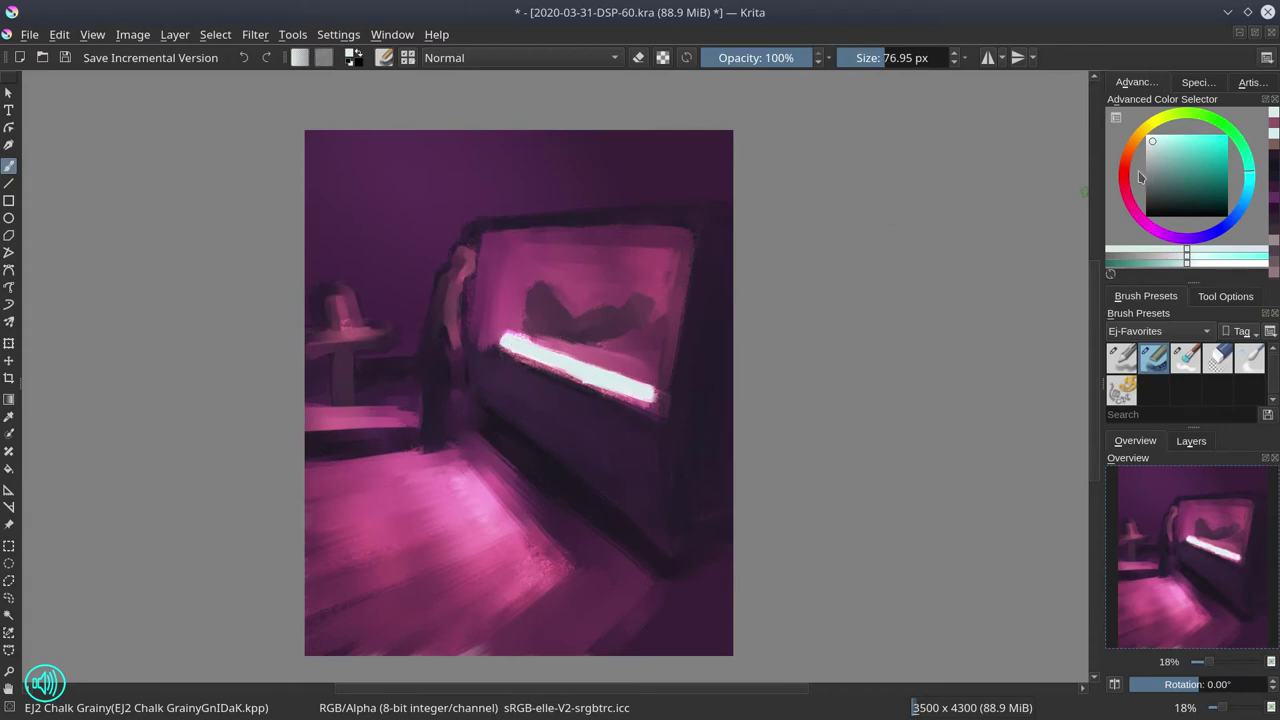
- Sample a dark magenta from inside the opening and sharpen the glowing bar's upper and lower edges at about 41 px
key(ctrl)
ctrl+click(627, 337)
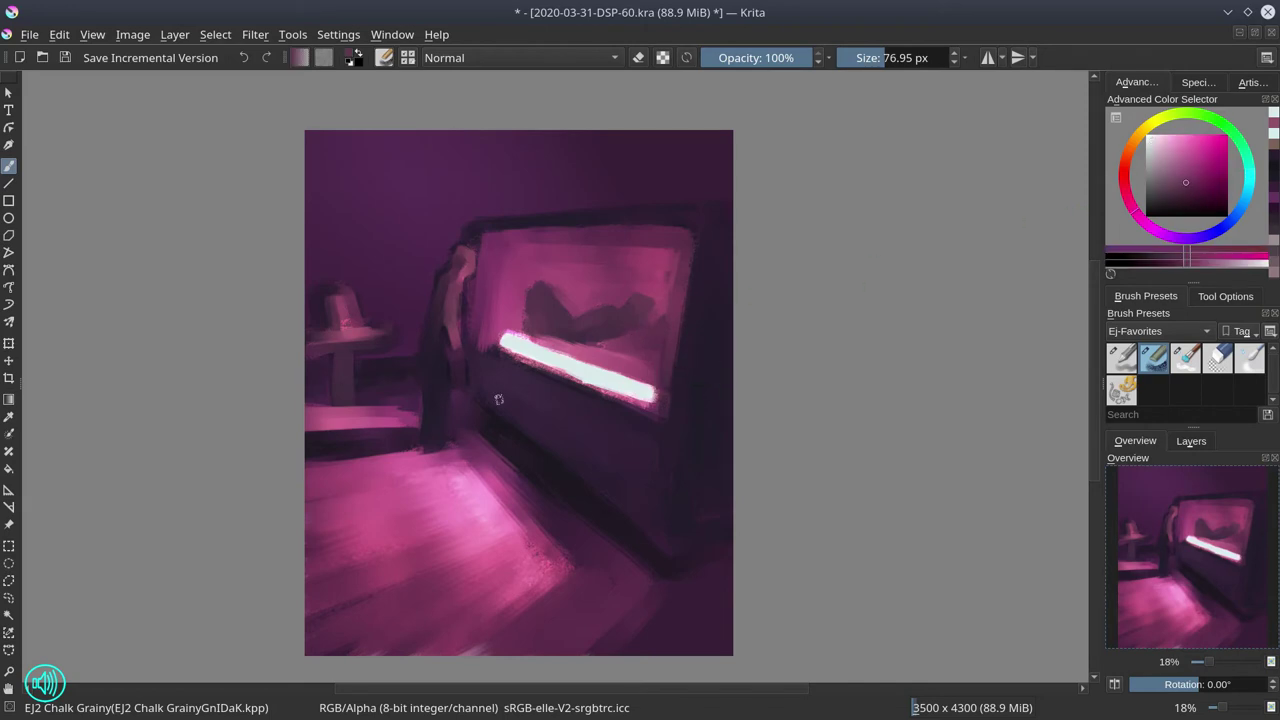
mouse_move(530, 342)
mouse_down()
mouse_move(513, 341)
mouse_move(608, 367)
mouse_up()
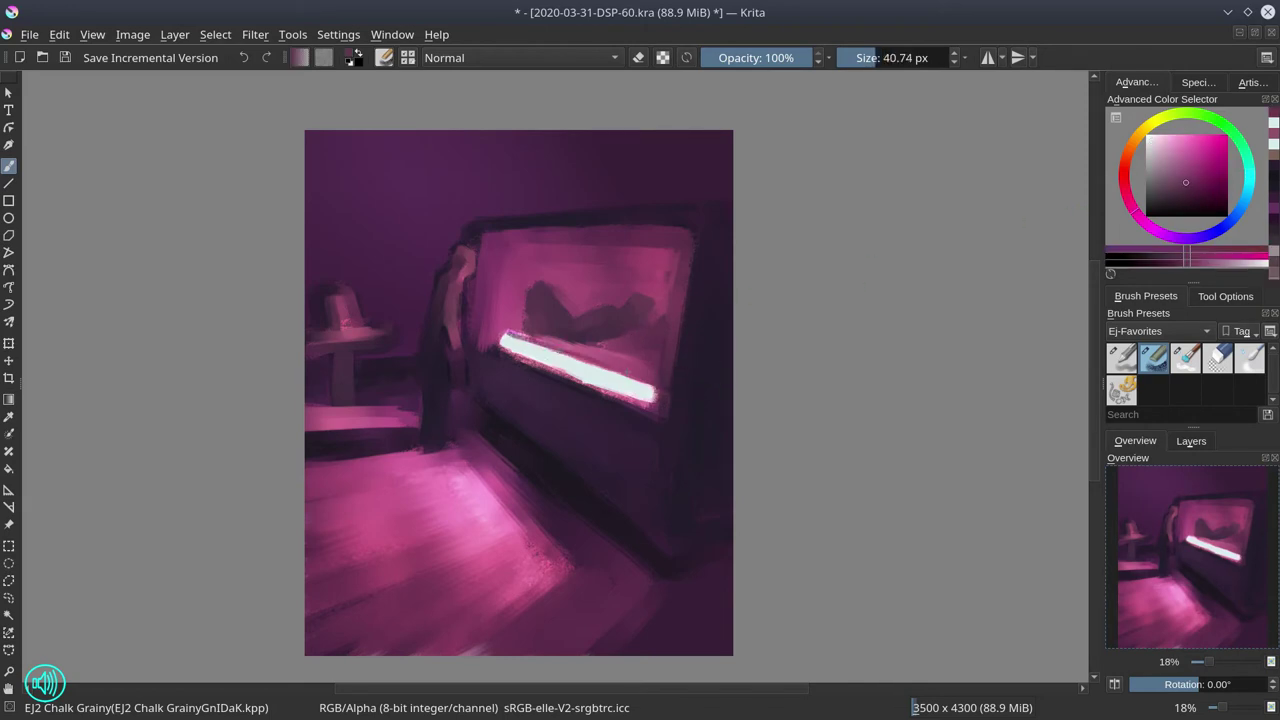
drag(513, 353, 586, 380)
- Touch up the ledge around the bar with sampled pink and purple, and redefine the frame's outer side in dark purple at about 43 px
ctrl+click(639, 395)
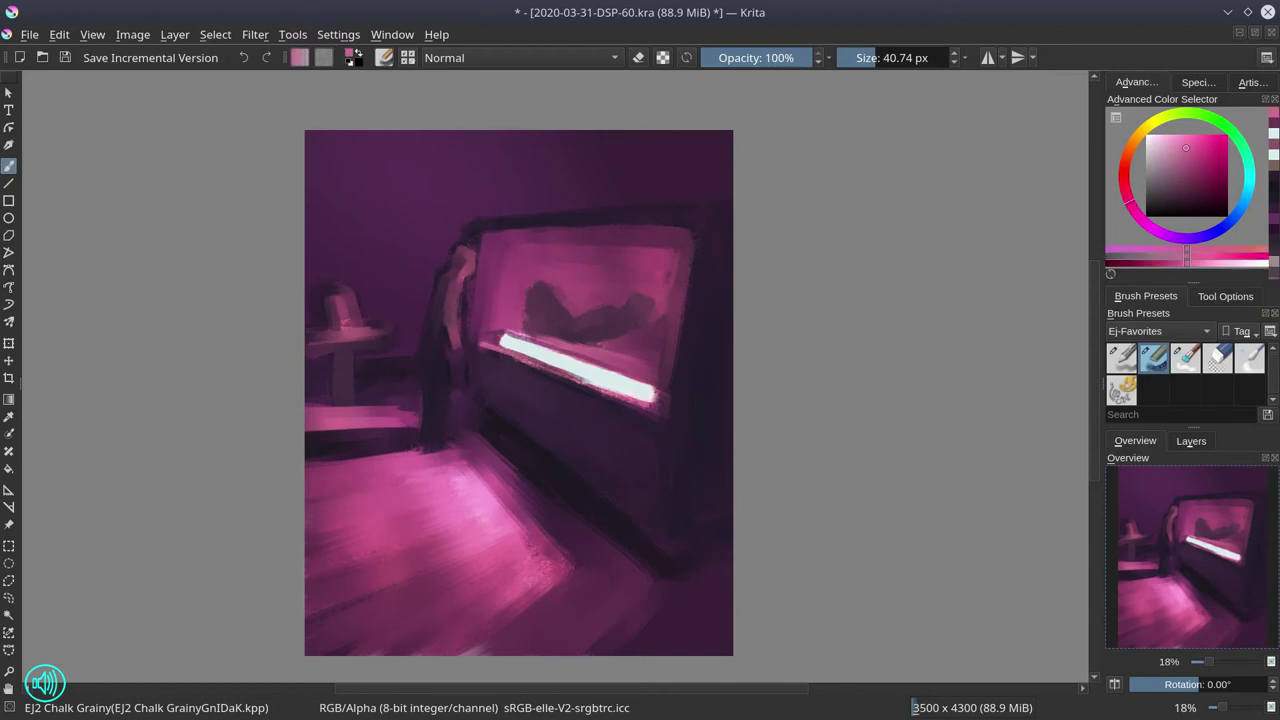
ctrl+click(497, 360)
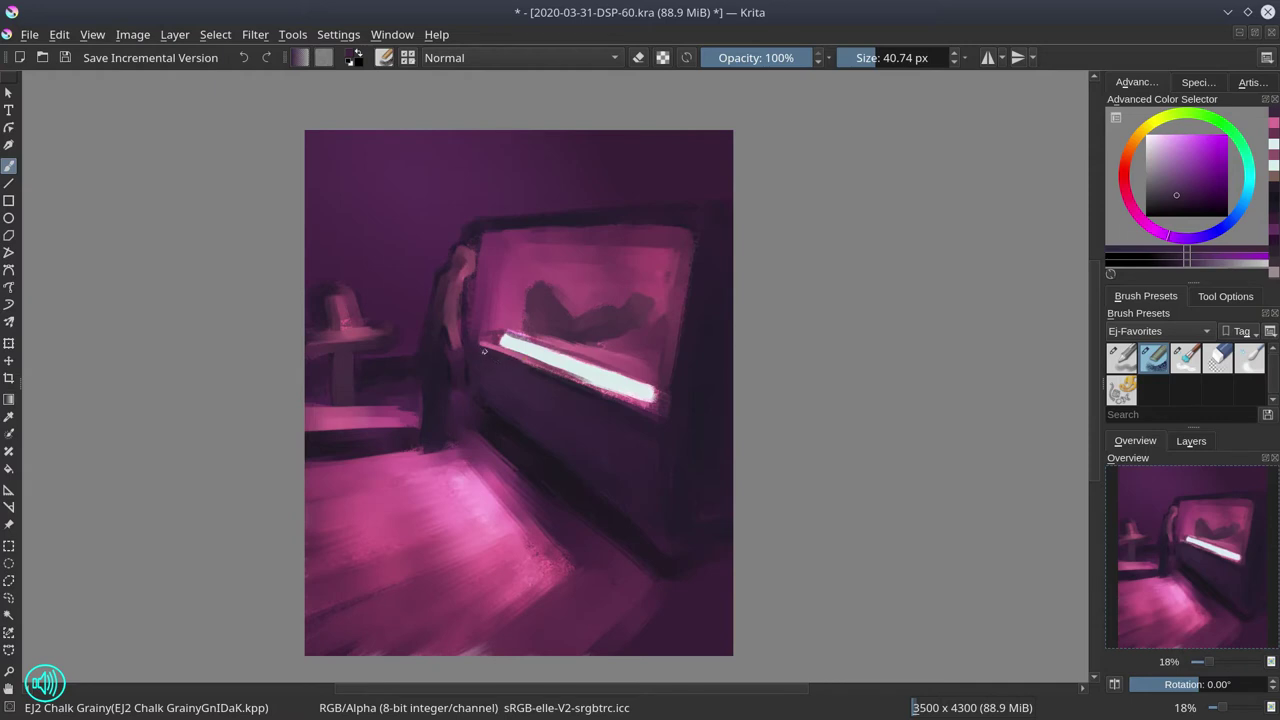
ctrl+click(711, 254)
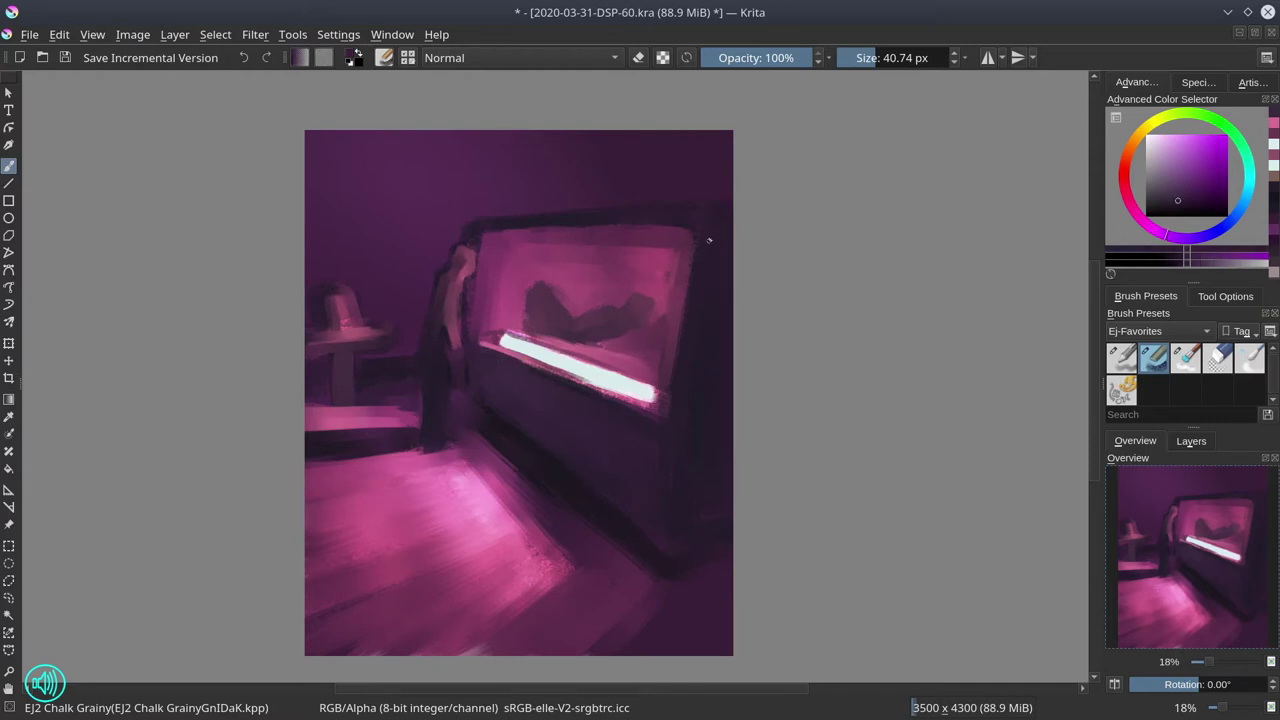
drag(709, 240, 687, 299)
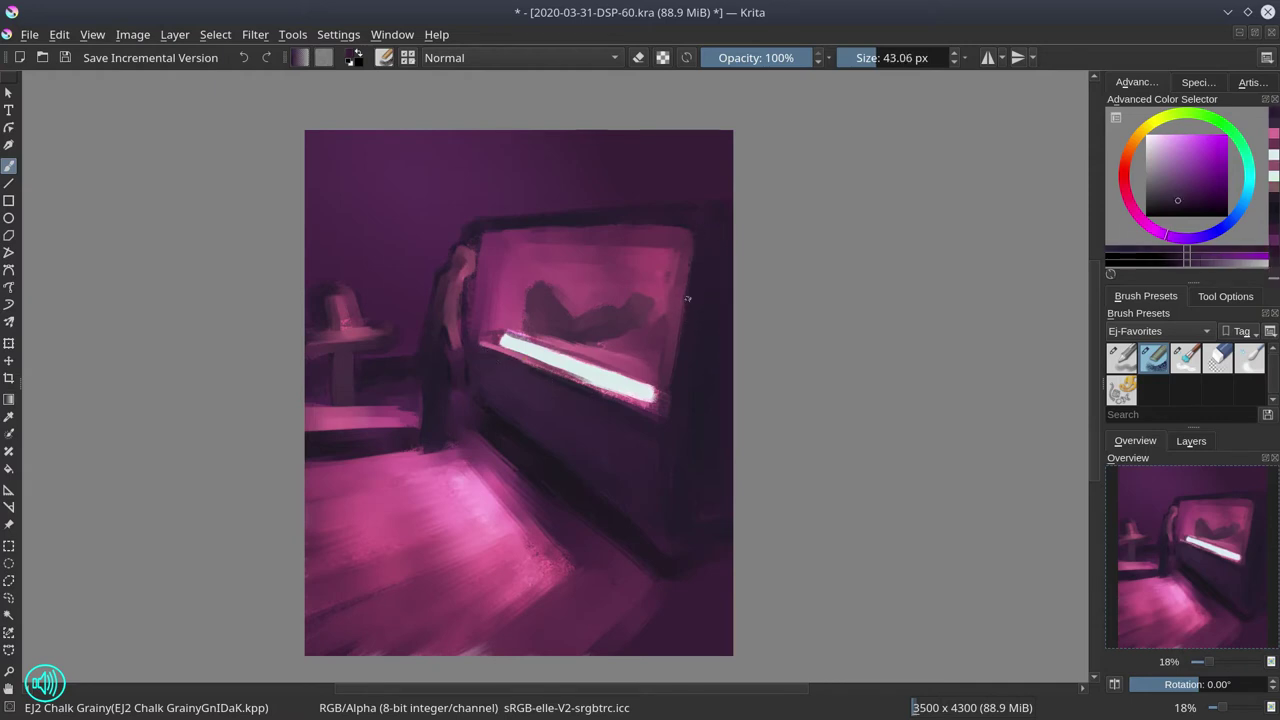
- Add a dark cap at the glowing bar's lower end and retouch the pink rim beneath the bar at about 44 px
ctrl+click(655, 395)
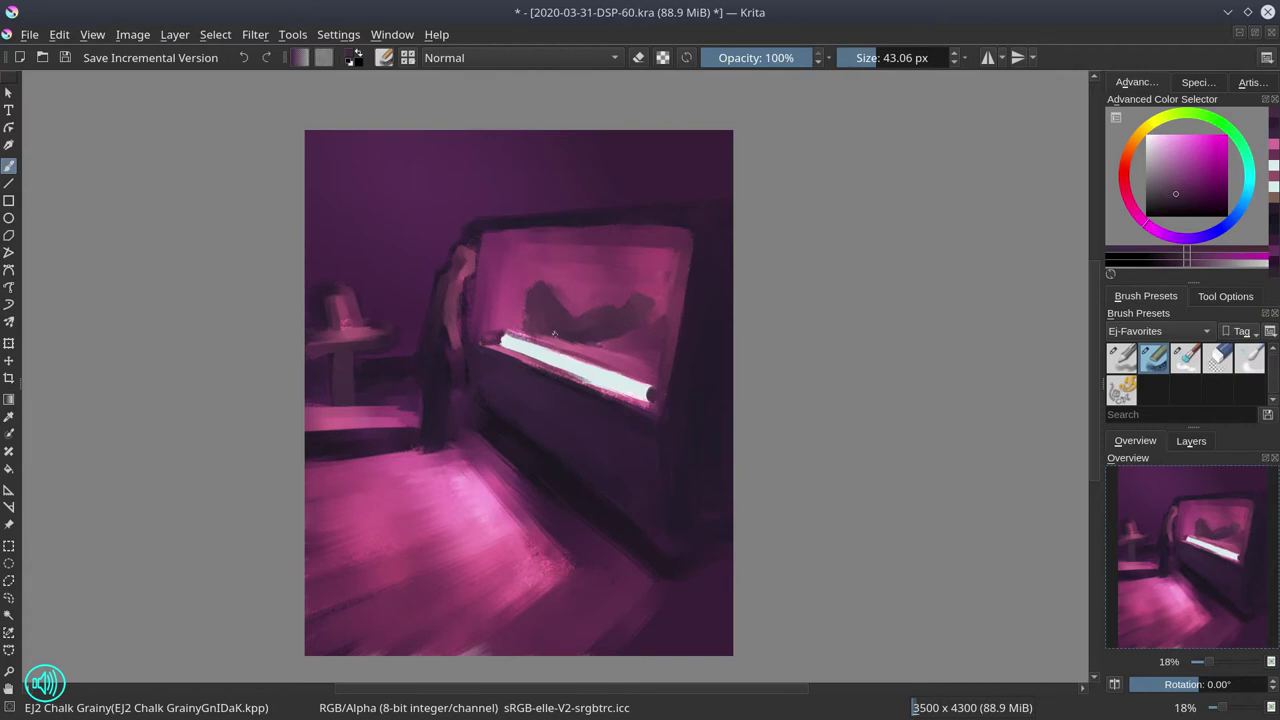
ctrl+click(516, 346)
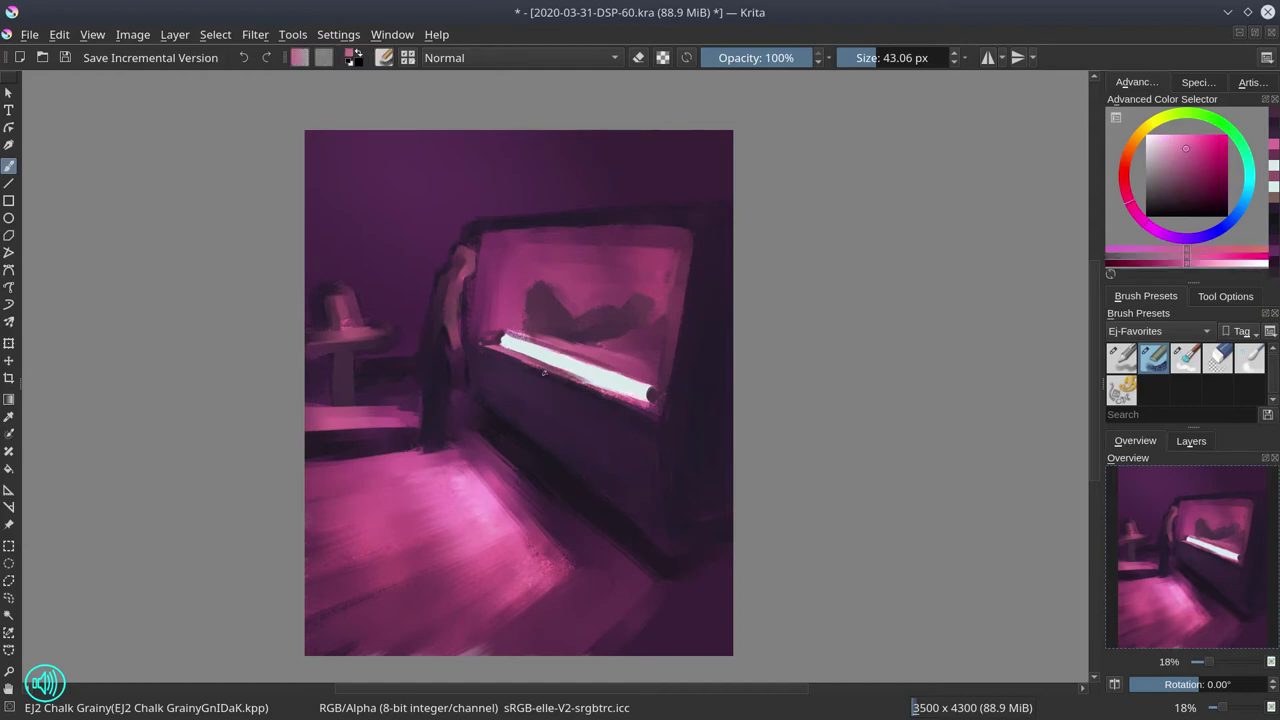
shift+drag(543, 373, 546, 373)
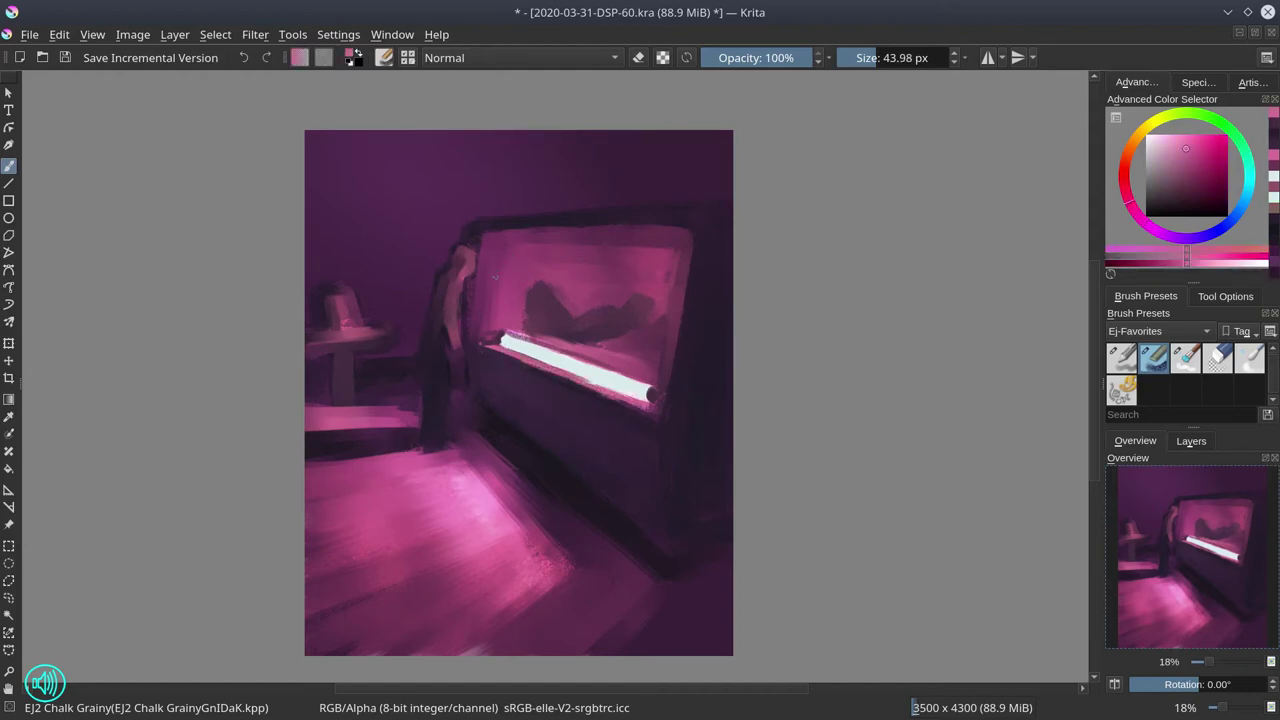
- Retouch the frame corner above the figure in dark purple and extend the opening's magenta glow beside the figure at about 45 to 50 px
ctrl+click(481, 341)
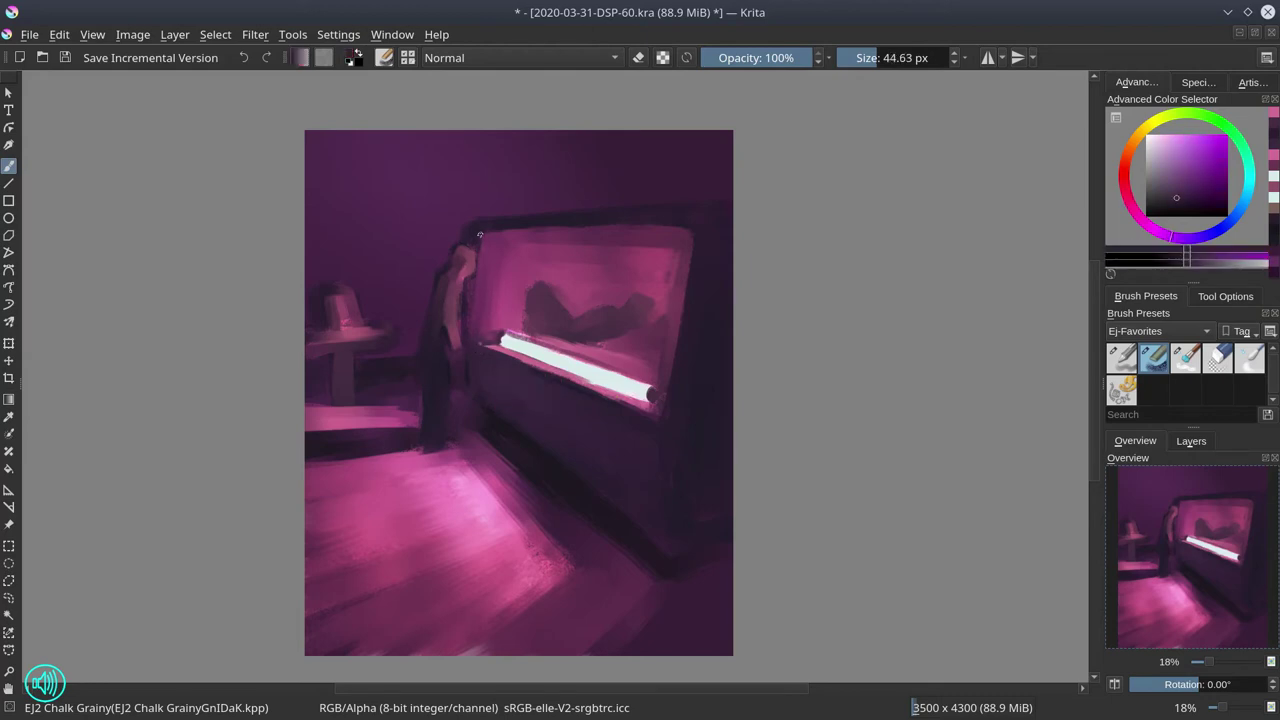
drag(476, 235, 466, 227)
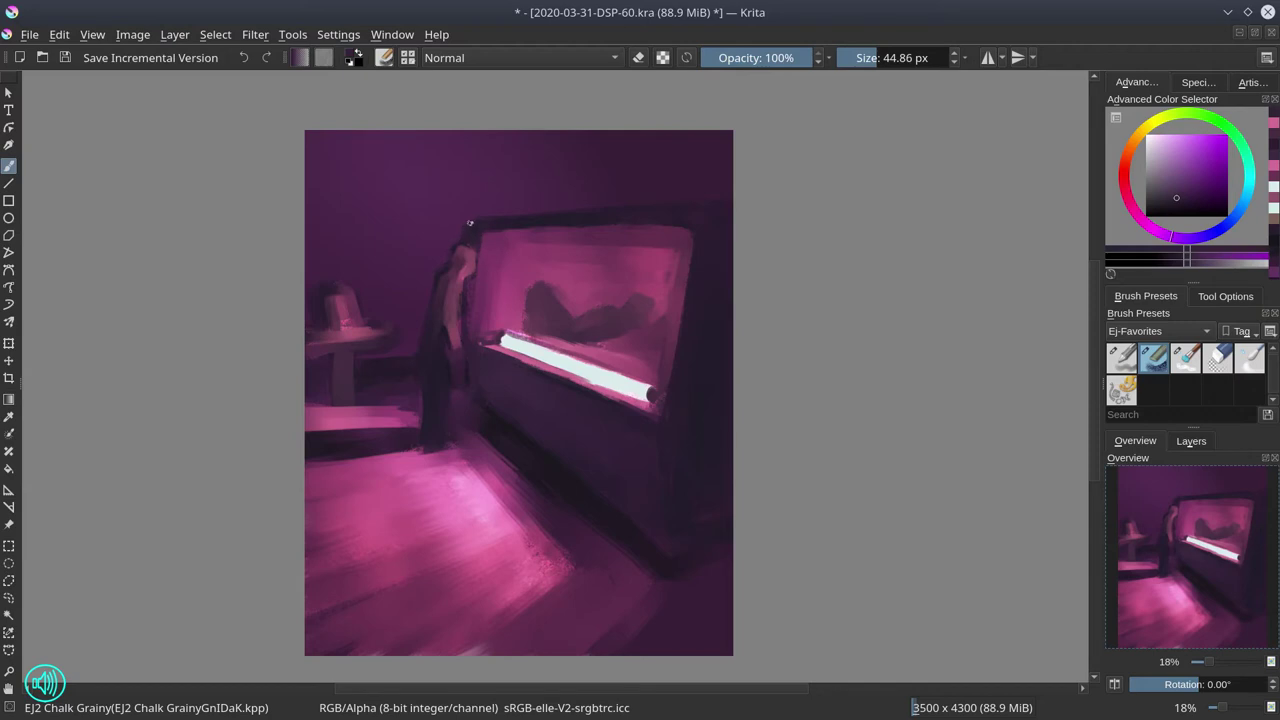
ctrl+click(471, 239)
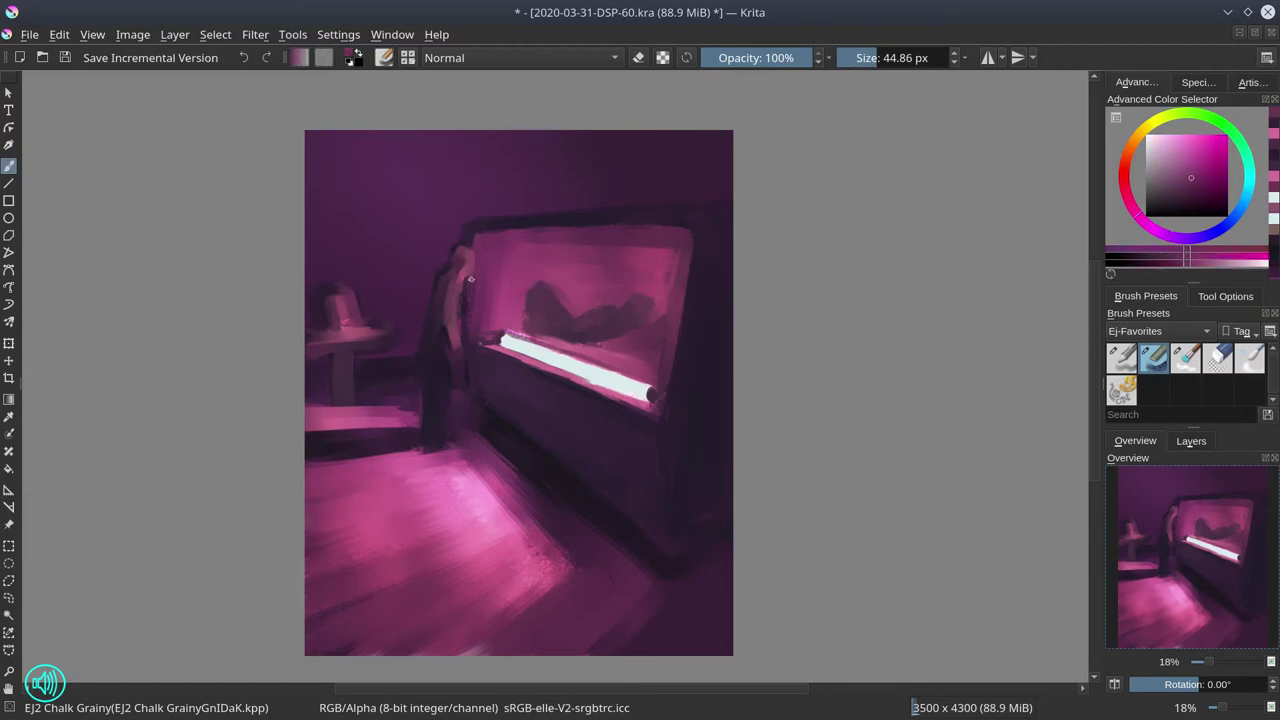
drag(470, 279, 463, 316)
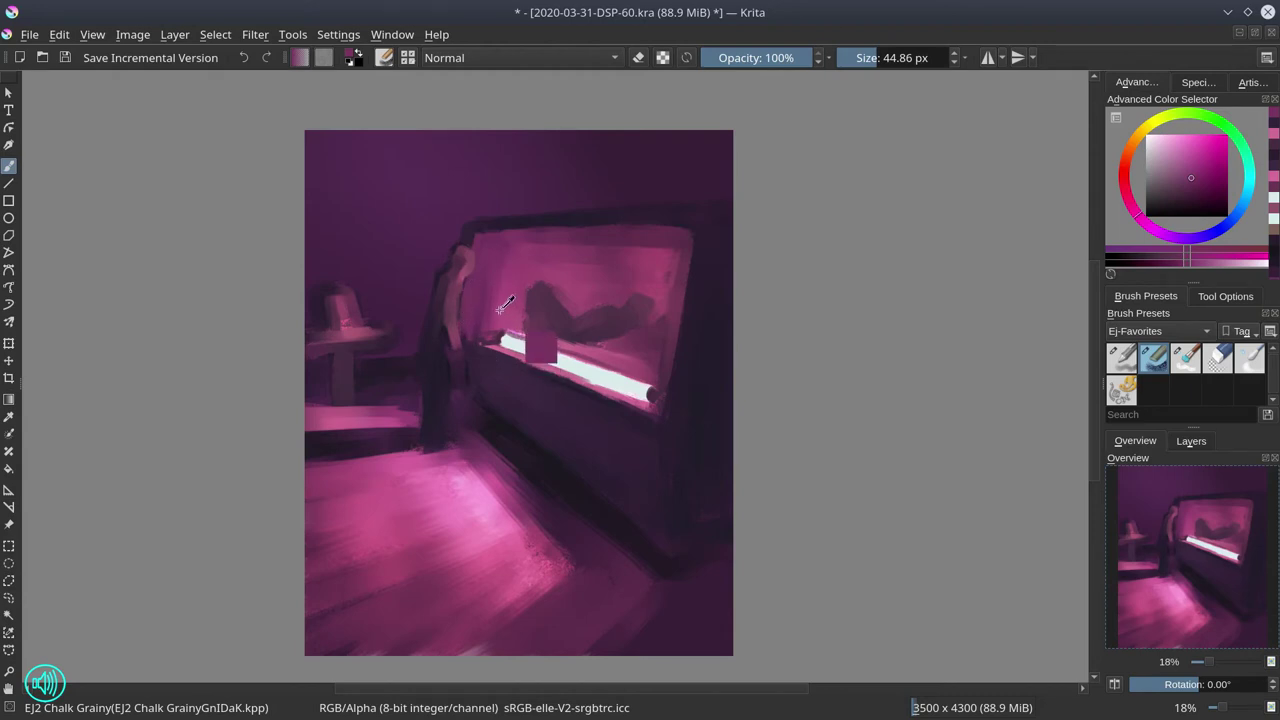
ctrl+click(497, 314)
mouse_move(488, 326)
mouse_down()
mouse_move(515, 308)
mouse_move(465, 296)
mouse_move(521, 288)
mouse_move(471, 281)
mouse_move(501, 272)
mouse_up()
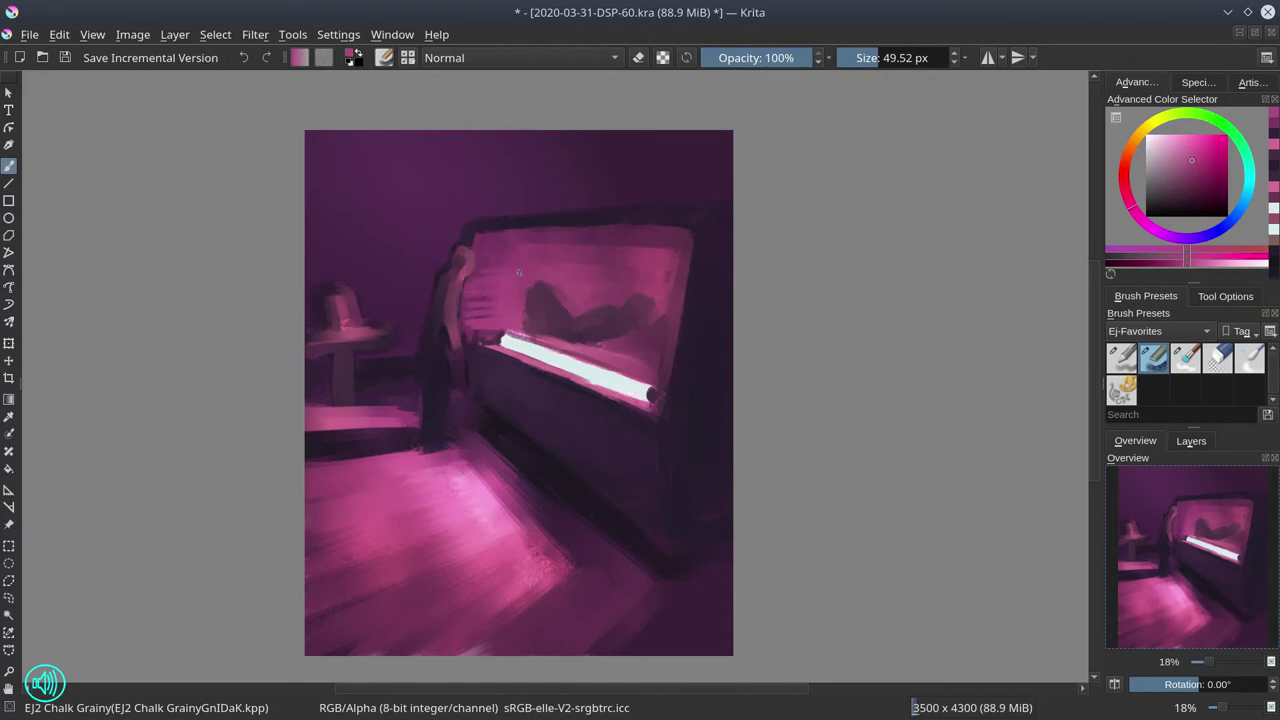
- Paint thin dark and near-white horizontal stripes inside the opening beside the figure, reducing the brush to about 21 px
ctrl+click(486, 348)
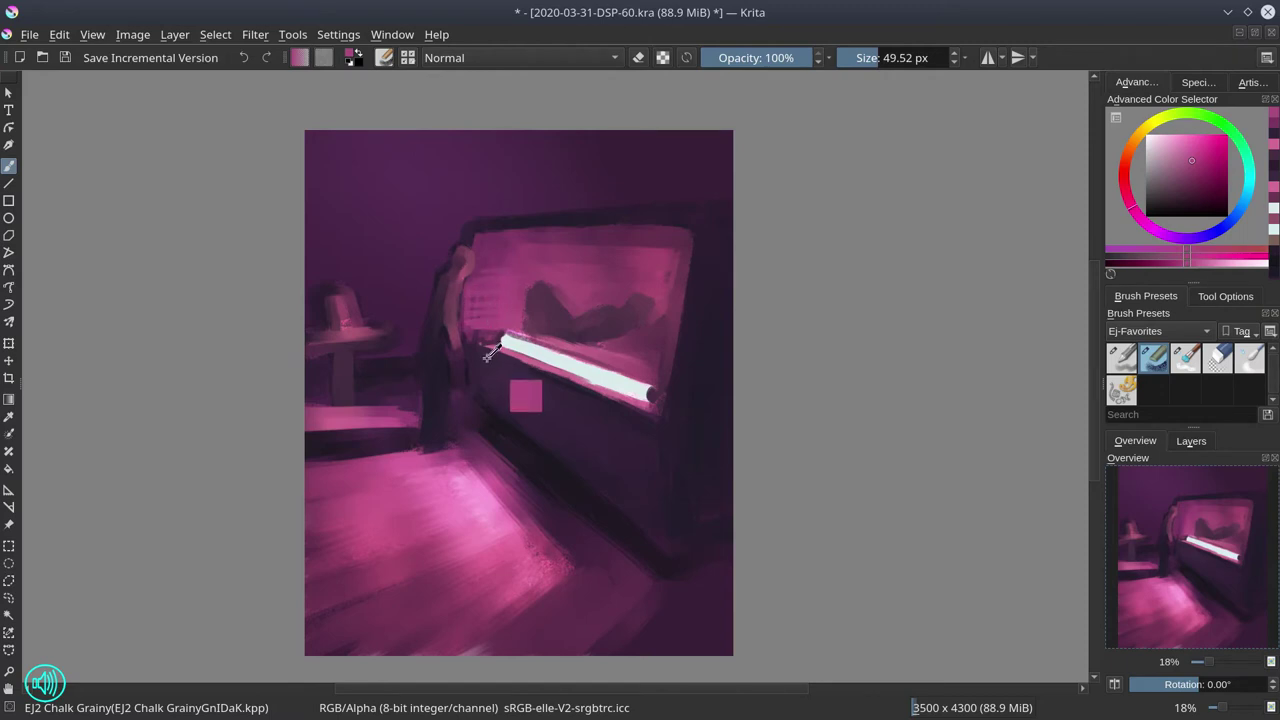
mouse_move(479, 350)
mouse_down()
mouse_move(511, 346)
mouse_move(476, 326)
mouse_move(498, 322)
mouse_move(507, 296)
mouse_move(481, 332)
mouse_move(511, 315)
mouse_up()
ctrl+click(512, 356)
ctrl+click(519, 347)
key(bracketleft)
key(bracketleft)
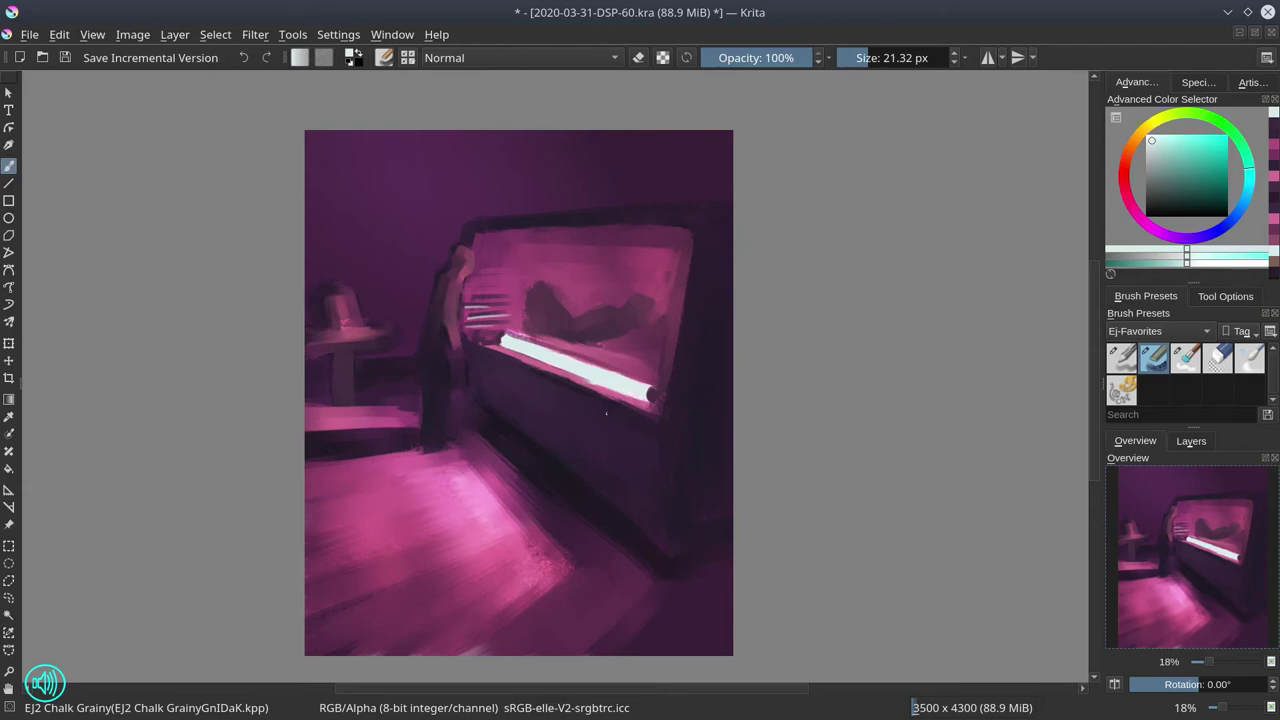
- Extend the dark mound in sampled dark magenta and add pale pink highlights along the glowing bar's upper side at about 35 to 39 px
ctrl+click(682, 383)
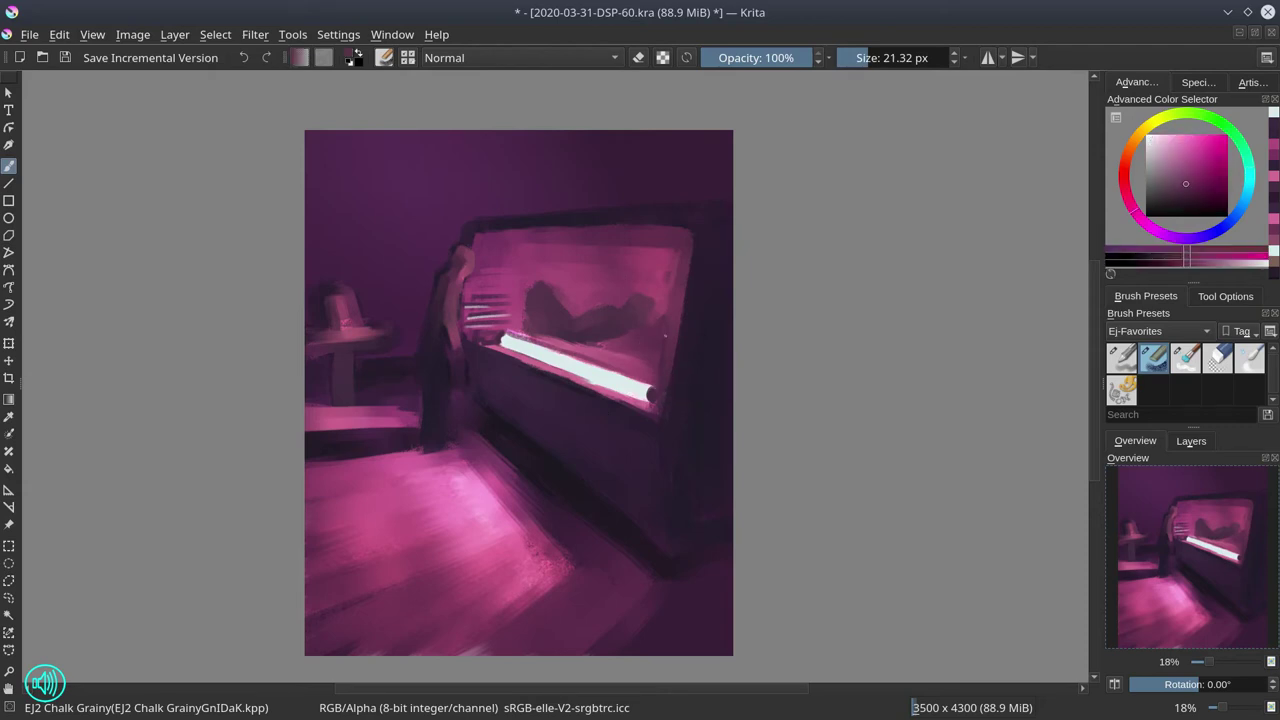
drag(638, 338, 599, 354)
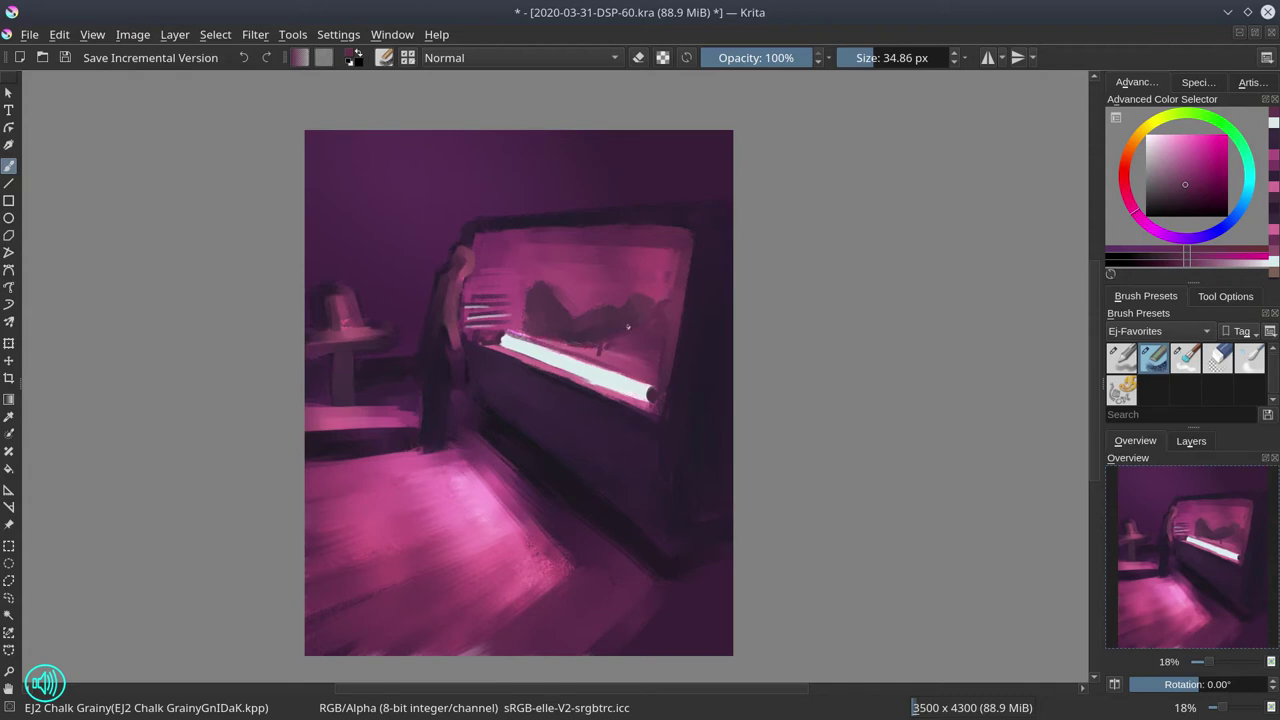
click(1176, 159)
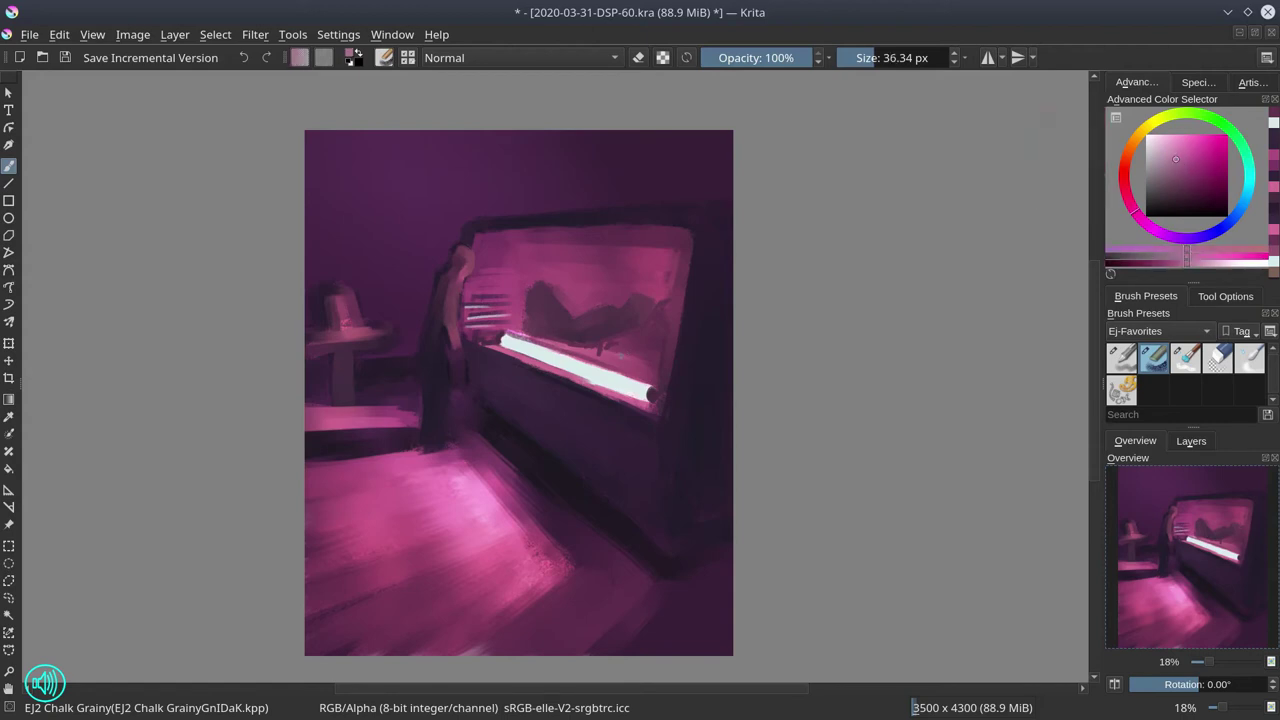
drag(621, 356, 631, 346)
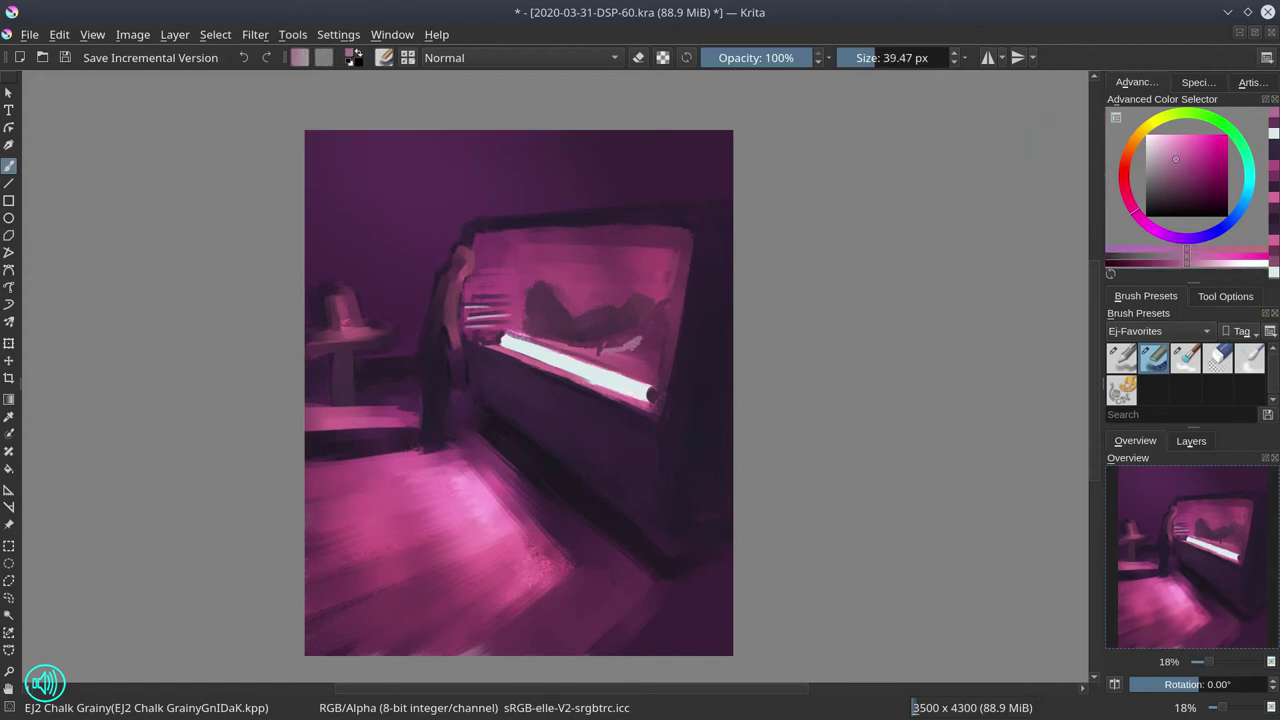
click(1169, 148)
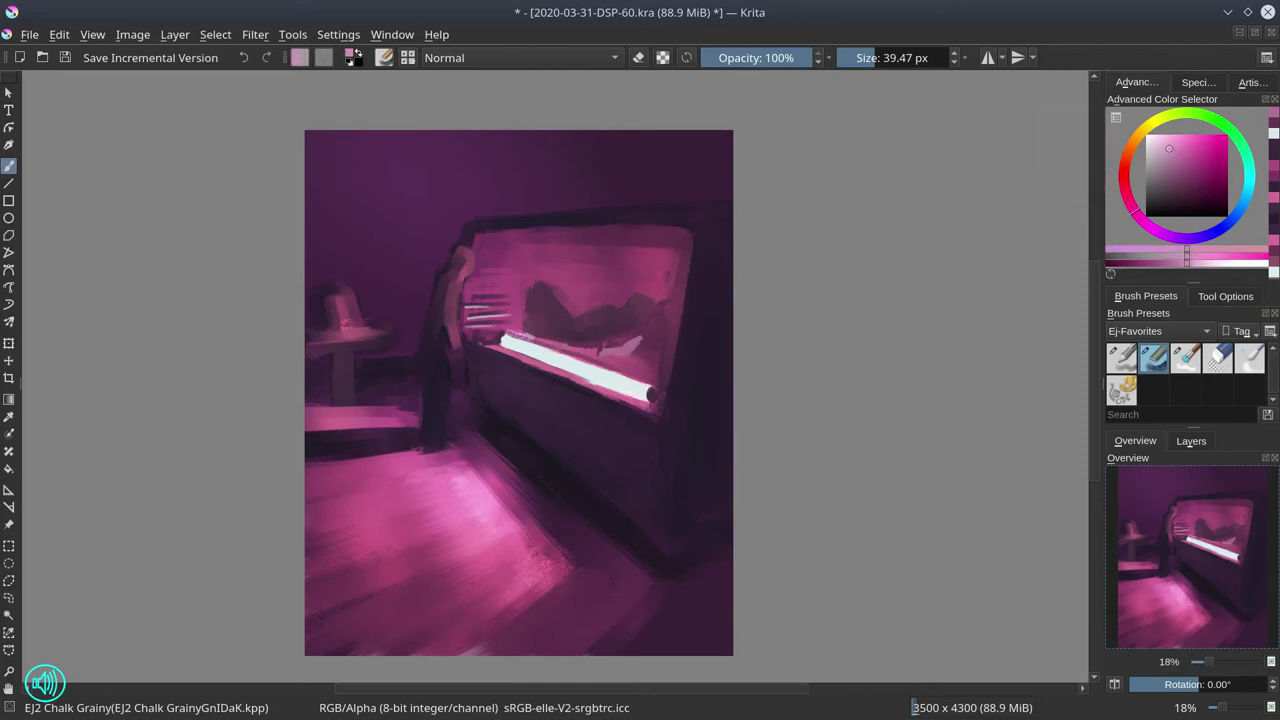
drag(538, 339, 651, 379)
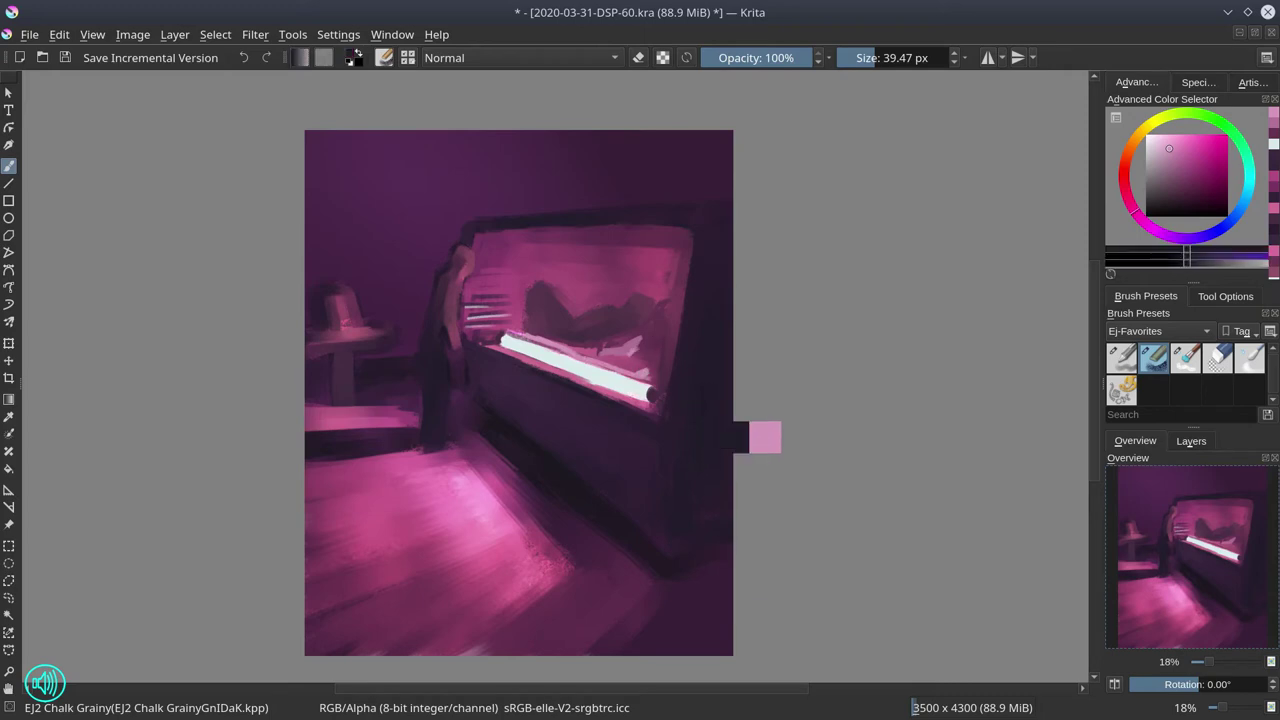
- Paint near-black and pale pink strokes in the opening's lower right corner and trim them with sampled dark magenta at about 43 px
ctrl+click(692, 396)
click(642, 345)
mouse_move(618, 358)
mouse_down()
mouse_move(673, 347)
mouse_move(644, 355)
mouse_move(669, 362)
mouse_move(637, 356)
mouse_move(679, 362)
mouse_up()
click(1159, 205)
ctrl+click(639, 371)
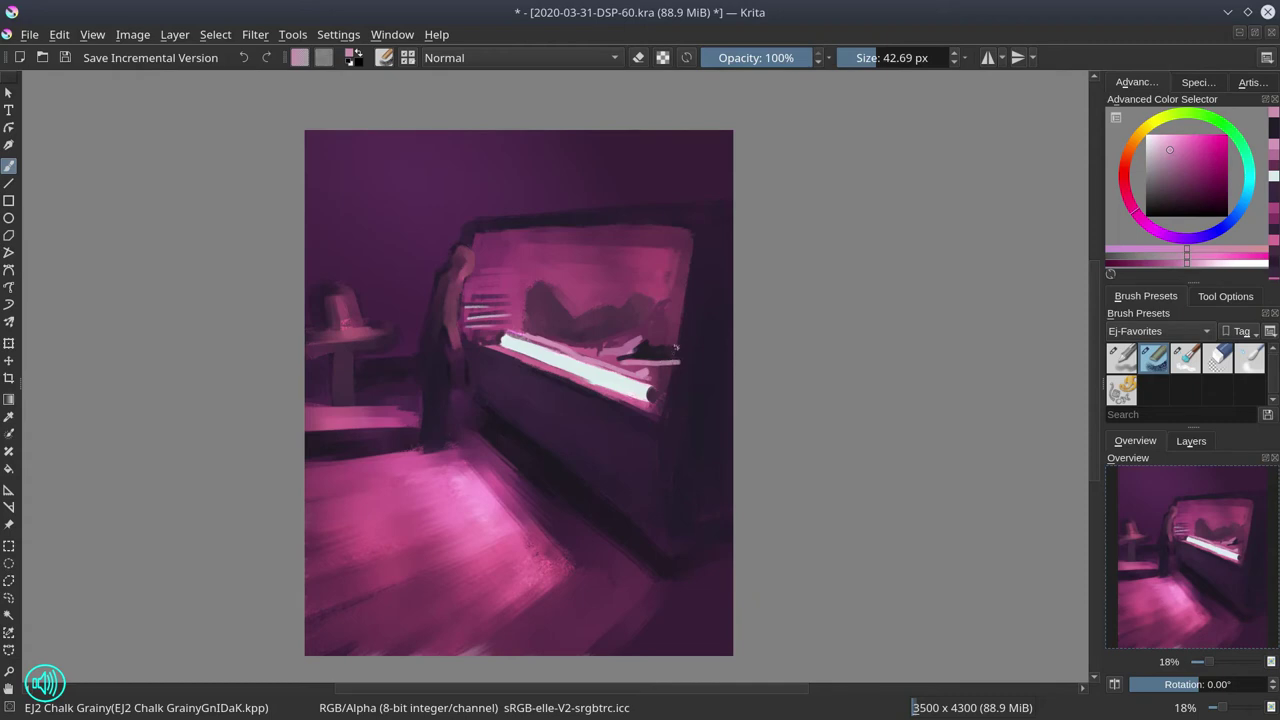
ctrl+click(680, 360)
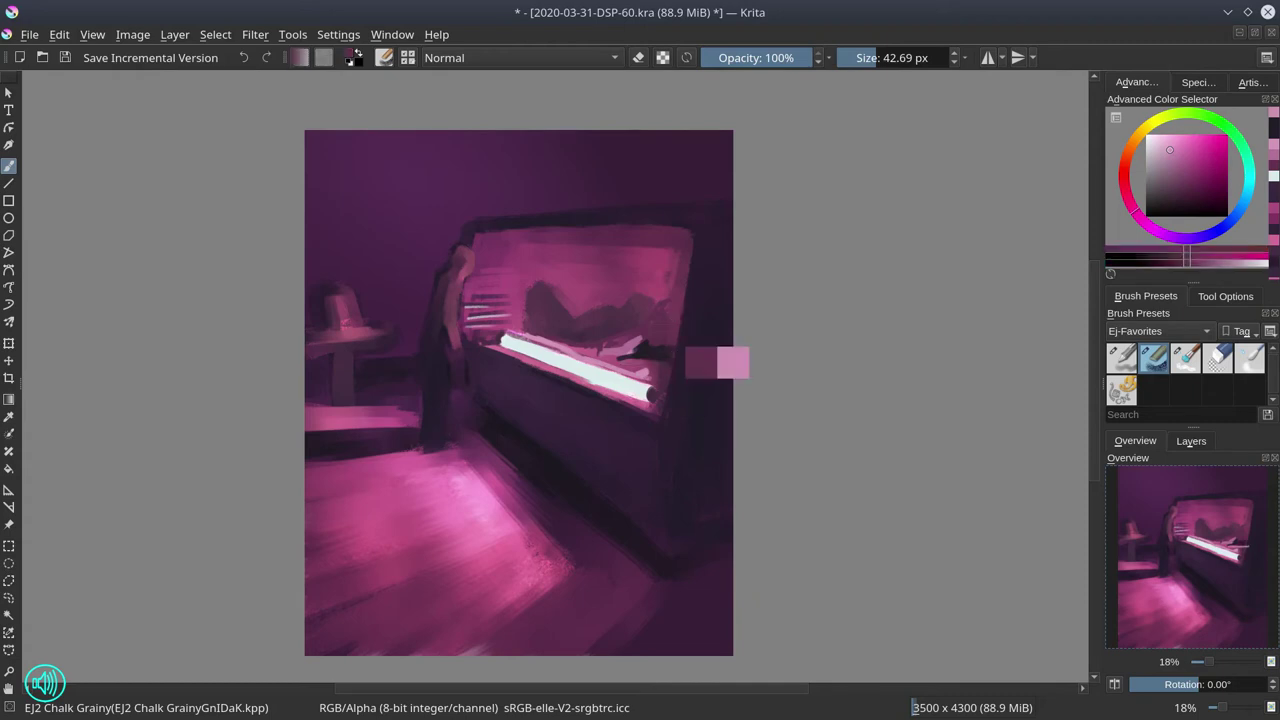
drag(632, 360, 664, 362)
ctrl+click(651, 353)
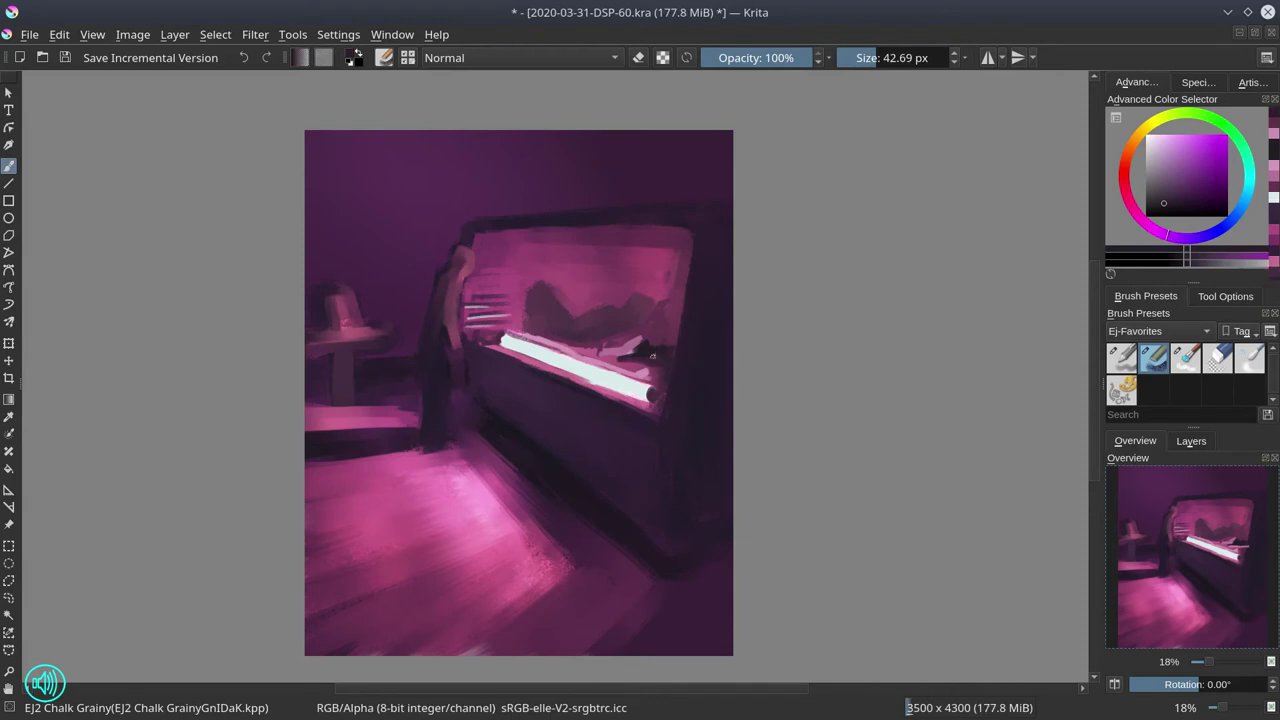
- Paint a near-white curved stroke above the bar's lower end and trim its tip with sampled dark magenta at about 47 px
shift+drag(667, 343, 673, 341)
ctrl+click(630, 382)
shift+drag(630, 380, 622, 380)
drag(606, 354, 660, 322)
ctrl+click(665, 345)
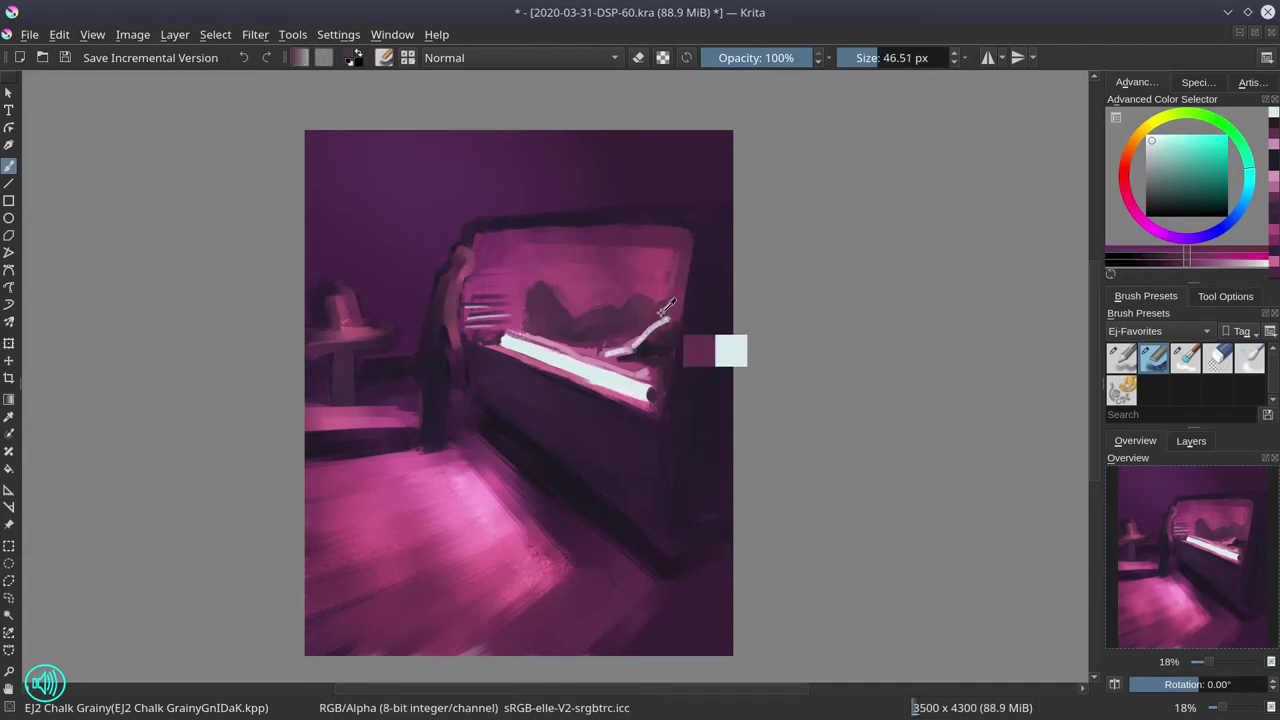
drag(662, 311, 669, 318)
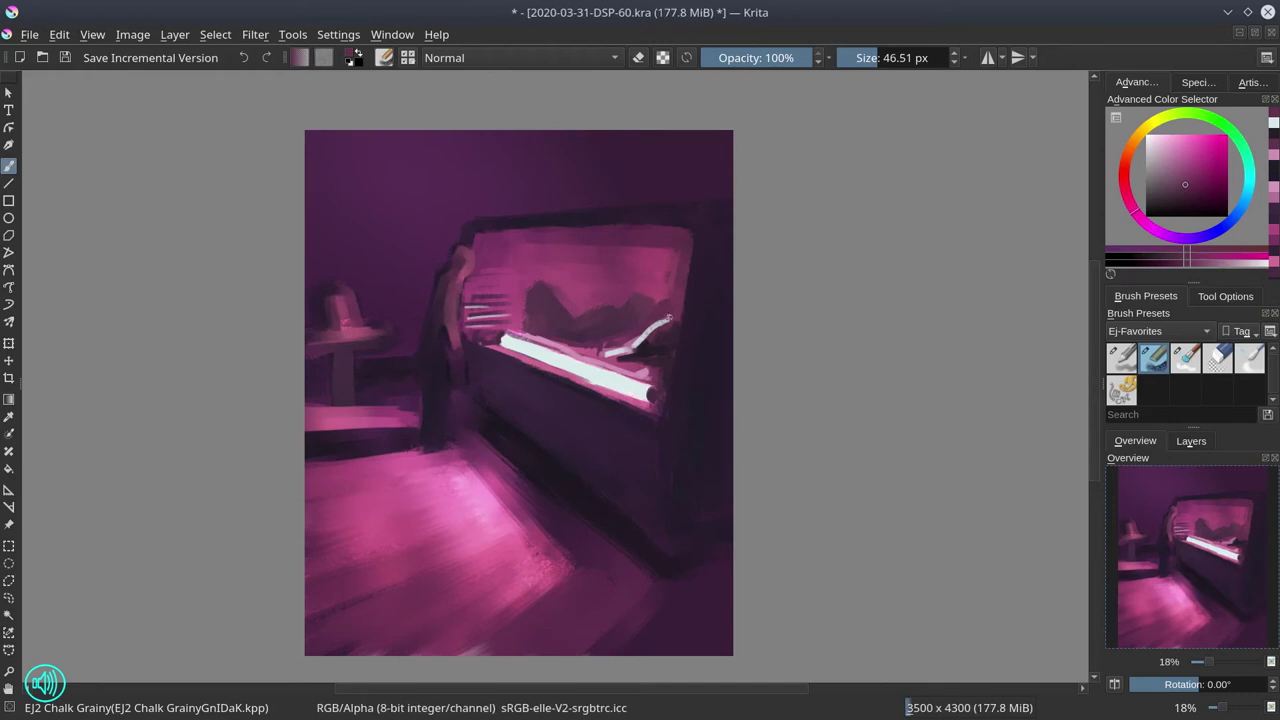
- Smooth the opening's background with broad sampled magenta strokes and recut the dark mound's outline at about 112 px
ctrl+click(549, 256)
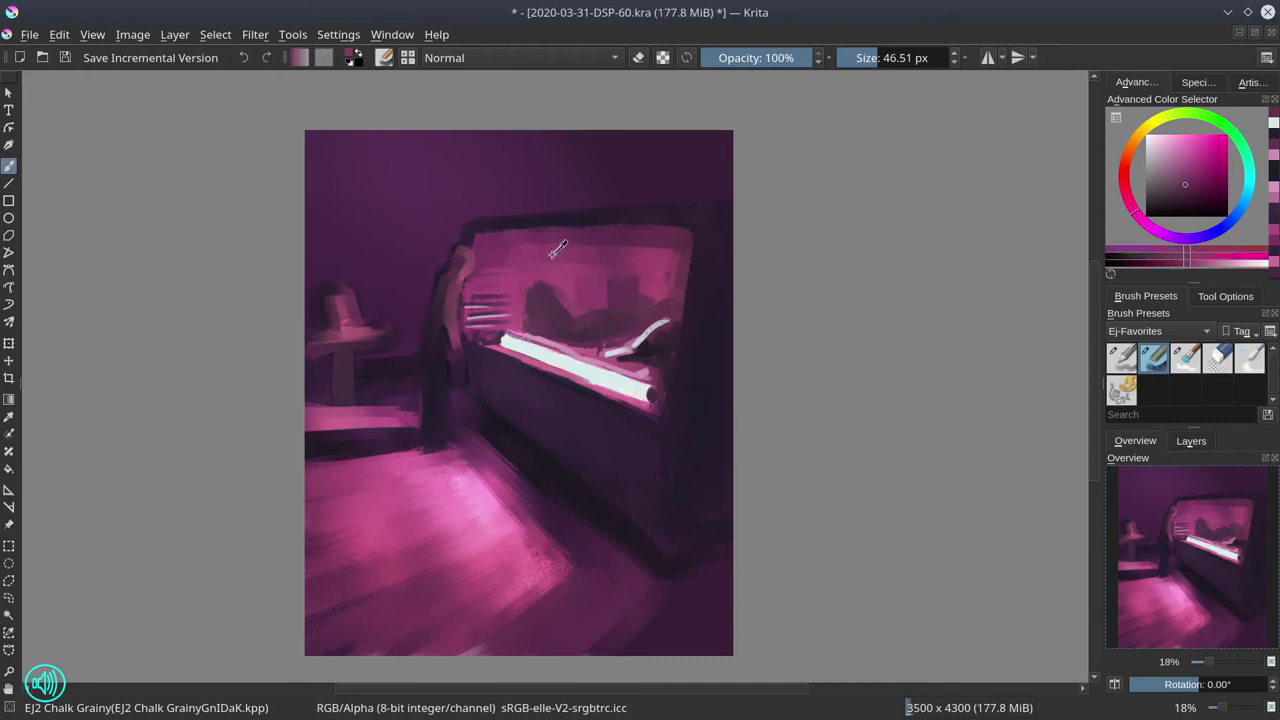
drag(548, 252, 650, 239)
mouse_move(517, 239)
mouse_down()
mouse_move(687, 232)
mouse_move(679, 267)
mouse_move(687, 257)
mouse_move(652, 258)
mouse_up()
ctrl+click(660, 258)
drag(574, 264, 662, 258)
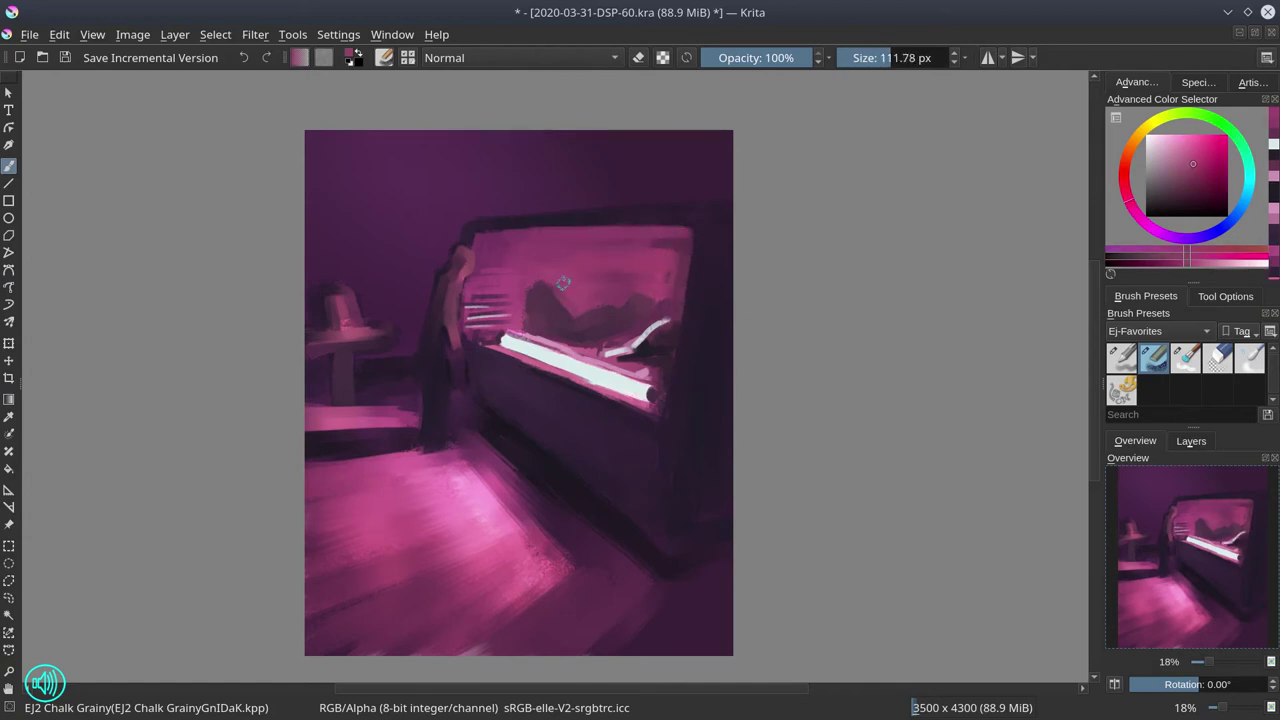
drag(542, 275, 562, 298)
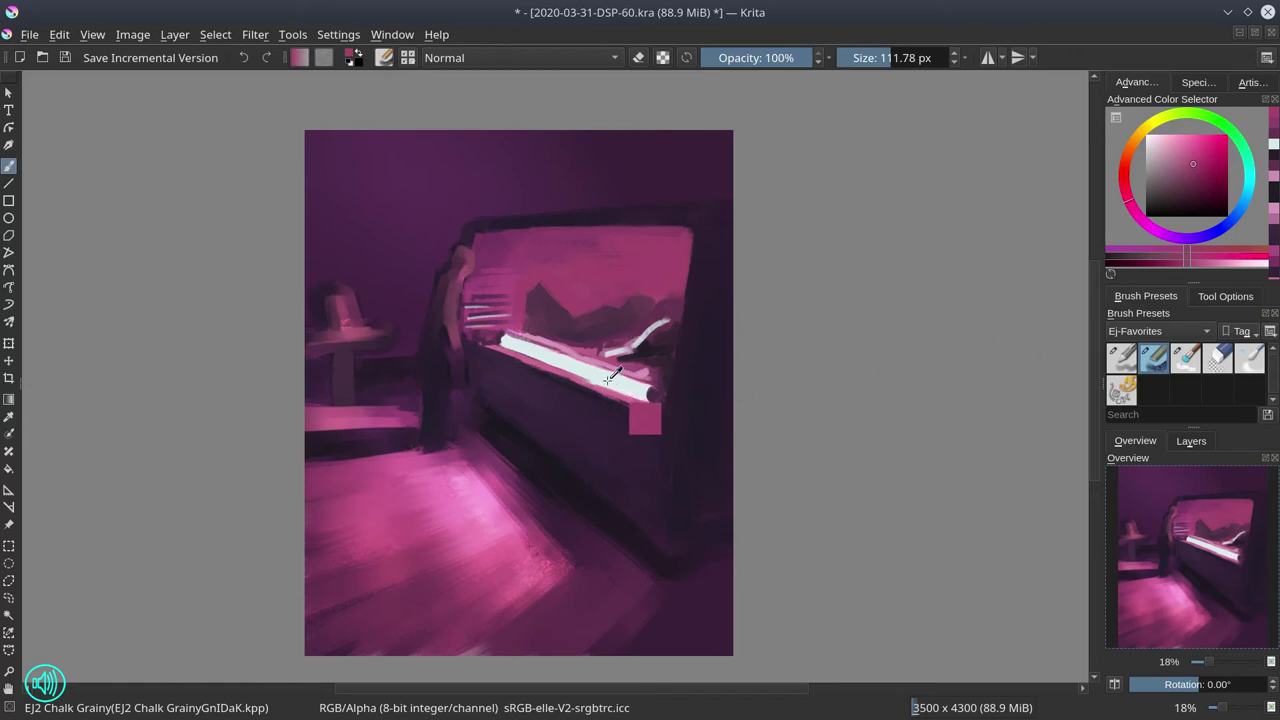
- Sample the bar's near-white, reduce the brush to about 53 px, and dab a small highlight on the middle of the dark mound
ctrl+click(590, 375)
drag(601, 327, 597, 328)
key(bracketleft)
key(bracketleft)
key(bracketleft)
key(bracketleft)
key(bracketleft)
key(bracketleft)
key(bracketleft)
key(bracketleft)
key(bracketleft)
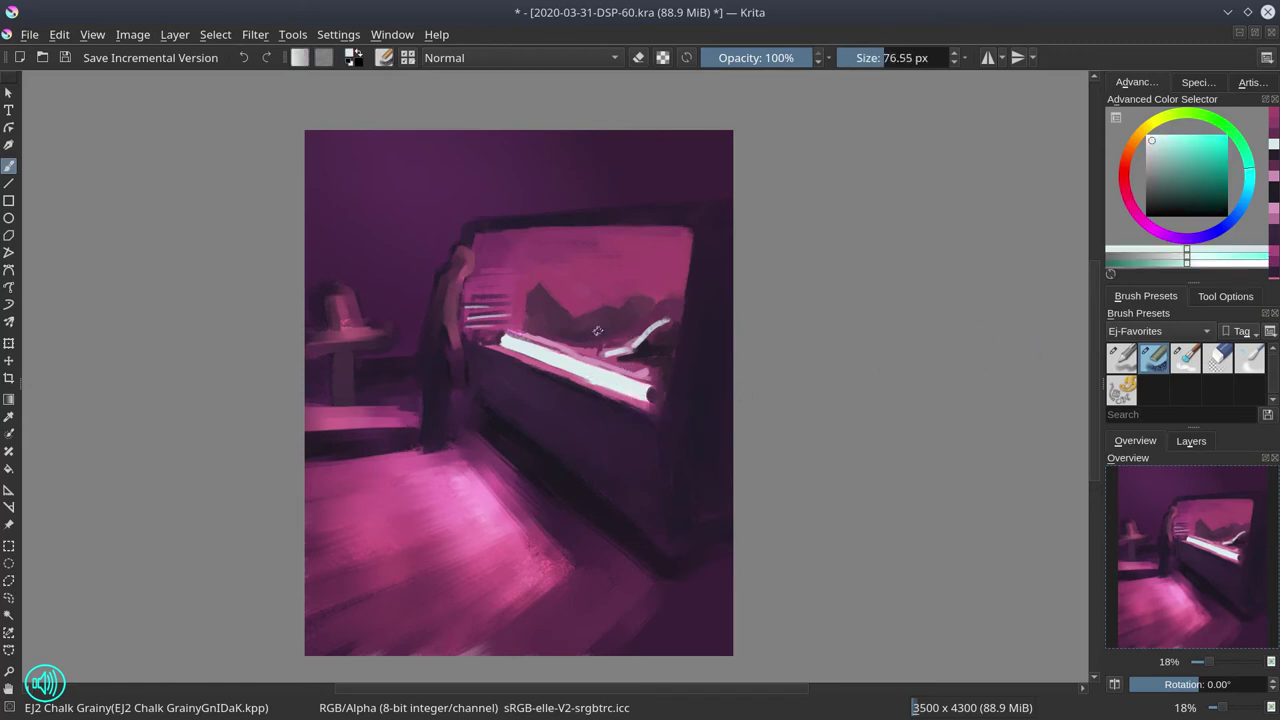
click(585, 333)
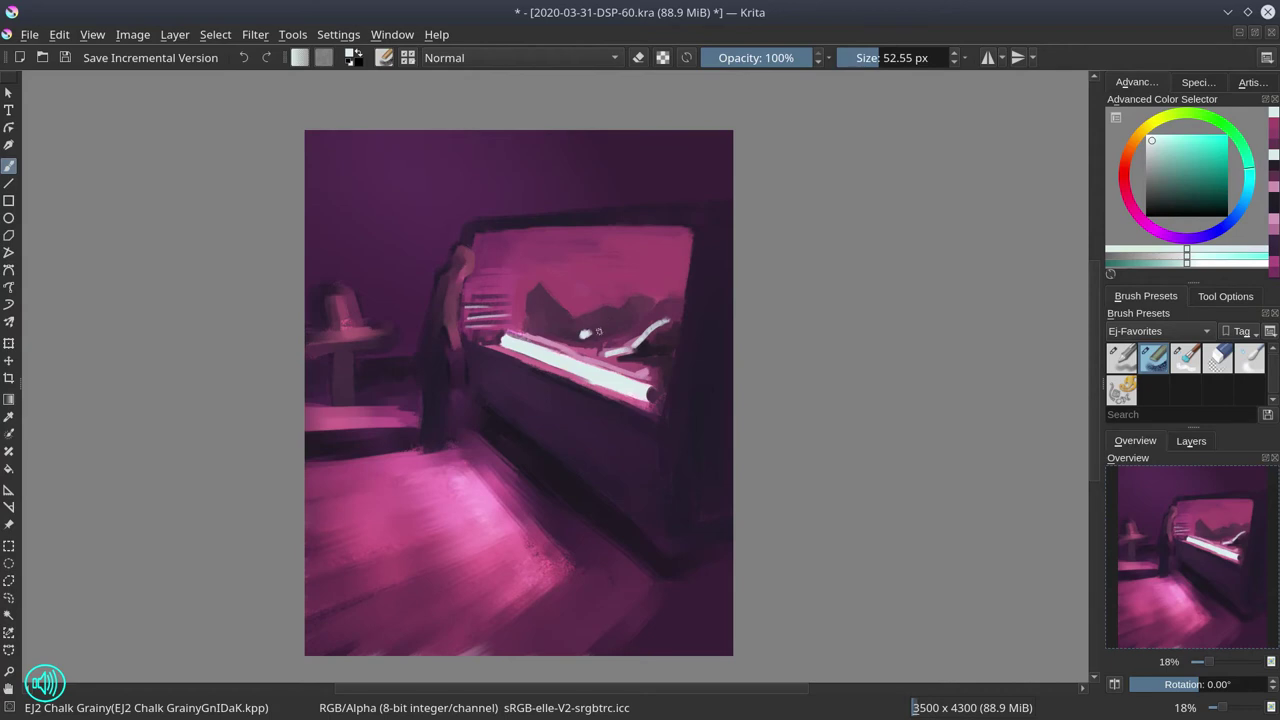
- Repaint the small highlight as a dusty beige-pink bent stroke and trim it with sampled dark purple at about 46 px
click(1164, 167)
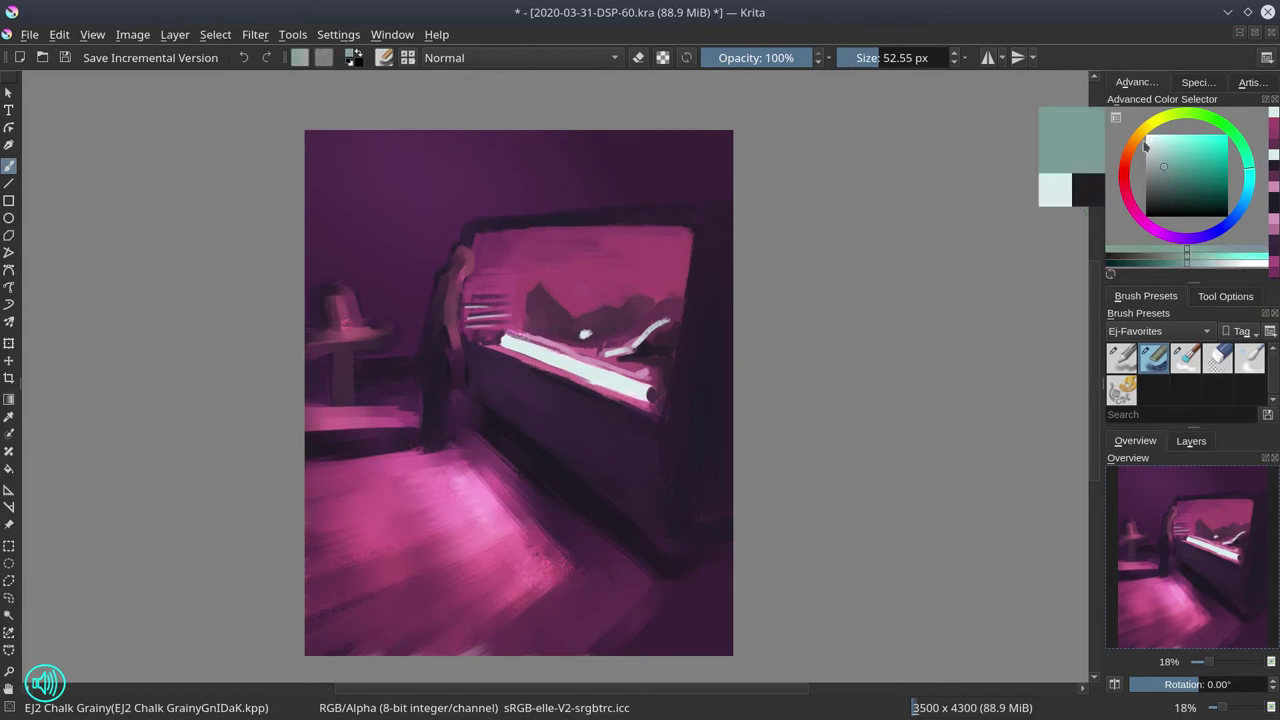
ctrl+click(636, 328)
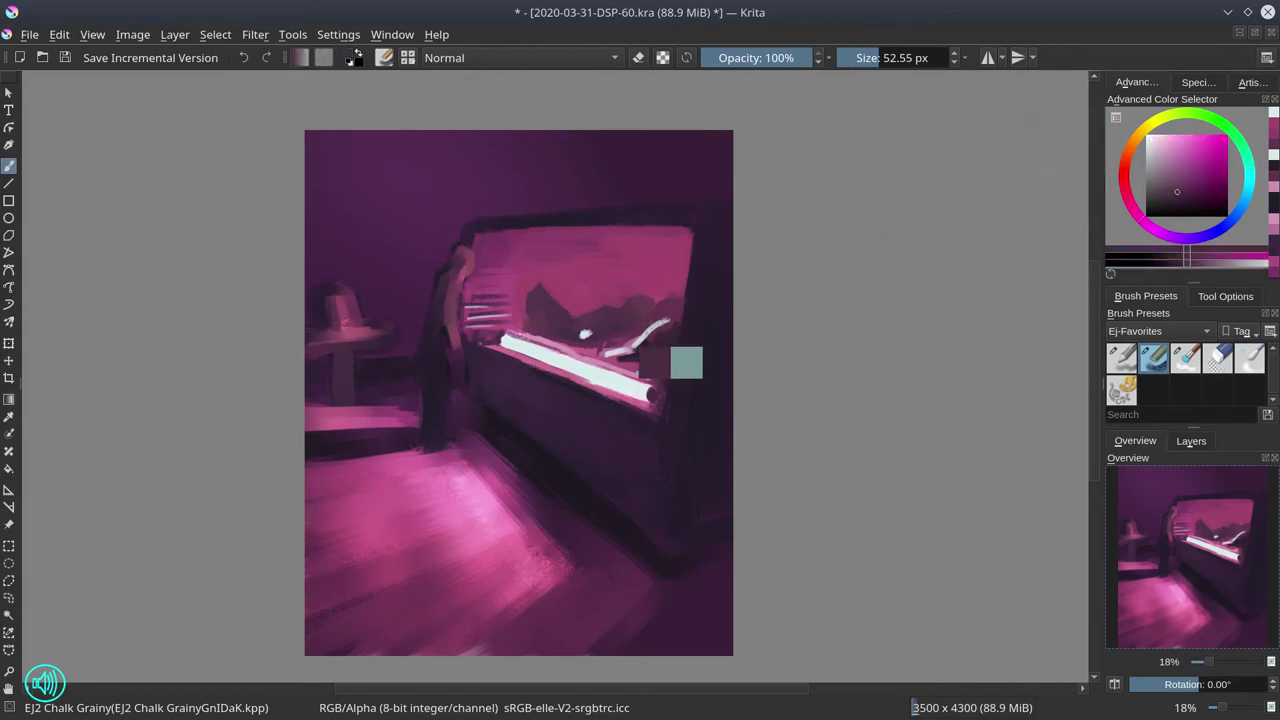
click(1166, 163)
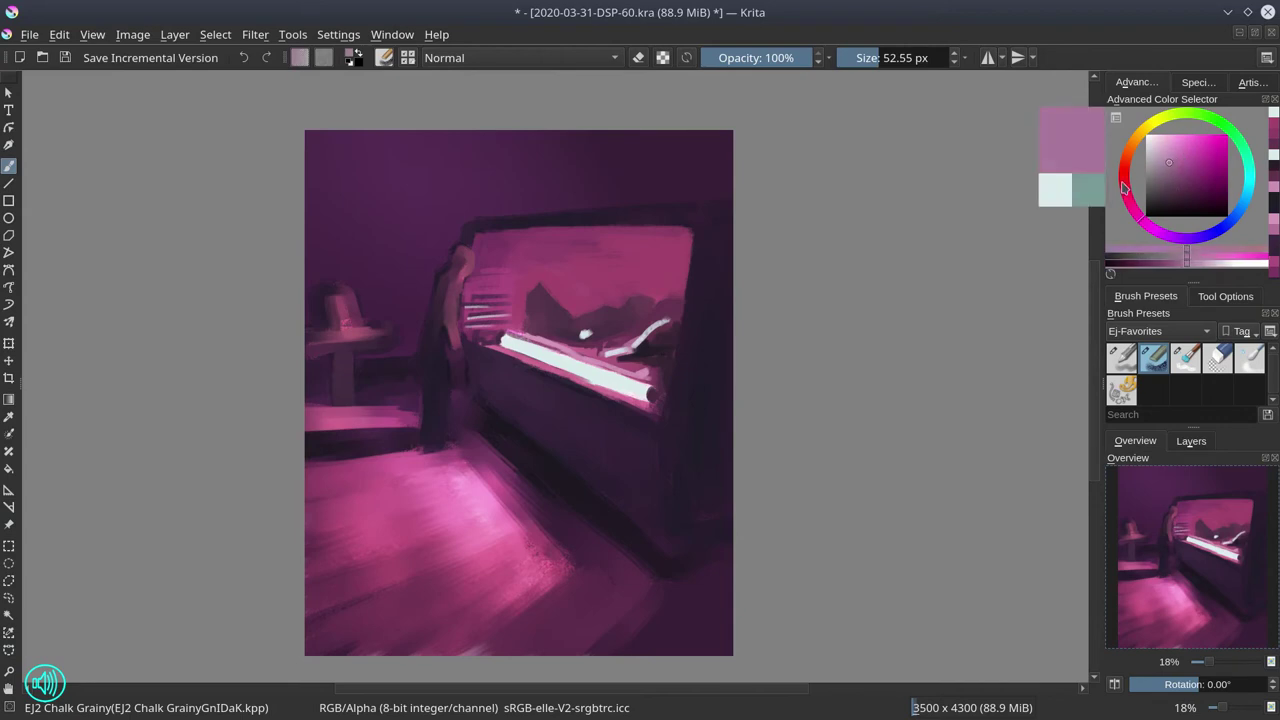
click(1123, 182)
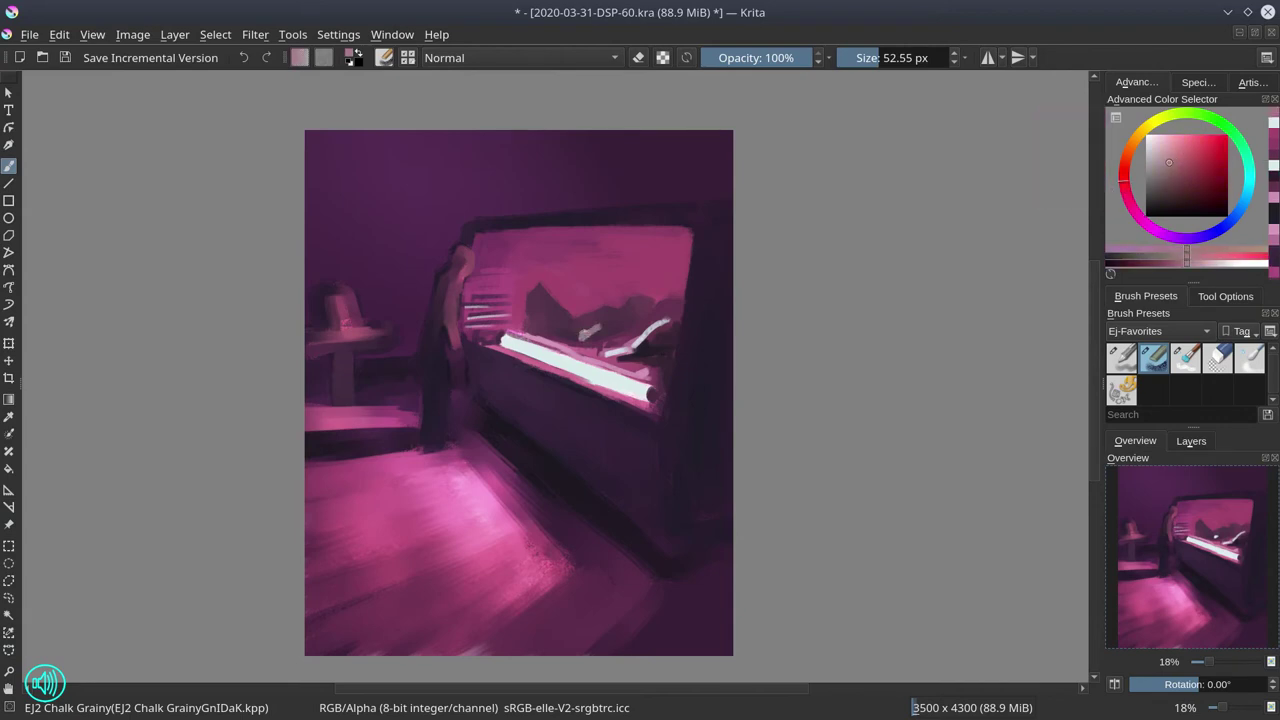
drag(584, 334, 606, 321)
key(bracketleft)
ctrl+click(611, 330)
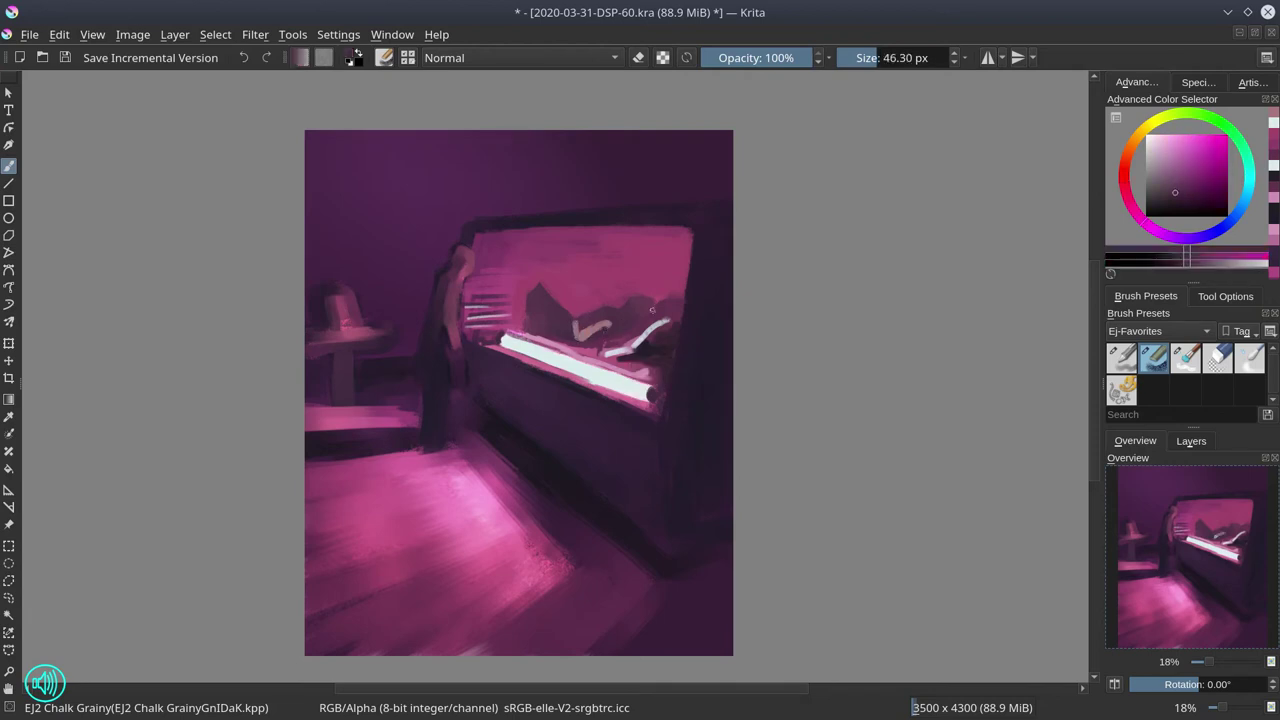
drag(605, 336, 594, 339)
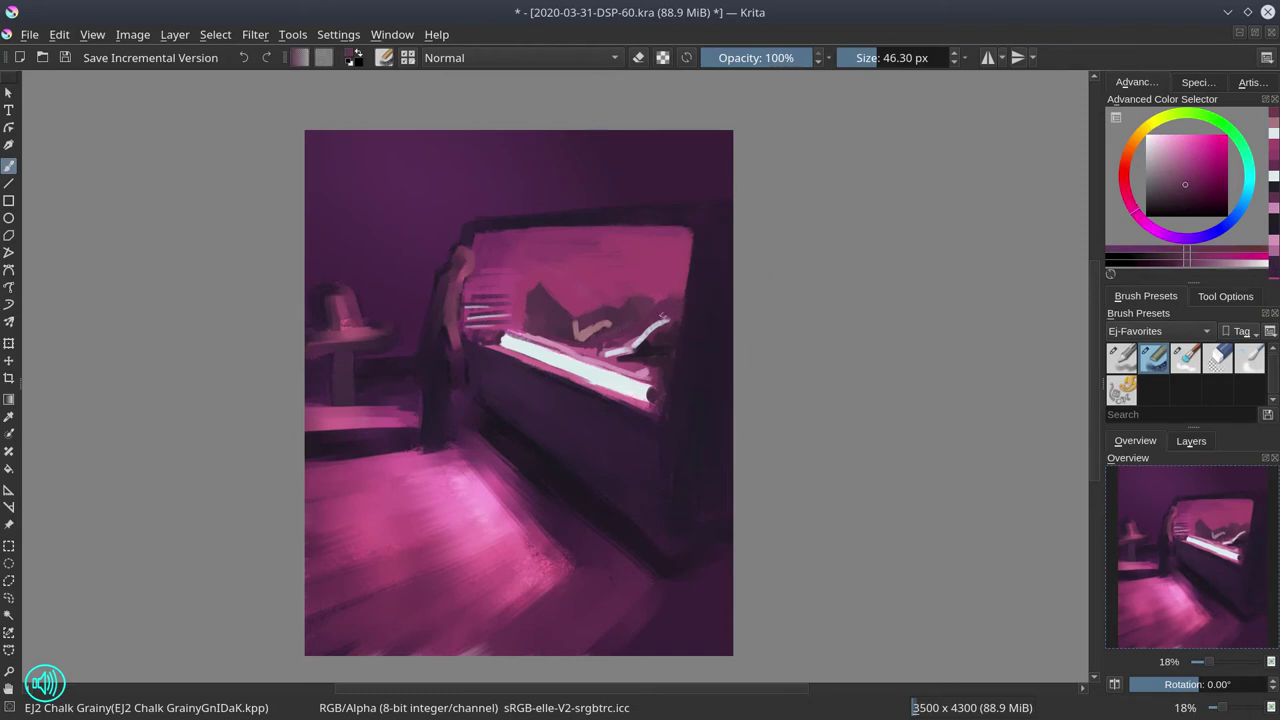
- Add muted mauve strokes around the beige bent stroke and paint a round beige shape on the mound's right peak
click(1176, 169)
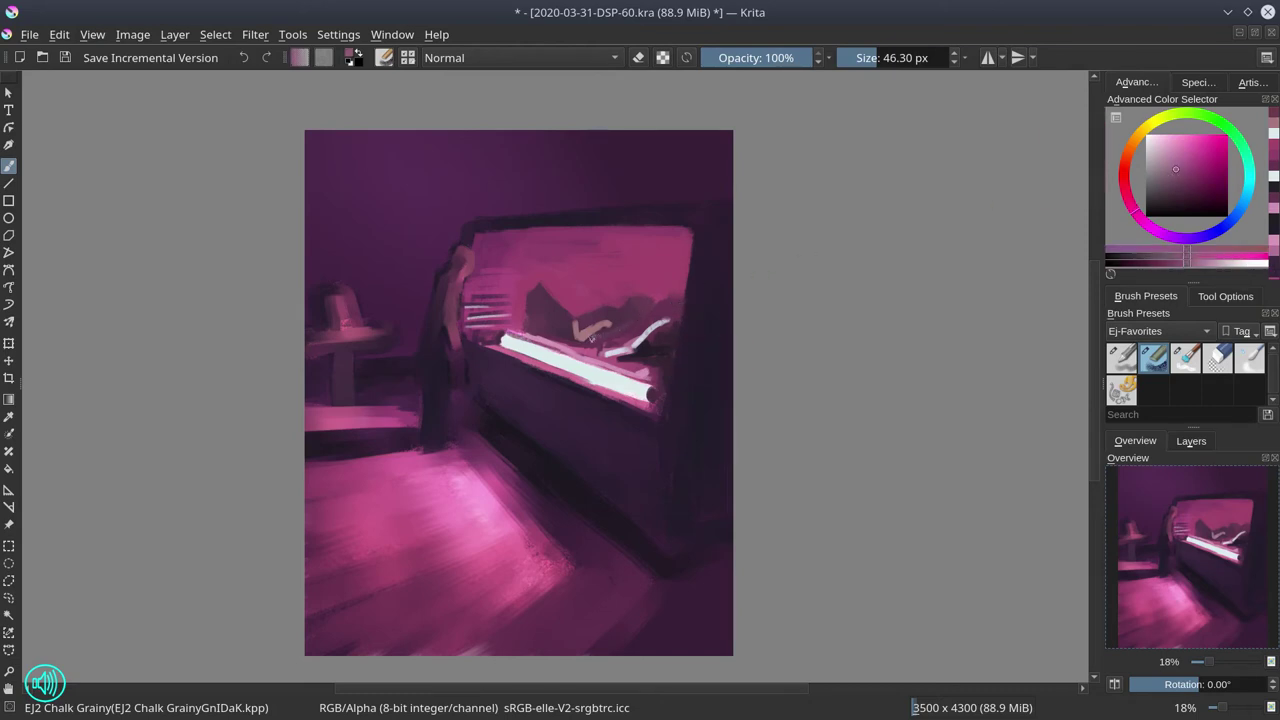
mouse_move(595, 338)
mouse_down()
mouse_move(628, 328)
mouse_move(543, 326)
mouse_up()
key(ctrl+z)
ctrl+click(541, 292)
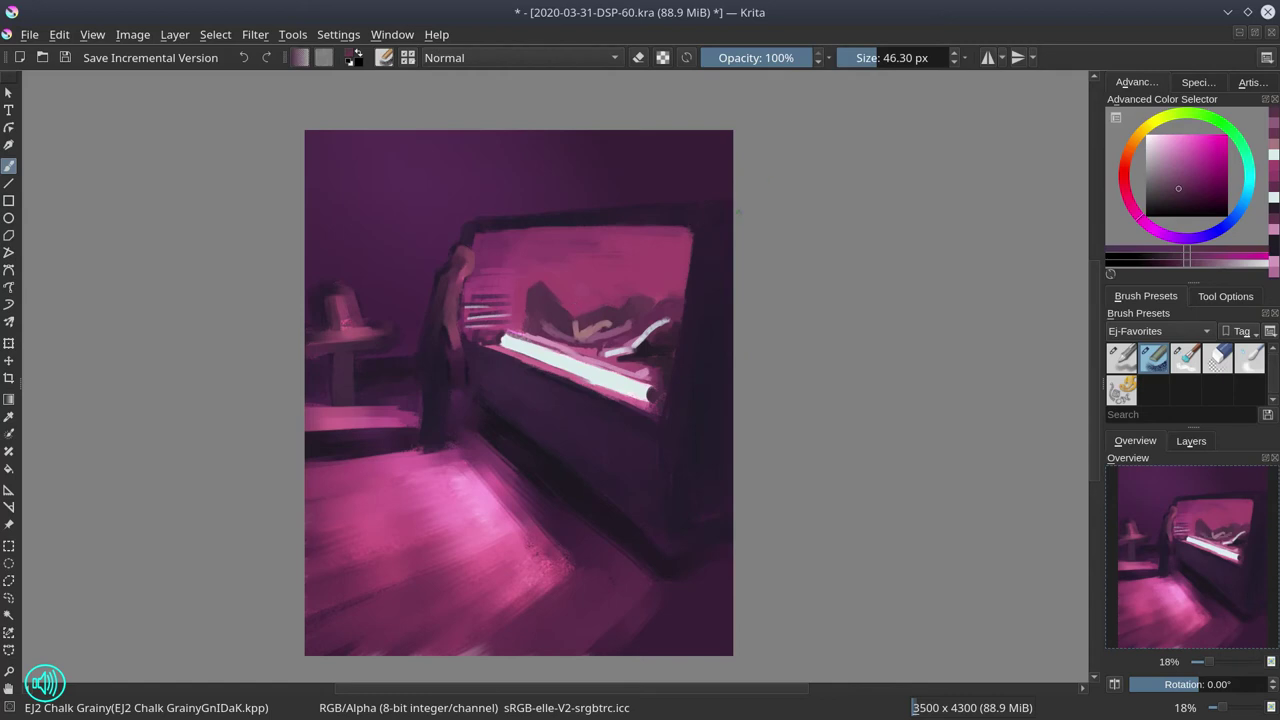
ctrl+click(597, 327)
drag(626, 307, 637, 307)
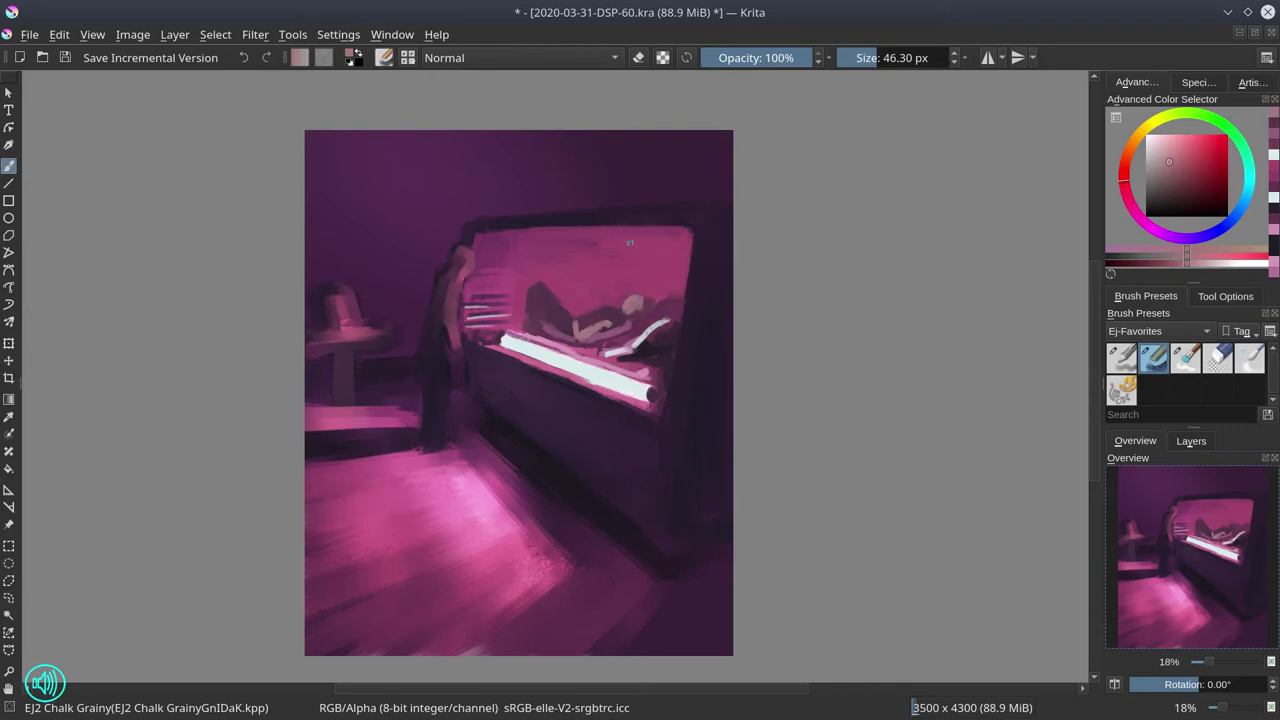
- Build up a pointed peak in the middle of the dark mound with sampled dark purple and shade beneath it in near-black
ctrl+click(600, 348)
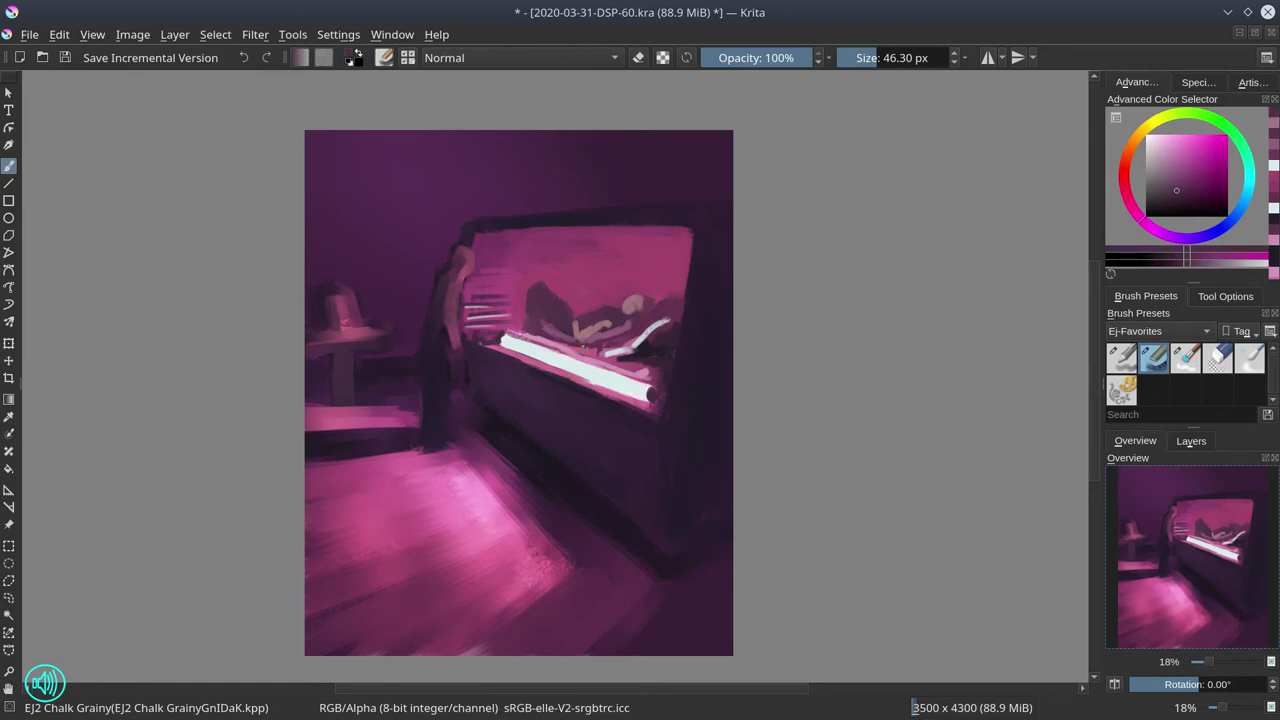
mouse_move(577, 287)
mouse_down()
mouse_move(583, 316)
mouse_move(612, 308)
mouse_move(576, 317)
mouse_up()
ctrl+click(575, 307)
ctrl+click(660, 346)
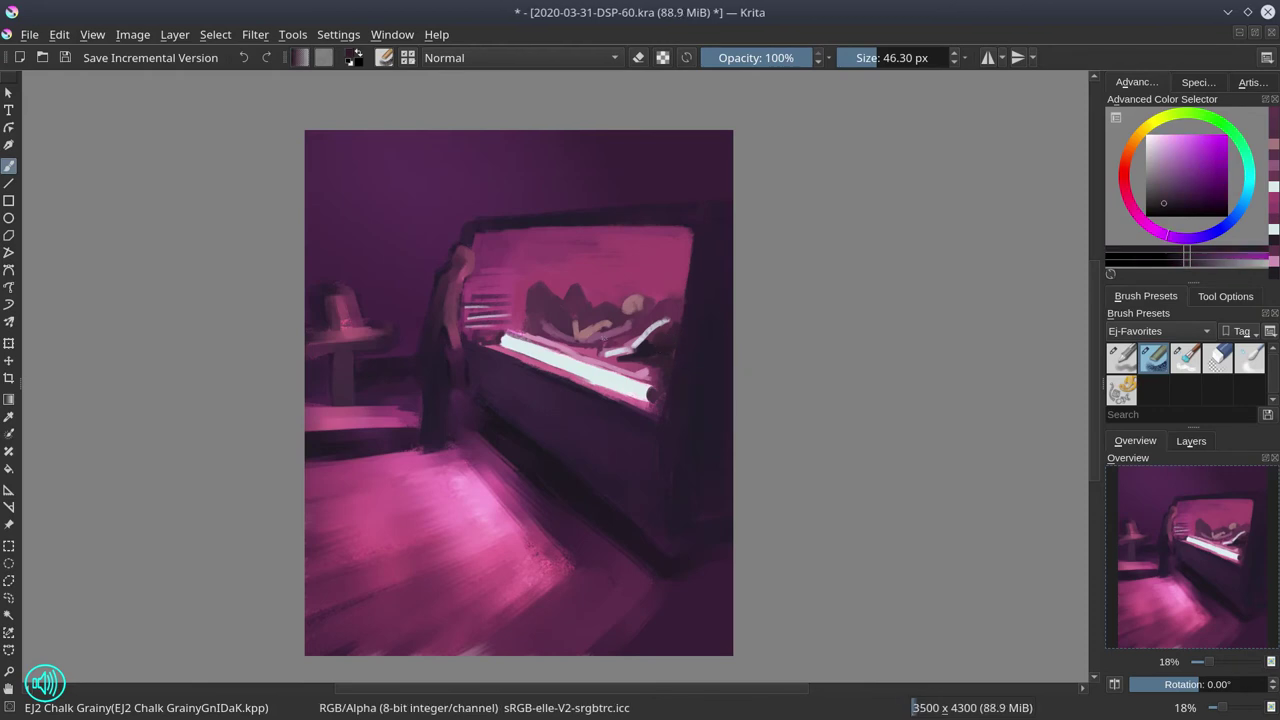
drag(566, 307, 579, 313)
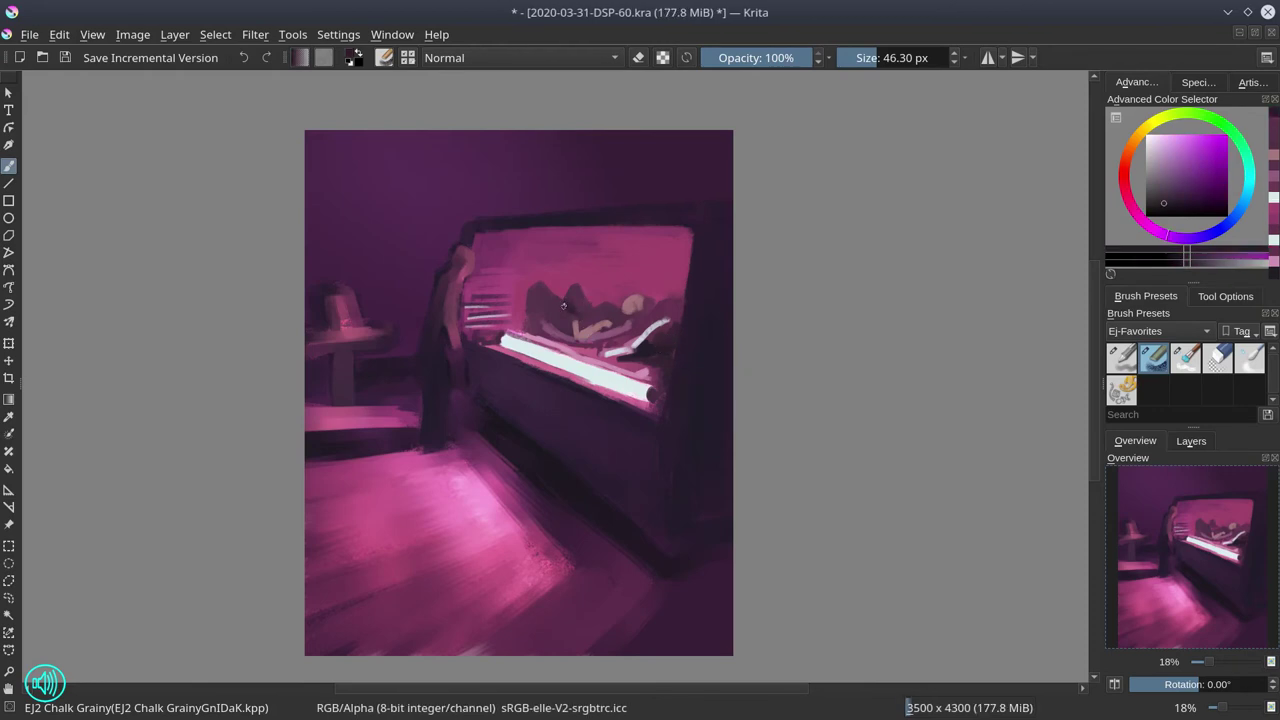
- Choose a darker purple and shade the left peak of the mound at about 51 px
ctrl+click(583, 335)
click(1174, 205)
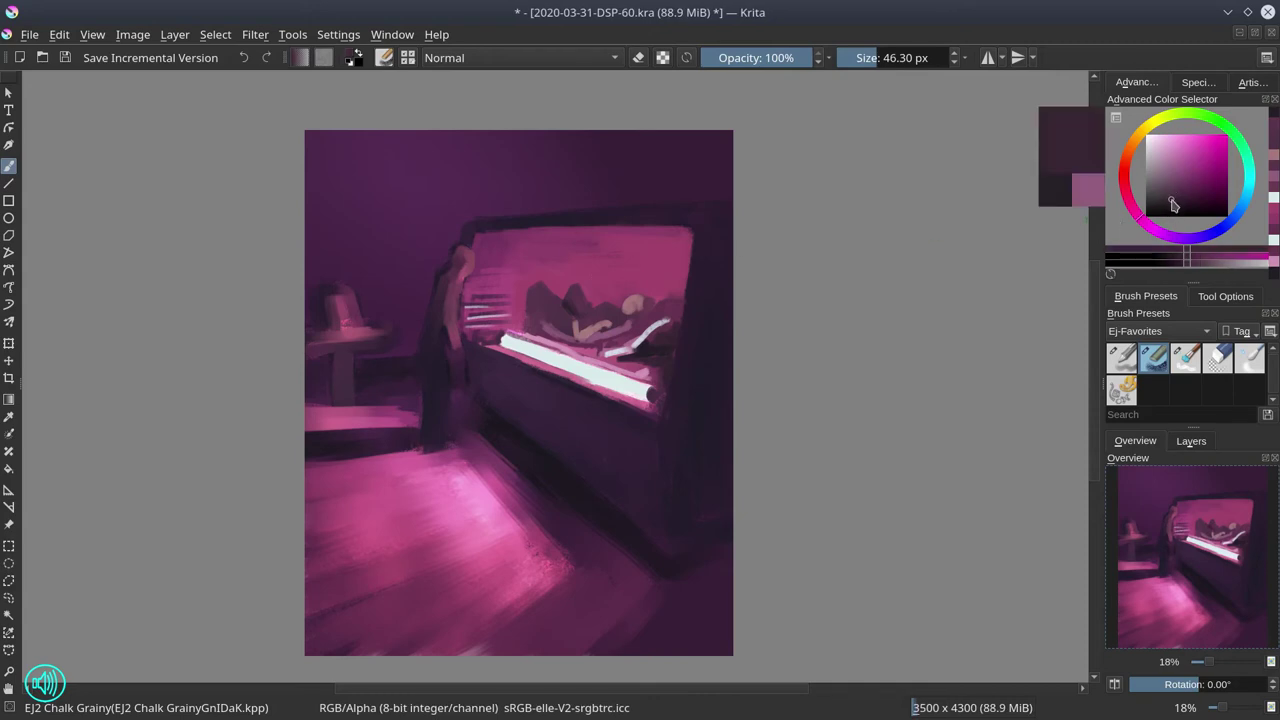
drag(1172, 201, 1178, 200)
mouse_move(546, 295)
shift+mouse_down()
mouse_move(541, 321)
mouse_move(557, 328)
shift+mouse_up()
- Add a near-white curved highlight along the left peak's base and trim its edge with sampled dark purple at 45 px
ctrl+click(607, 382)
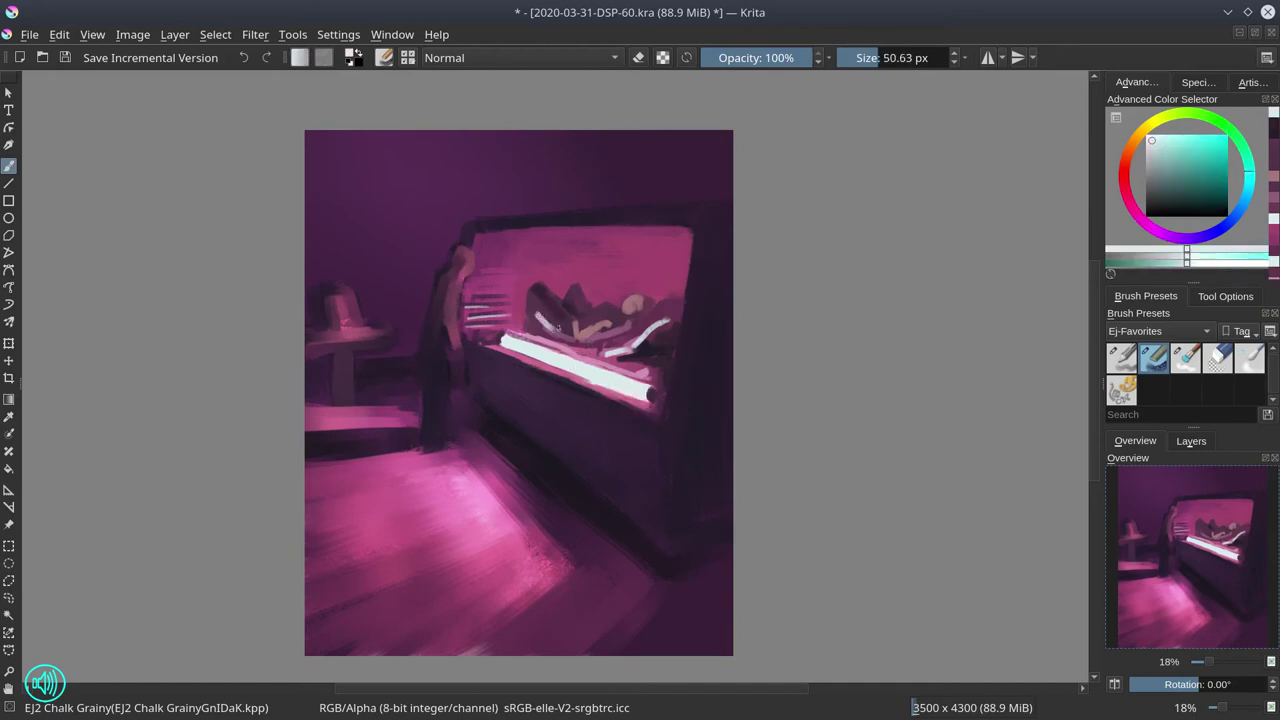
key(bracketleft)
ctrl+click(565, 295)
drag(529, 312, 529, 328)
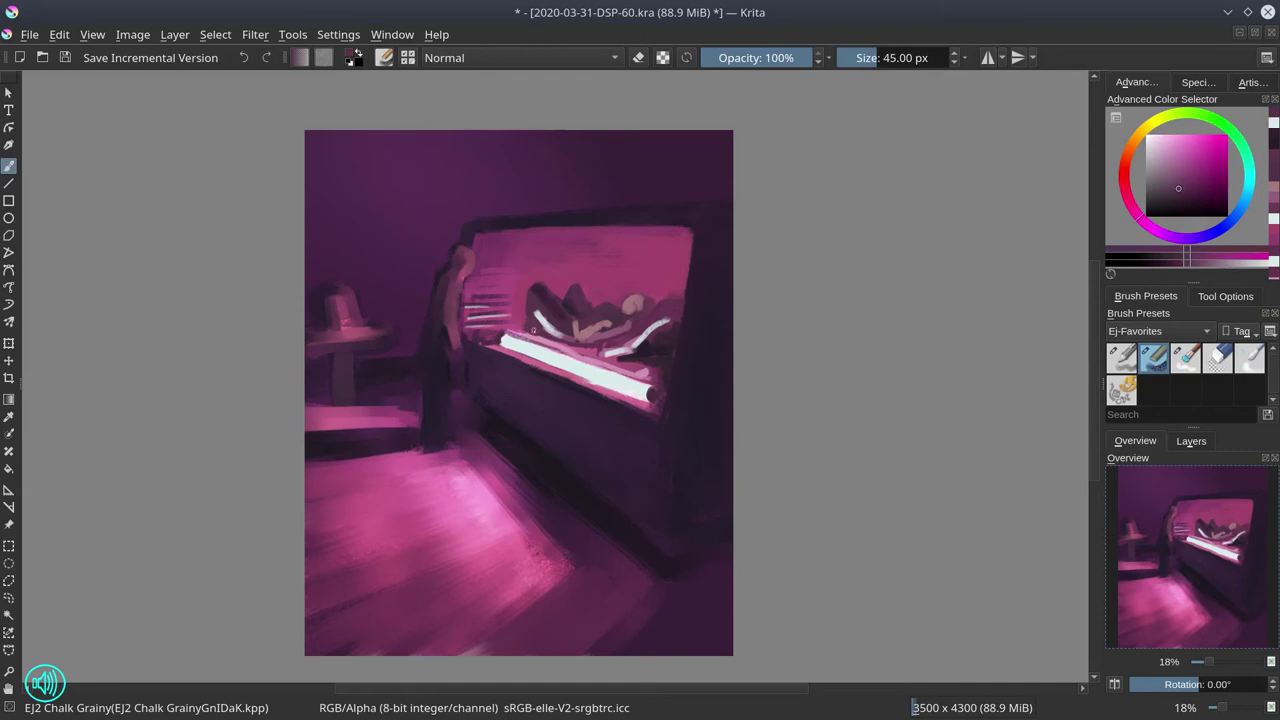
- Refine the dark mound's middle peak and right slope with sampled dark purple tones at 45 px
ctrl+click(577, 291)
mouse_move(578, 290)
mouse_down()
mouse_move(590, 300)
mouse_move(572, 309)
mouse_up()
ctrl+click(571, 304)
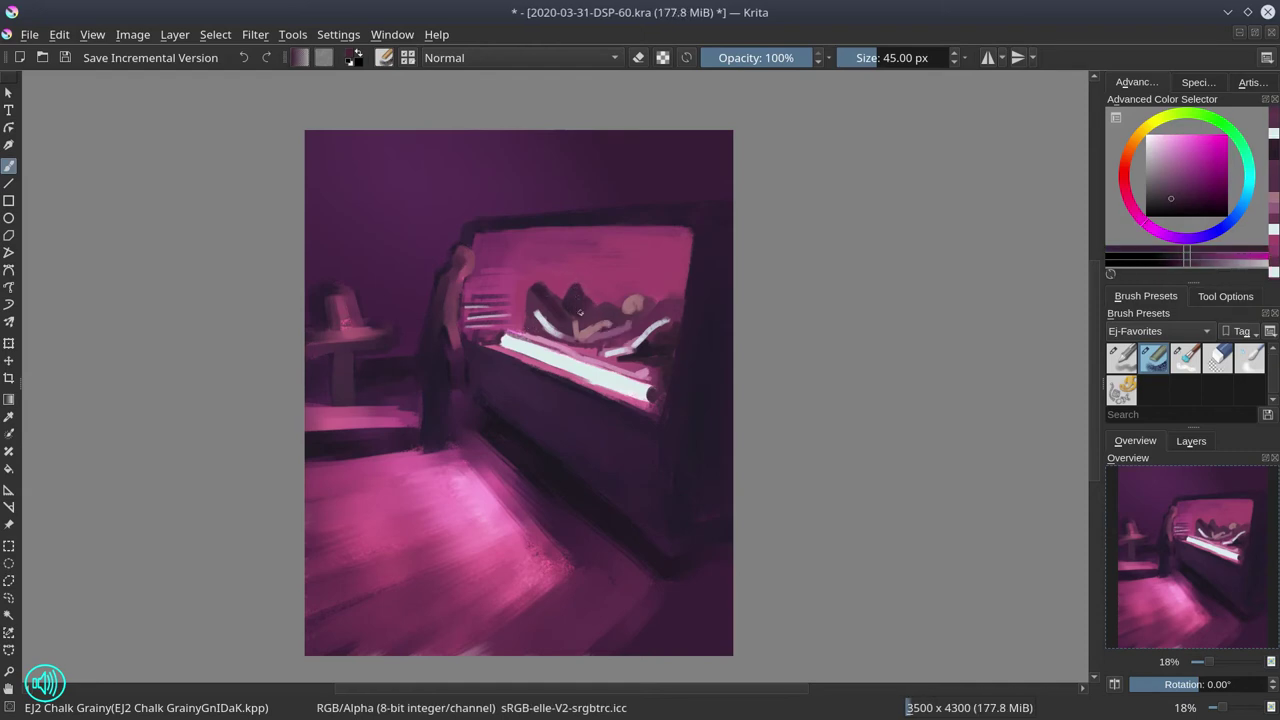
ctrl+click(600, 310)
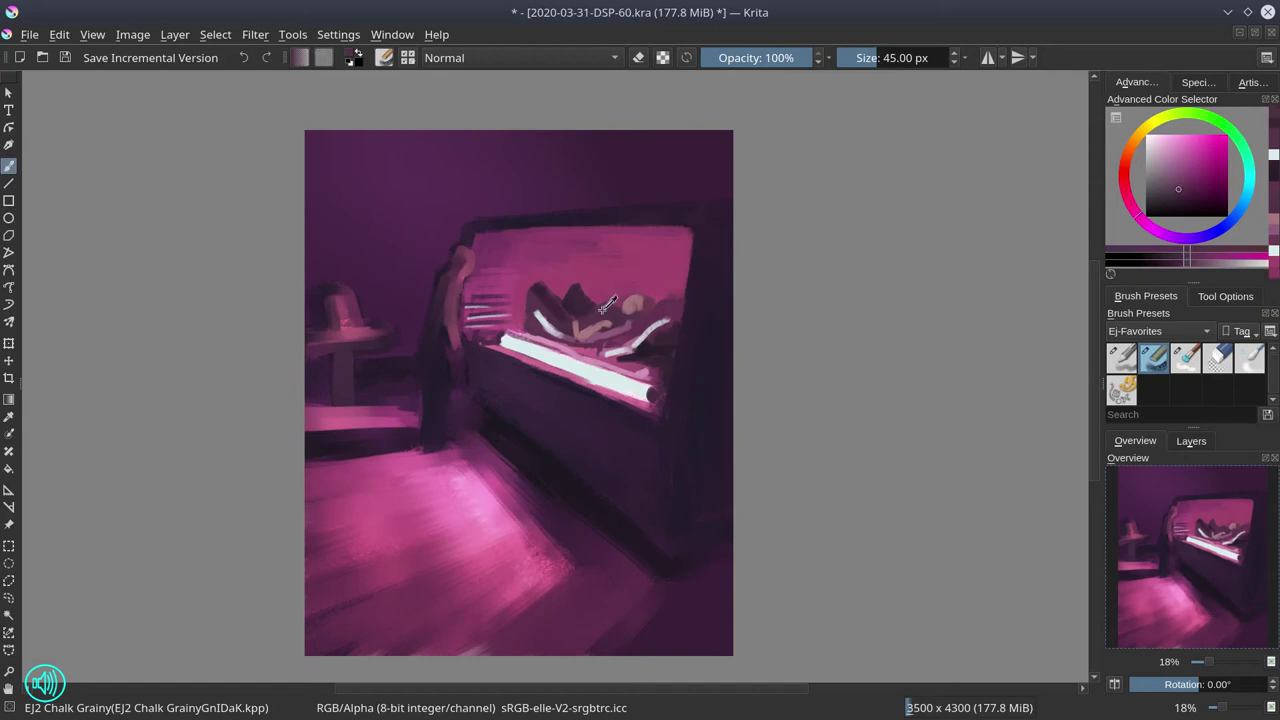
drag(620, 283, 623, 284)
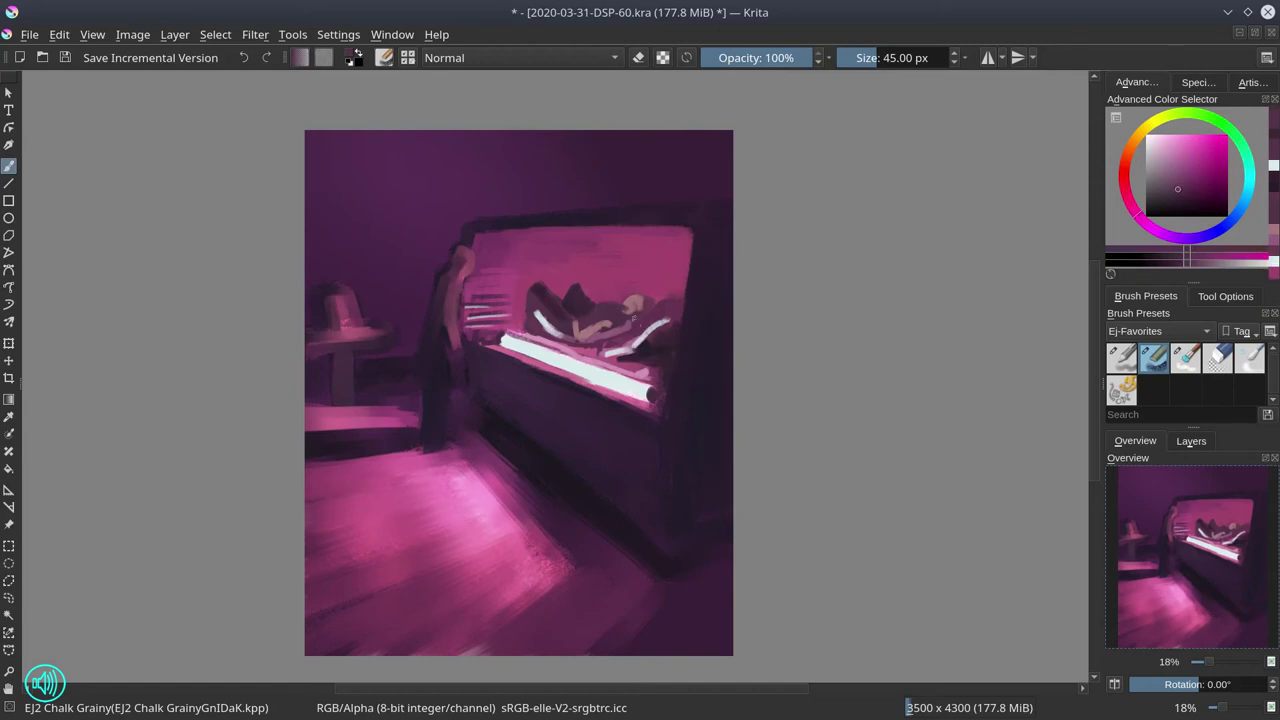
ctrl+click(638, 304)
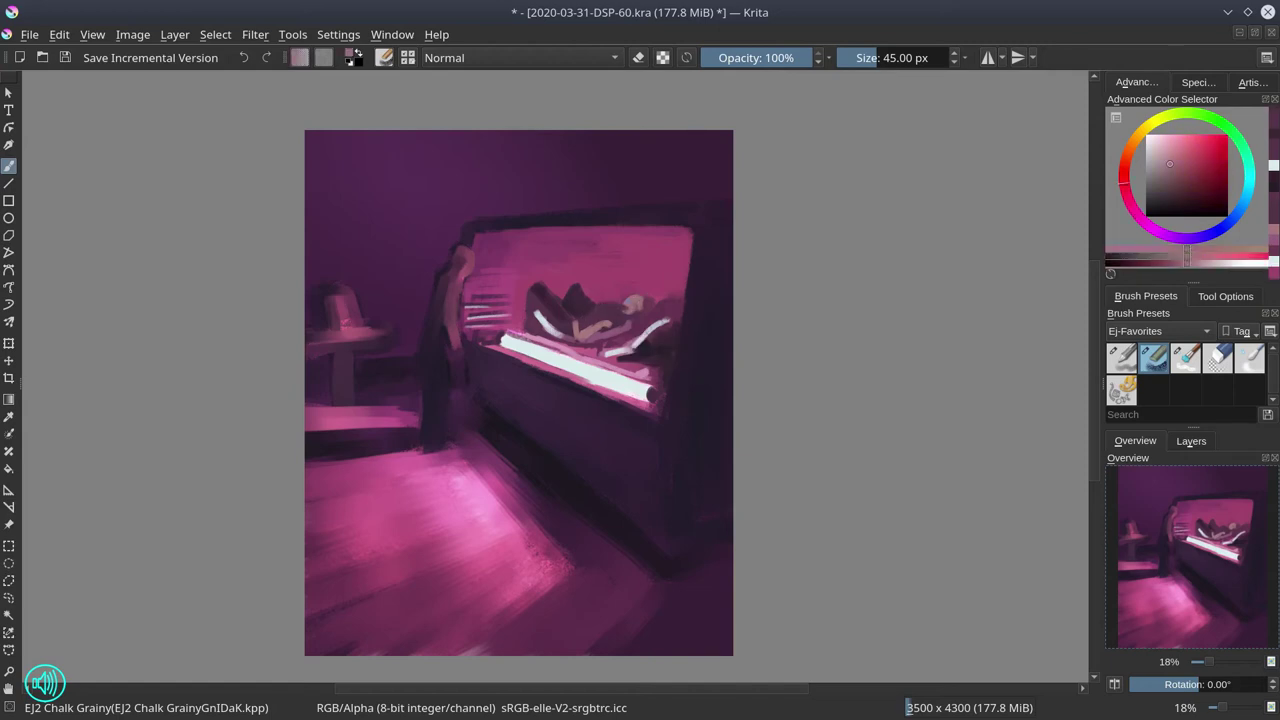
ctrl+click(591, 300)
drag(591, 300, 595, 309)
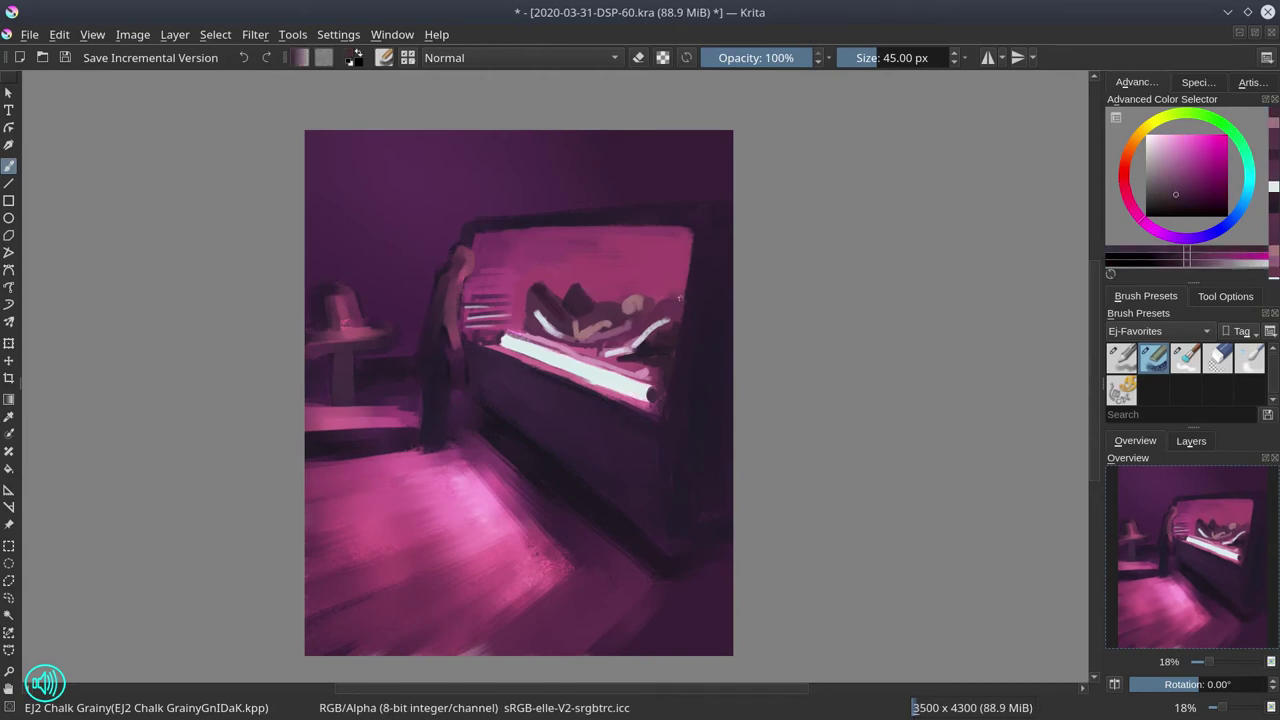
- Paint a dark purple hair shape around the round beige head using colors sampled from the mound
ctrl+click(583, 308)
ctrl+click(645, 297)
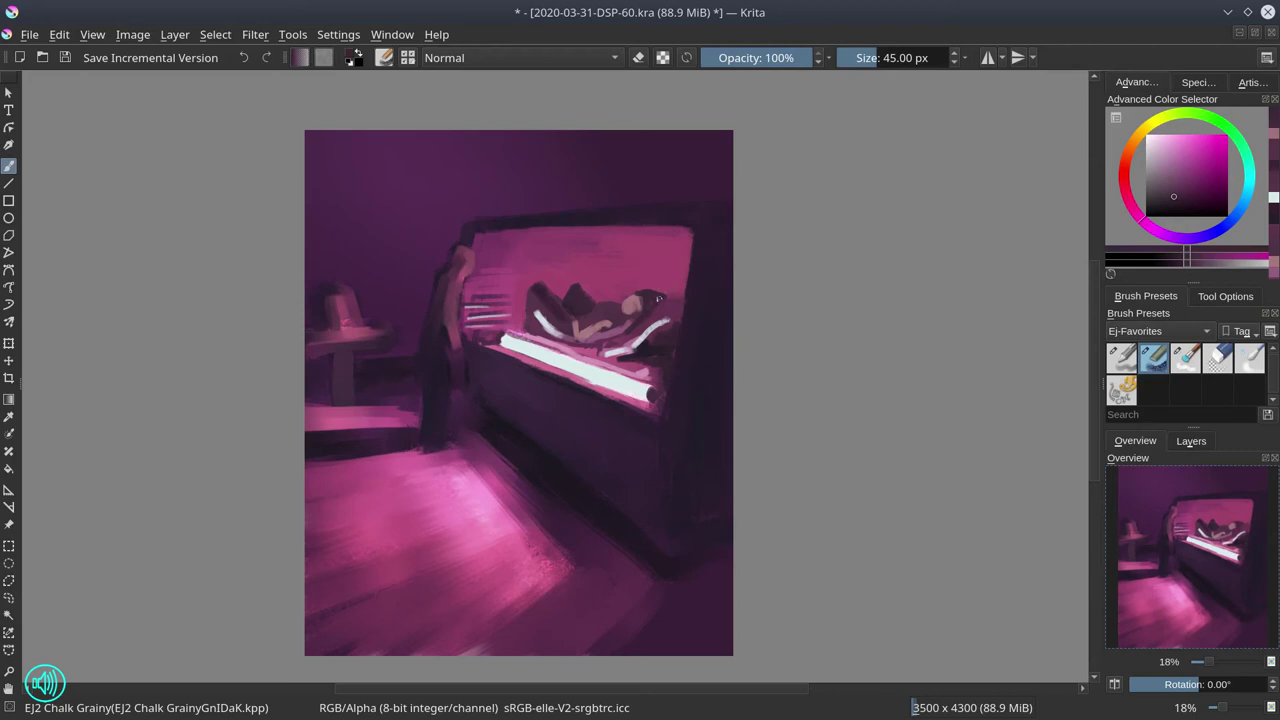
ctrl+click(641, 311)
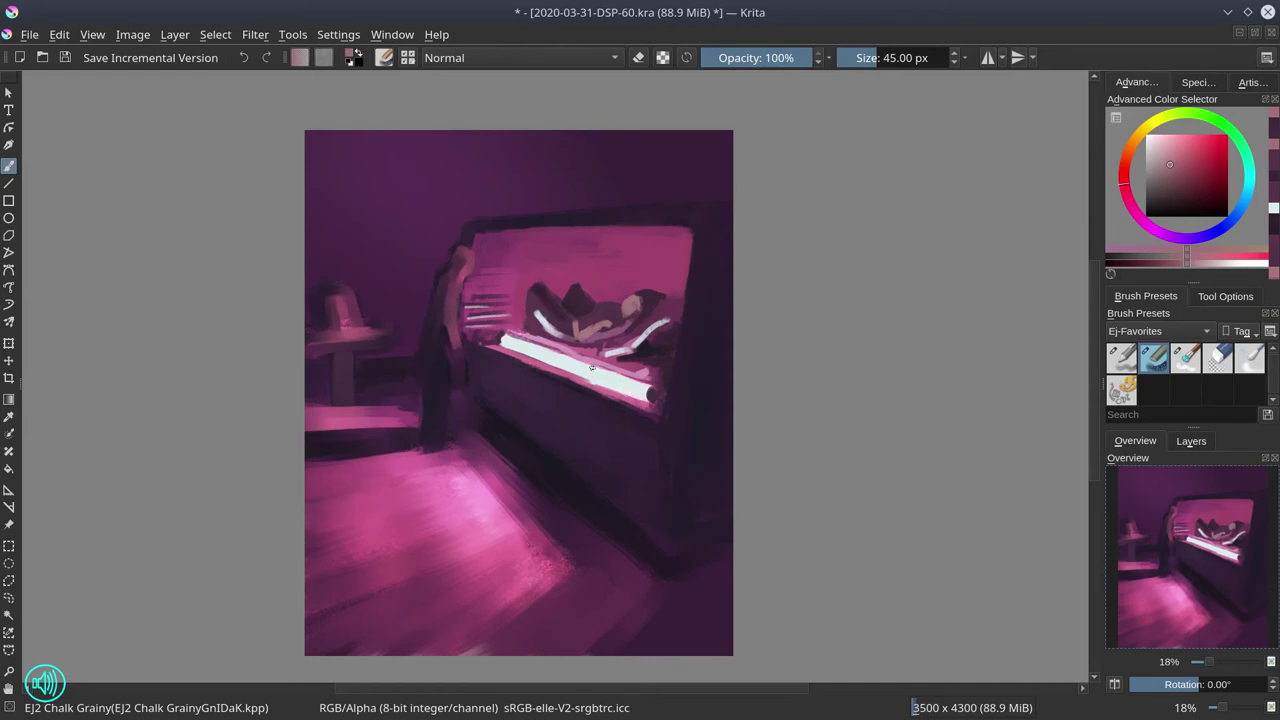
- Darken the frame's lower right corner with sampled near-black purple and extend it down to the canvas bottom at about 113 px
ctrl+click(666, 427)
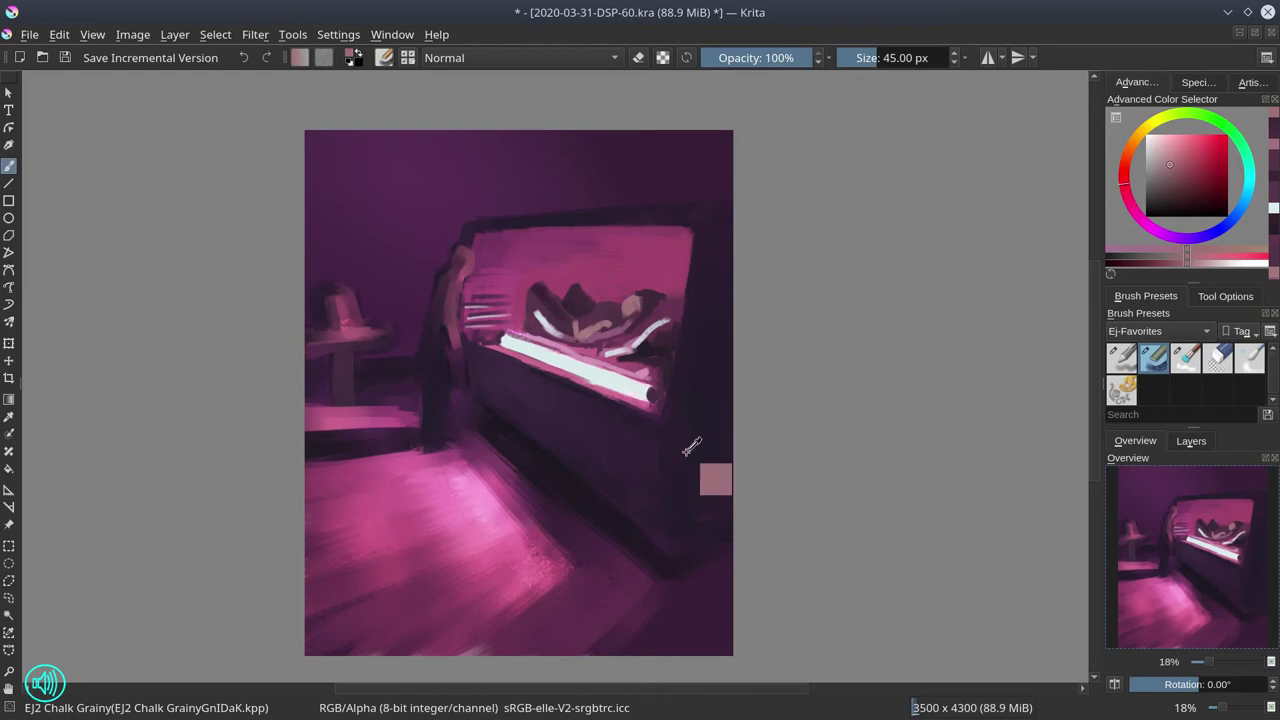
drag(683, 493, 674, 436)
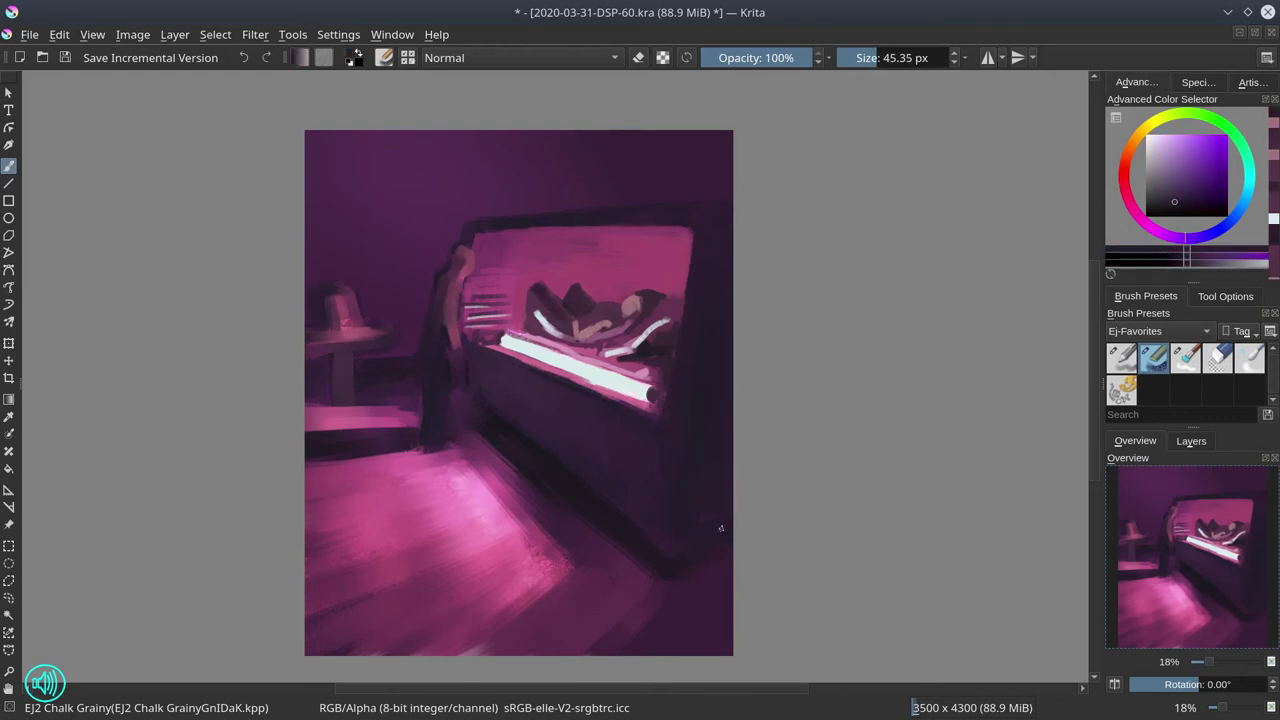
ctrl+click(673, 562)
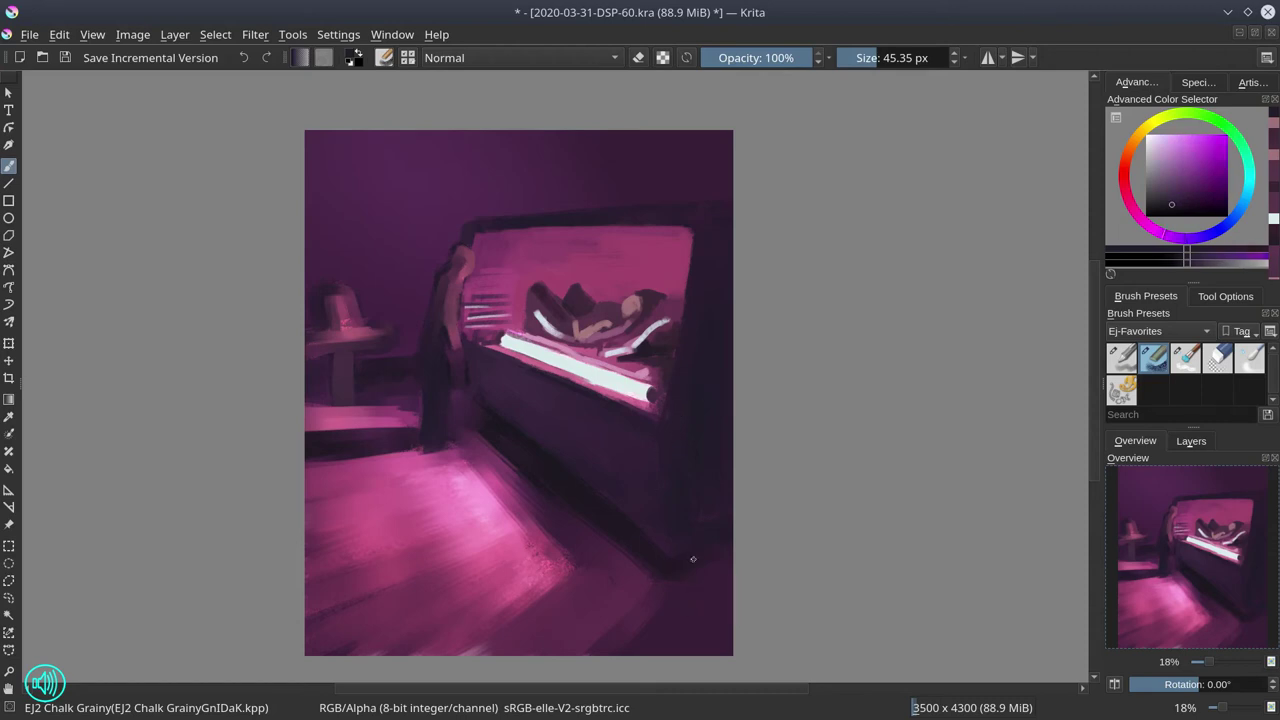
mouse_move(691, 560)
mouse_down()
mouse_move(674, 563)
mouse_move(691, 558)
mouse_up()
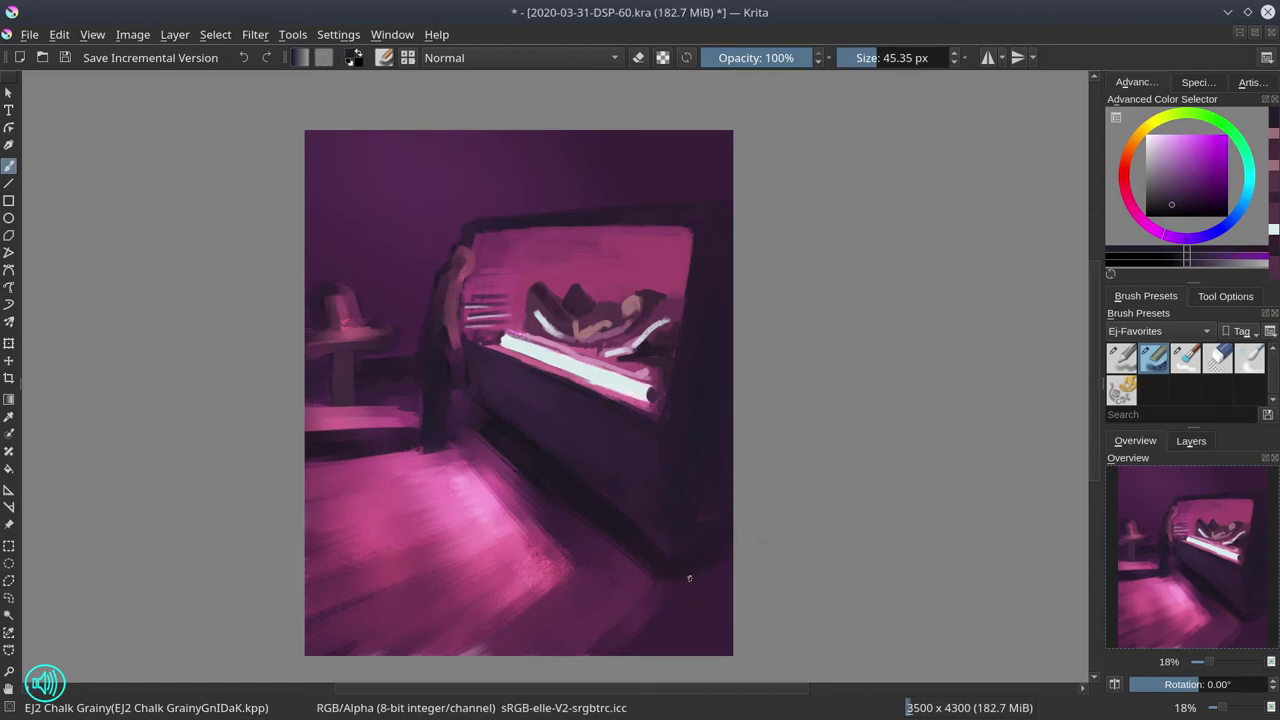
mouse_move(708, 565)
shift+mouse_down()
mouse_move(668, 561)
mouse_move(669, 595)
mouse_move(658, 560)
mouse_move(665, 619)
shift+mouse_up()
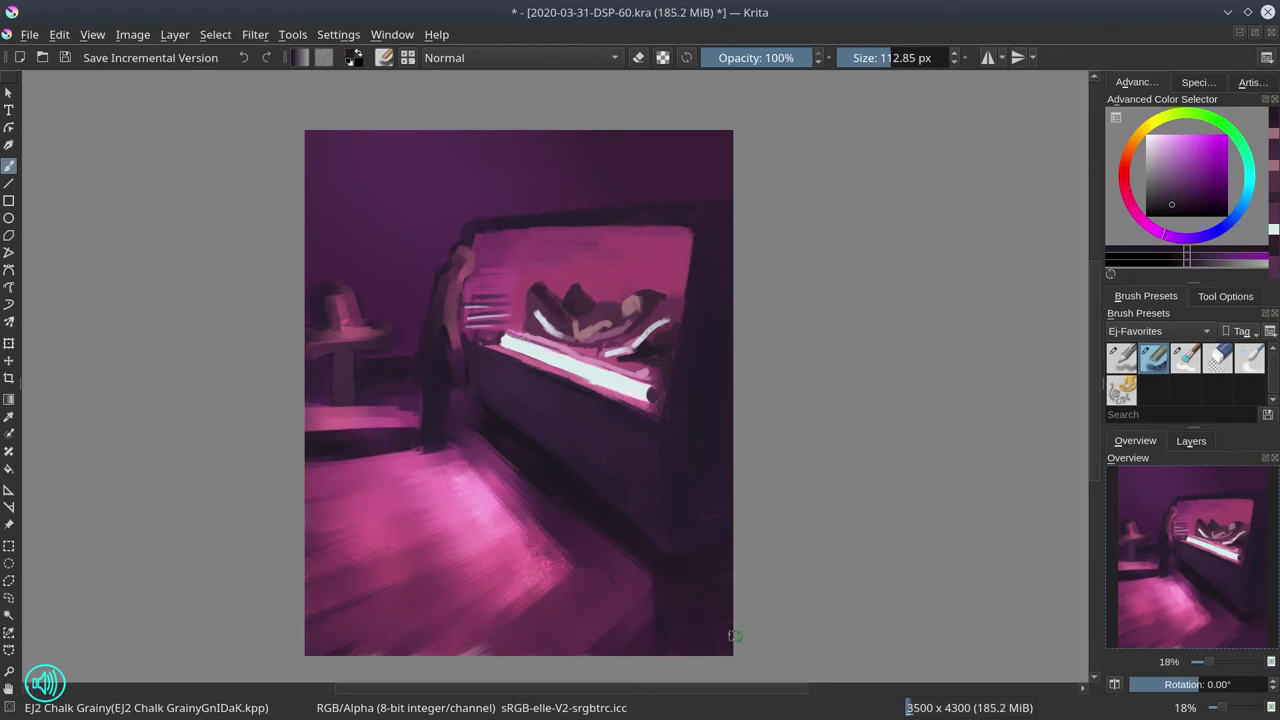
ctrl+click(647, 639)
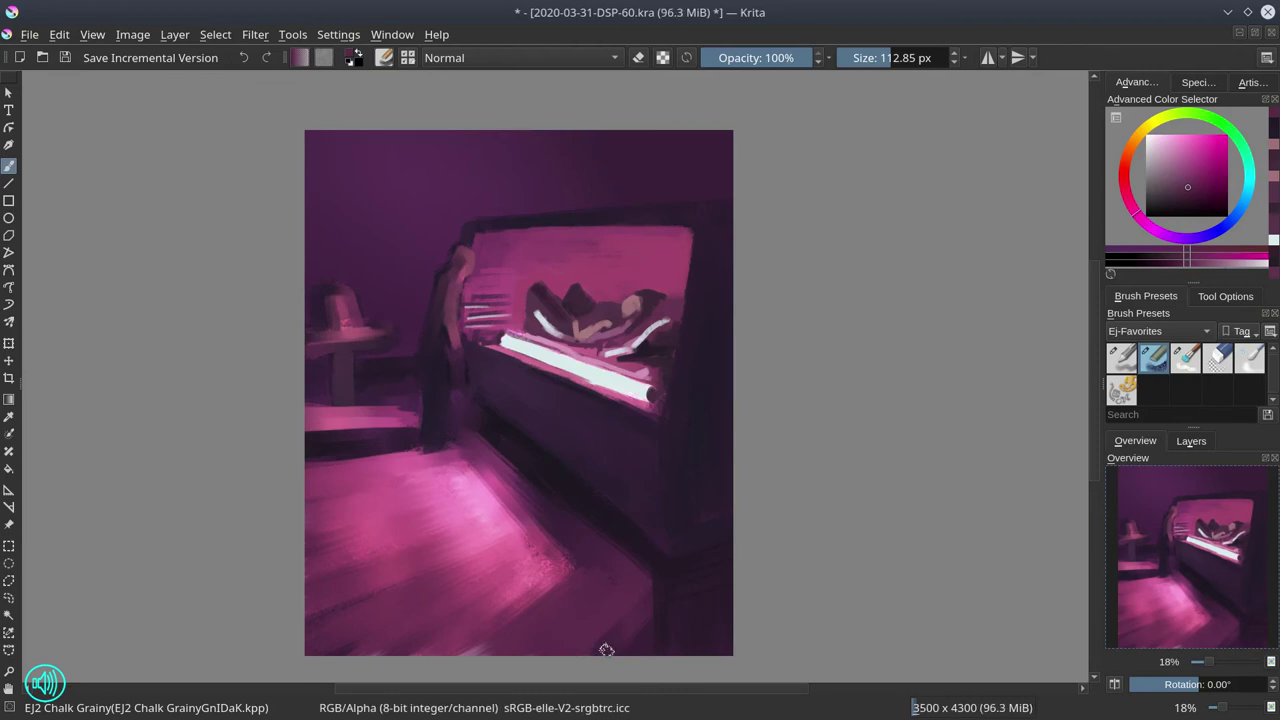
- Touch up the left peak with sampled dark purple at about 48 px and paint a near-black patch under the right white highlight
ctrl+click(553, 309)
drag(550, 312, 527, 312)
key(bracketleft)
key(bracketleft)
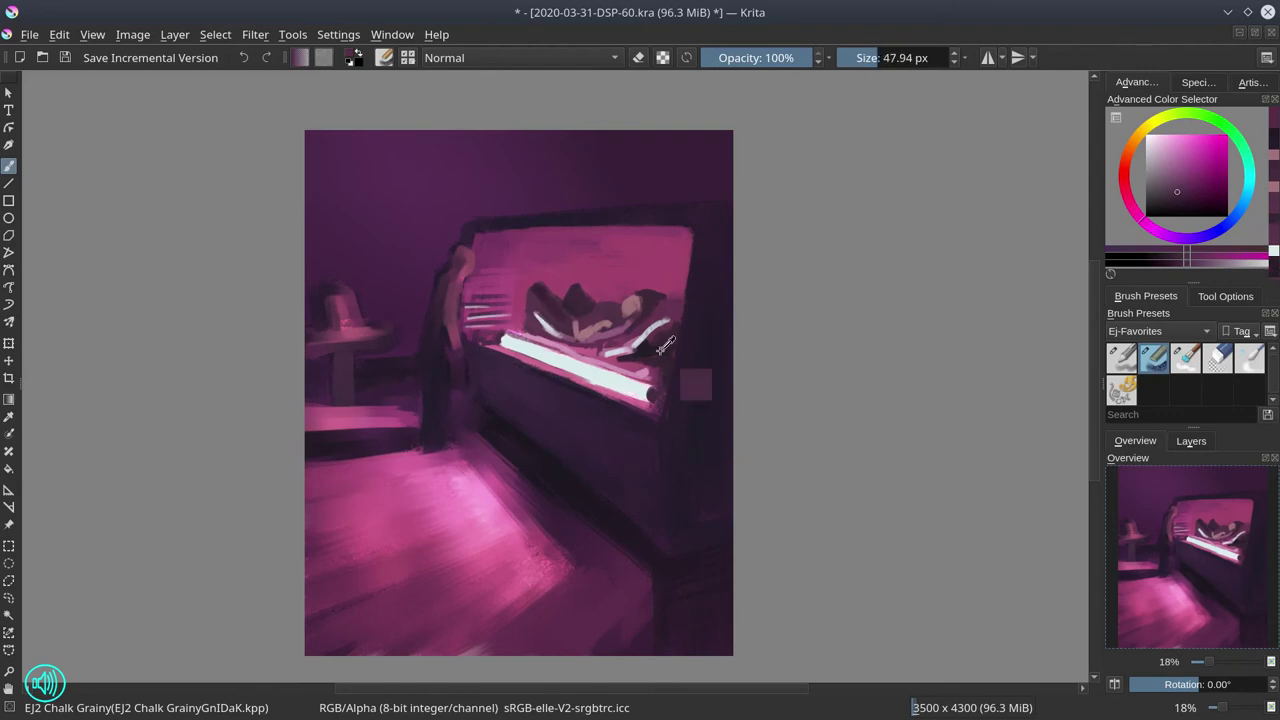
ctrl+click(694, 386)
drag(637, 428, 680, 311)
- Paint small dark eyes and a mouth on the reclining figure's beige face with a brush of about 10 px
drag(540, 347, 577, 277)
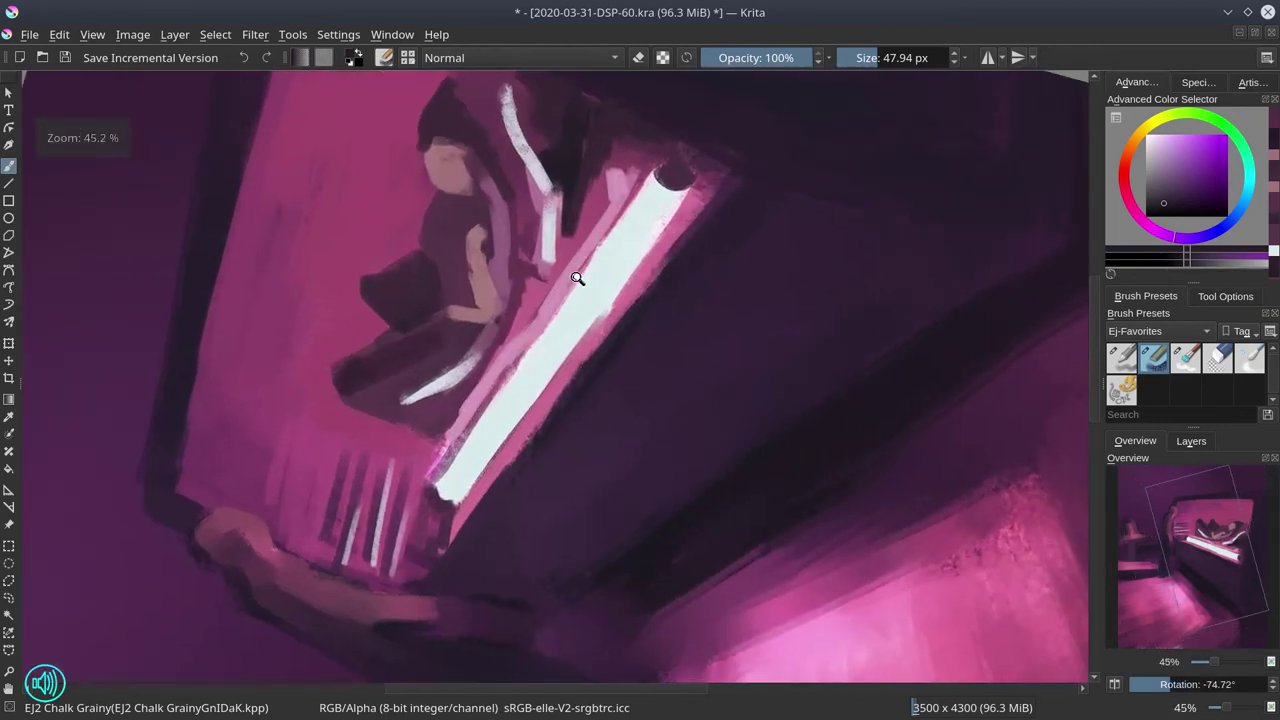
key(bracketleft)
key(bracketleft)
key(bracketleft)
key(bracketleft)
key(bracketleft)
key(bracketleft)
key(bracketleft)
key(bracketleft)
key(bracketleft)
key(bracketleft)
key(bracketleft)
key(bracketleft)
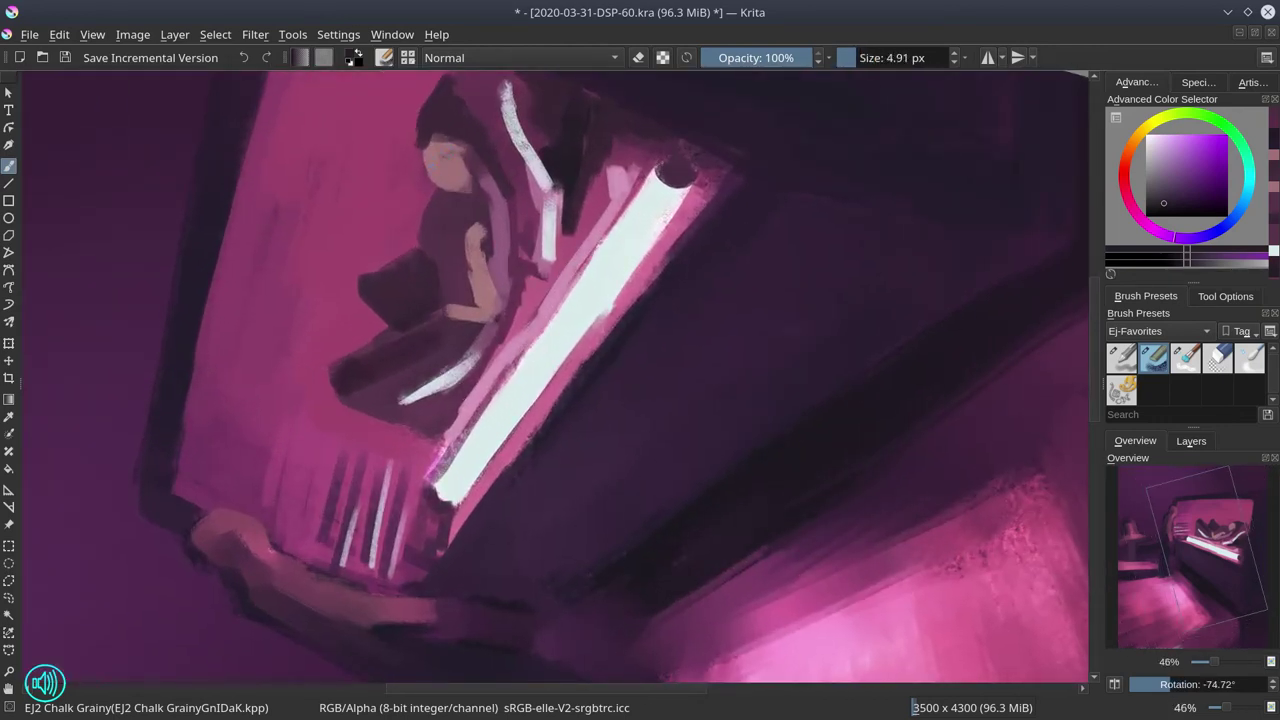
key(bracketright)
key(bracketright)
key(bracketright)
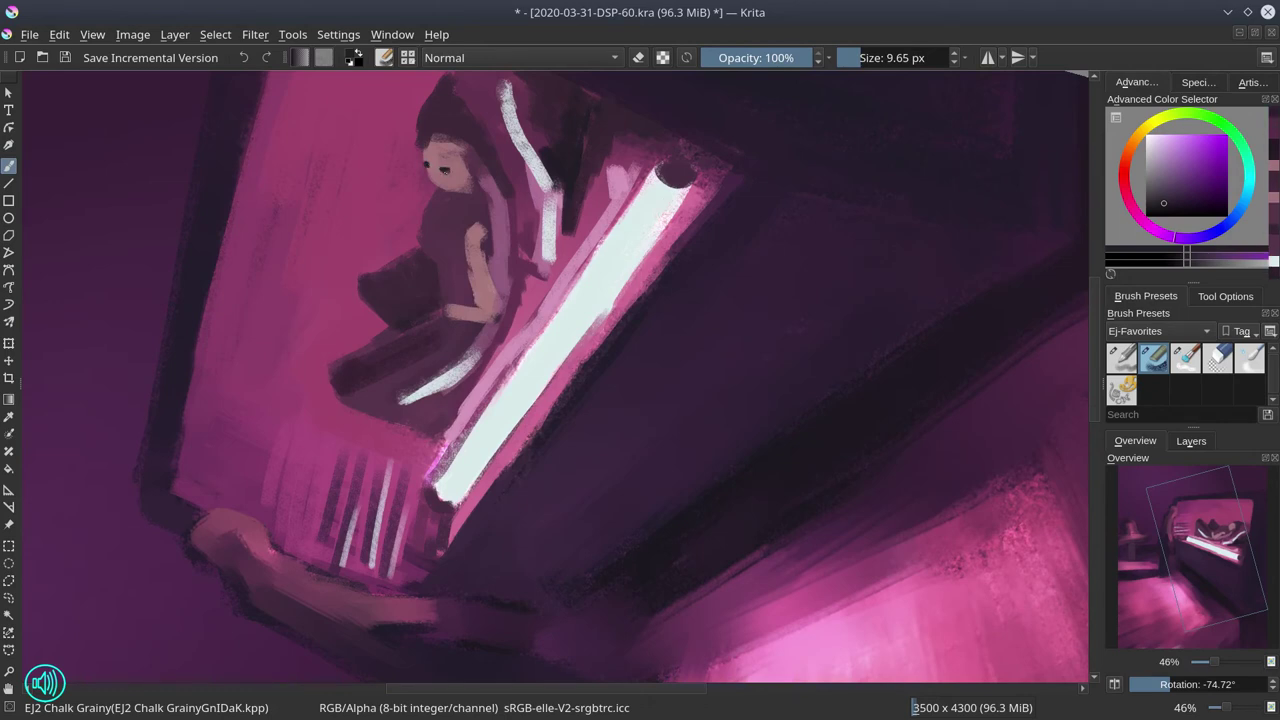
- Paint a near-white curved highlight under the figure's chin at about 13 px and trim it with sampled dark purple at about 19 px
ctrl+click(612, 290)
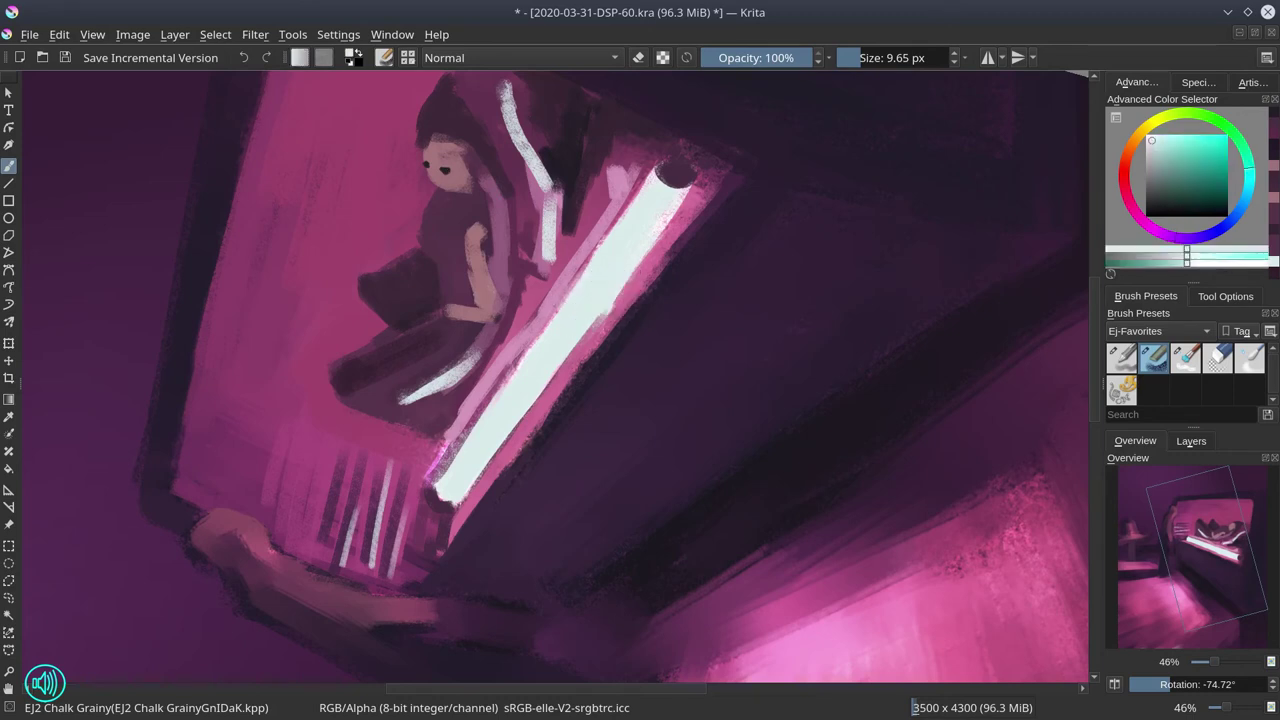
key(bracketright)
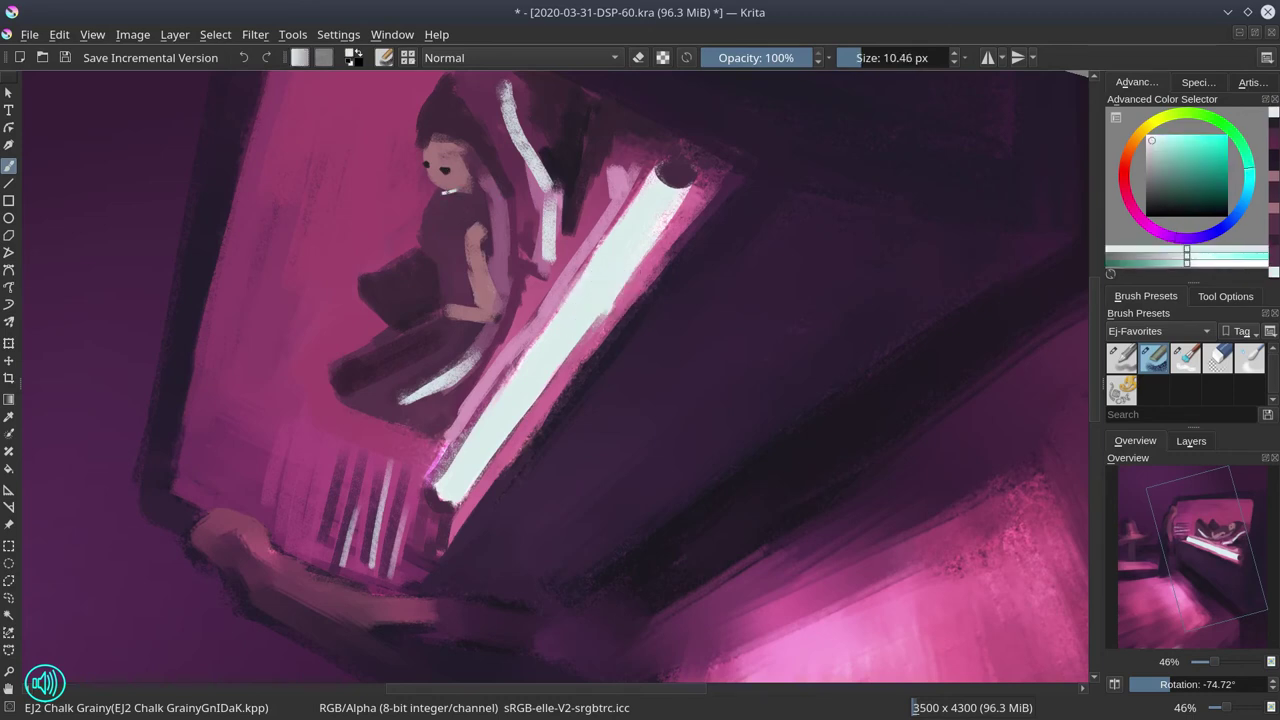
mouse_move(447, 192)
mouse_down()
mouse_move(471, 177)
mouse_move(442, 194)
mouse_move(449, 174)
mouse_up()
ctrl+click(448, 174)
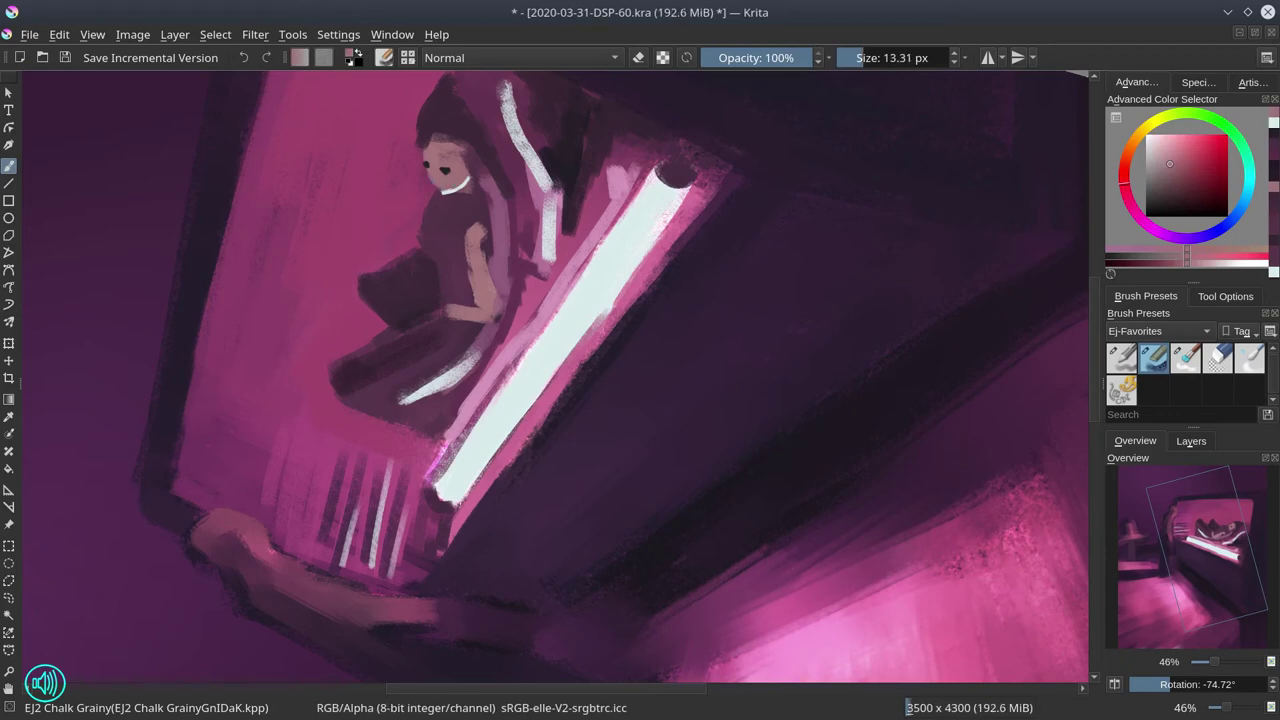
ctrl+click(472, 188)
key(bracketright)
key(bracketright)
key(bracketright)
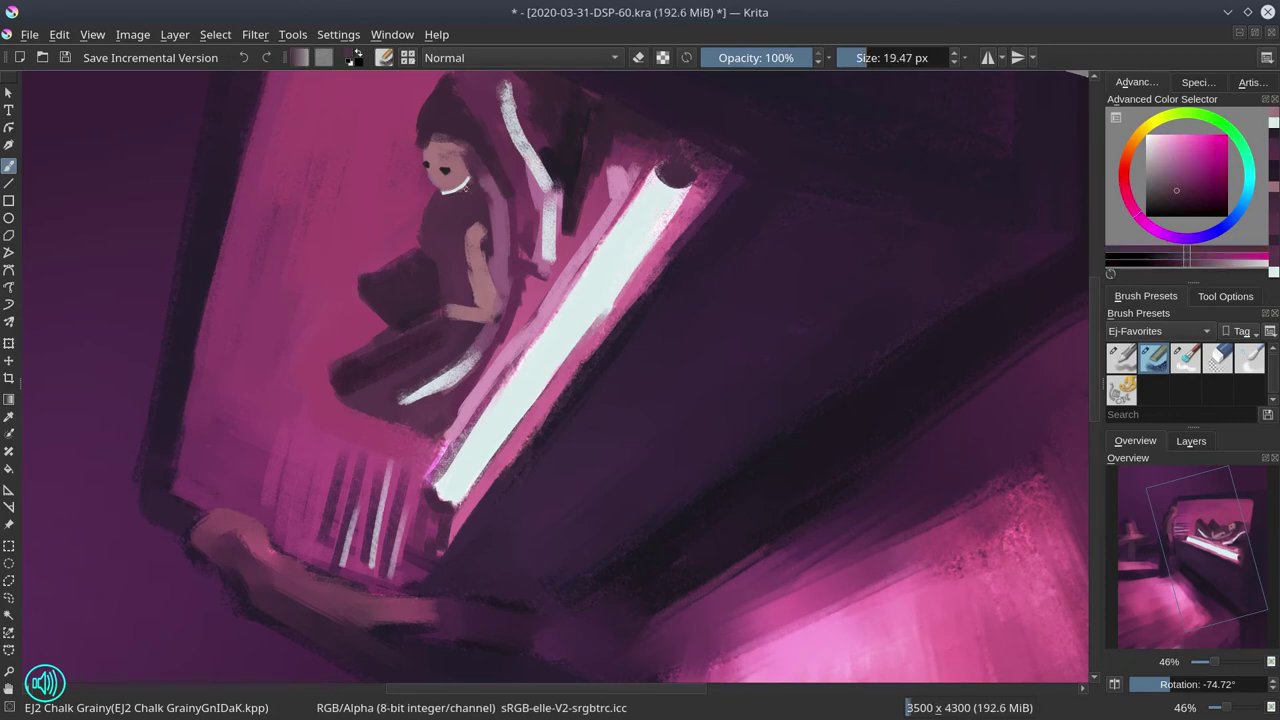
- Widen the figure's upper arm with sampled beige skin tone at about 26 px
ctrl+click(483, 244)
key(bracketright)
key(bracketright)
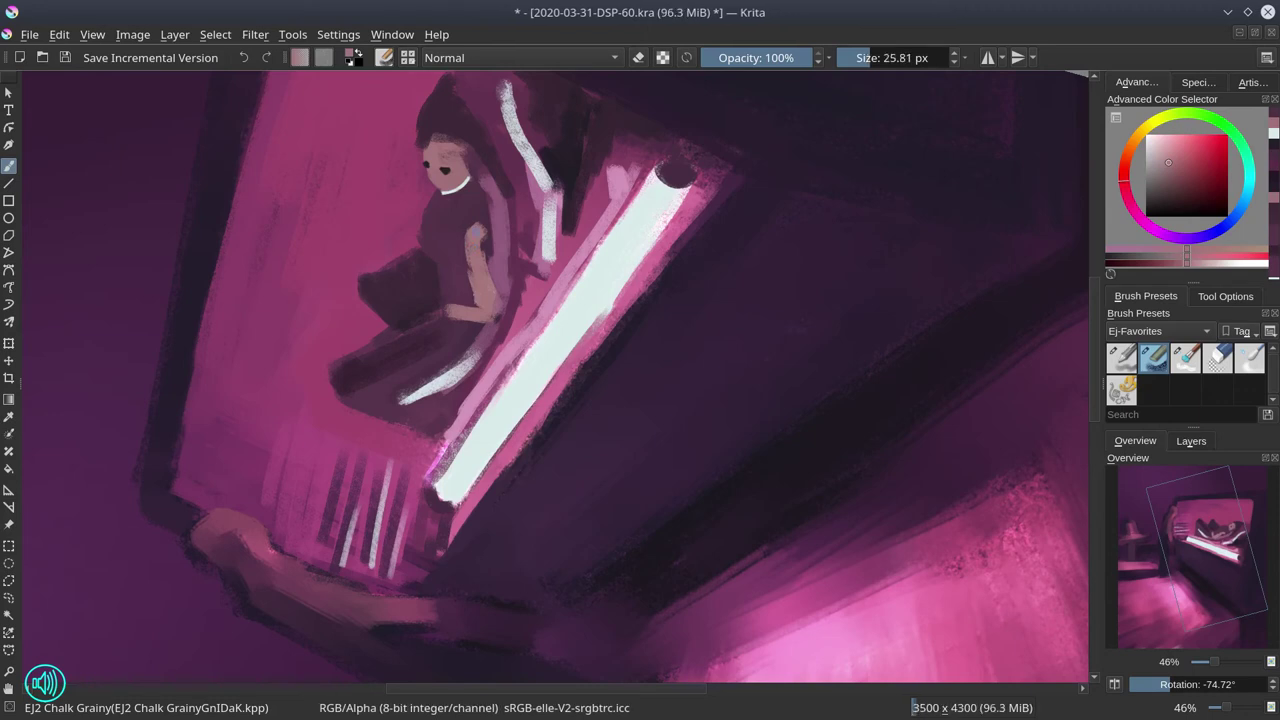
mouse_move(473, 222)
mouse_down()
mouse_move(471, 288)
mouse_move(485, 264)
mouse_move(488, 292)
mouse_up()
- Add a near-white highlight along the figure's upper arm at about 22 px and shape the hand in sampled beige
ctrl+click(567, 339)
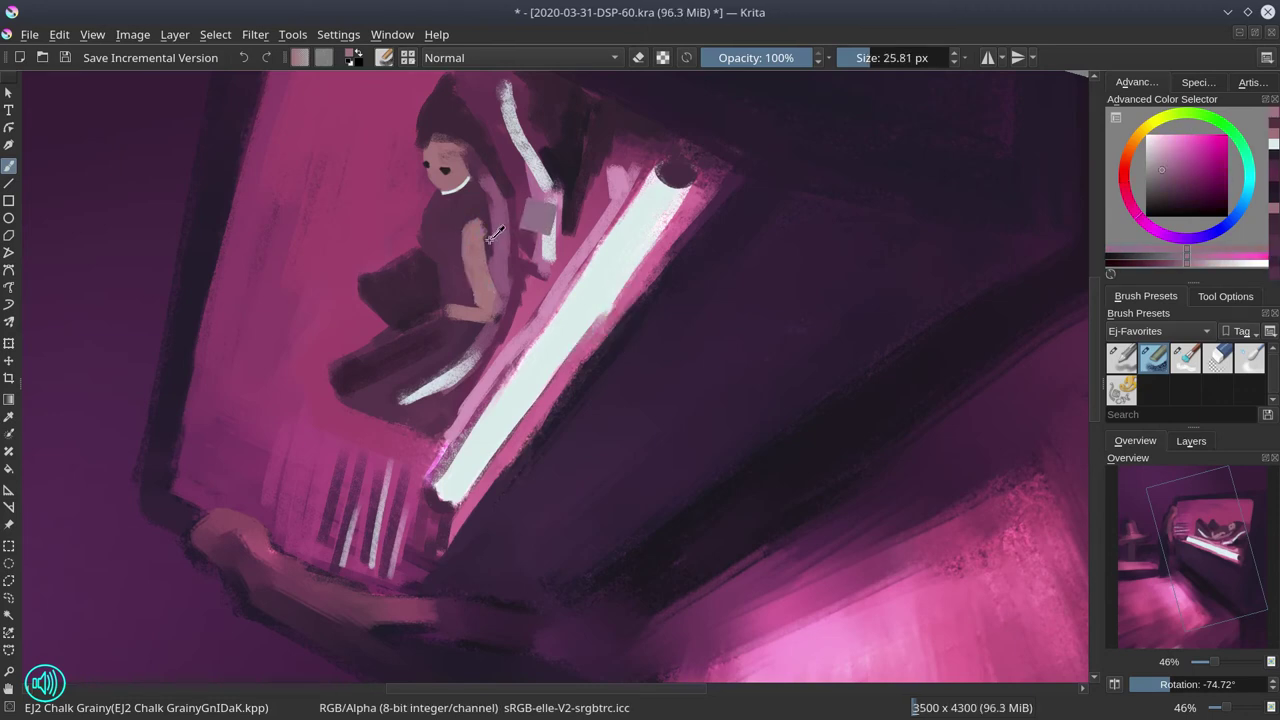
ctrl+click(556, 340)
key(bracketleft)
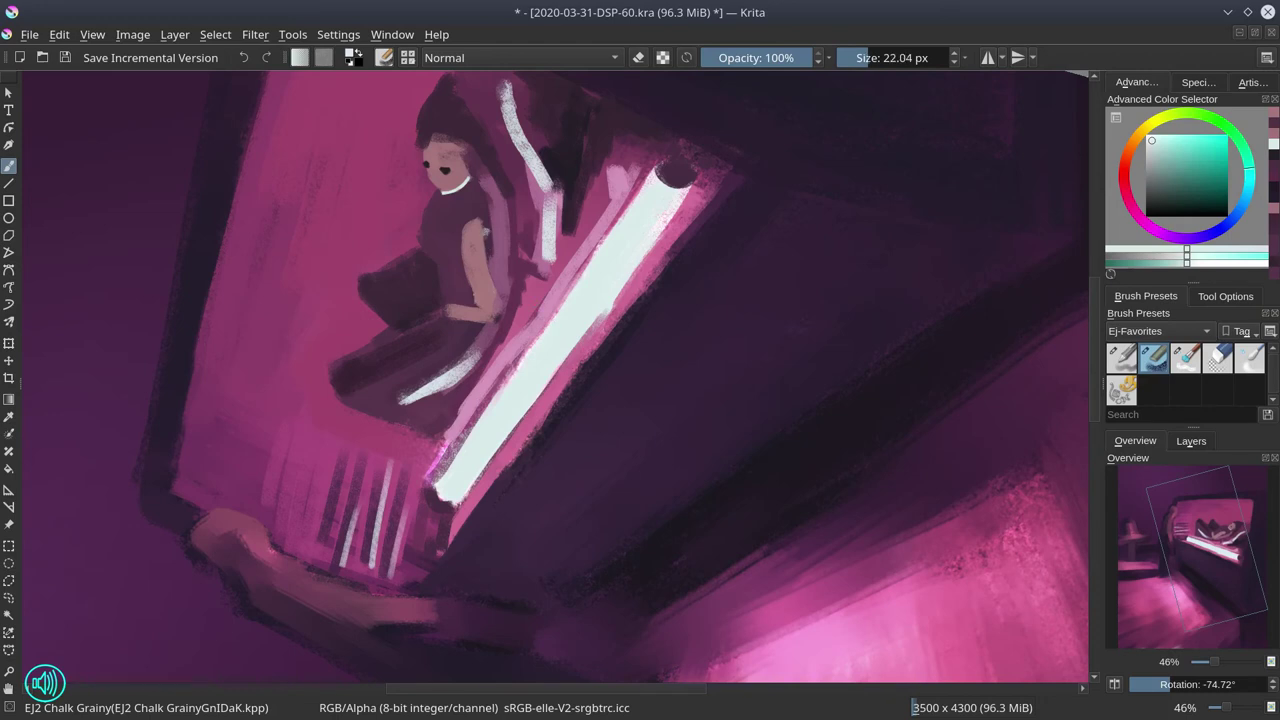
mouse_move(485, 232)
mouse_down()
mouse_move(465, 312)
mouse_move(435, 306)
mouse_move(453, 316)
mouse_move(433, 293)
mouse_move(442, 265)
mouse_move(438, 296)
mouse_up()
ctrl+click(466, 310)
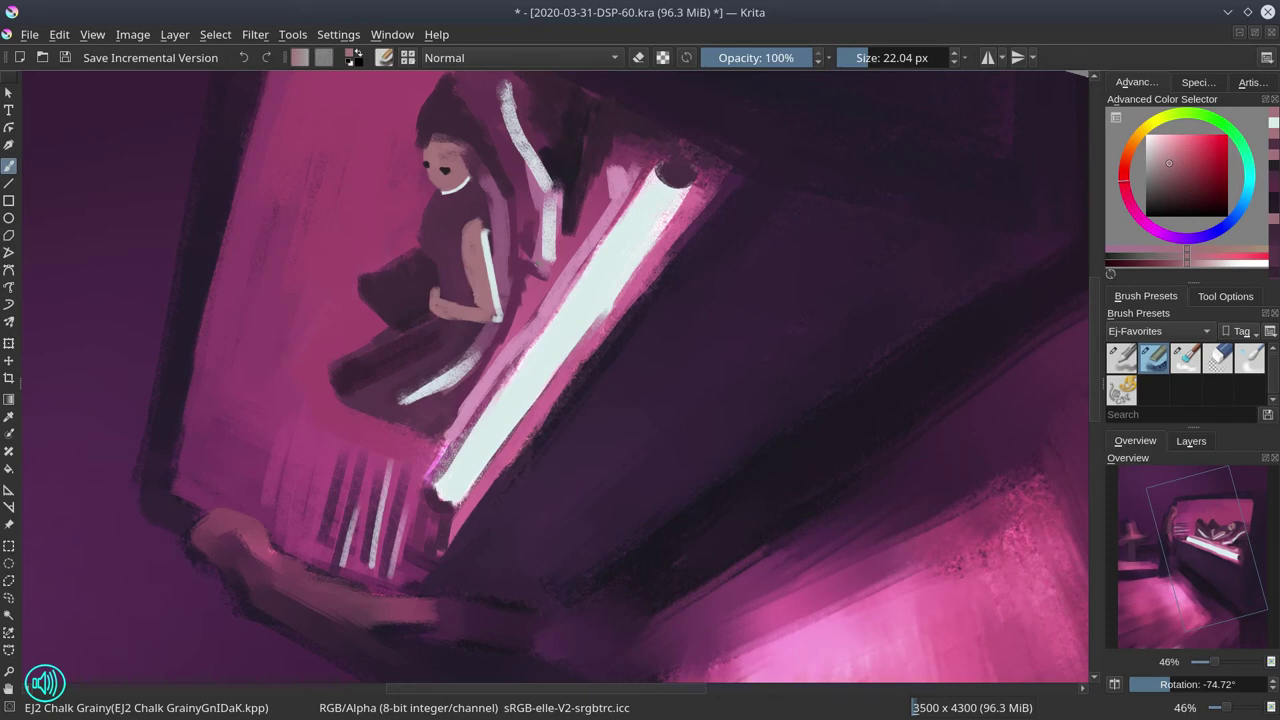
- Extend the near-white highlights around the figure's elbow and up along the jaw
ctrl+click(569, 338)
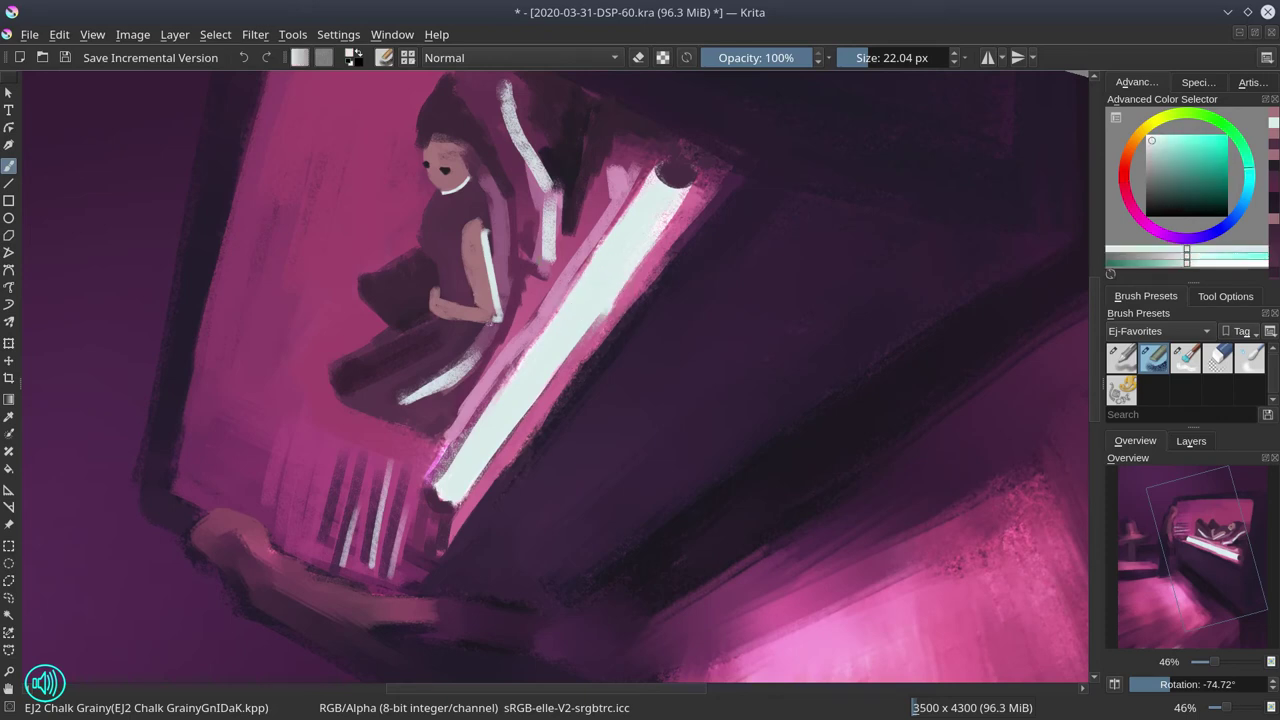
drag(490, 321, 497, 319)
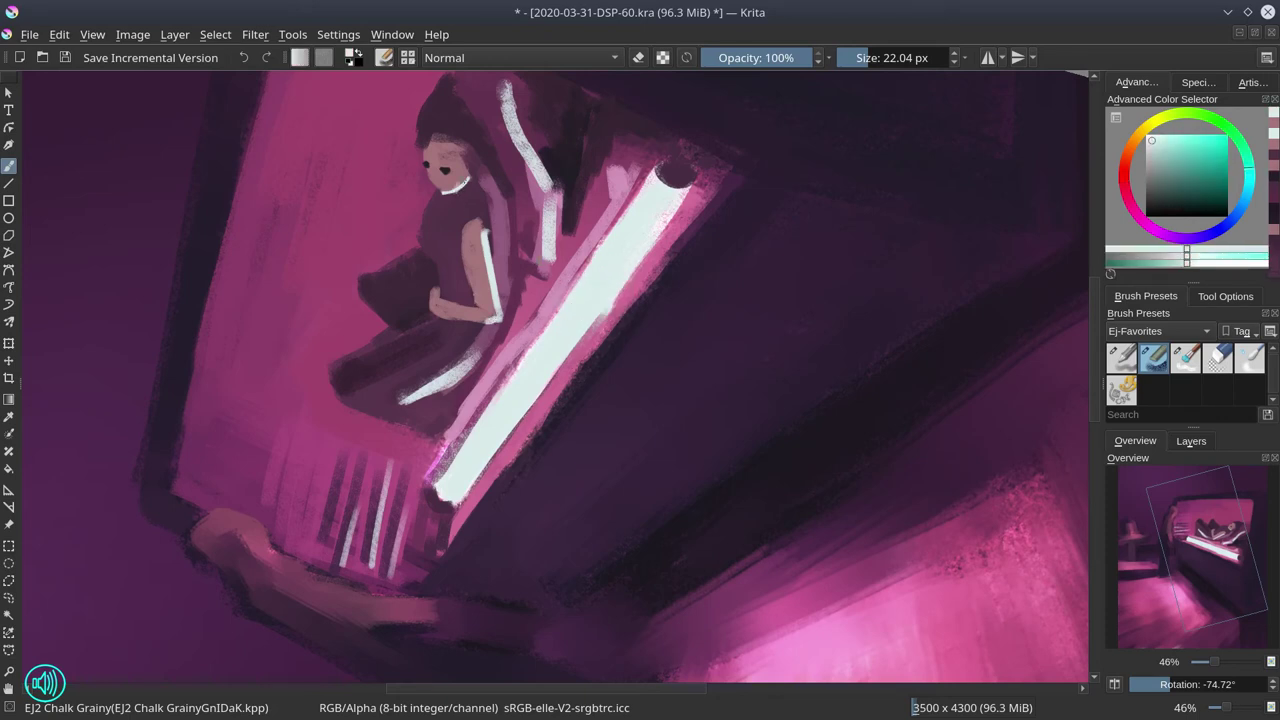
drag(466, 182, 467, 177)
- Reset the canvas rotation, refine the figure's raised knee and body with sampled dark purple, and save the painting
key(5)
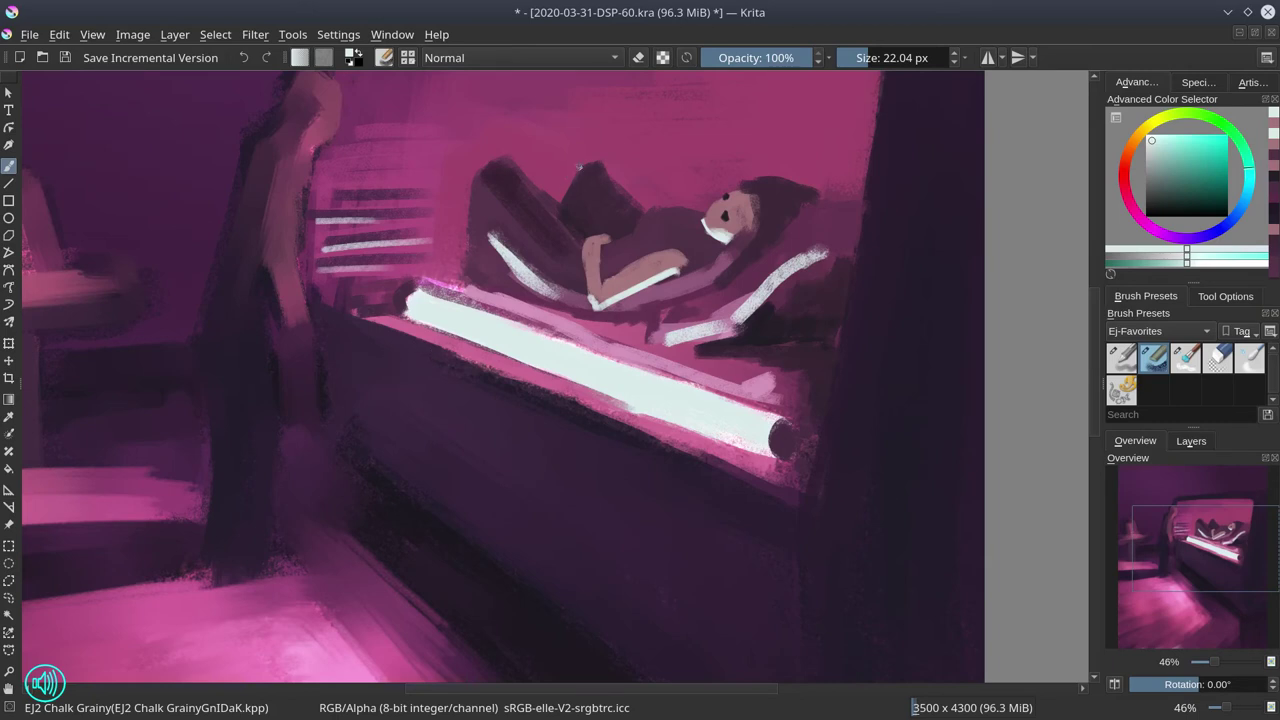
ctrl+click(604, 176)
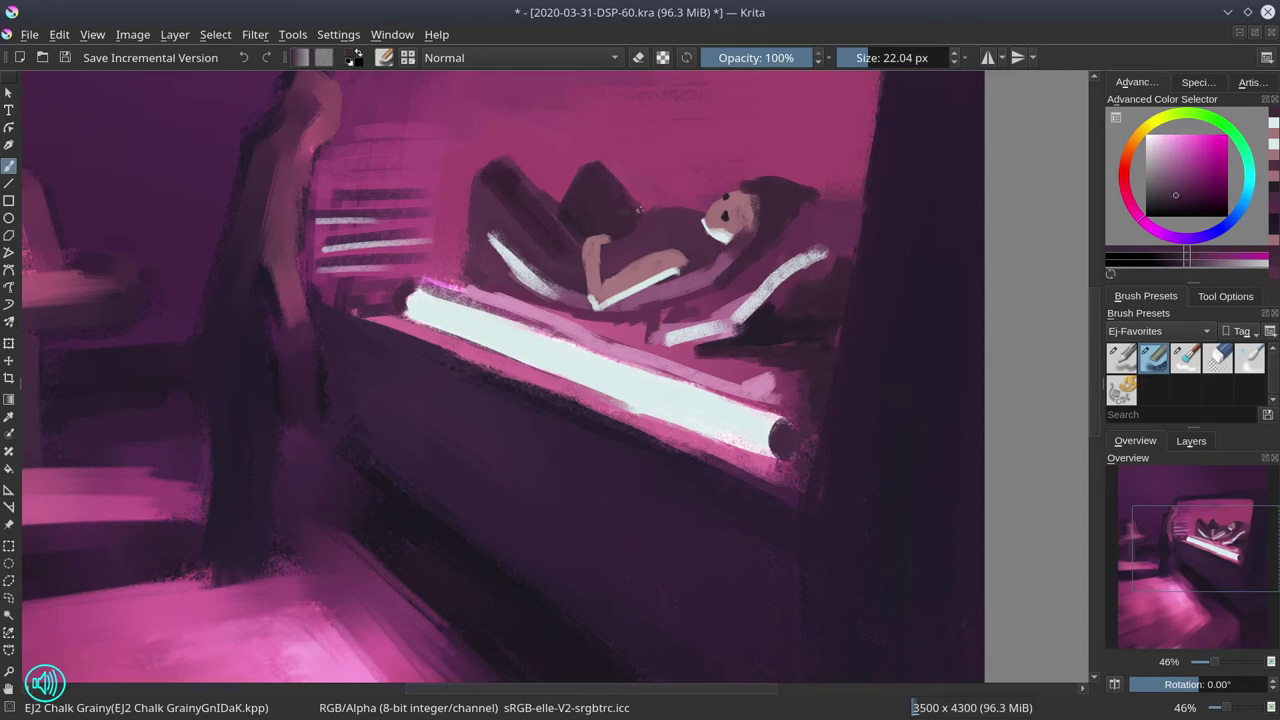
drag(617, 221, 674, 453)
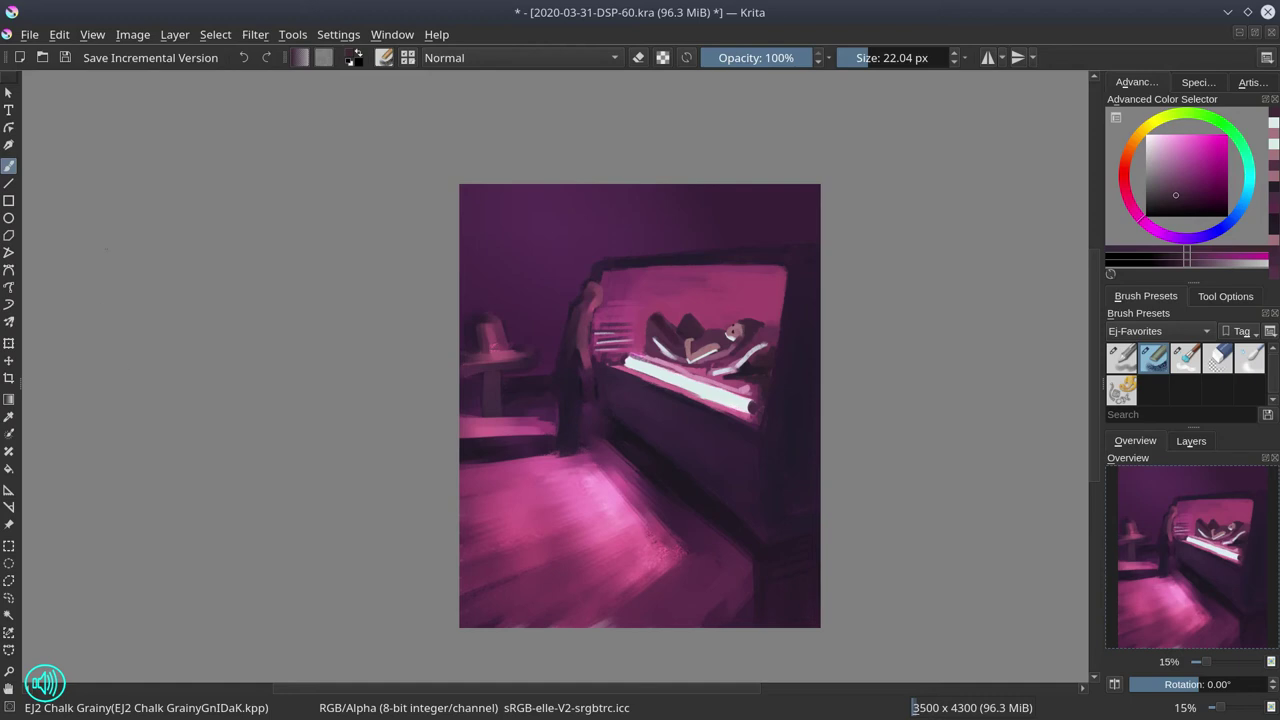
click(65, 57)
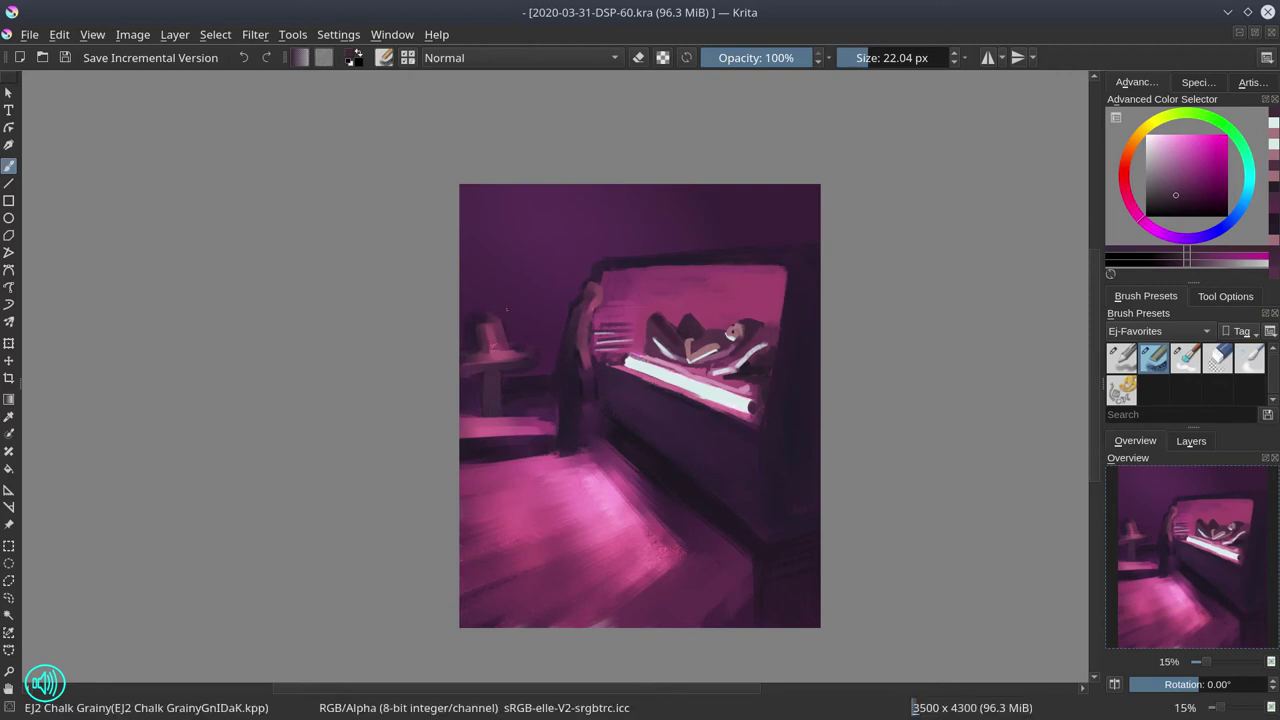
- Brighten the sampled table pink and paint light highlight strokes across the tabletop at about 35 px
ctrl+click(506, 356)
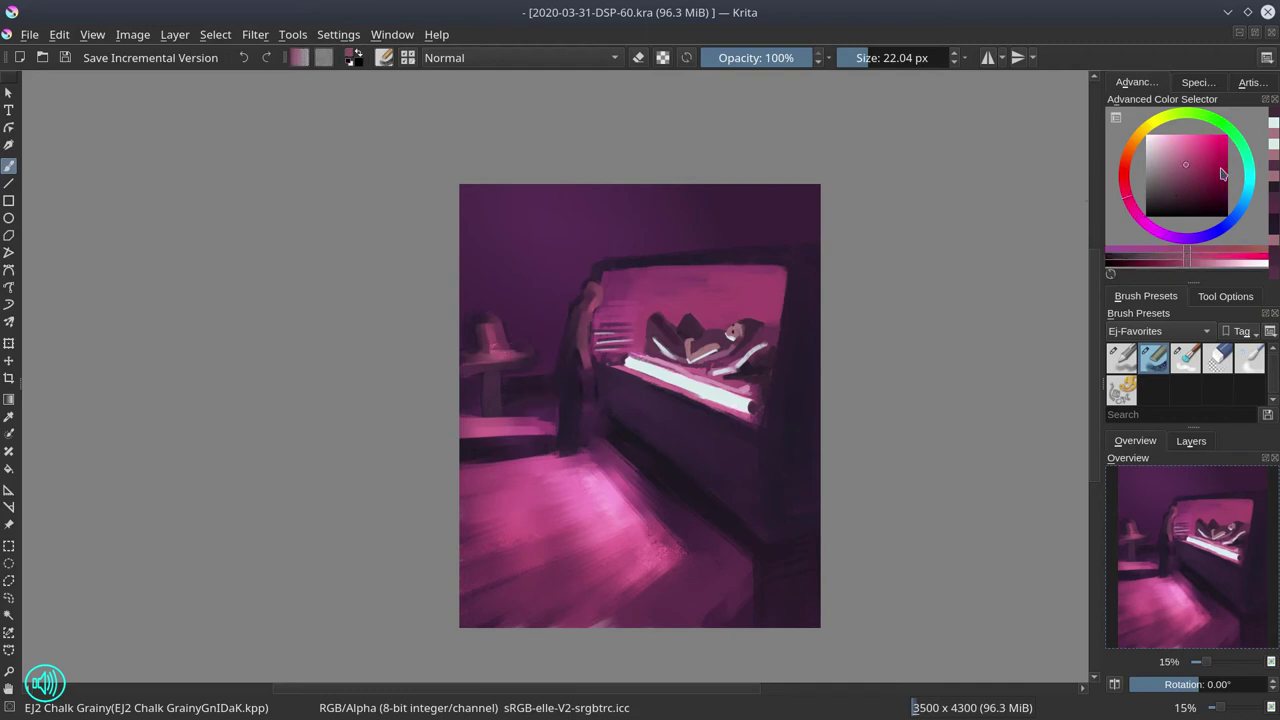
click(1184, 154)
key(bracketright)
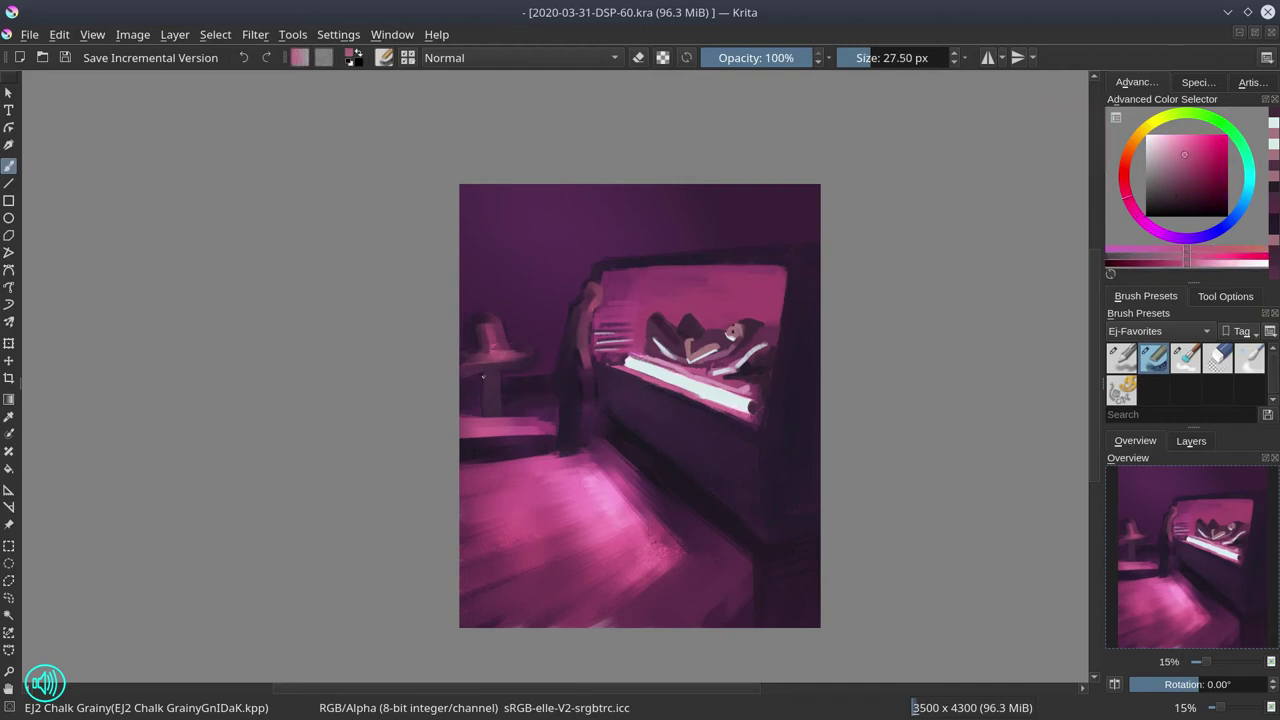
key(bracketright)
mouse_move(475, 371)
mouse_down()
mouse_move(536, 362)
mouse_move(520, 356)
mouse_up()
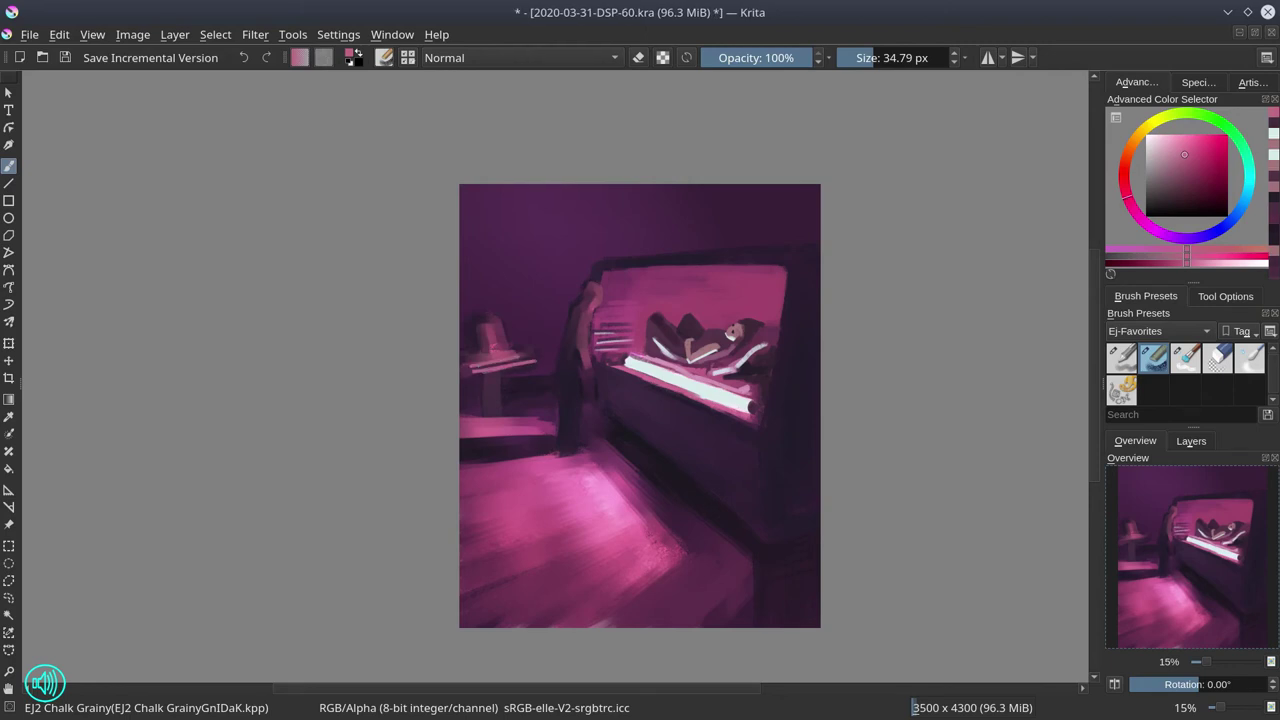
- Outline the object on the table with lighter pink strokes and trim around it with sampled dark purple at about 38 px
key(bracketright)
key(bracketright)
mouse_move(476, 325)
mouse_down()
mouse_move(498, 322)
mouse_move(510, 349)
mouse_move(478, 329)
mouse_move(529, 353)
mouse_up()
ctrl+click(474, 324)
ctrl+click(518, 345)
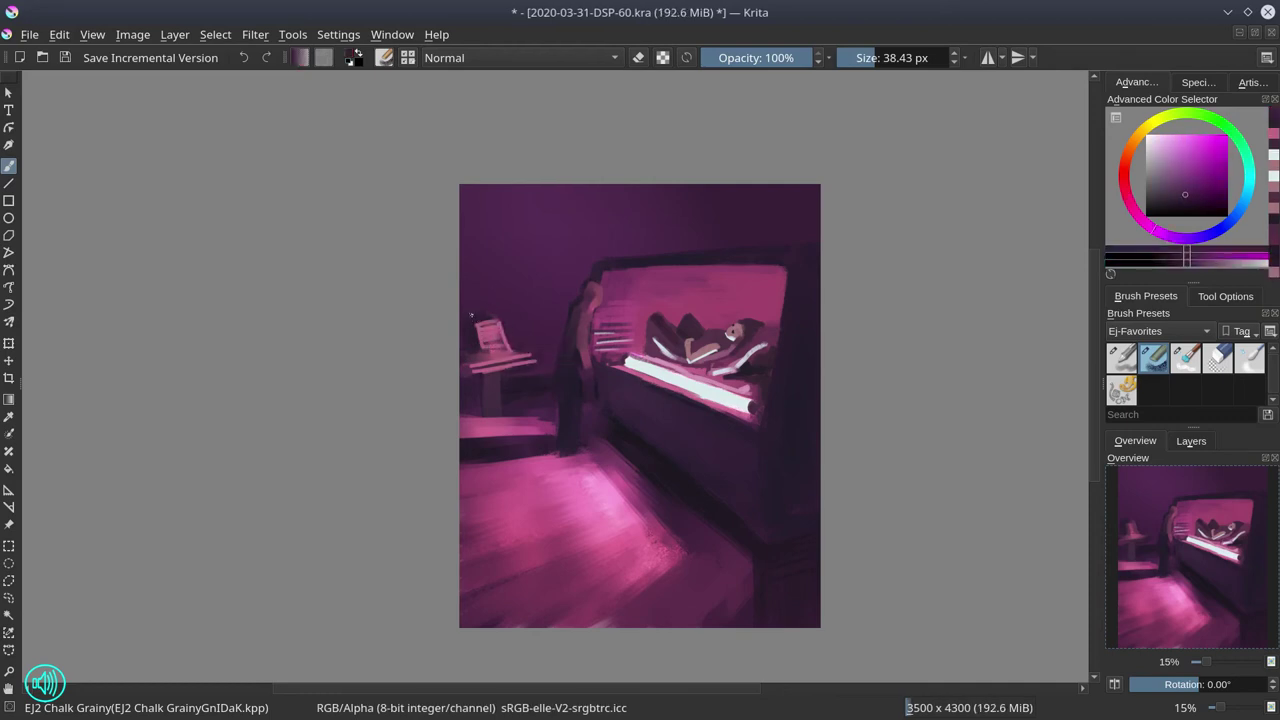
- Trim around the object on the table and the tabletop's end with sampled purples, enlarging the brush to about 45 px
ctrl+click(464, 320)
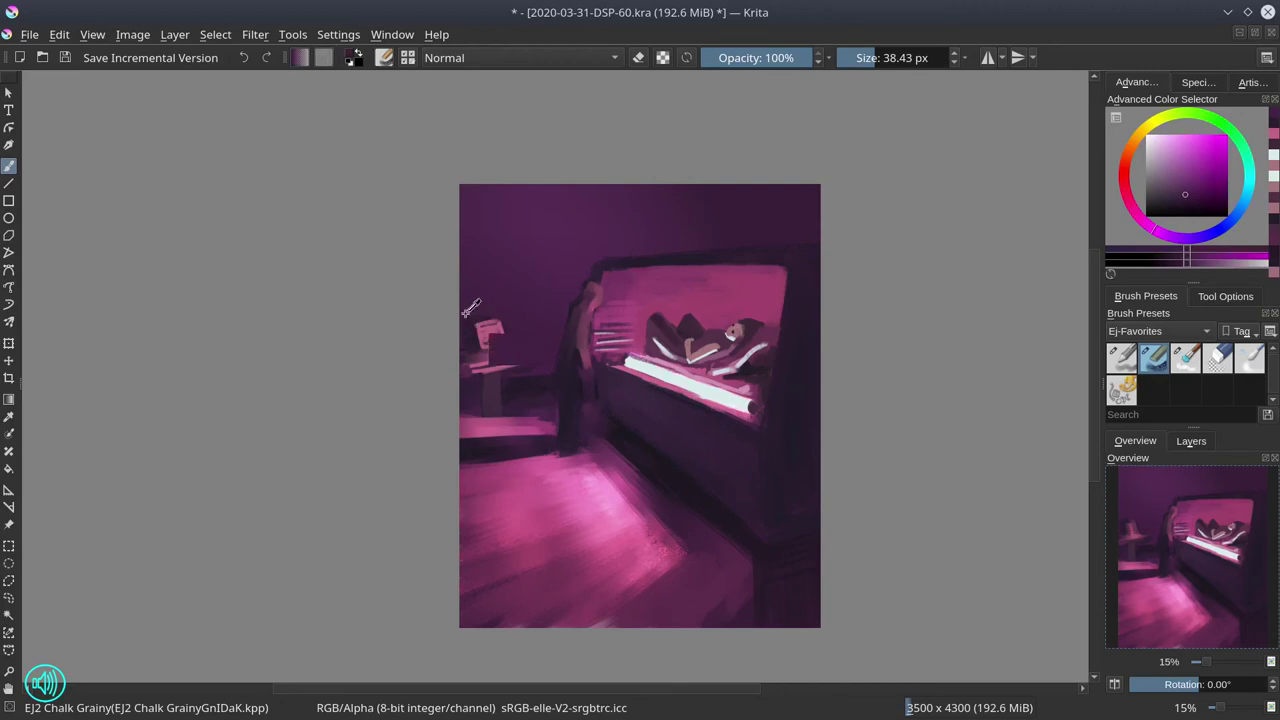
mouse_move(470, 325)
mouse_down()
mouse_move(465, 345)
mouse_move(482, 358)
mouse_move(508, 353)
mouse_up()
ctrl+click(515, 386)
ctrl+click(507, 324)
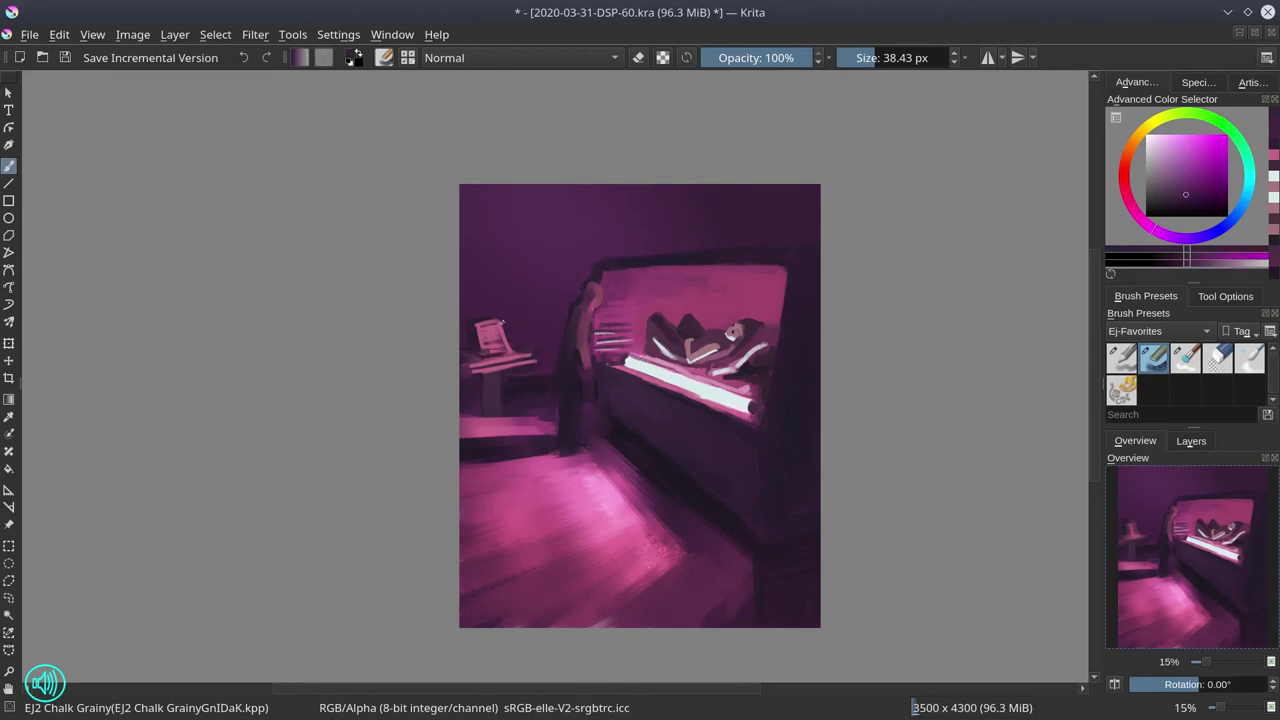
ctrl+click(541, 348)
shift+drag(535, 348, 541, 348)
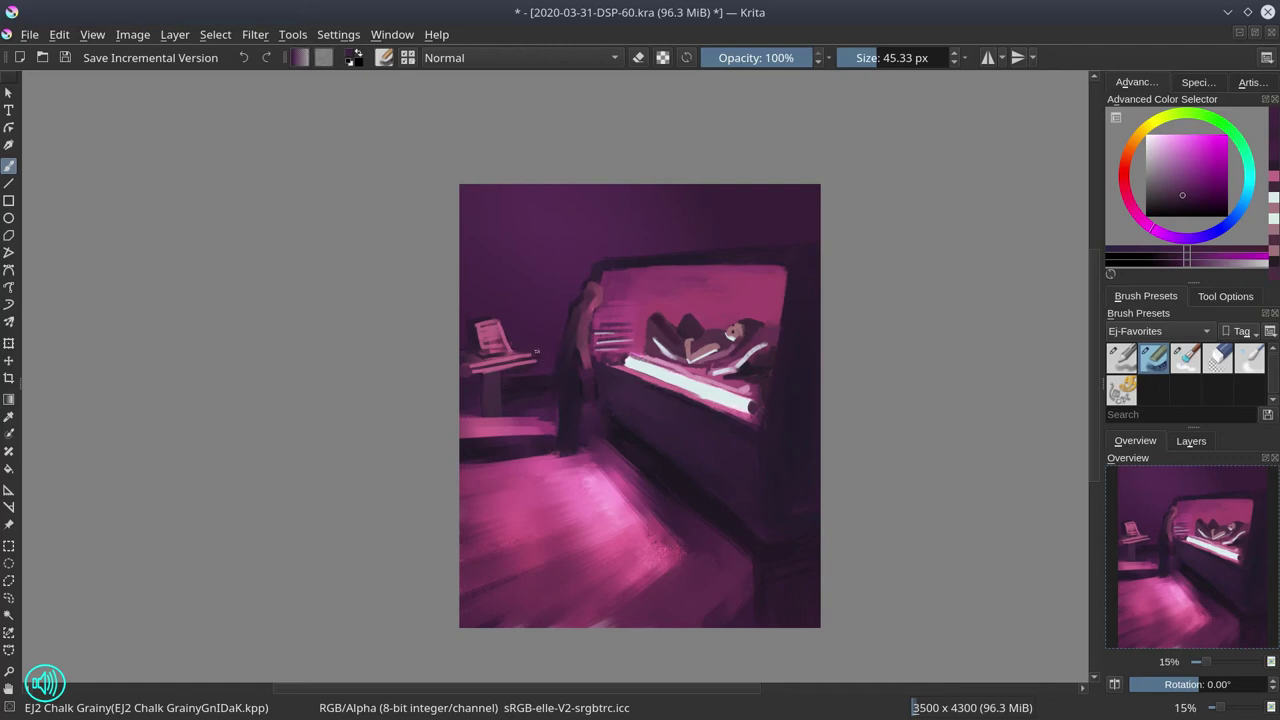
ctrl+click(546, 366)
drag(537, 373, 543, 373)
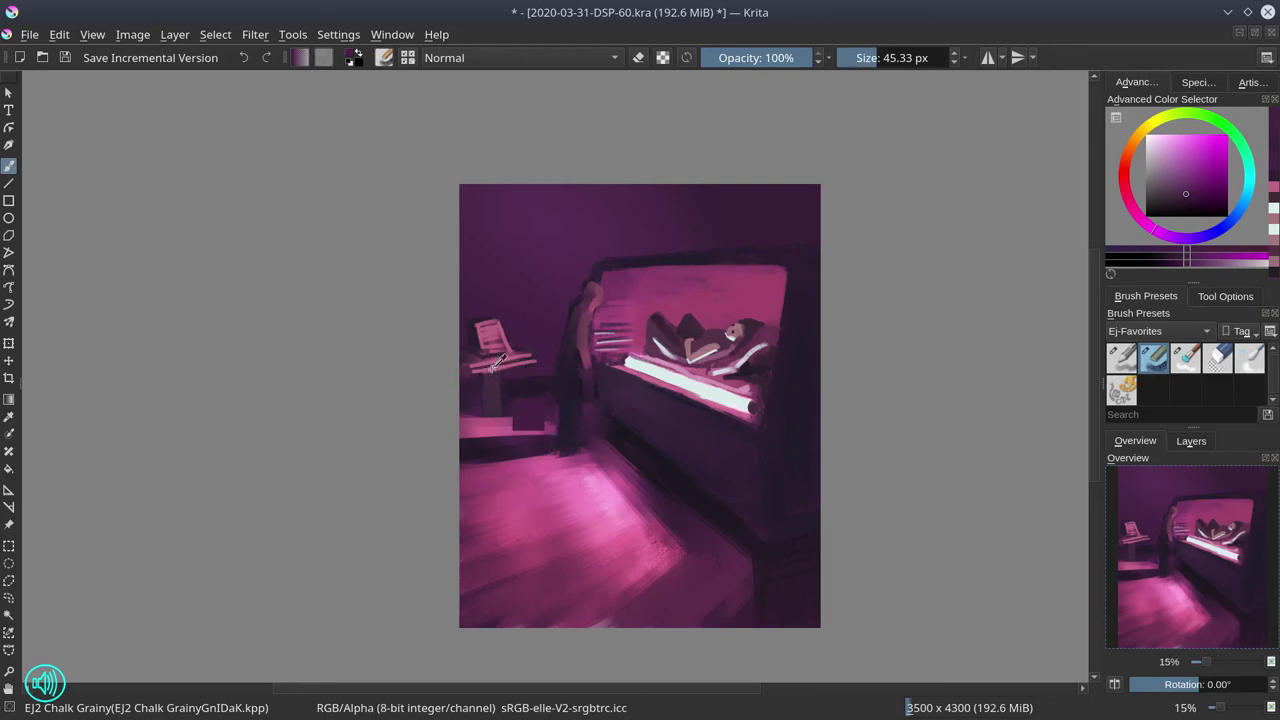
- Paint the table's pedestal and a thin base stroke beneath it with sampled muted pinks, reducing the brush to about 39 px
ctrl+click(496, 371)
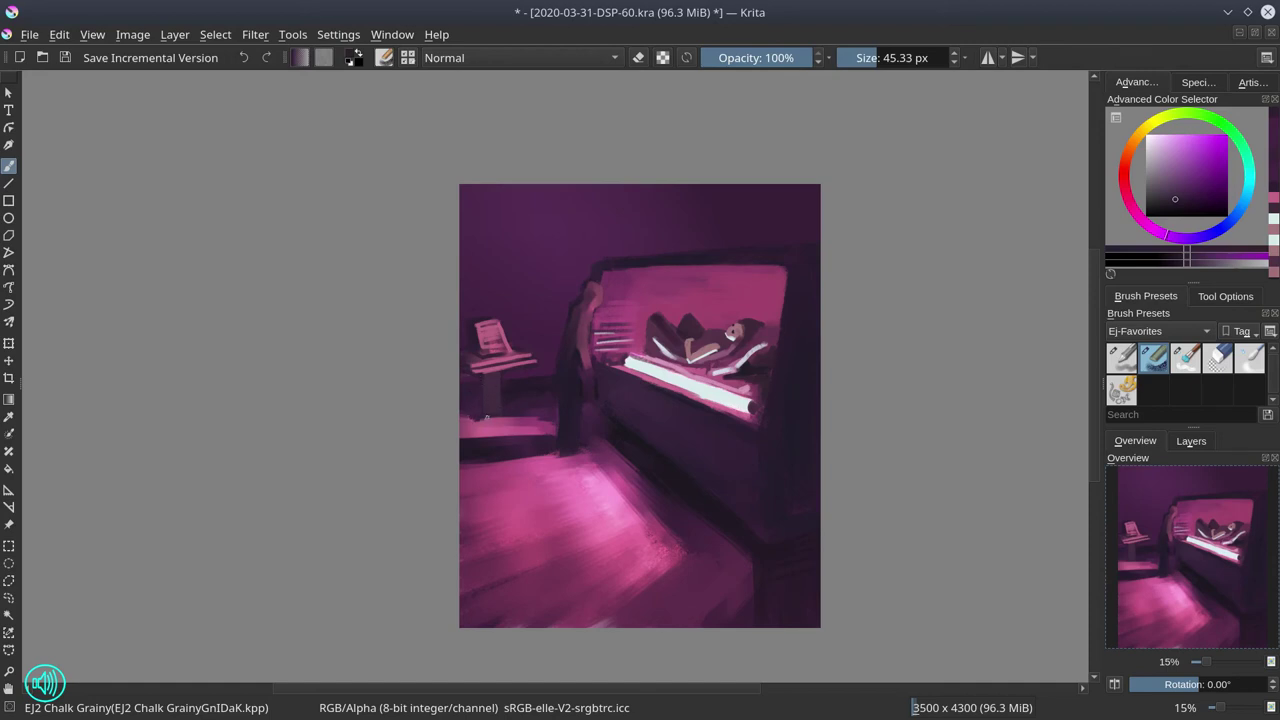
ctrl+click(488, 354)
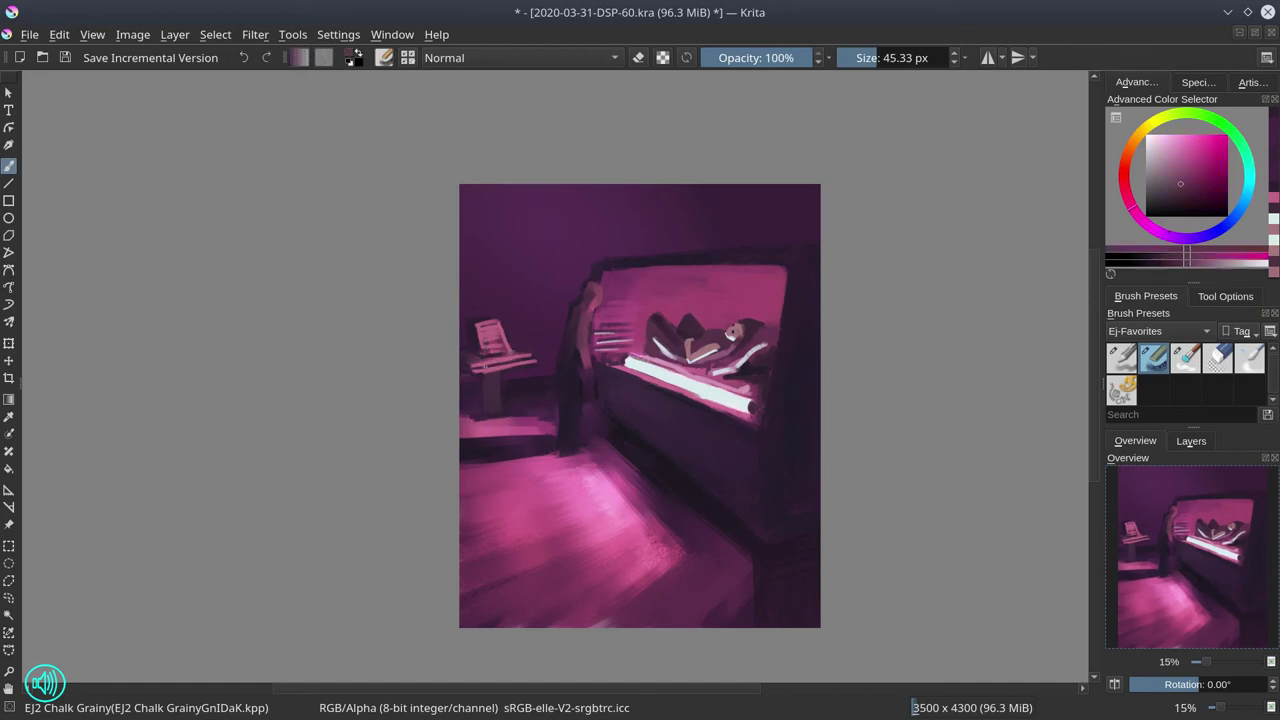
mouse_move(489, 357)
mouse_down()
mouse_move(506, 361)
mouse_move(488, 397)
mouse_up()
ctrl+click(497, 346)
key(bracketright)
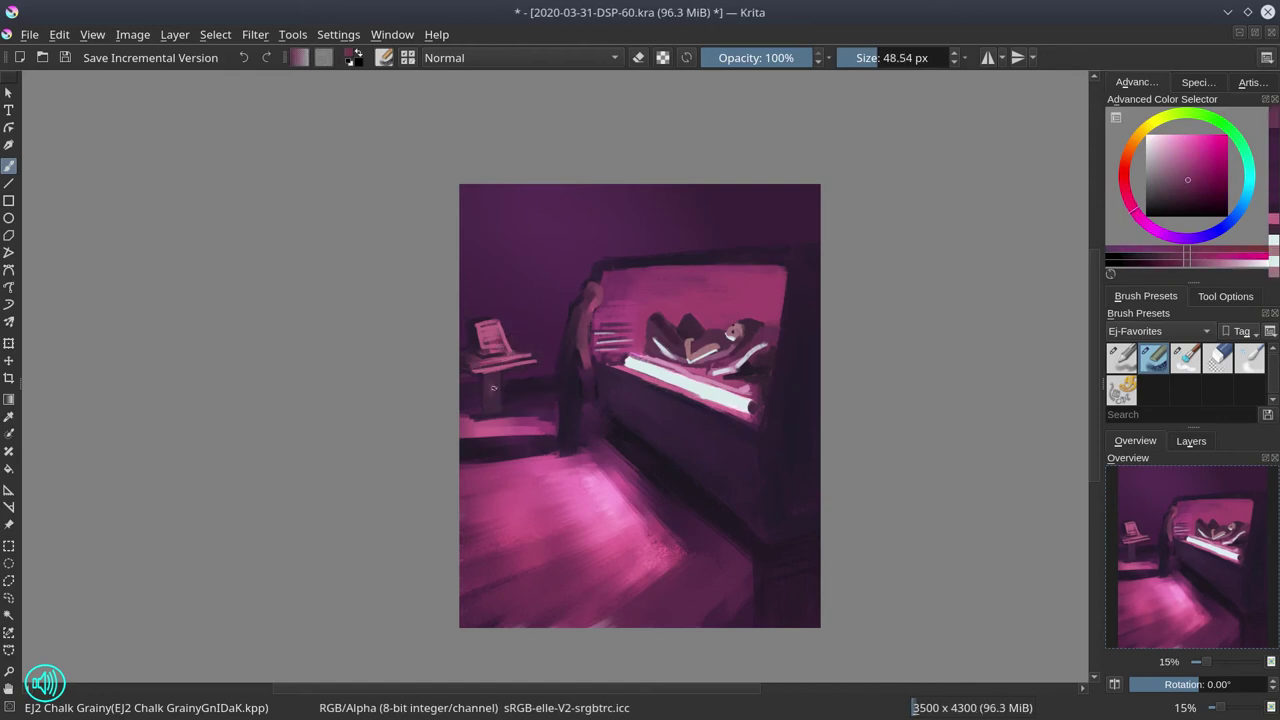
key(bracketleft)
key(bracketleft)
ctrl+click(505, 397)
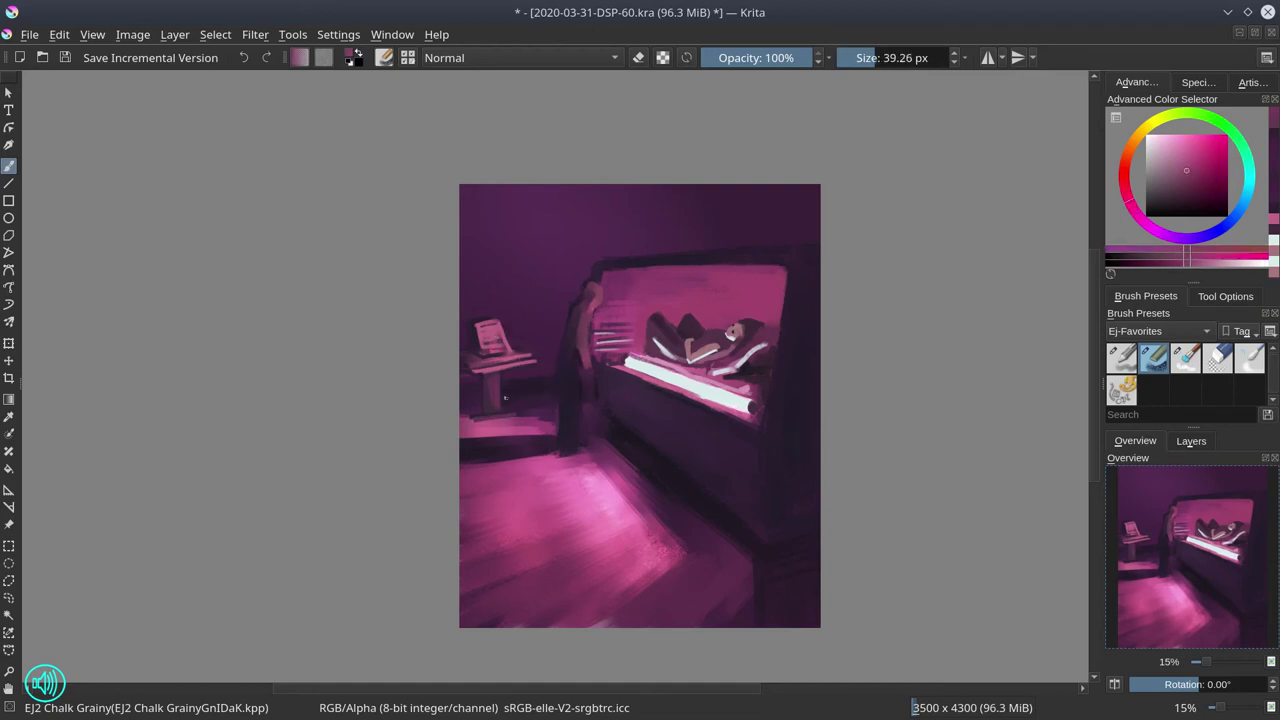
drag(476, 420, 516, 413)
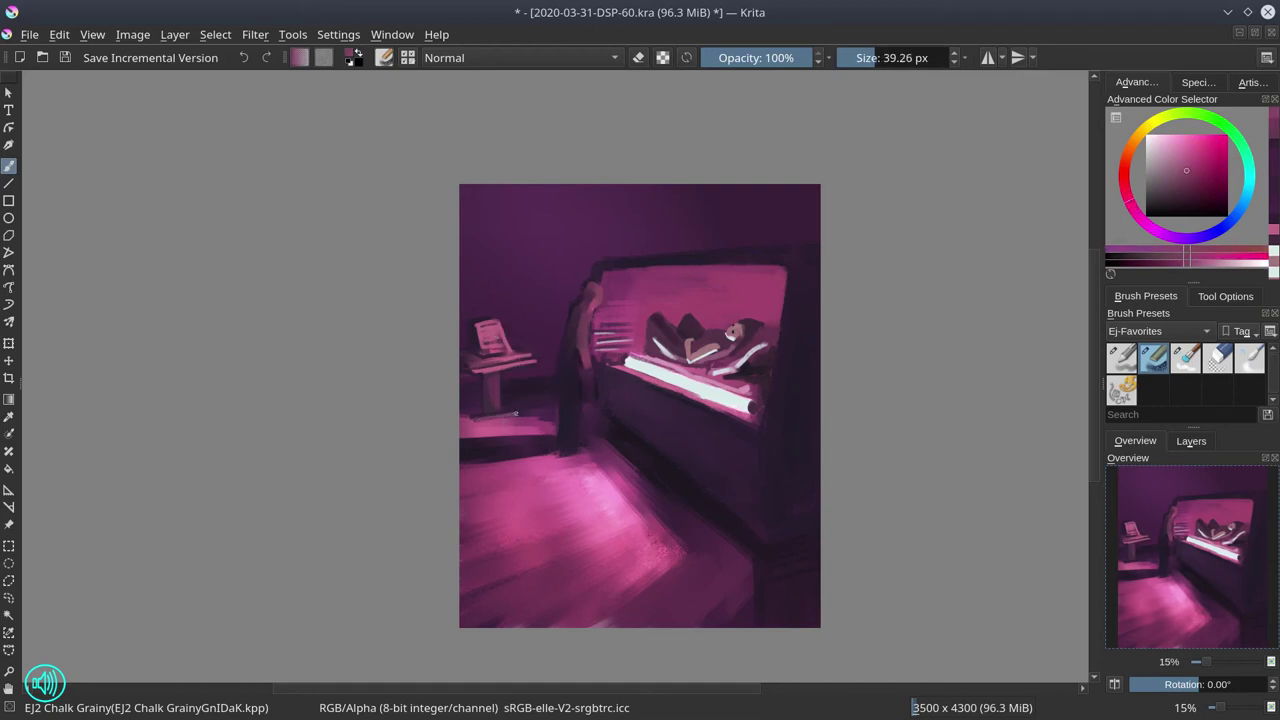
- Add a lighter sampled pink highlight along the table's pedestal at about 37 px and save the painting
ctrl+click(487, 331)
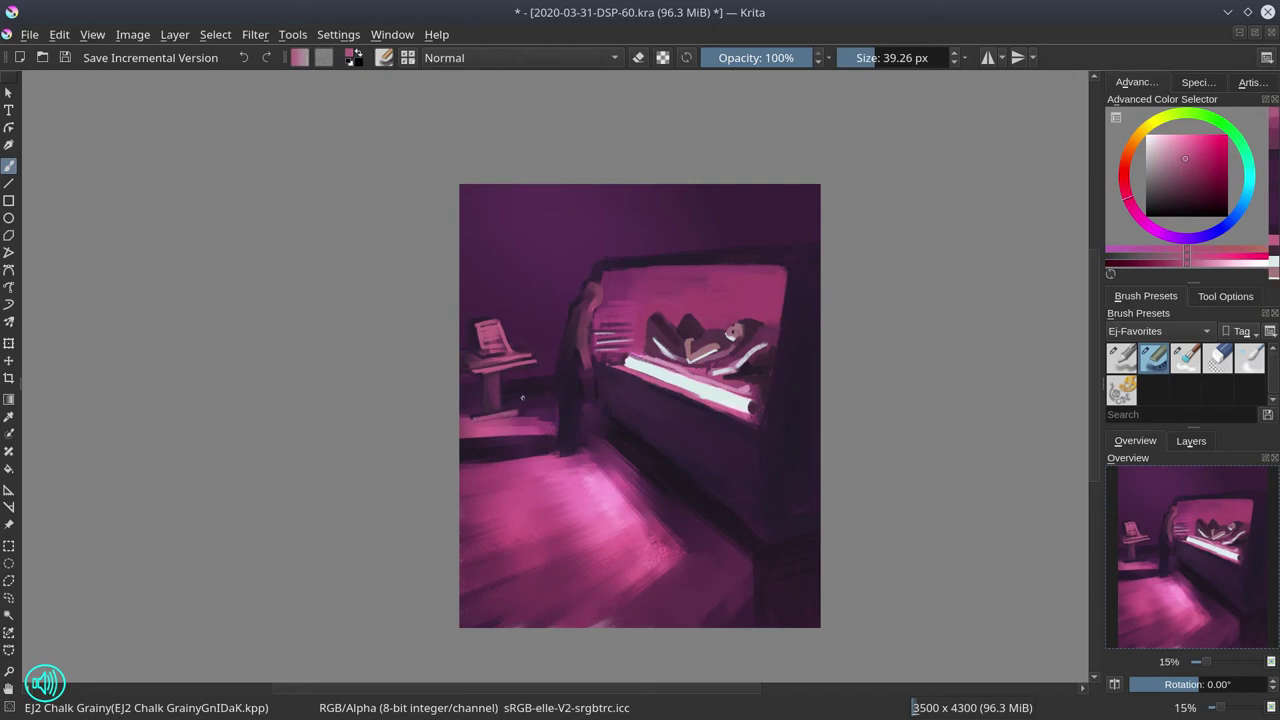
key(bracketleft)
drag(497, 378, 499, 405)
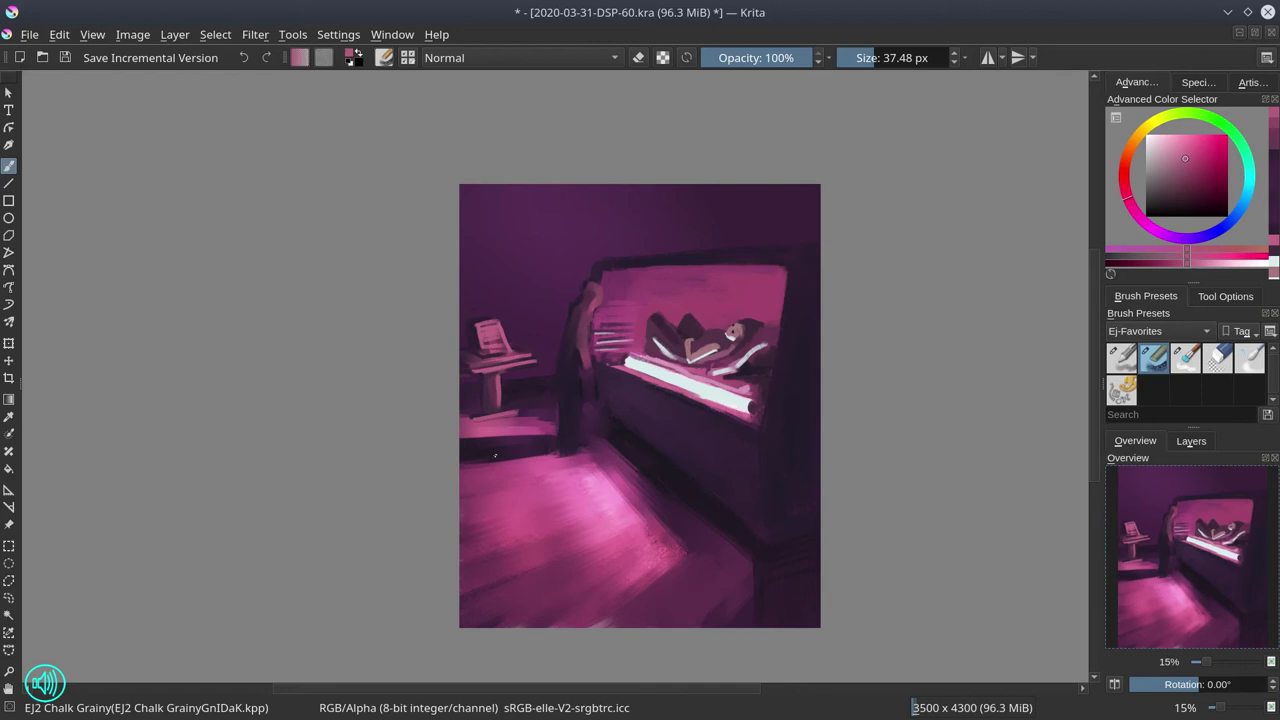
click(65, 58)
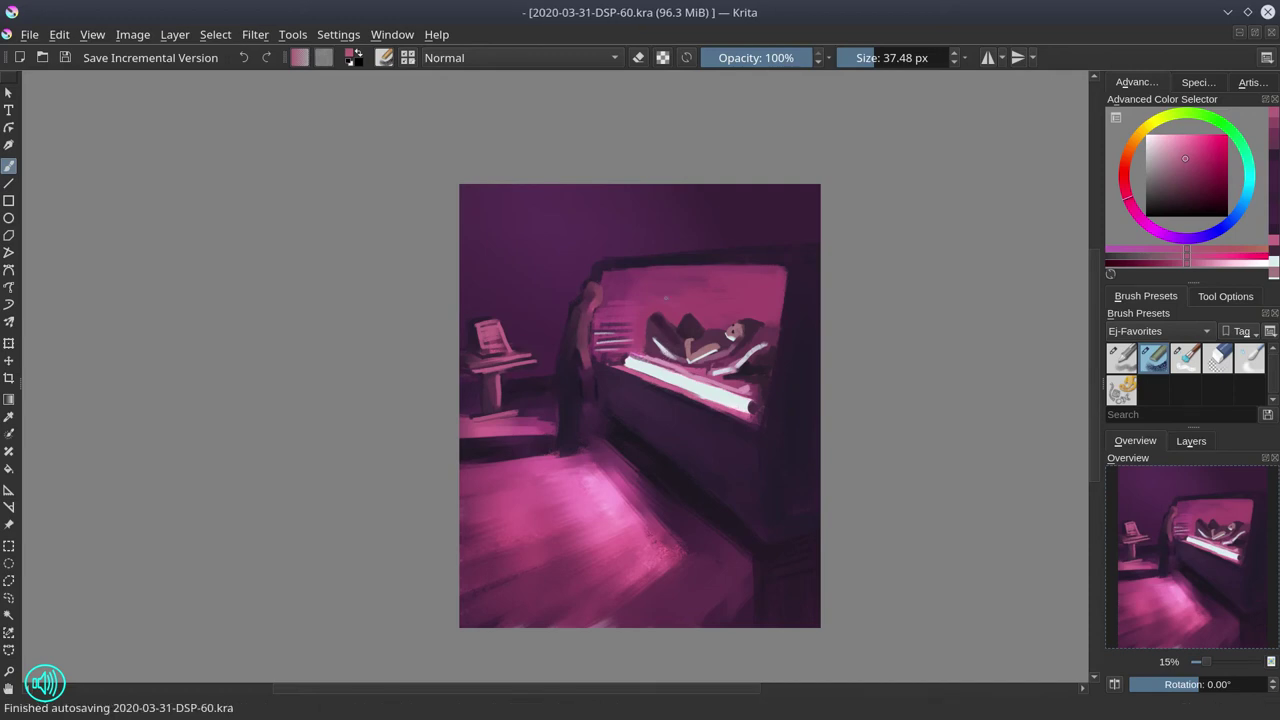
- Touch up the reclining figure's raised knee with sampled dark purple at about 47 px
ctrl+click(673, 328)
mouse_move(673, 329)
mouse_down()
mouse_move(686, 329)
mouse_move(672, 329)
mouse_up()
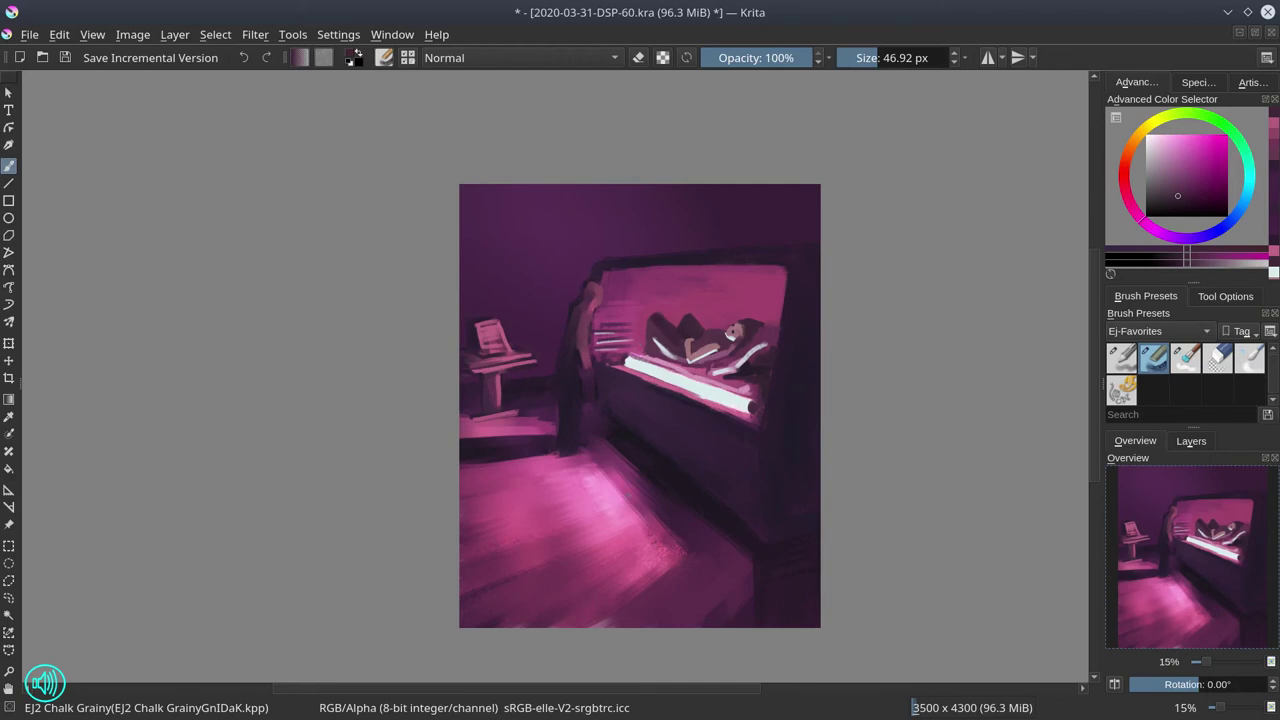
- Blend the floor along the canvas's lower edge with sampled pinks and purples at about 140 px, and save the painting
drag(599, 505, 595, 430)
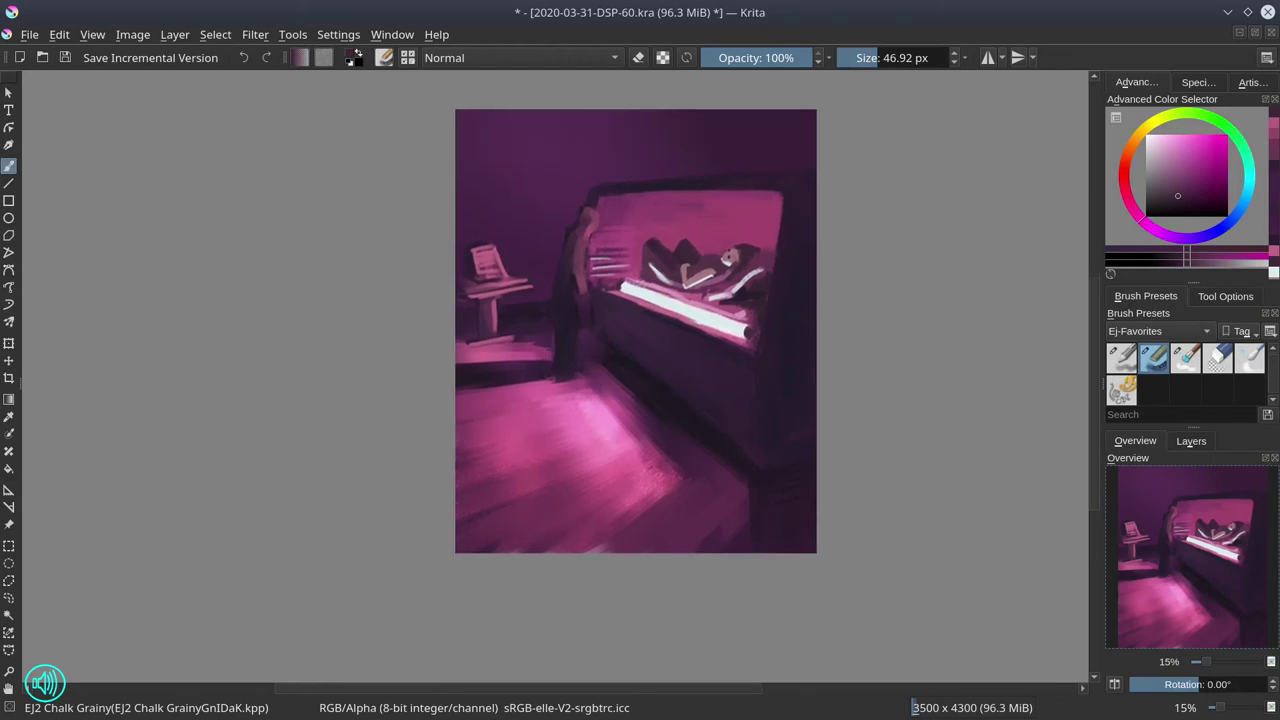
ctrl+click(523, 525)
drag(521, 526, 514, 532)
ctrl+click(545, 527)
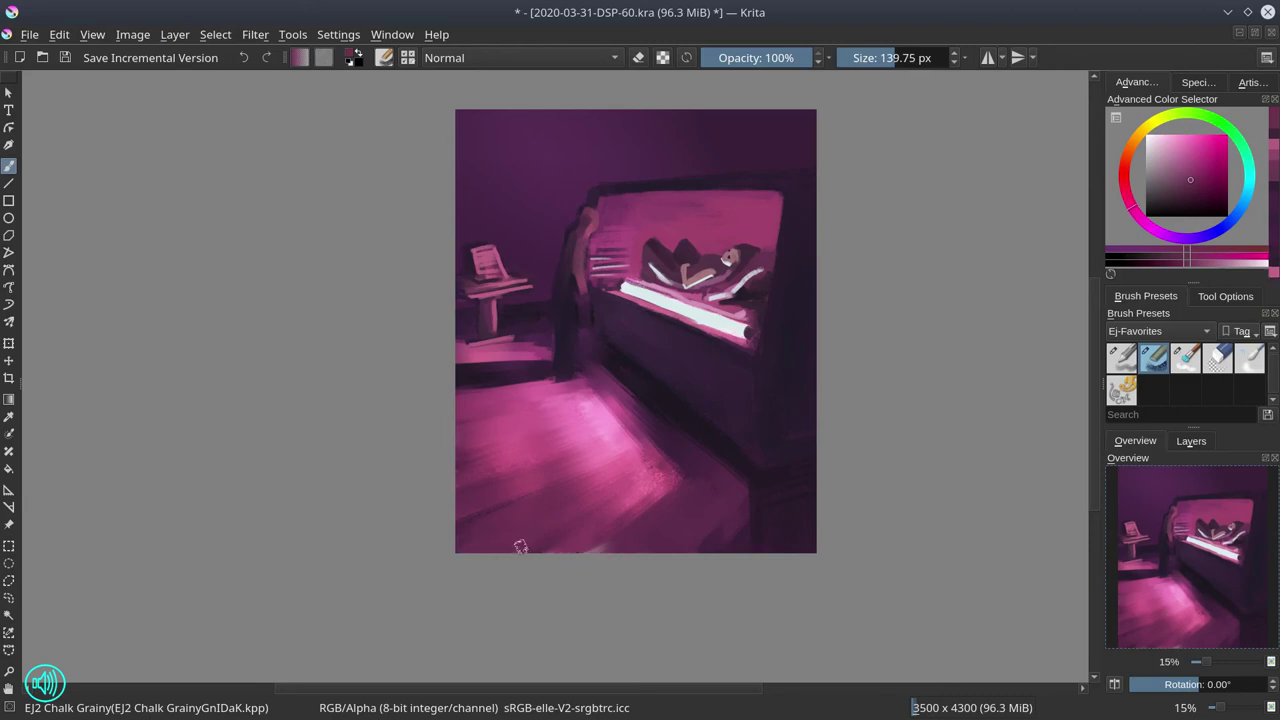
ctrl+click(600, 530)
mouse_move(593, 538)
mouse_down()
mouse_move(577, 549)
mouse_move(607, 545)
mouse_up()
ctrl+click(632, 531)
ctrl+click(712, 517)
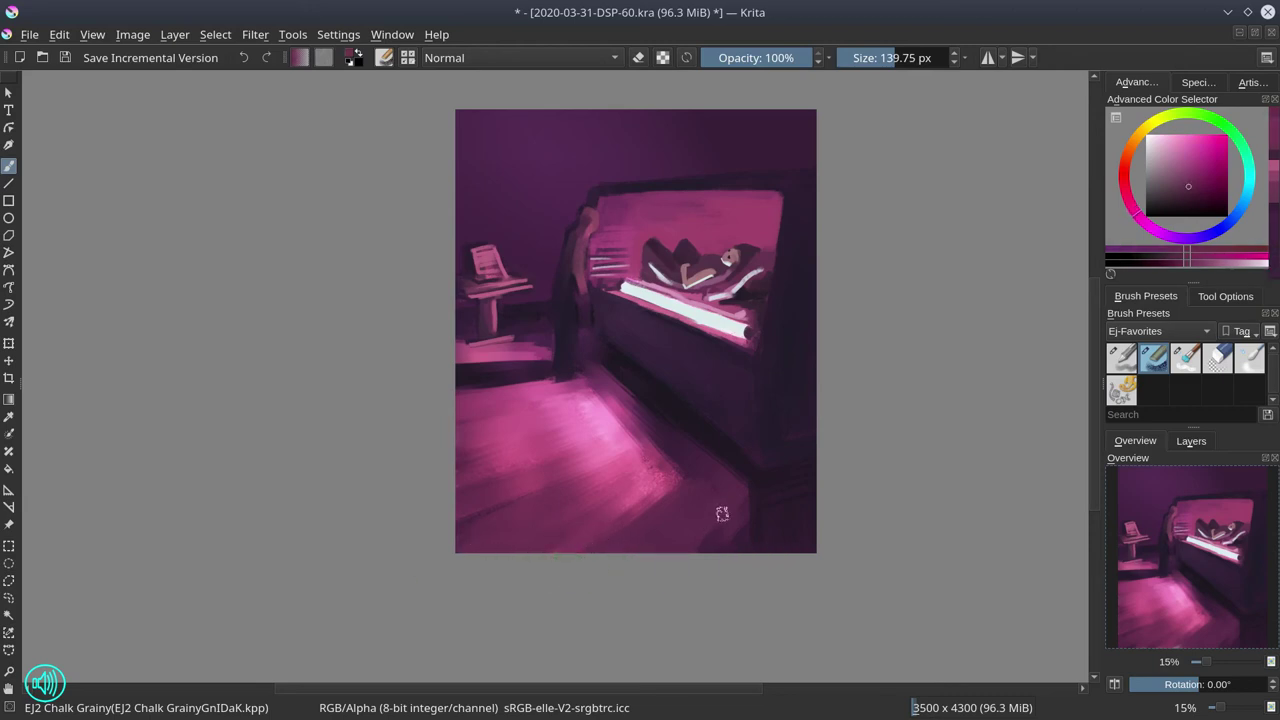
ctrl+click(762, 512)
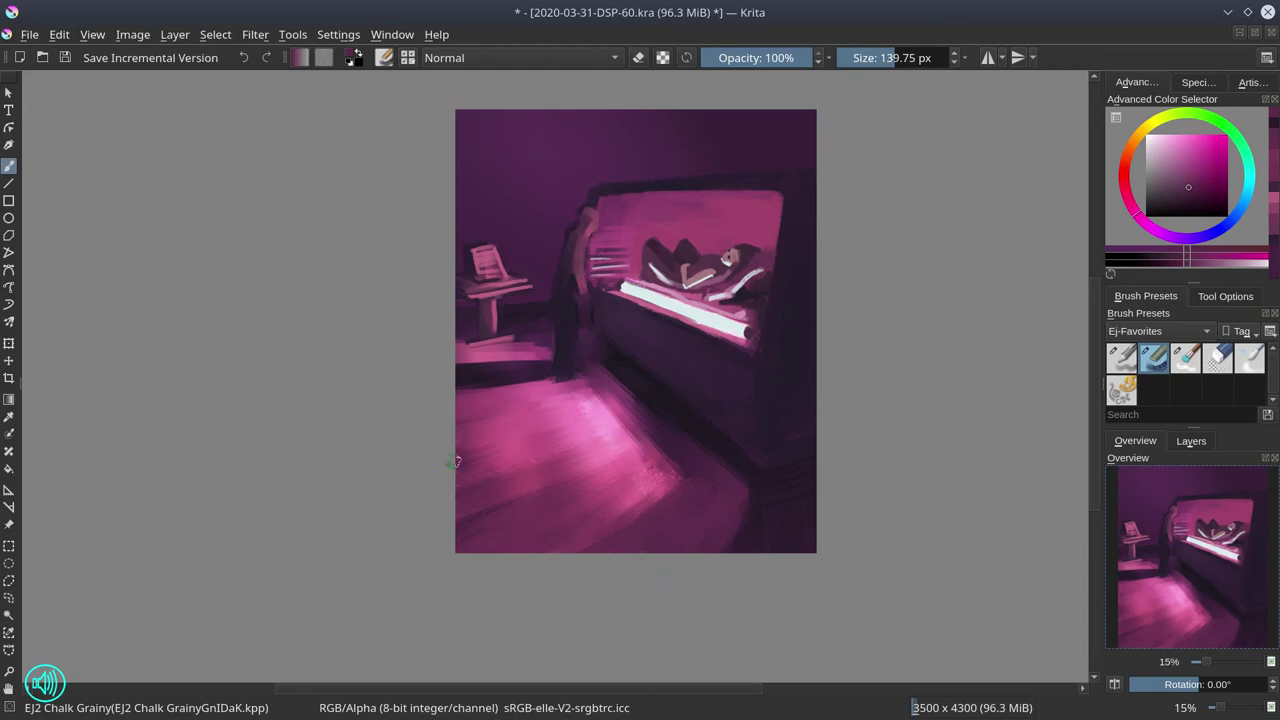
click(64, 62)
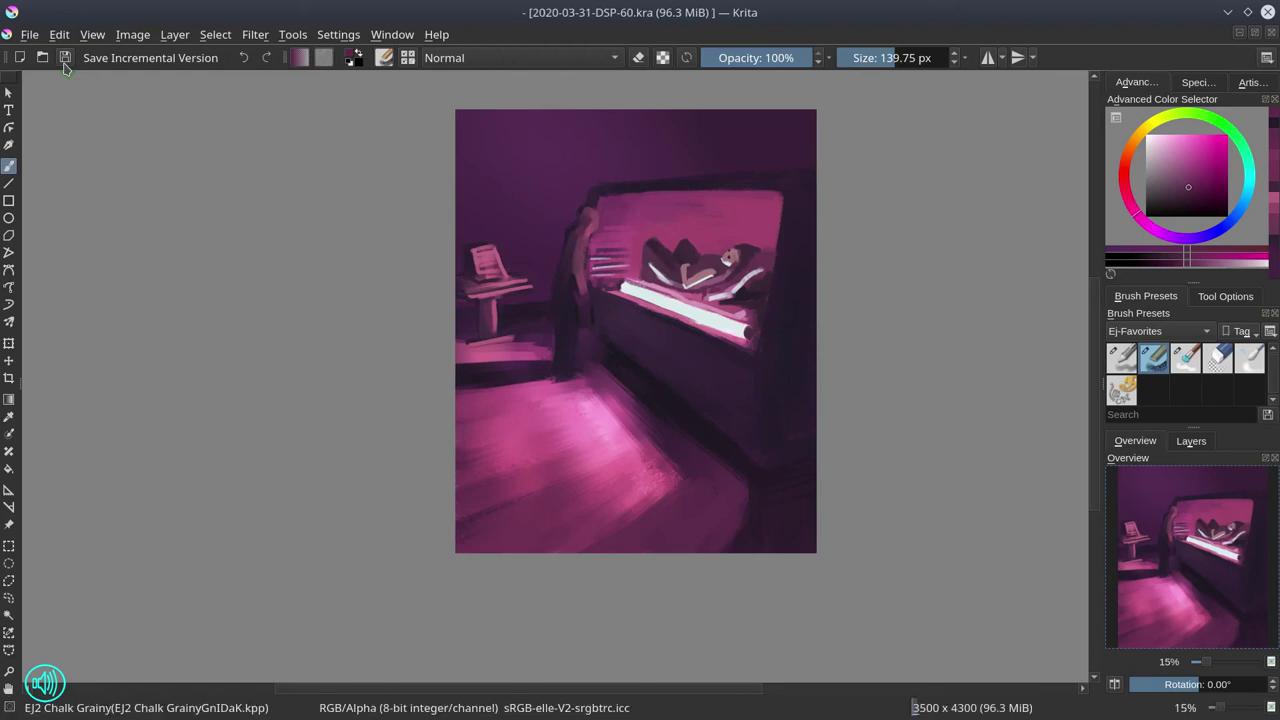
- Shift the standing figure's sampled skin tone to a lighter reddish pink and paint both legs and feet at about 40 px
drag(624, 256, 627, 275)
ctrl+click(588, 228)
key(ctrl+z)
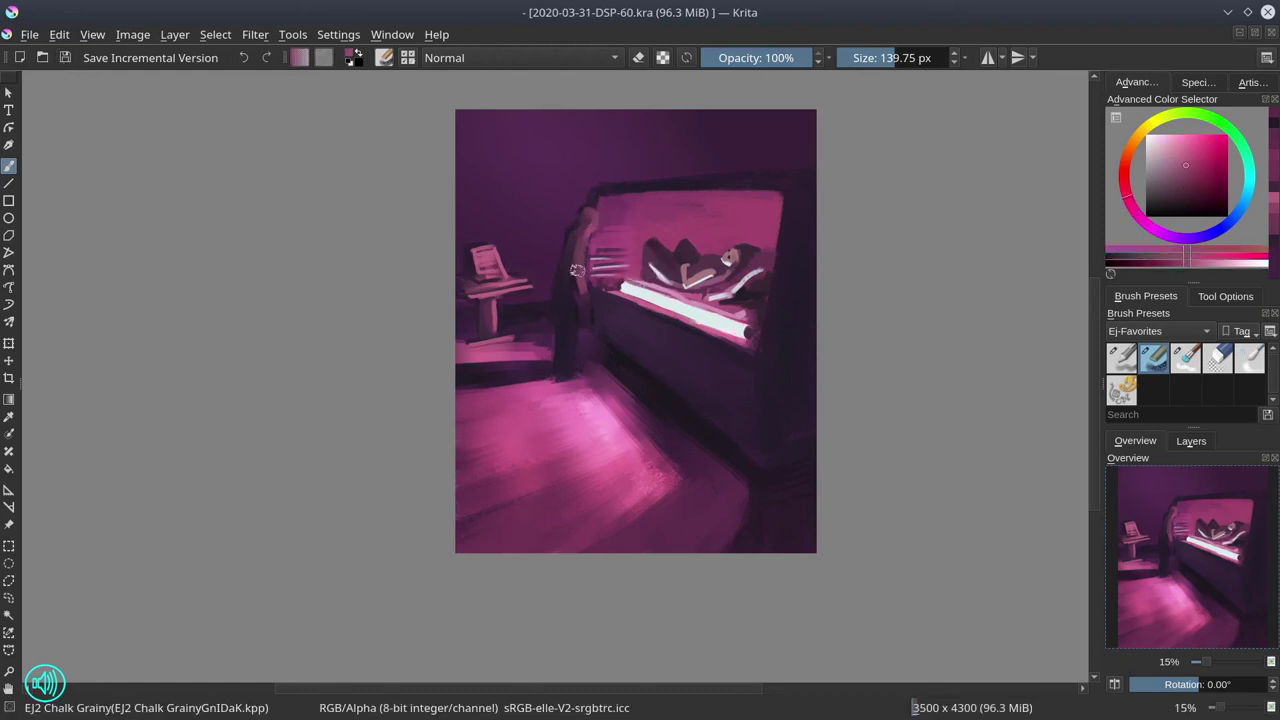
click(1124, 178)
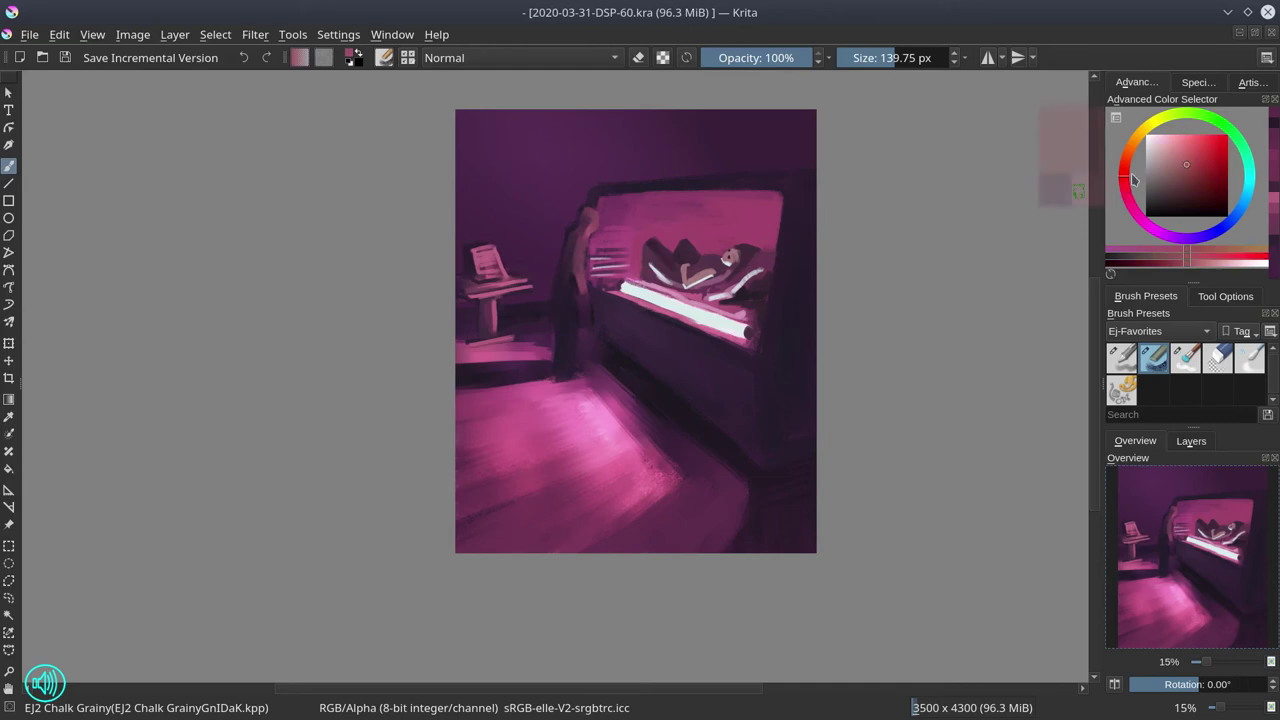
click(1182, 155)
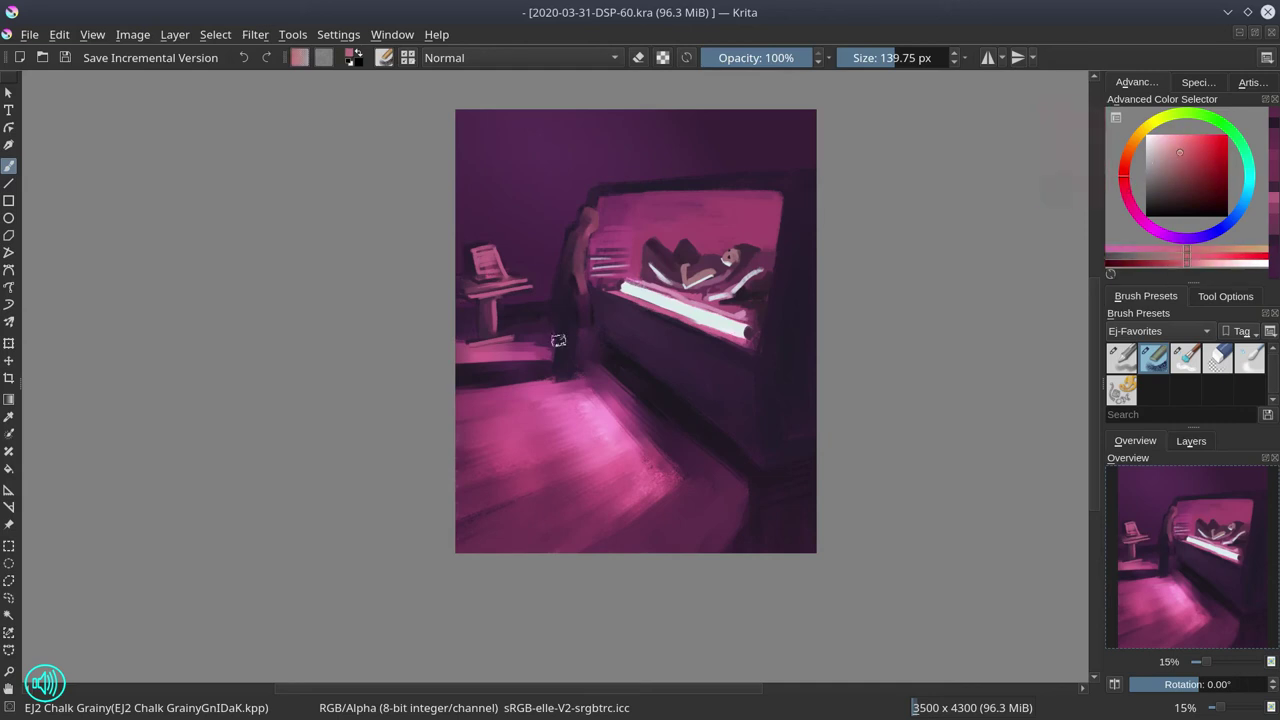
drag(566, 370, 579, 327)
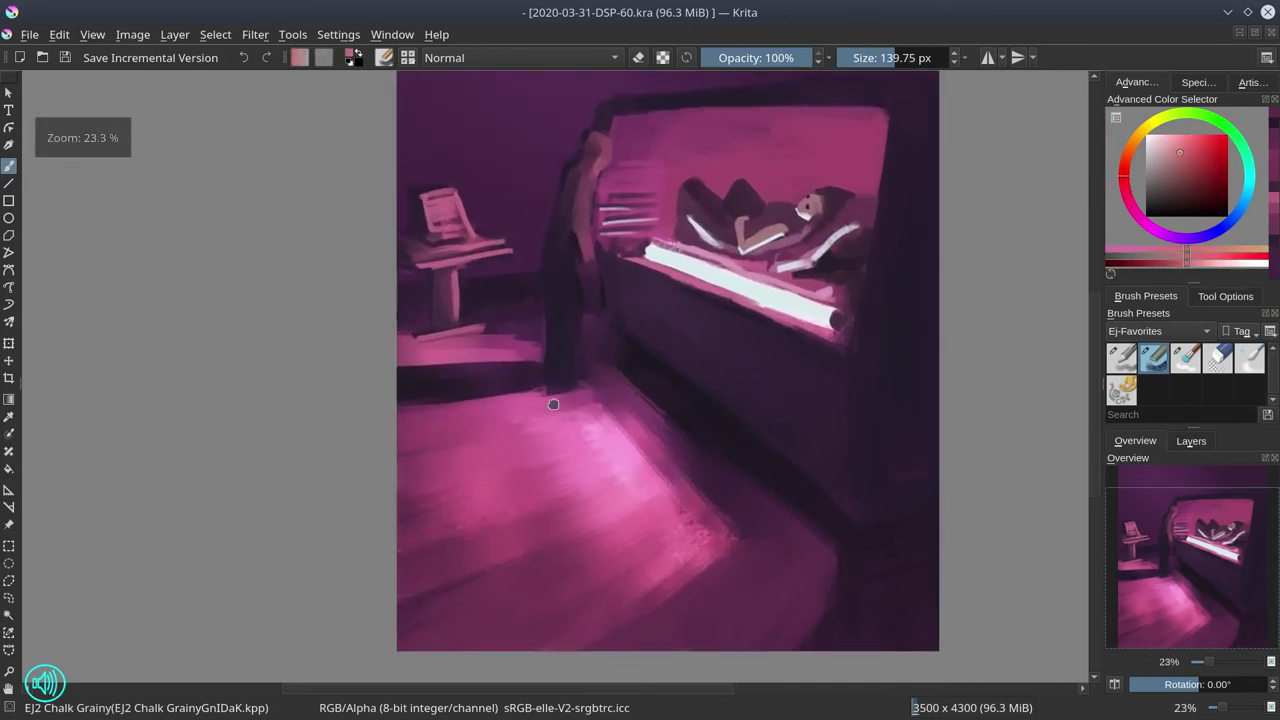
drag(551, 403, 516, 487)
mouse_move(536, 400)
mouse_down()
mouse_move(542, 357)
mouse_move(526, 374)
mouse_move(525, 360)
mouse_move(528, 377)
mouse_move(524, 354)
mouse_move(548, 466)
mouse_up()
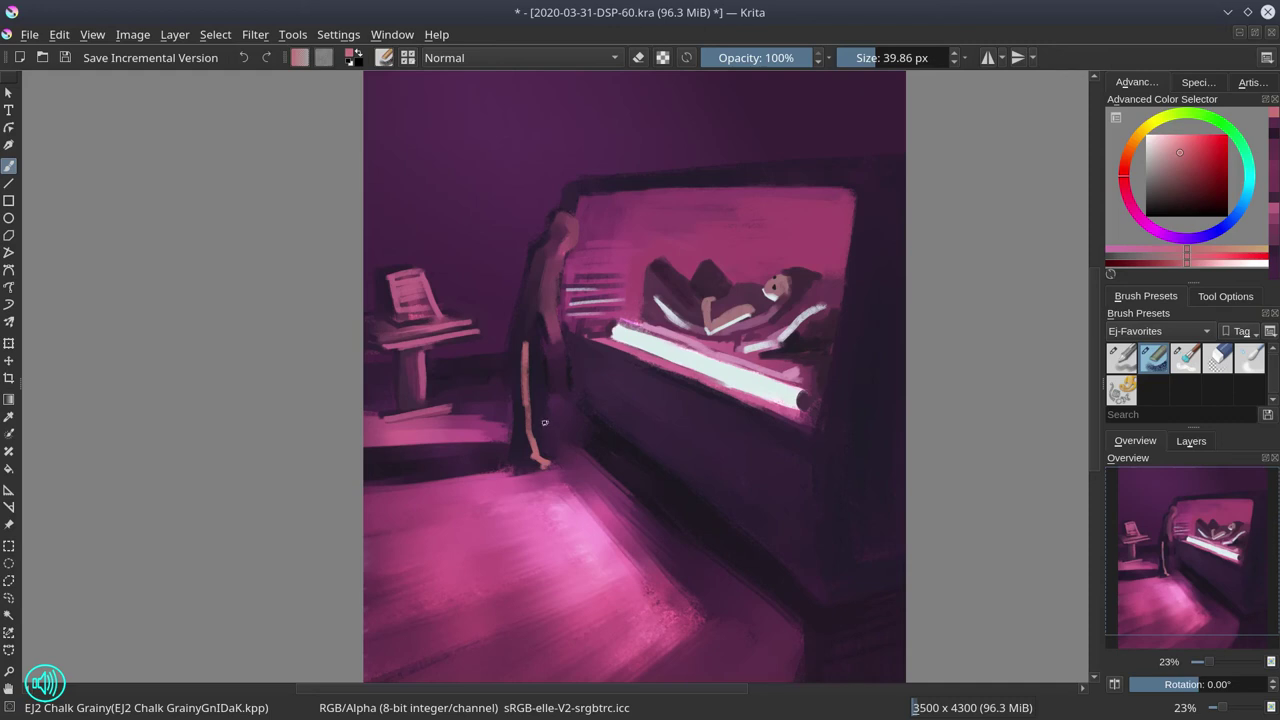
mouse_move(545, 350)
mouse_down()
mouse_move(553, 483)
mouse_move(539, 482)
mouse_move(563, 453)
mouse_up()
- Try painting the legs' cast shadows across the lit floor with a sampled muted pink at about 57 px
ctrl+click(550, 450)
ctrl+click(559, 478)
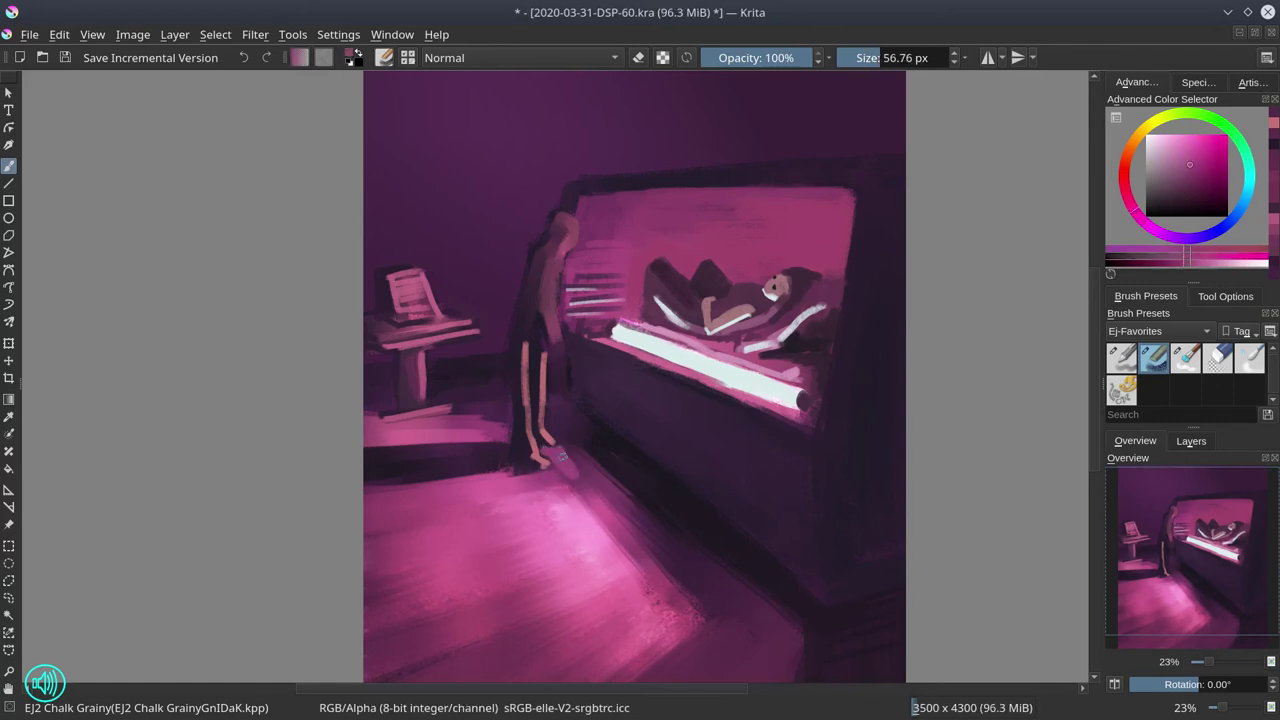
mouse_move(500, 478)
mouse_down()
mouse_move(544, 484)
mouse_move(595, 540)
mouse_up()
- Cover the lit floor beyond the standing figure's feet with sampled light pink strokes at about 100 px
ctrl+click(592, 517)
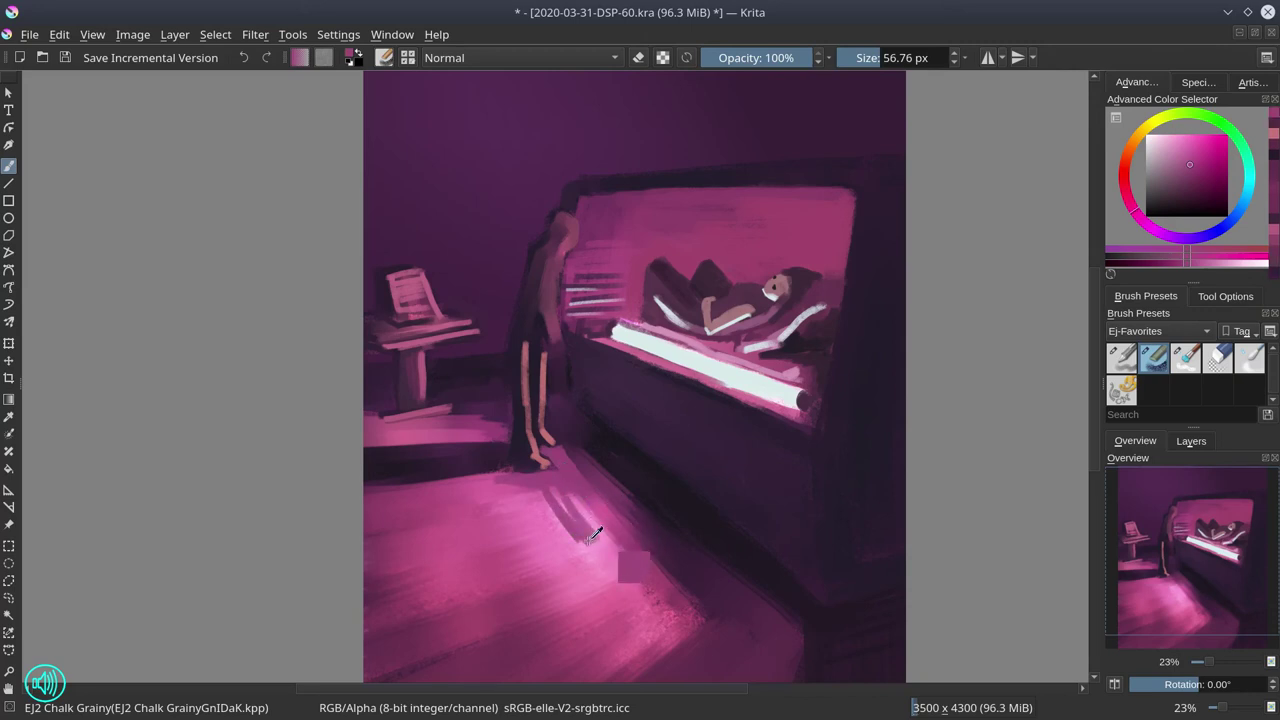
ctrl+click(597, 553)
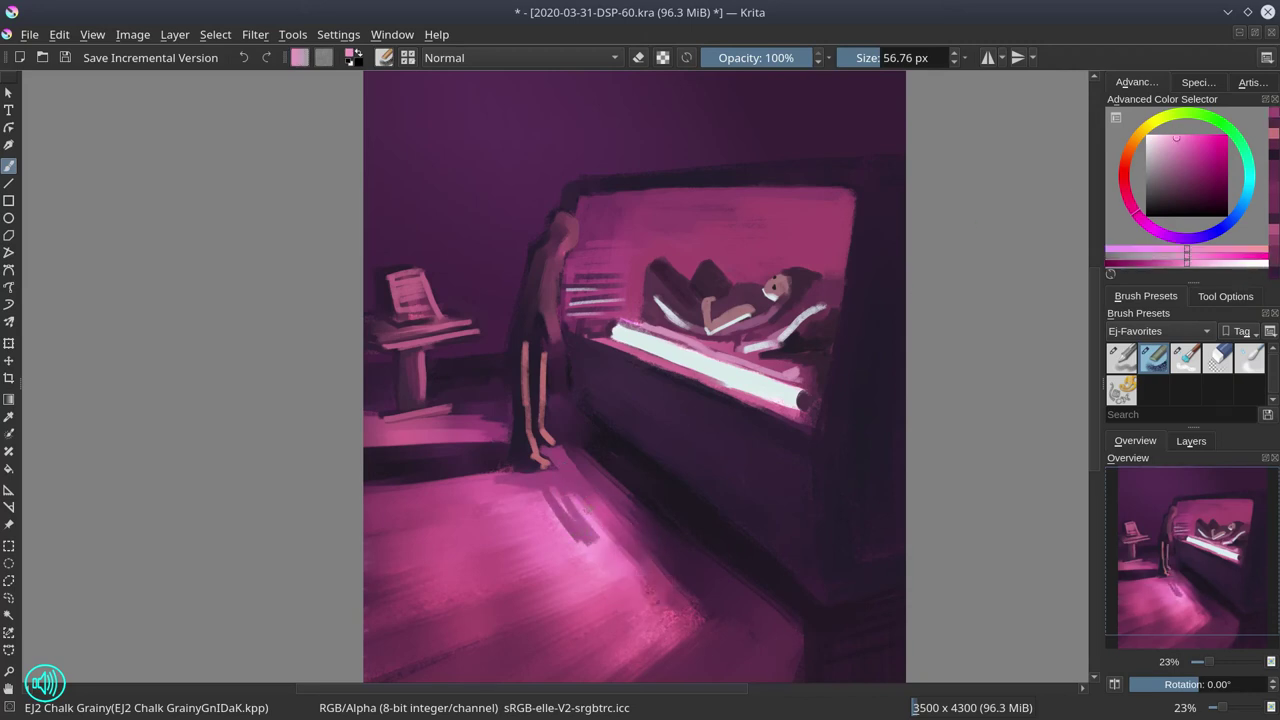
drag(606, 489, 633, 489)
mouse_move(549, 499)
mouse_down()
mouse_move(592, 548)
mouse_move(592, 535)
mouse_move(626, 543)
mouse_move(576, 500)
mouse_move(504, 482)
mouse_move(576, 490)
mouse_move(554, 453)
mouse_move(574, 472)
mouse_move(560, 485)
mouse_move(645, 555)
mouse_move(607, 476)
mouse_move(643, 555)
mouse_move(688, 608)
mouse_move(608, 560)
mouse_up()
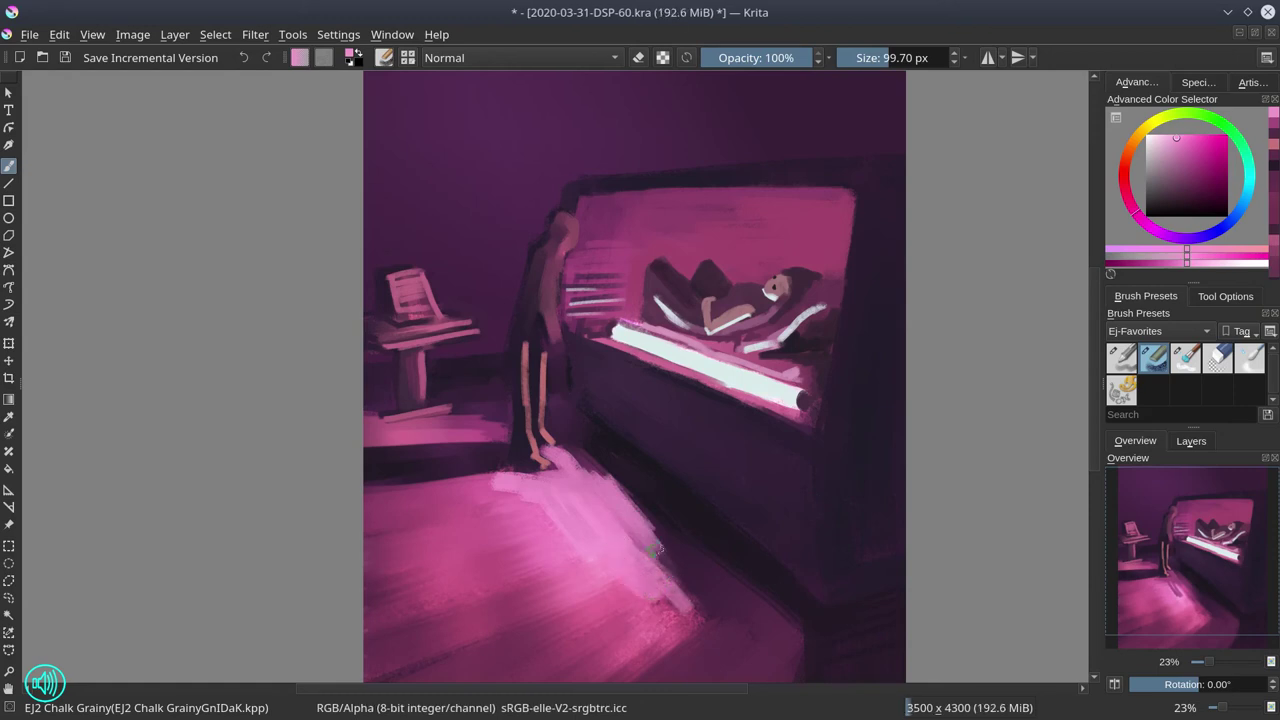
drag(628, 490, 685, 580)
- Paint sampled near-white and pale pink highlights into the floor's light patch and rework its edge with sampled dark purple
ctrl+click(686, 358)
mouse_move(612, 520)
mouse_down()
mouse_move(600, 535)
mouse_move(615, 545)
mouse_up()
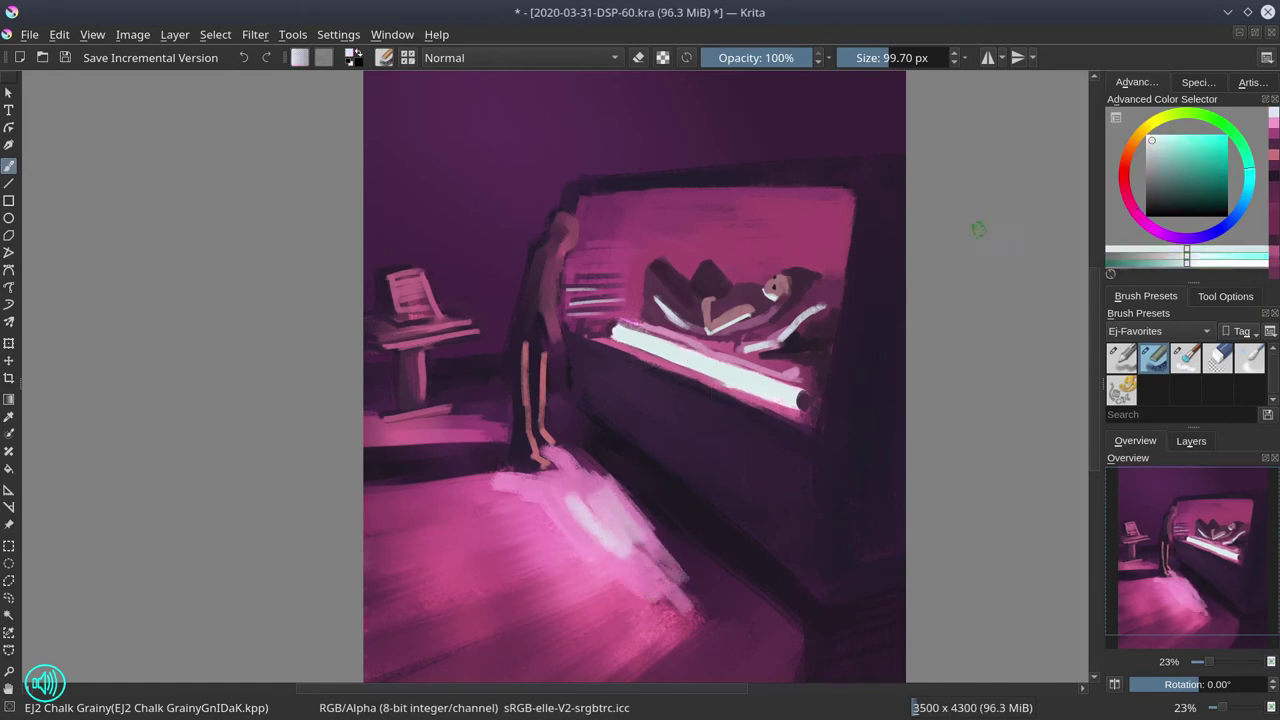
ctrl+click(612, 525)
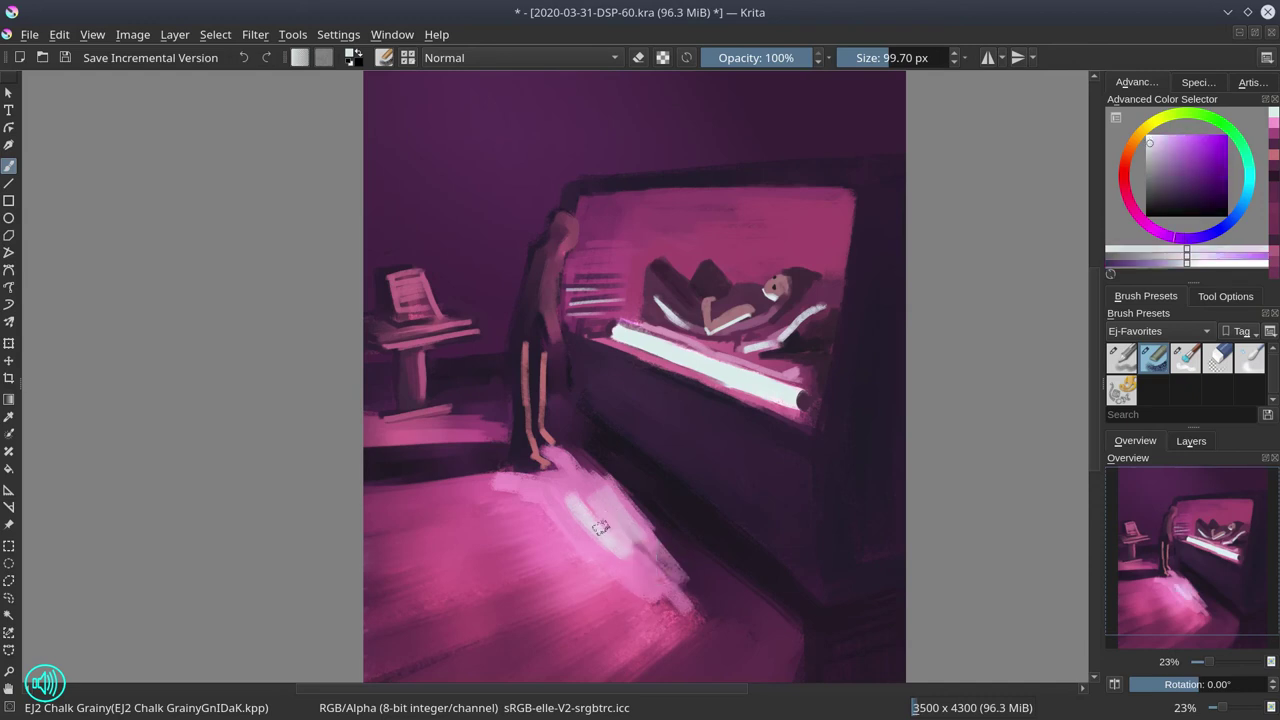
mouse_move(594, 513)
mouse_down()
mouse_move(616, 538)
mouse_move(598, 550)
mouse_up()
ctrl+click(610, 510)
mouse_move(589, 502)
mouse_down()
mouse_move(587, 538)
mouse_move(607, 549)
mouse_move(592, 519)
mouse_move(622, 548)
mouse_move(572, 496)
mouse_move(587, 499)
mouse_move(571, 462)
mouse_up()
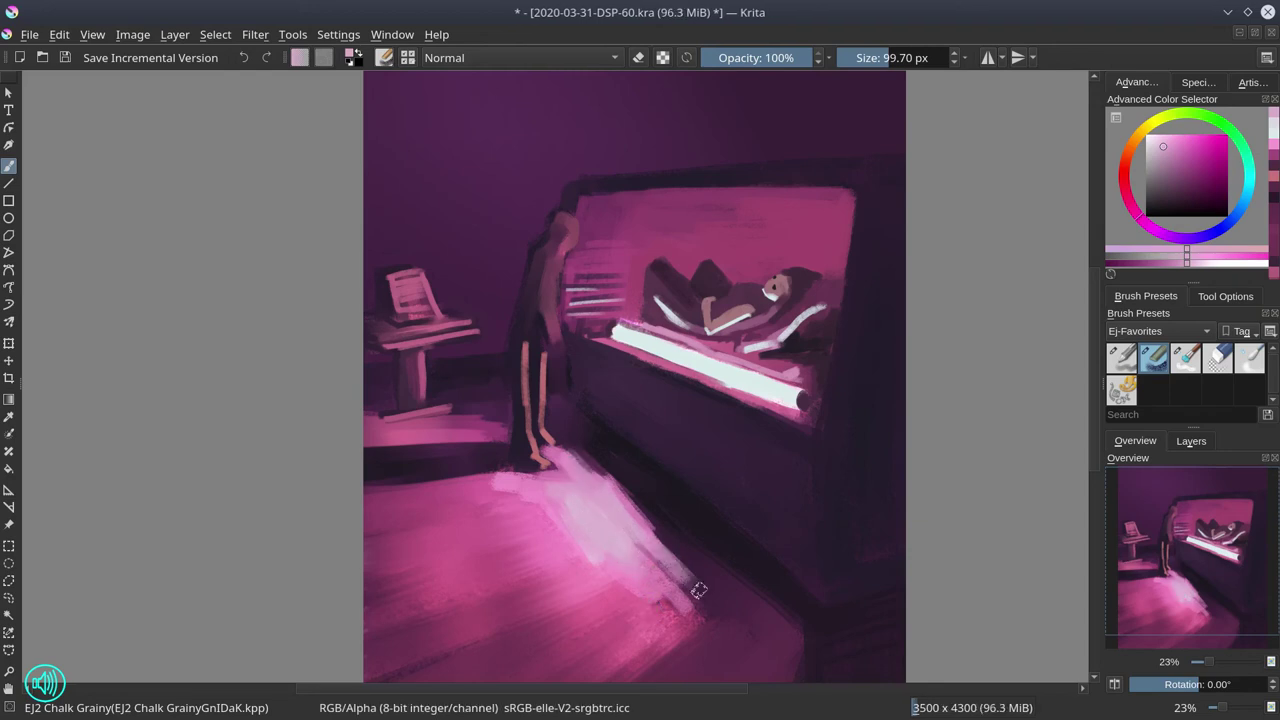
ctrl+click(672, 527)
drag(600, 460, 660, 533)
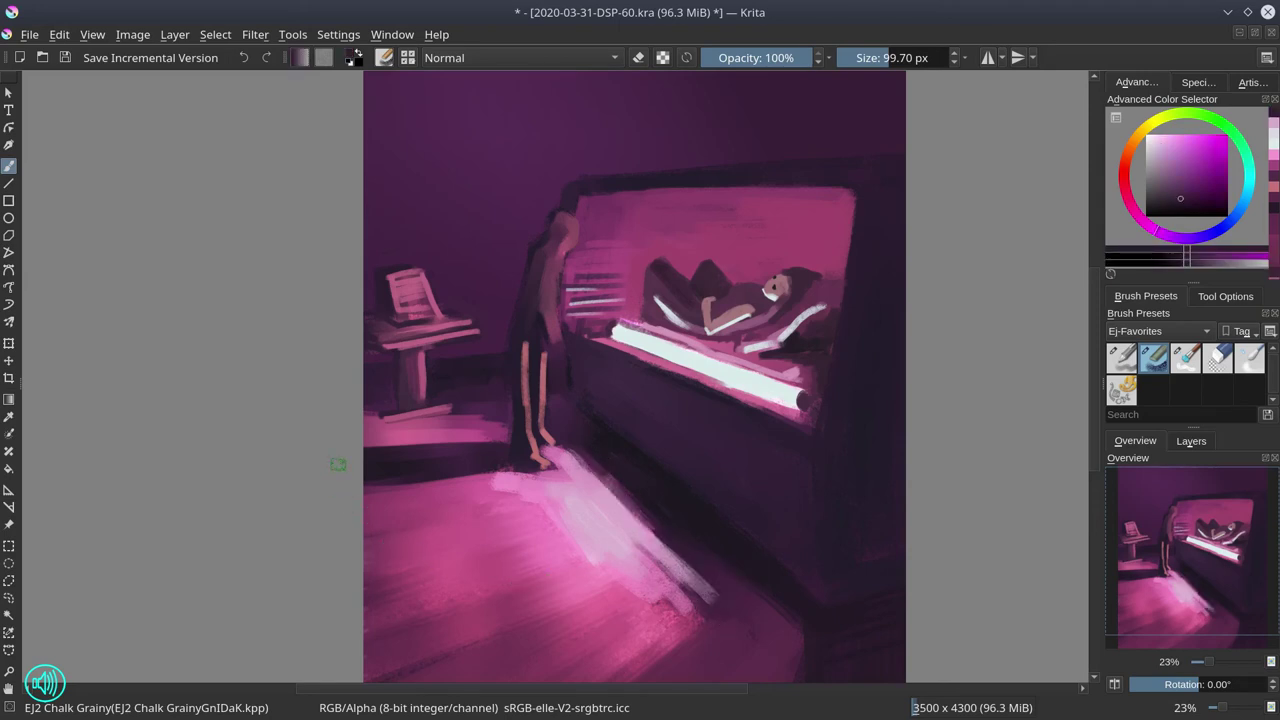
- Widen the standing figure's back and coat with sampled dark purple at about 57 px
ctrl+click(515, 437)
shift+drag(515, 437, 512, 370)
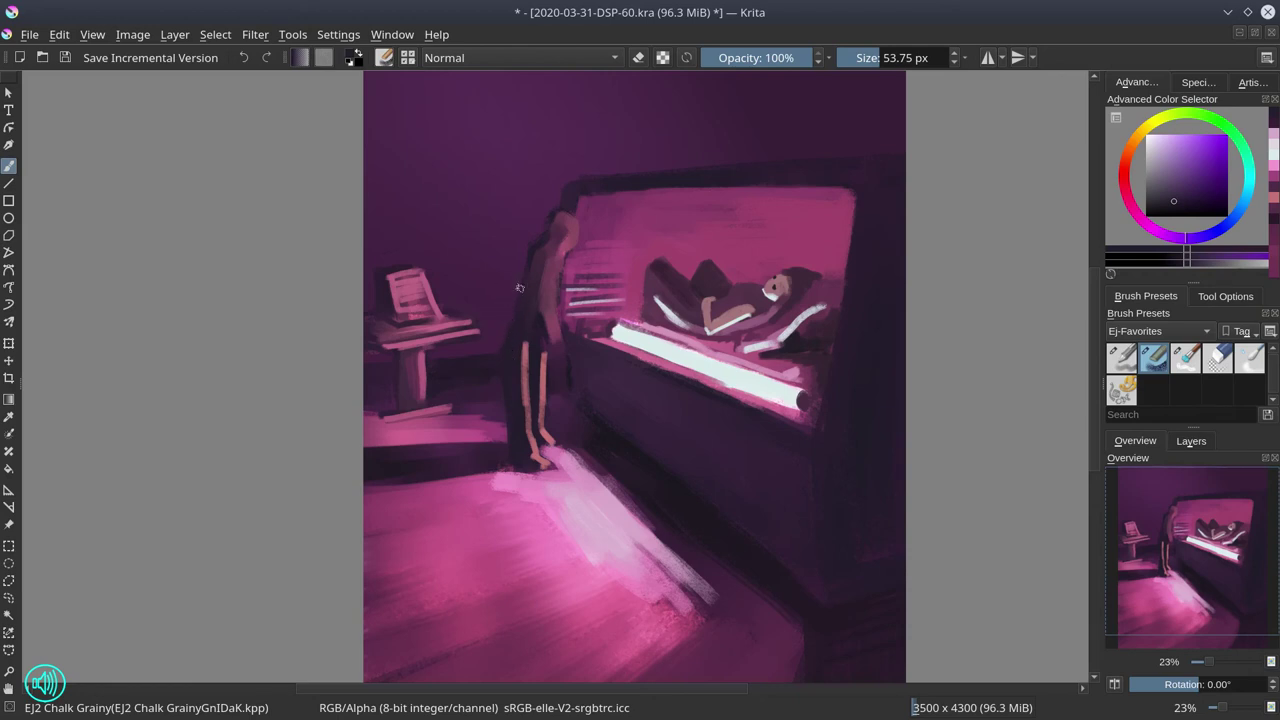
shift+drag(512, 330, 520, 332)
drag(535, 240, 501, 337)
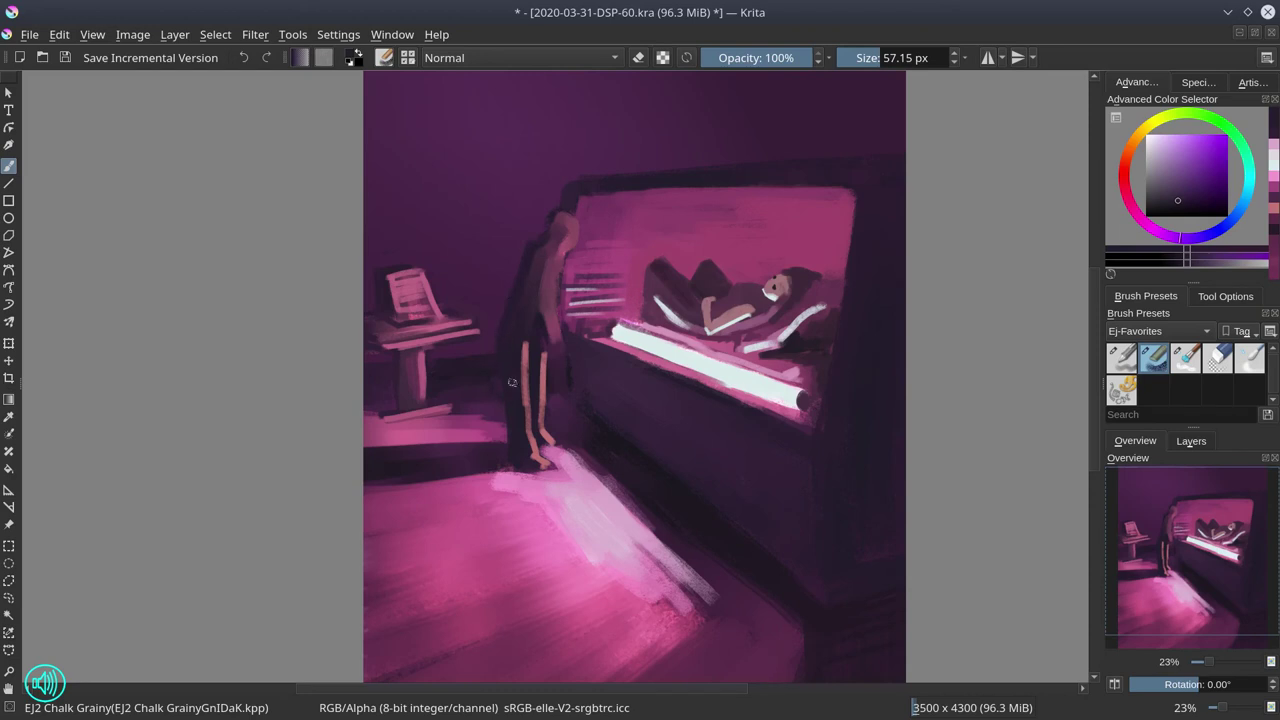
- Paint a grey coat over the standing figure's back, sleeve and lower body at about 62 px and 54 px
click(1152, 181)
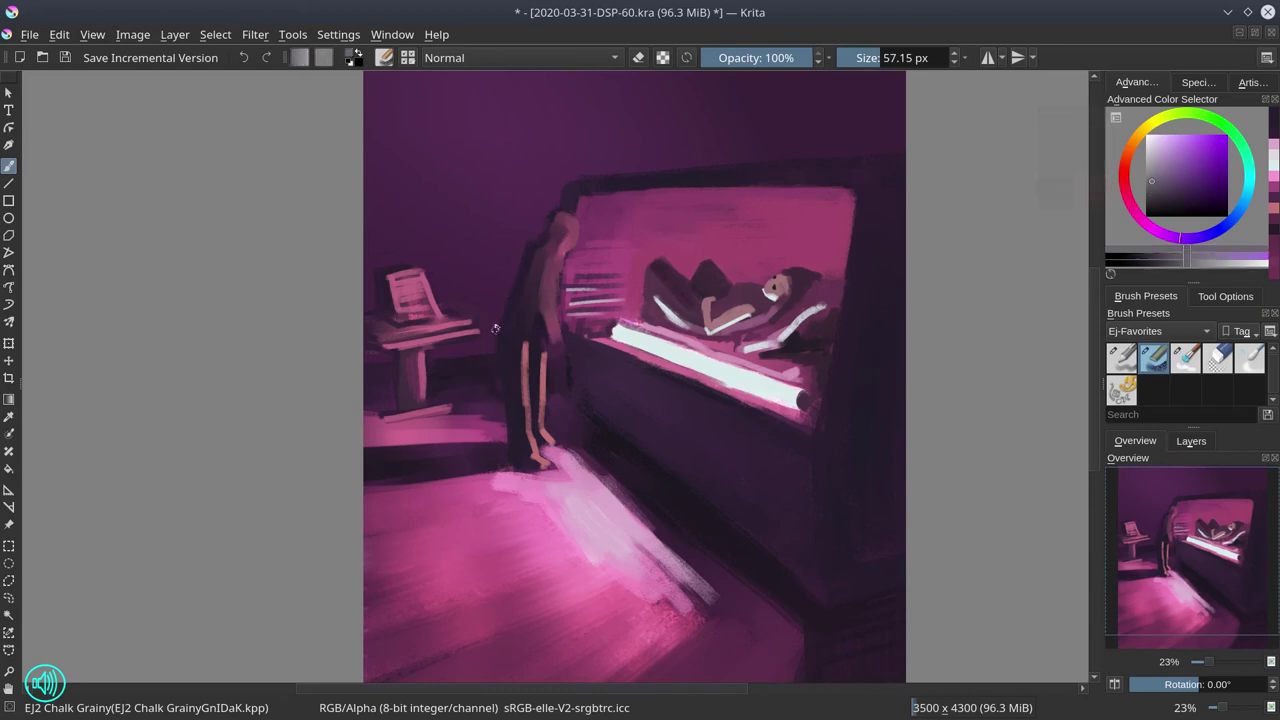
shift+drag(526, 277, 536, 274)
mouse_move(526, 249)
mouse_down()
mouse_move(540, 238)
mouse_move(512, 318)
mouse_up()
click(1156, 190)
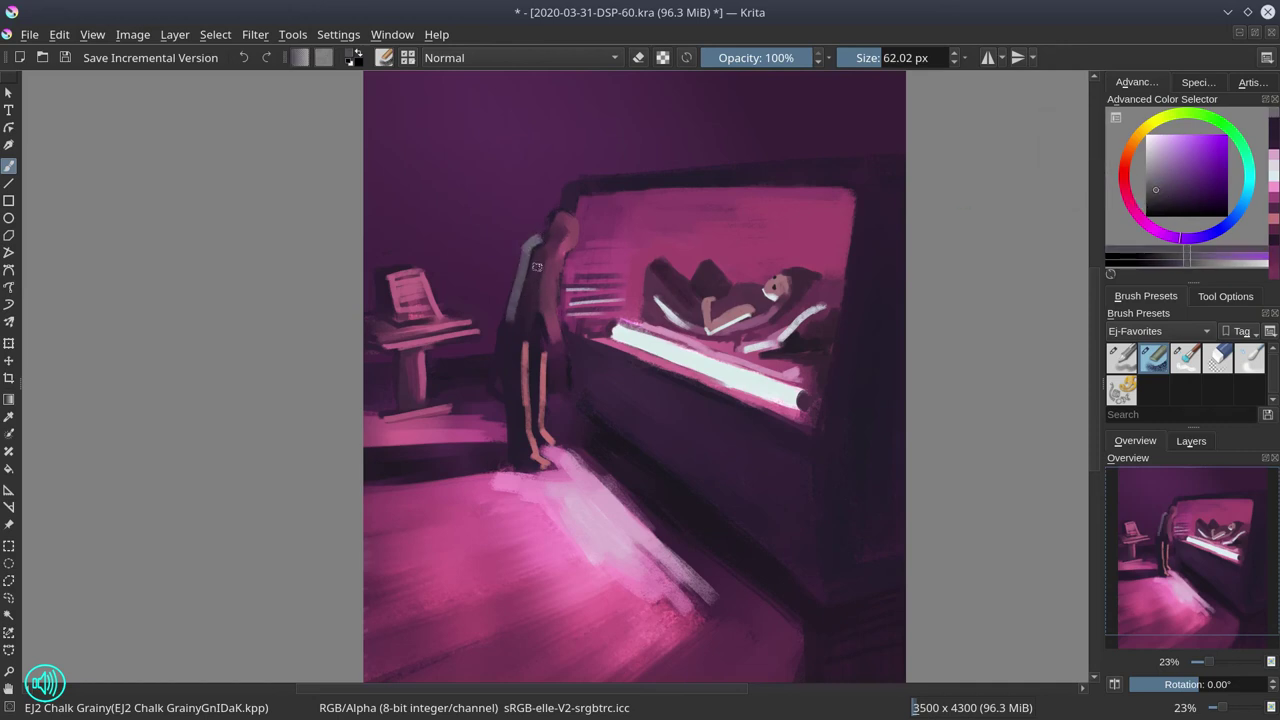
click(516, 288)
mouse_move(516, 288)
mouse_down()
mouse_move(537, 238)
mouse_move(523, 299)
mouse_move(543, 240)
mouse_move(546, 287)
mouse_move(546, 237)
mouse_move(544, 319)
mouse_move(514, 397)
mouse_up()
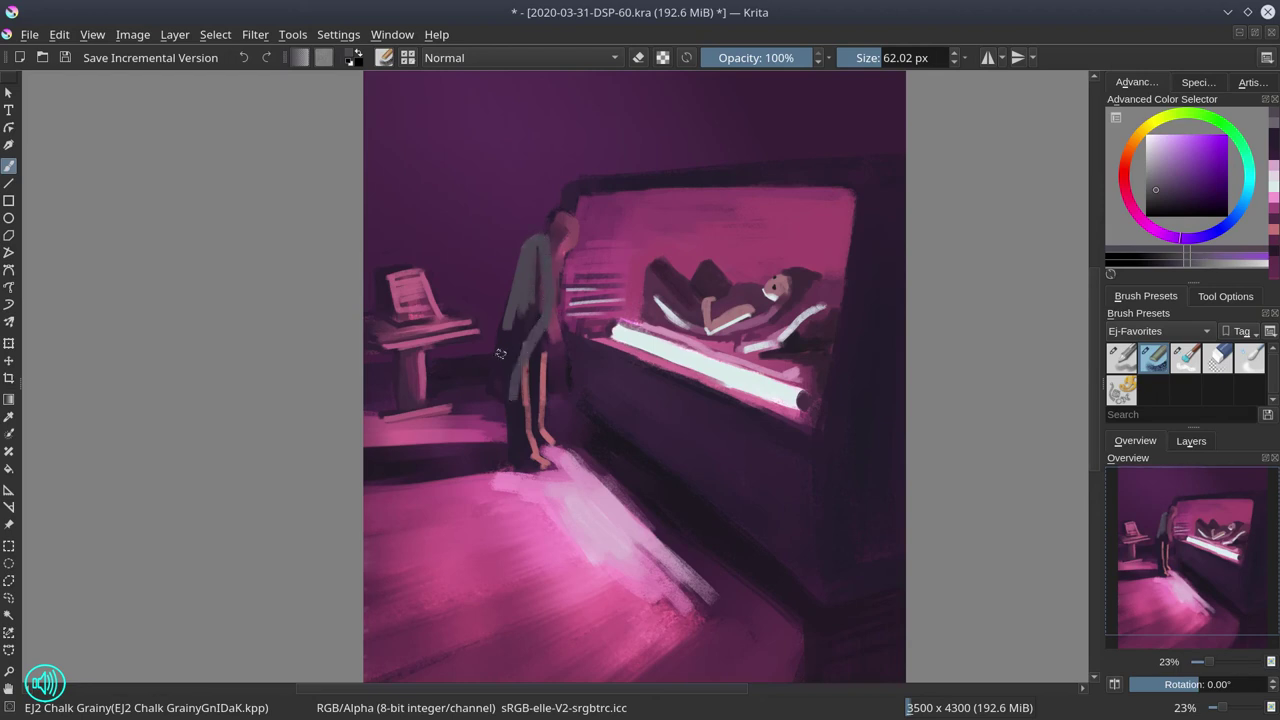
mouse_move(500, 353)
mouse_down()
mouse_move(493, 383)
mouse_move(514, 317)
mouse_move(510, 391)
mouse_move(520, 331)
mouse_move(518, 348)
mouse_move(546, 297)
mouse_move(513, 325)
mouse_move(544, 243)
mouse_move(534, 316)
mouse_move(538, 246)
mouse_move(543, 312)
mouse_move(534, 238)
mouse_up()
drag(572, 284, 561, 259)
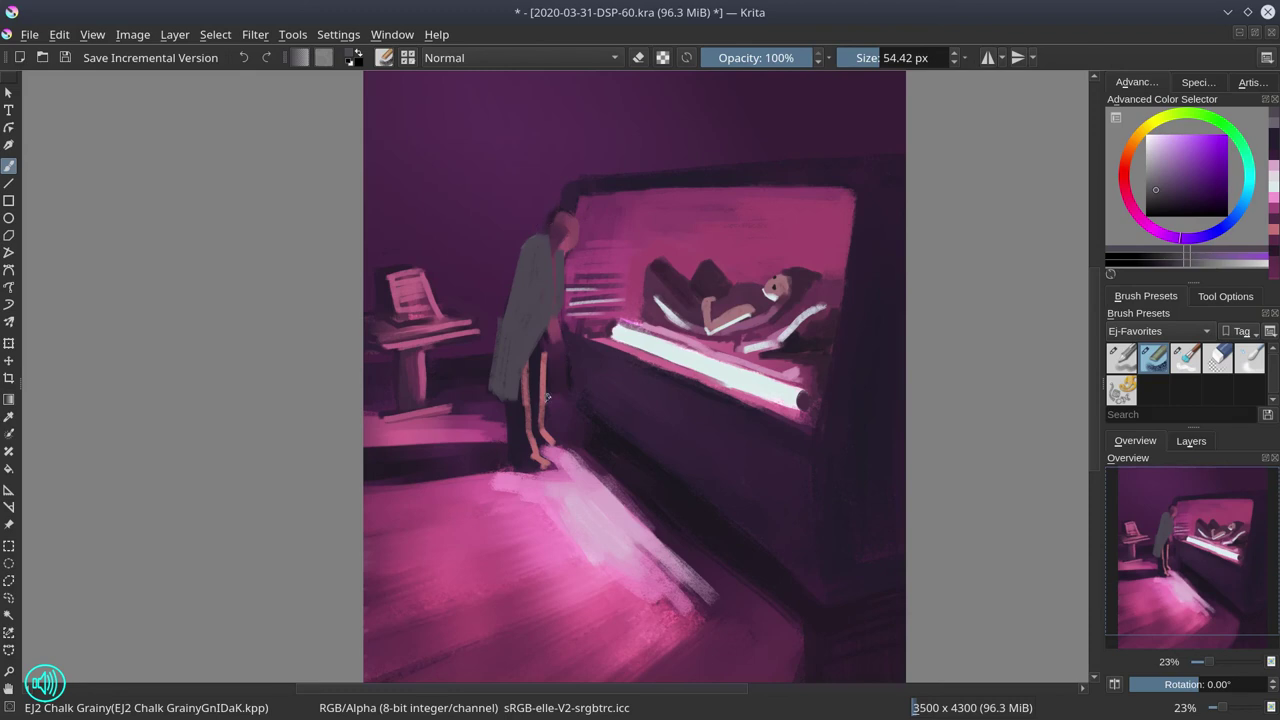
- Paint a lighter muted pink highlight down the standing figure's sleeve, using a brush of about 45 px
key(ctrl)
ctrl+click(550, 370)
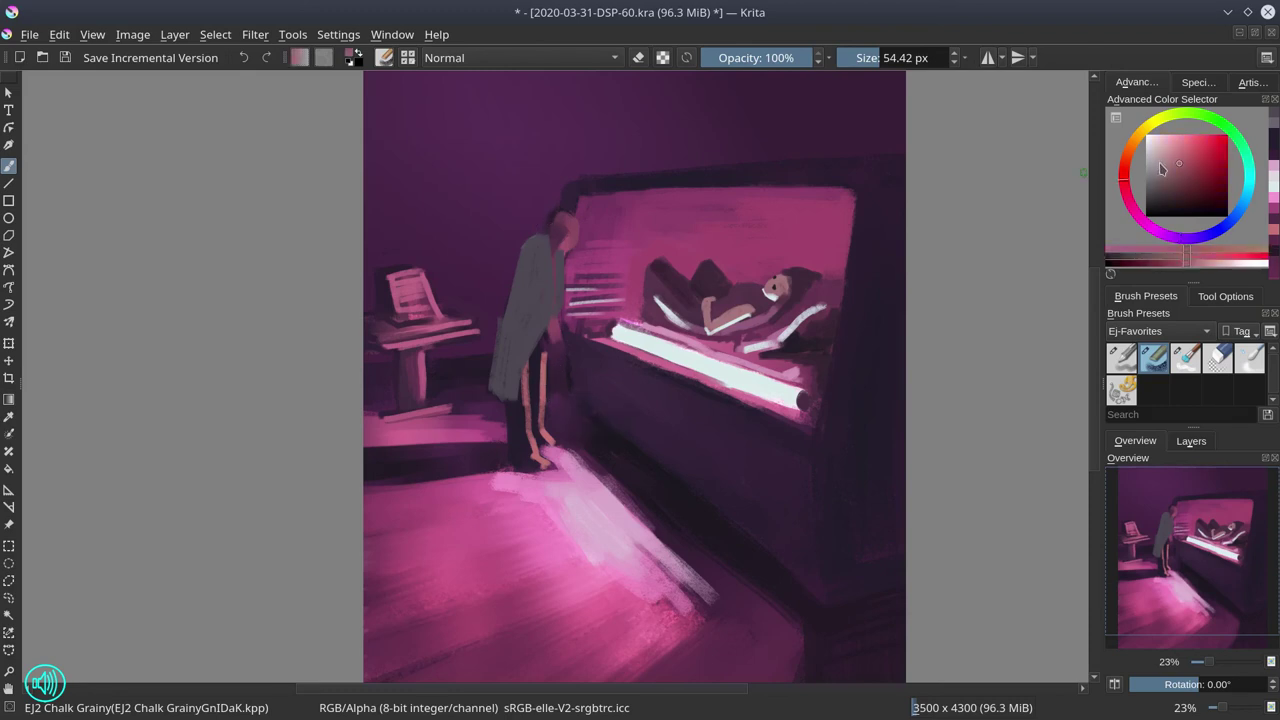
click(1177, 160)
key([)
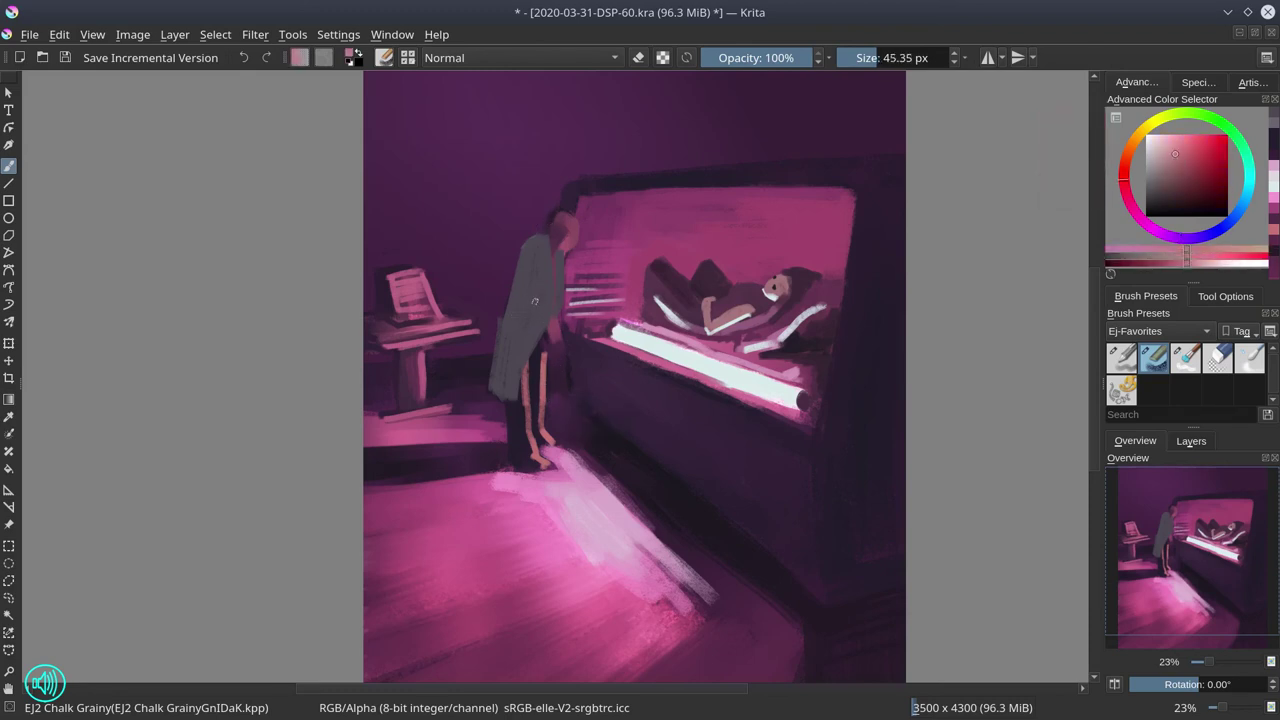
drag(536, 256, 534, 342)
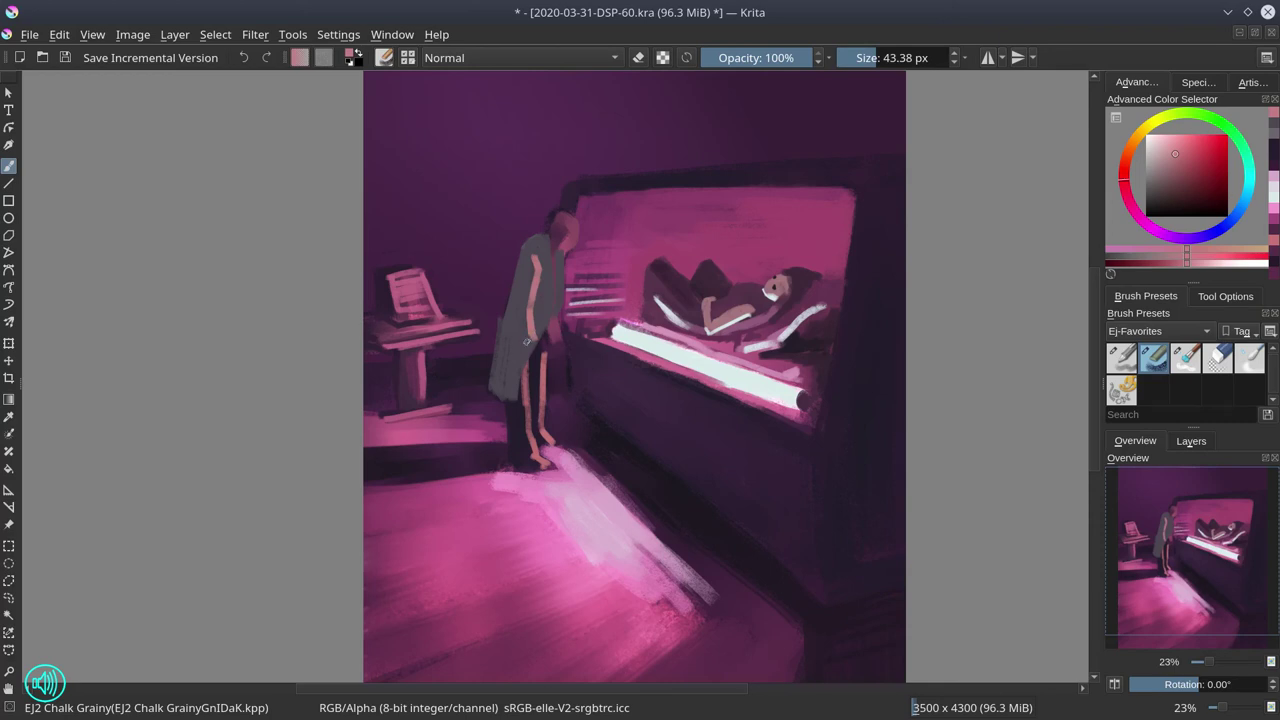
- Paint the coat's lapel and the hand in the same light pink, reducing the brush to about 36 px
key(bracketleft)
key(bracketleft)
key(bracketleft)
key(bracketleft)
key(bracketleft)
key(bracketright)
key(bracketright)
key(bracketright)
drag(544, 236, 549, 311)
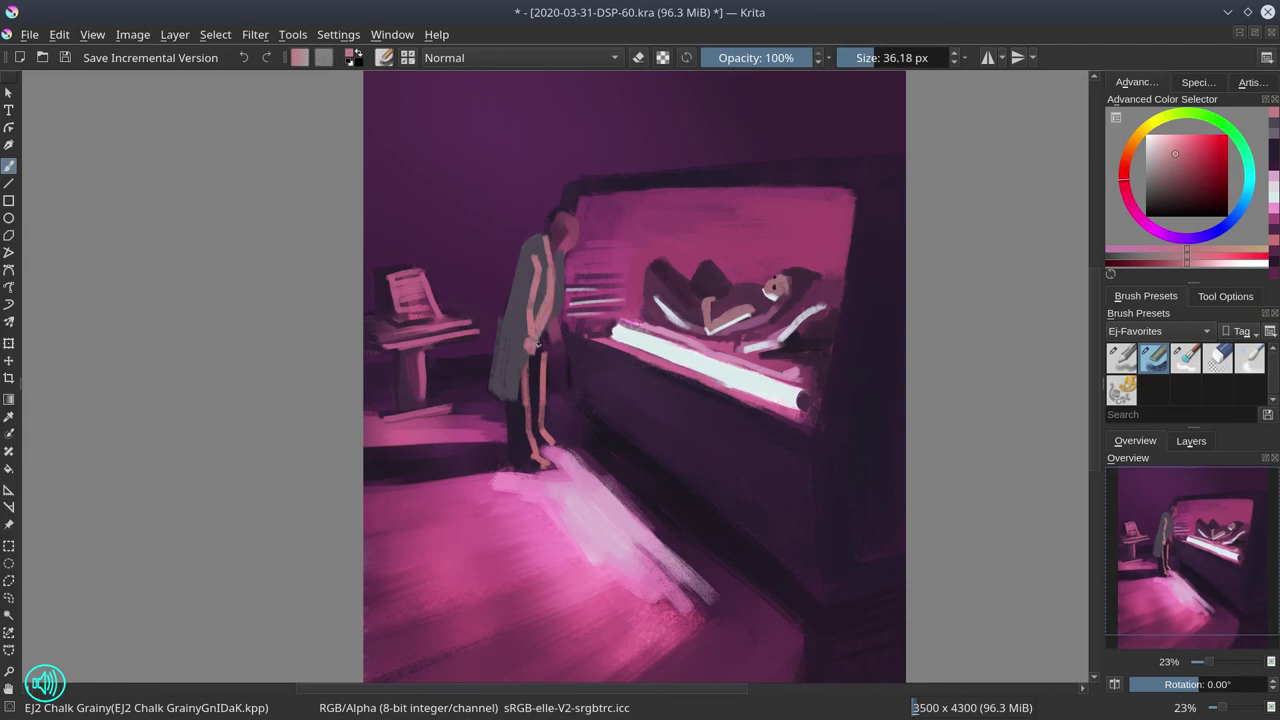
- Define the coat's sleeve and open front with sampled dark purple and grey strokes at about 33 px
ctrl+click(534, 375)
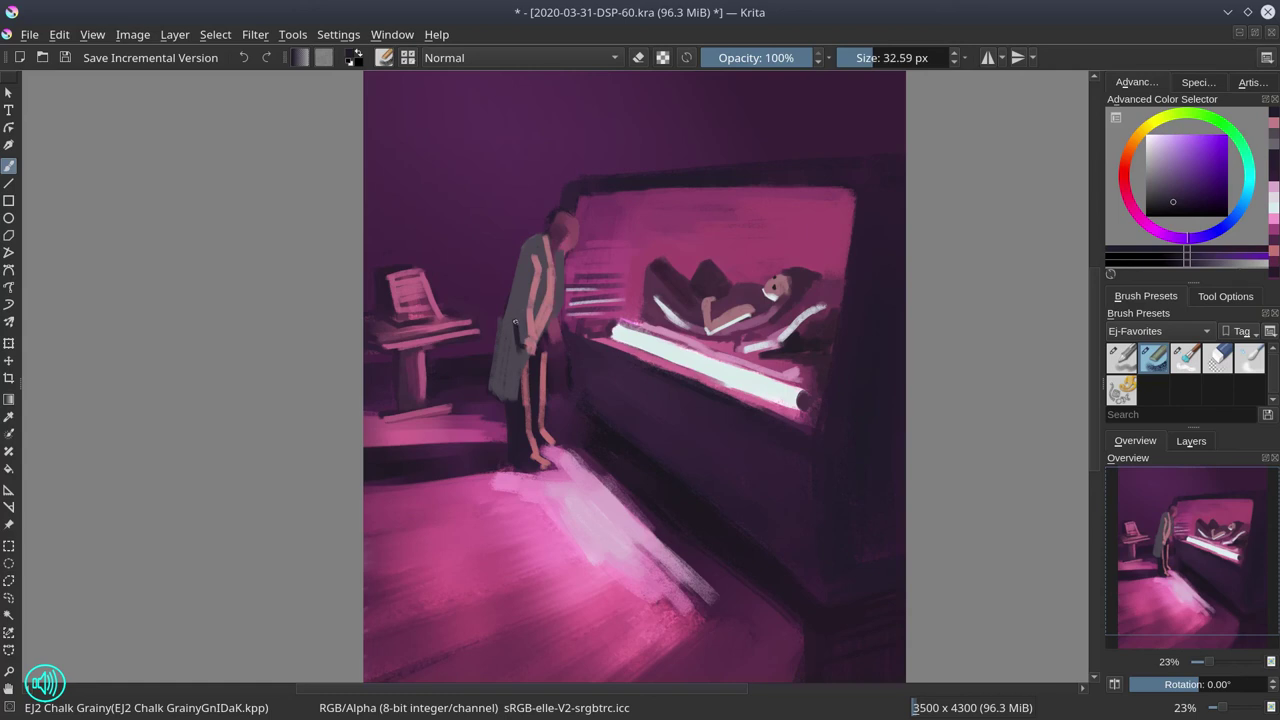
mouse_move(515, 322)
mouse_down()
mouse_move(520, 270)
mouse_move(511, 303)
mouse_up()
ctrl+click(509, 325)
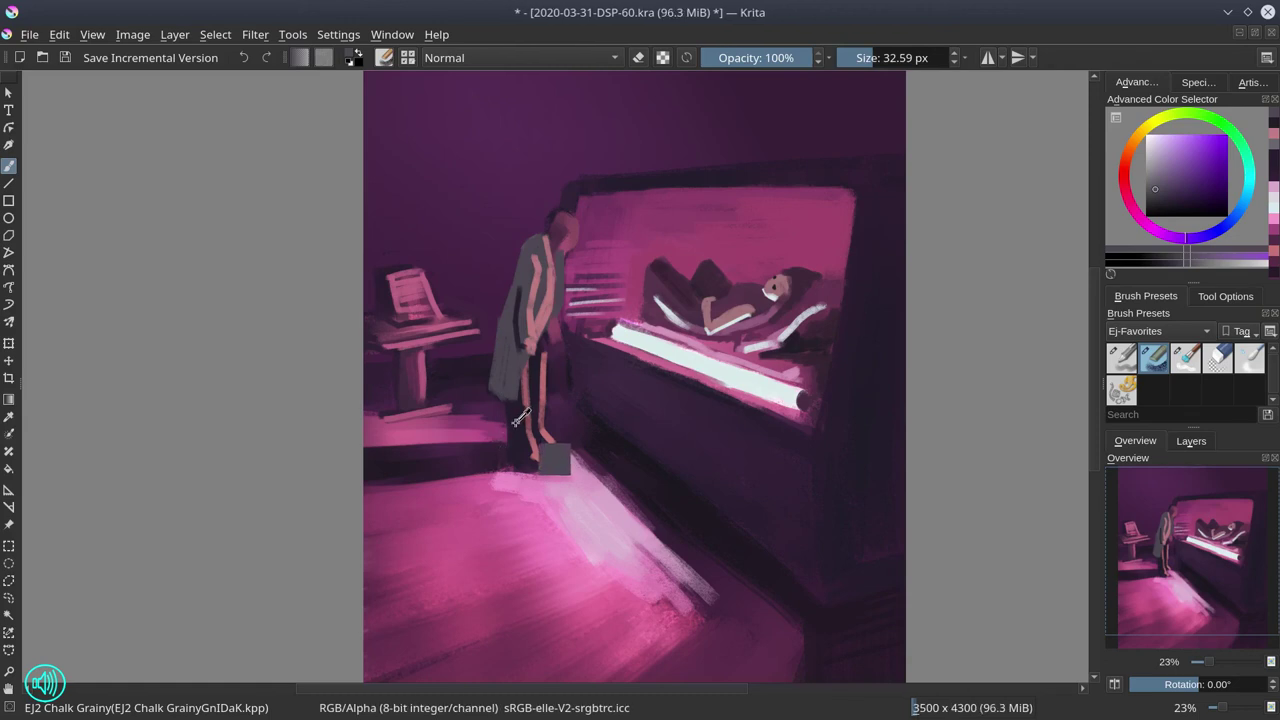
ctrl+click(548, 445)
ctrl+click(561, 289)
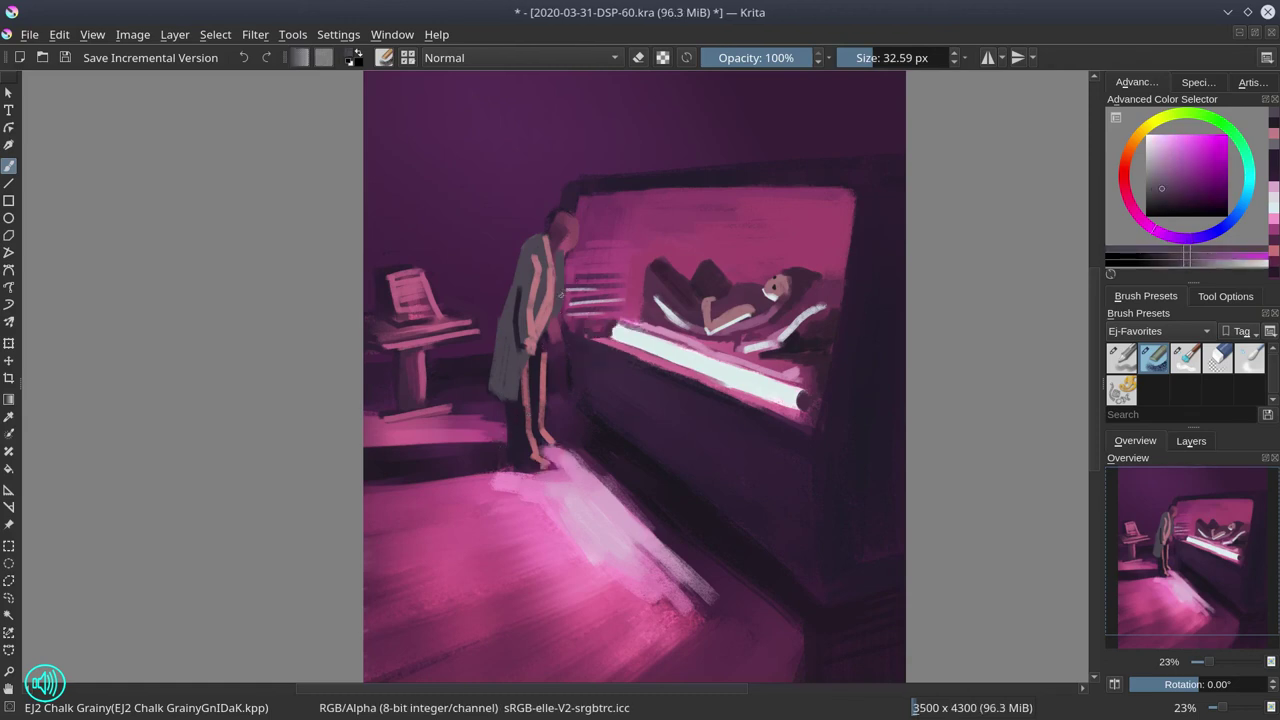
ctrl+click(537, 357)
mouse_move(535, 357)
mouse_down()
mouse_move(555, 303)
mouse_move(546, 337)
mouse_up()
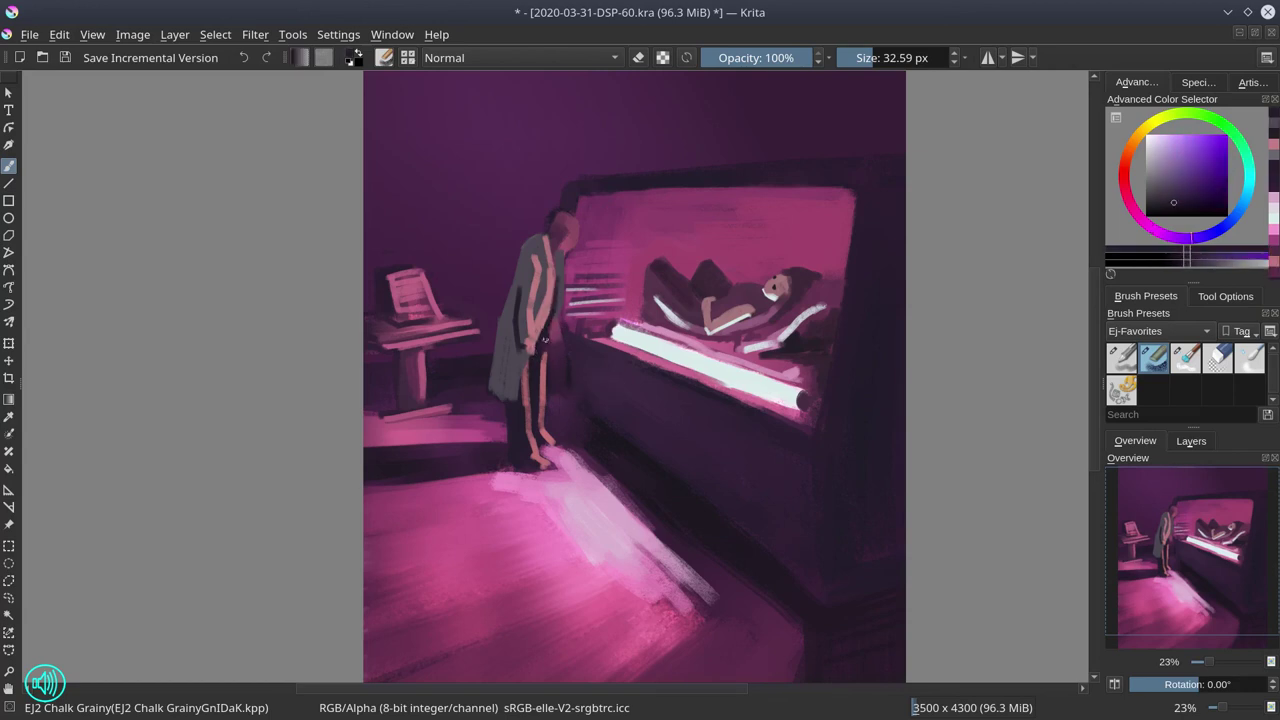
ctrl+click(552, 396)
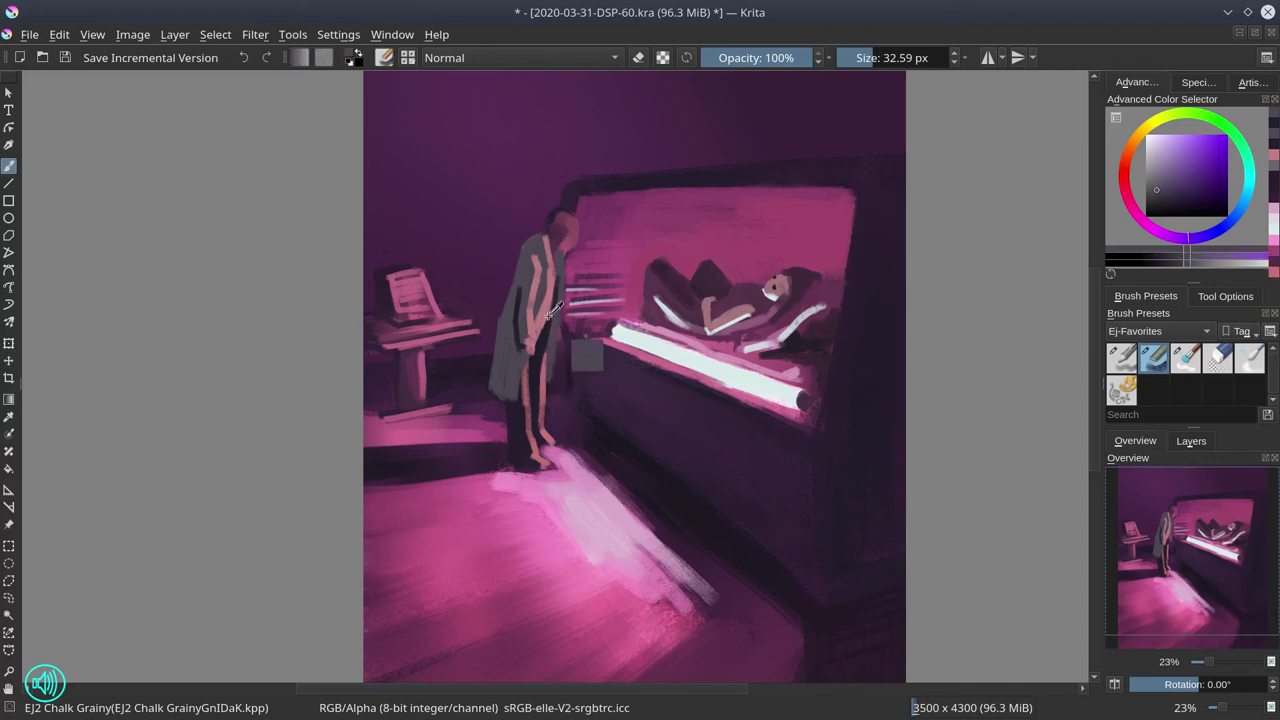
- Paint light pink edges along the coat's front and hem at about 26 px, and save the document
ctrl+click(554, 311)
key(bracketleft)
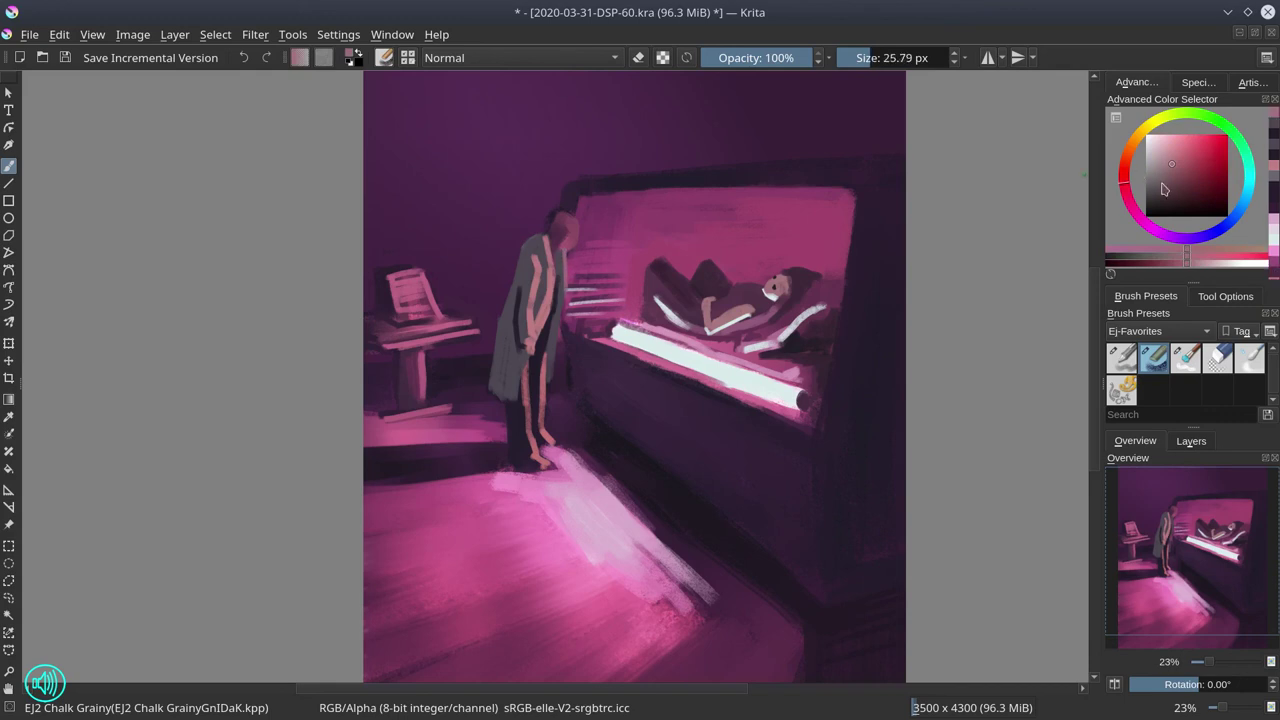
click(1174, 157)
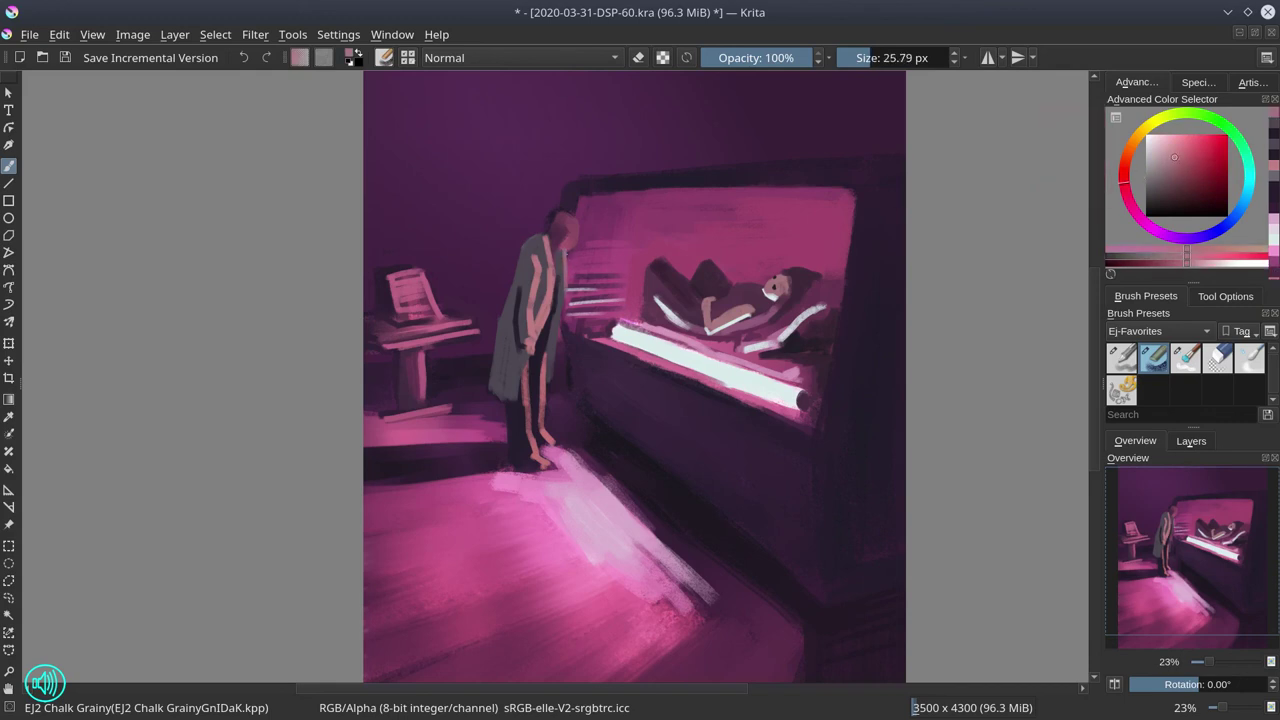
mouse_move(564, 293)
mouse_down()
mouse_move(550, 378)
mouse_move(515, 400)
mouse_up()
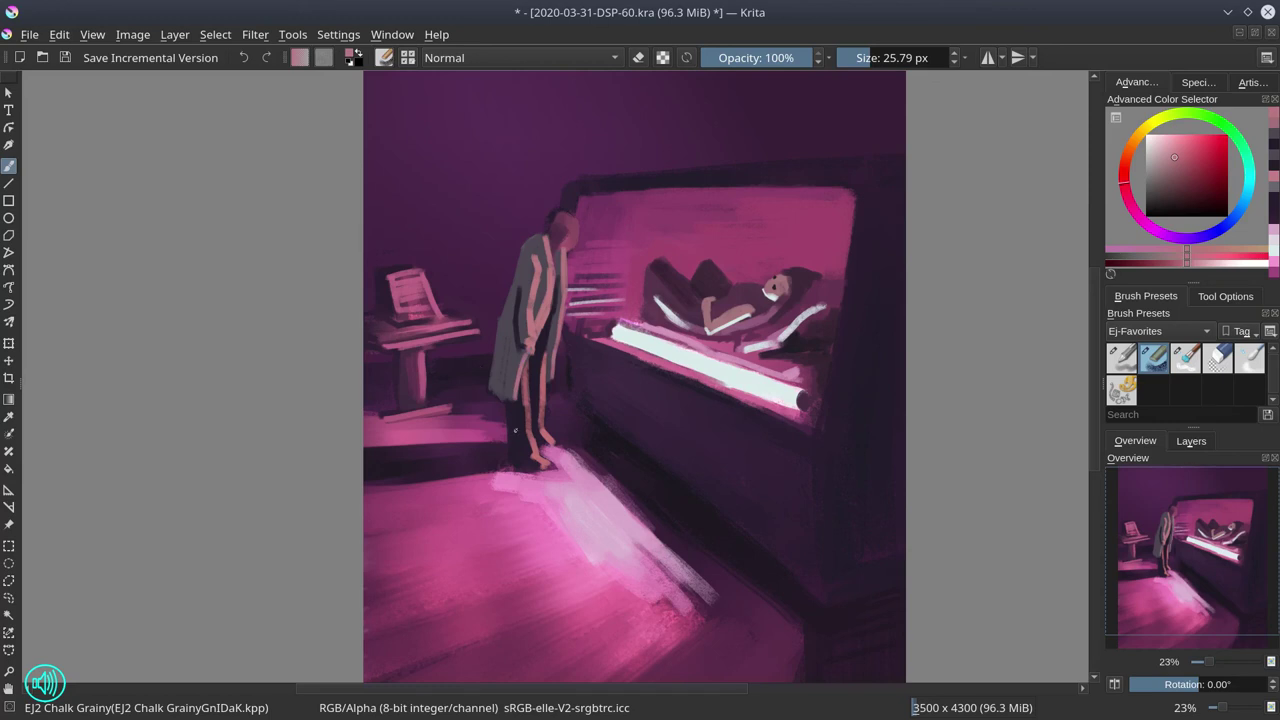
click(64, 58)
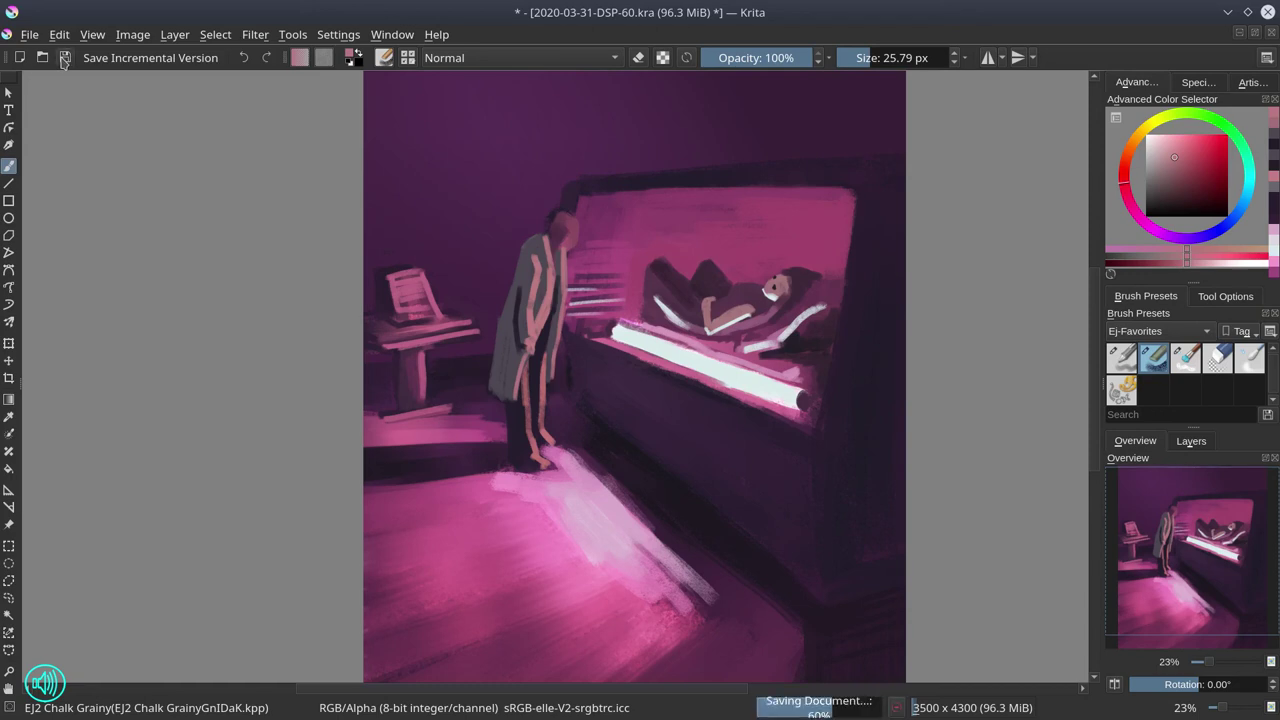
- Paint the standing figure's dark hair with a bun and a fringe, using sampled dark purple at about 26 px
ctrl+click(543, 441)
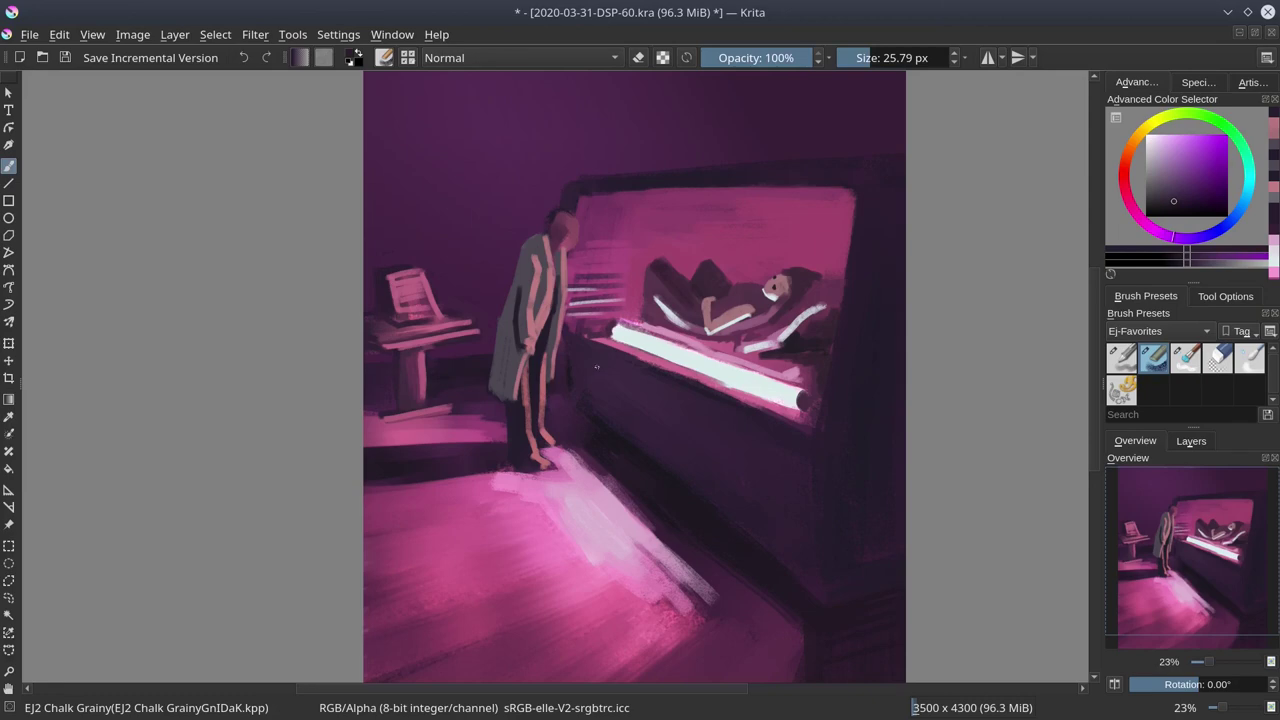
scroll(547, 461, up, 5)
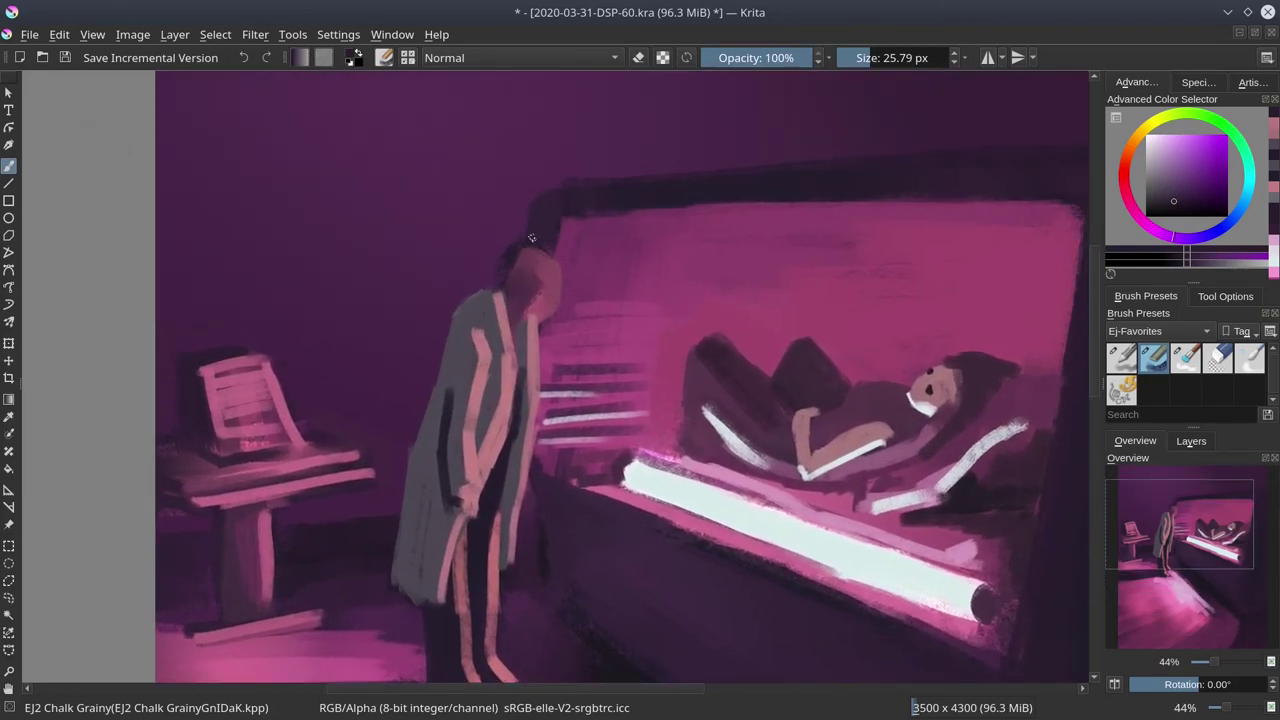
ctrl+click(525, 278)
ctrl+click(515, 255)
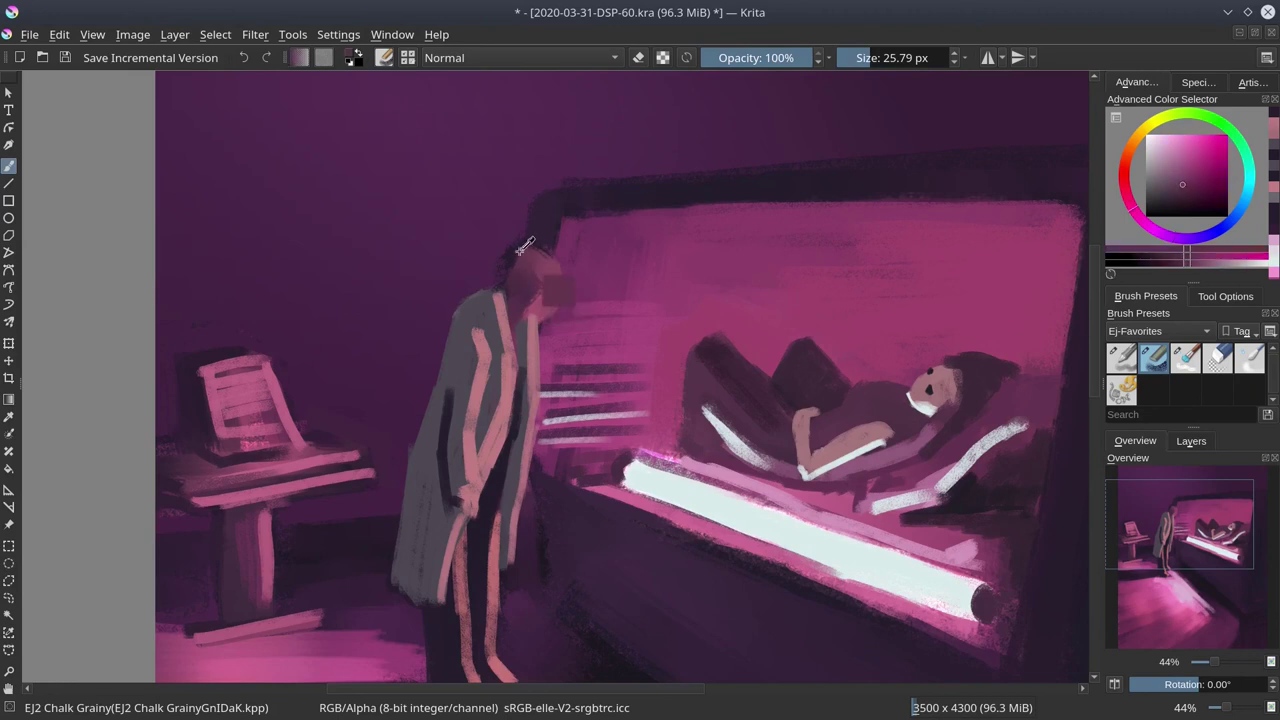
drag(509, 254, 510, 263)
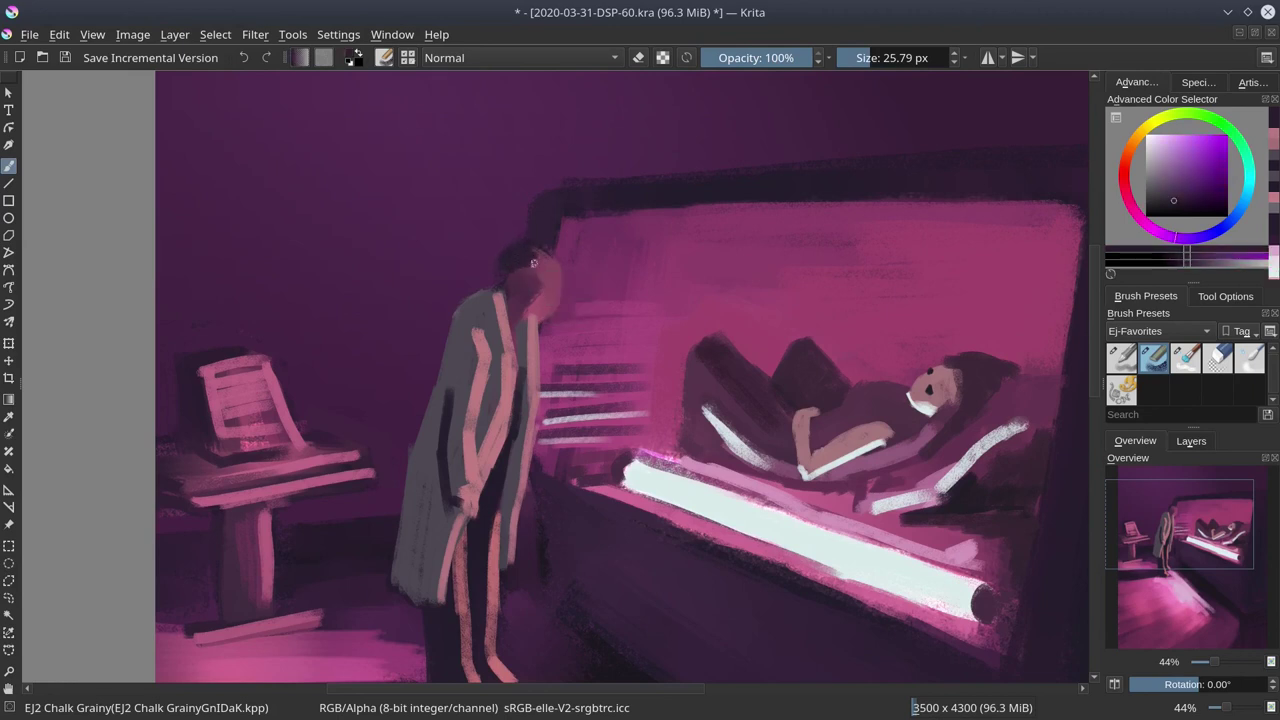
mouse_move(531, 244)
mouse_down()
mouse_move(547, 271)
mouse_move(510, 248)
mouse_move(523, 241)
mouse_move(513, 263)
mouse_move(532, 253)
mouse_move(490, 247)
mouse_up()
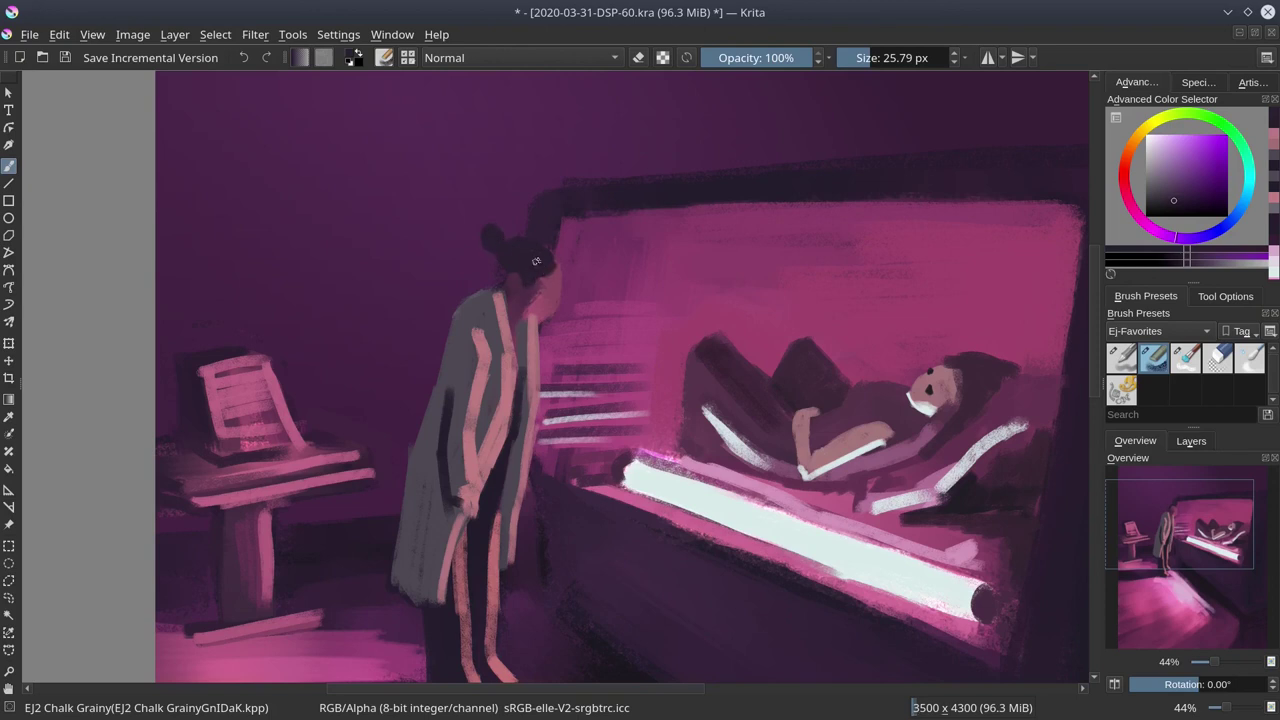
drag(553, 255, 550, 280)
- Refine the standing figure's ear, jaw and face profile with sampled purples and muted pink at about 21 px
ctrl+click(514, 275)
ctrl+click(531, 281)
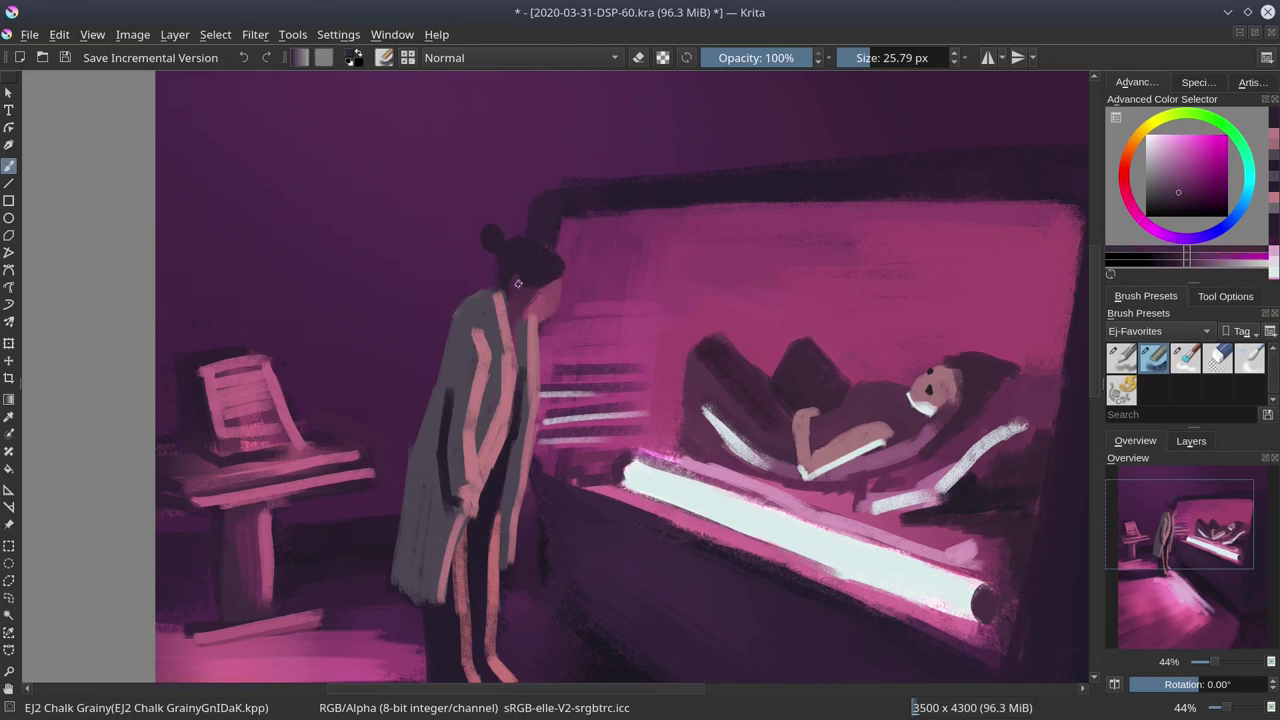
key(bracketleft)
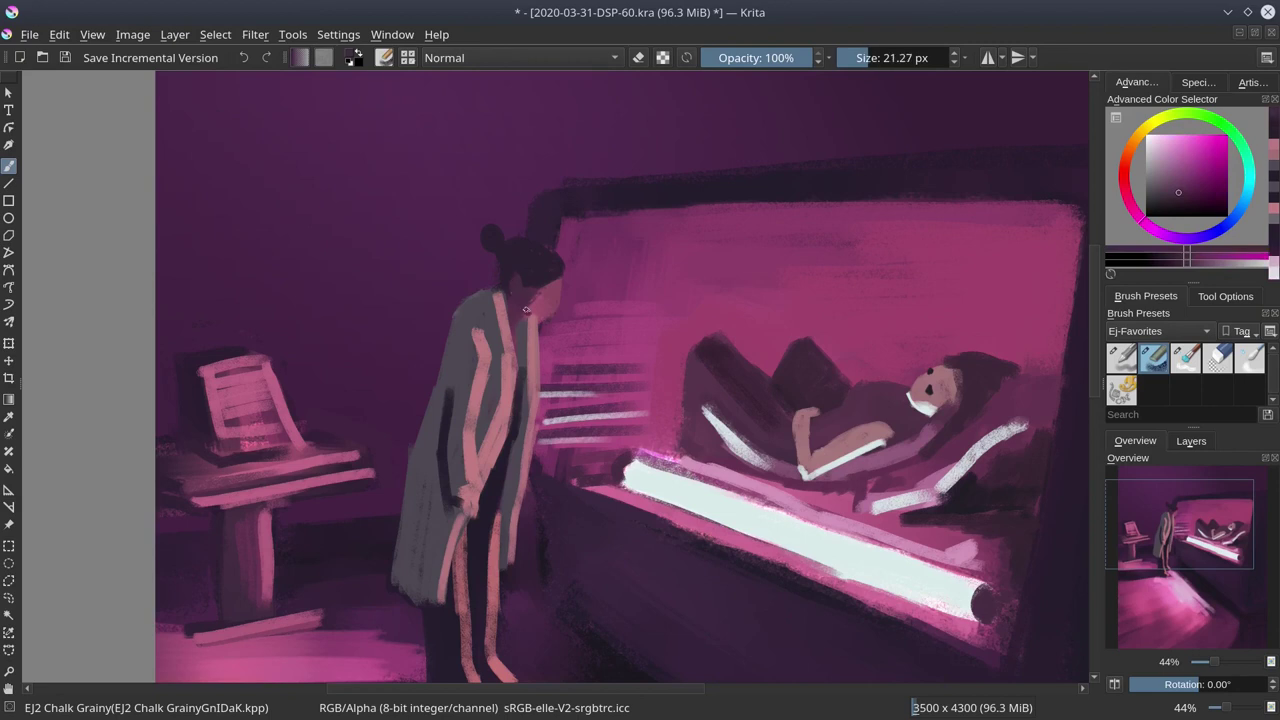
ctrl+click(567, 296)
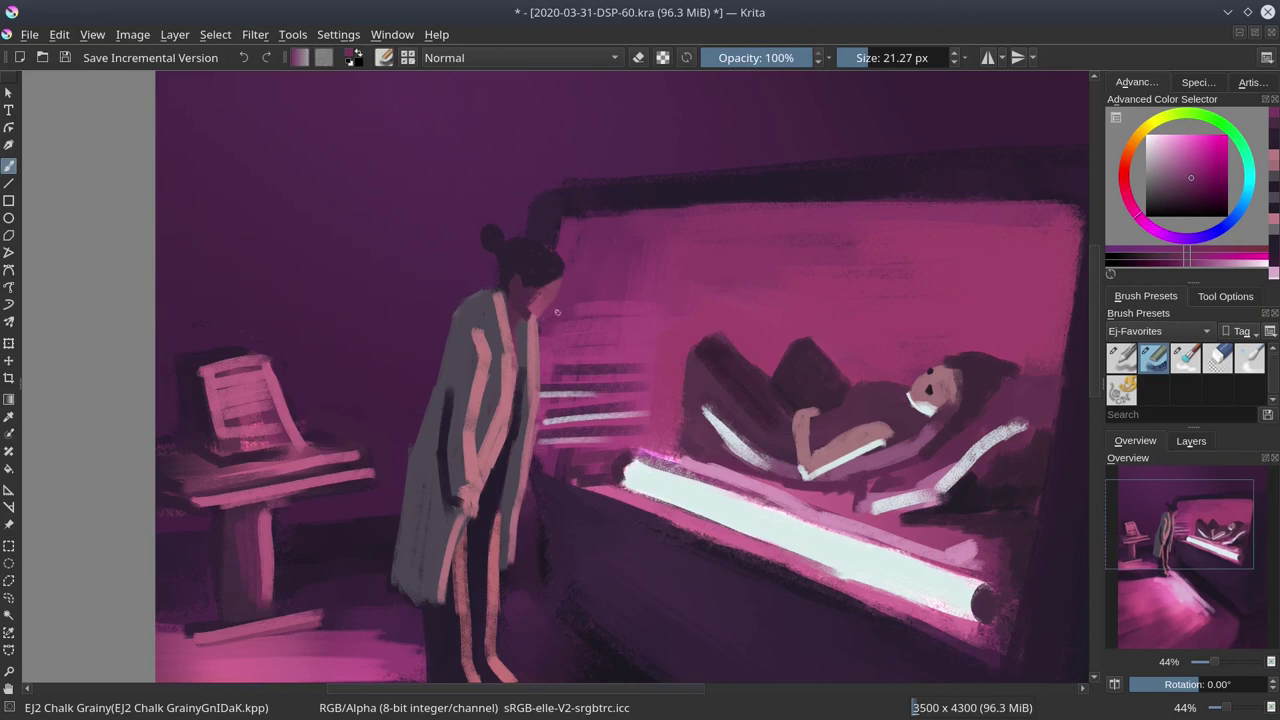
ctrl+click(546, 317)
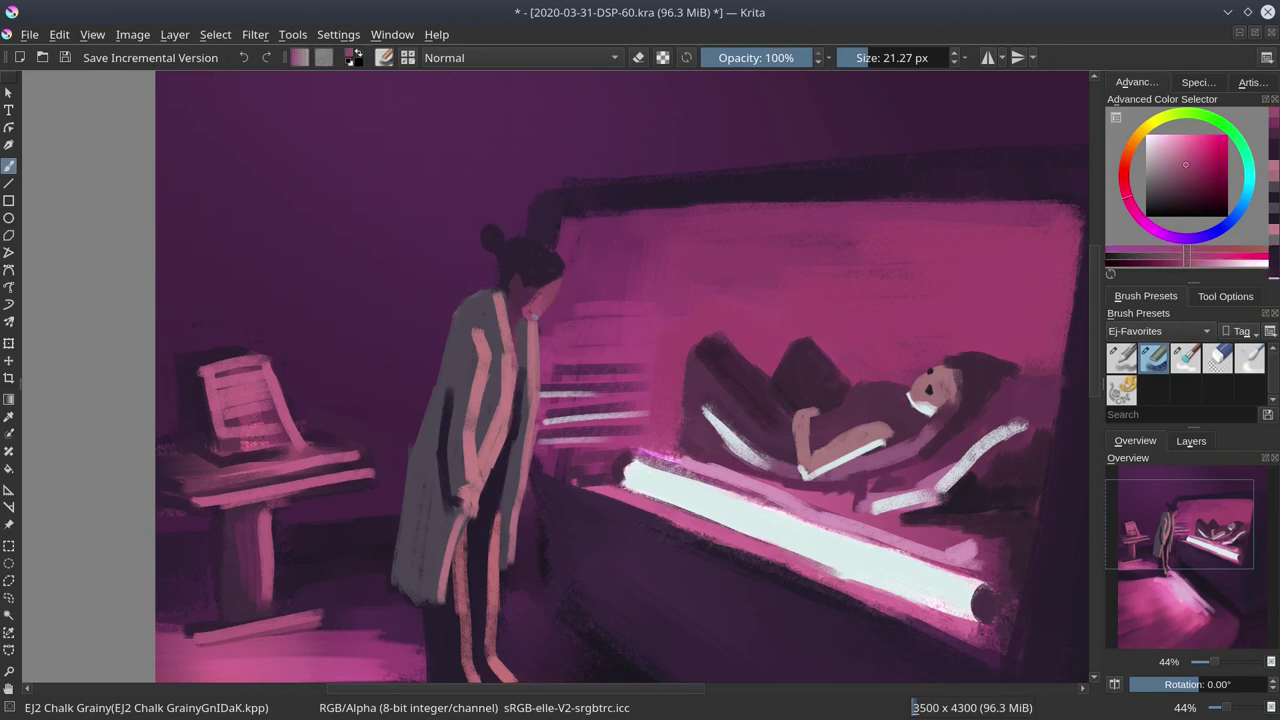
ctrl+click(513, 296)
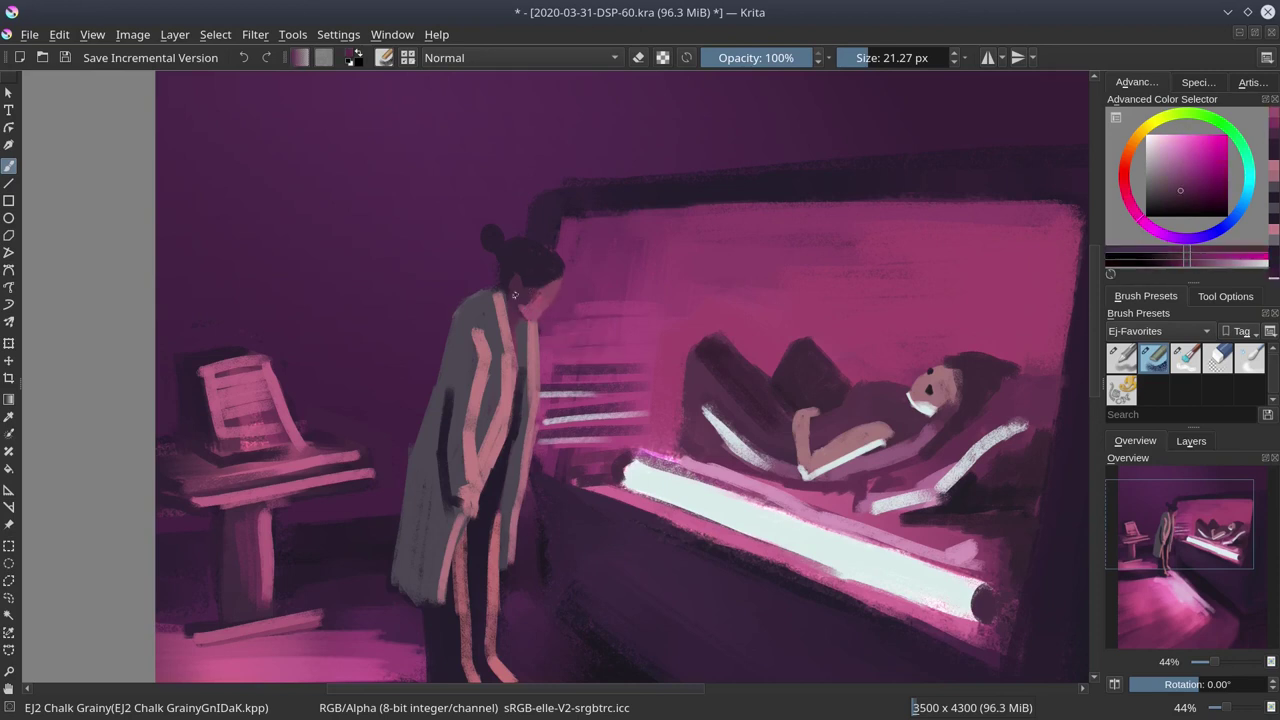
- Darken the gap inside the open coat with sampled dark purple, and detail the nose and eye at about 17 px
ctrl+click(523, 395)
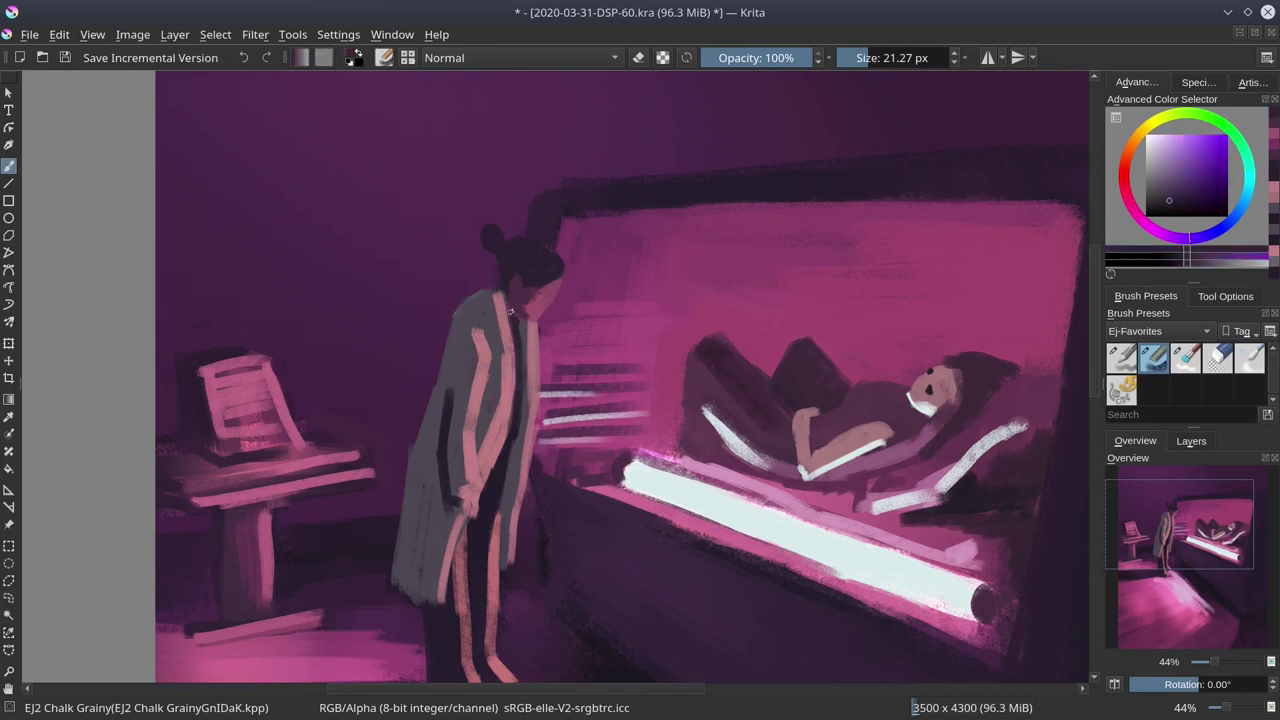
drag(520, 321, 514, 446)
ctrl+click(549, 313)
key(bracketleft)
key(bracketleft)
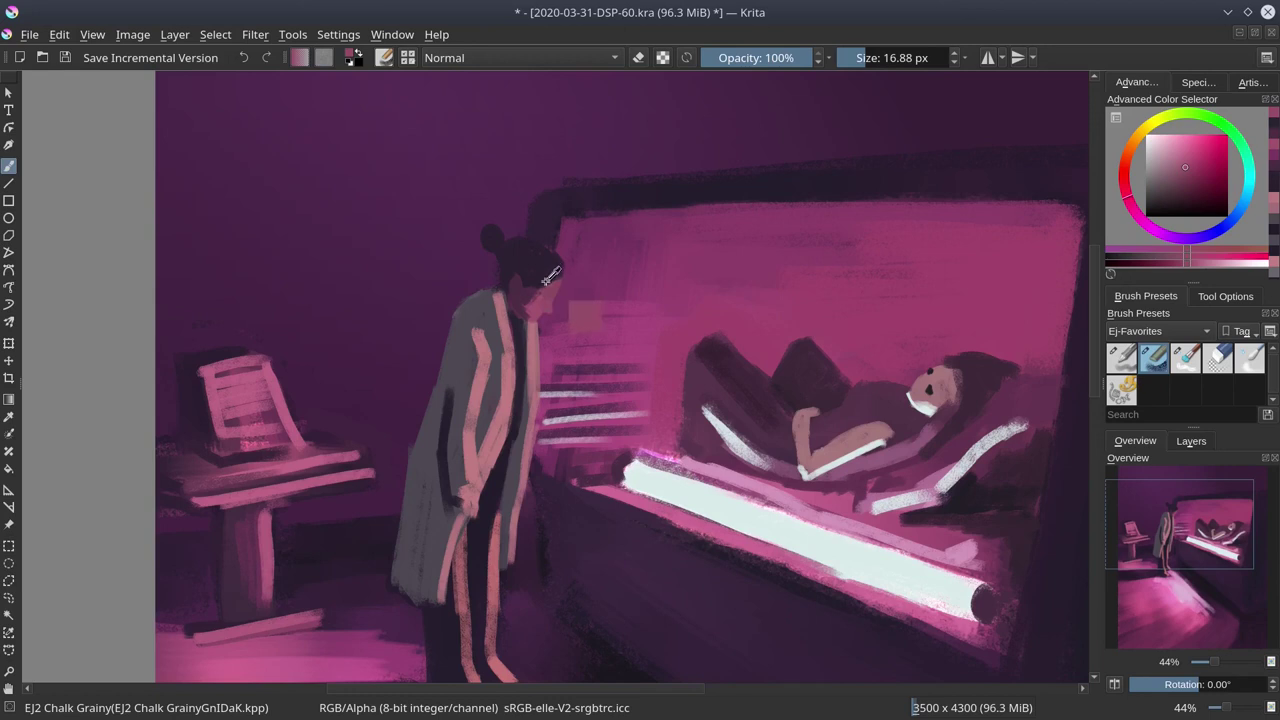
ctrl+click(521, 352)
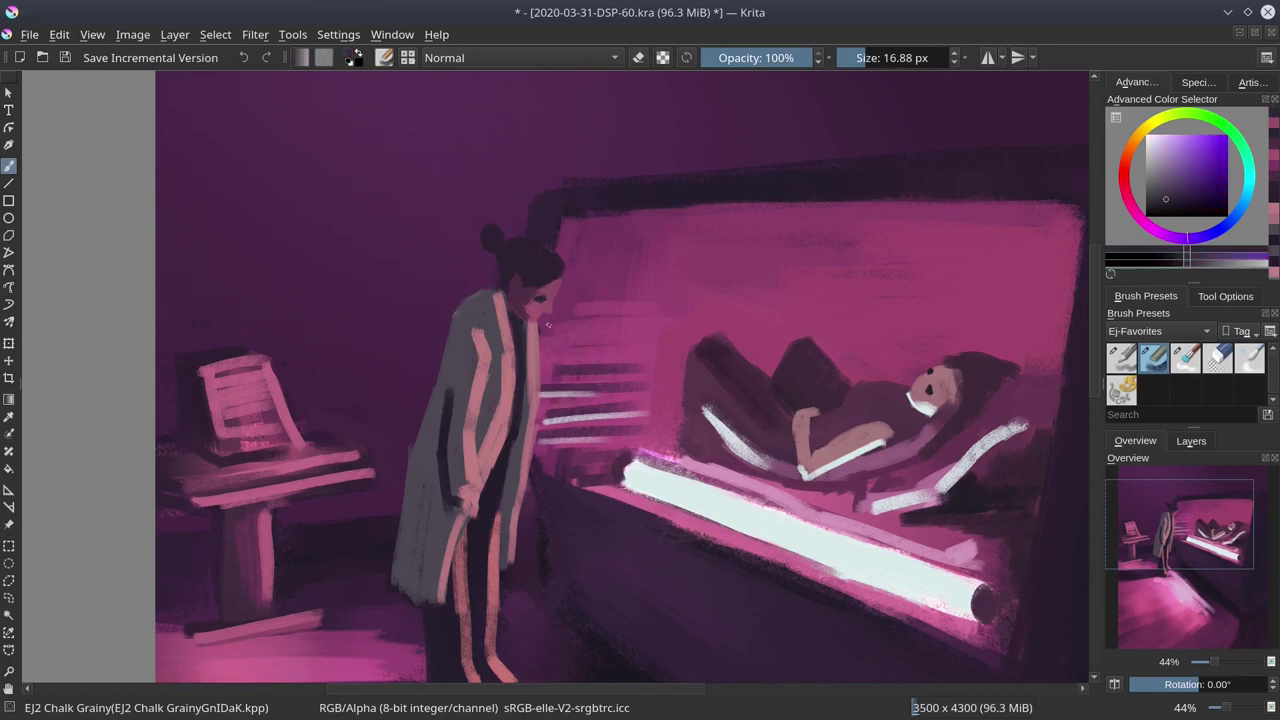
- Add sampled near-white rim highlights along the standing figure's coat edges, sleeve, hand, legs and foot at about 15 px
ctrl+click(692, 495)
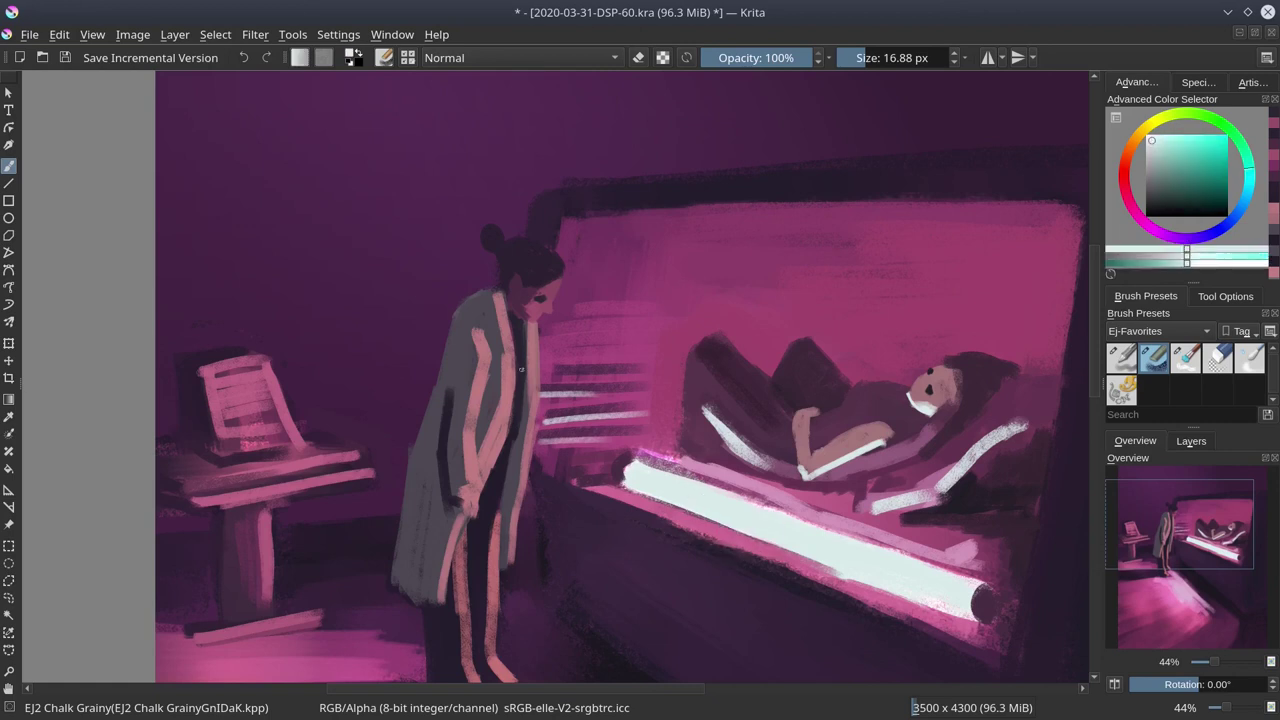
drag(561, 402, 575, 320)
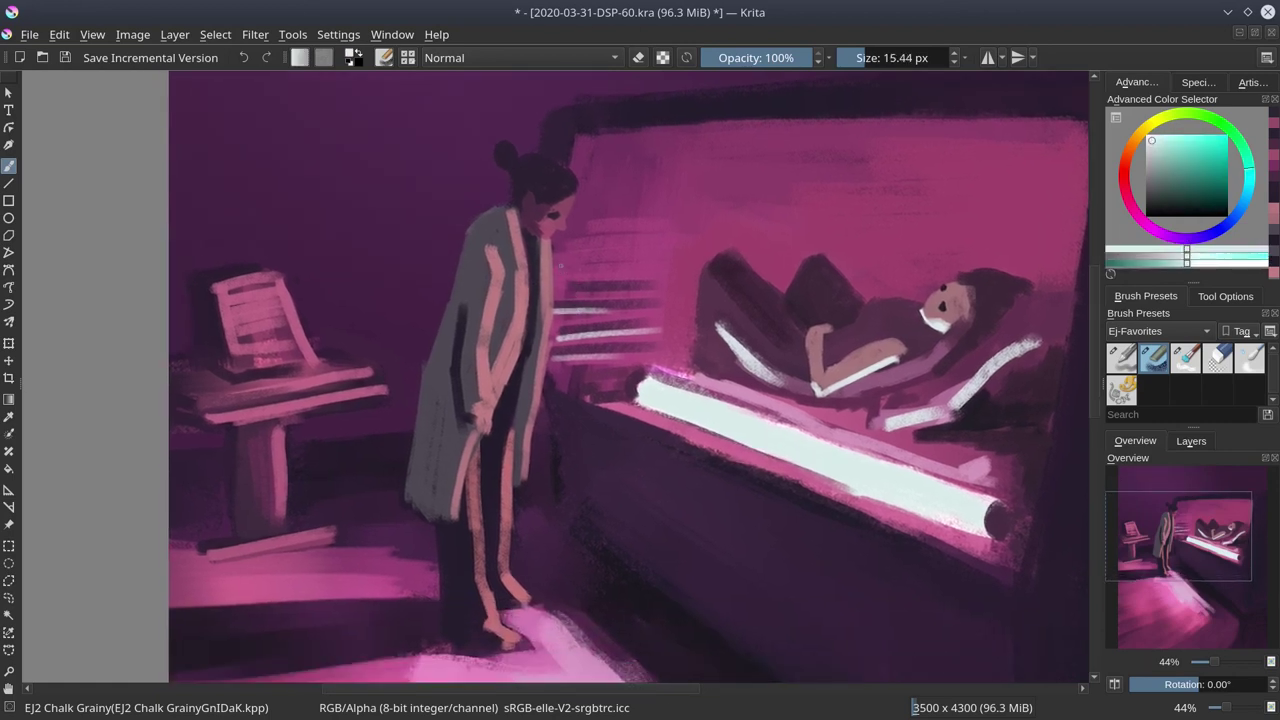
drag(552, 242, 537, 412)
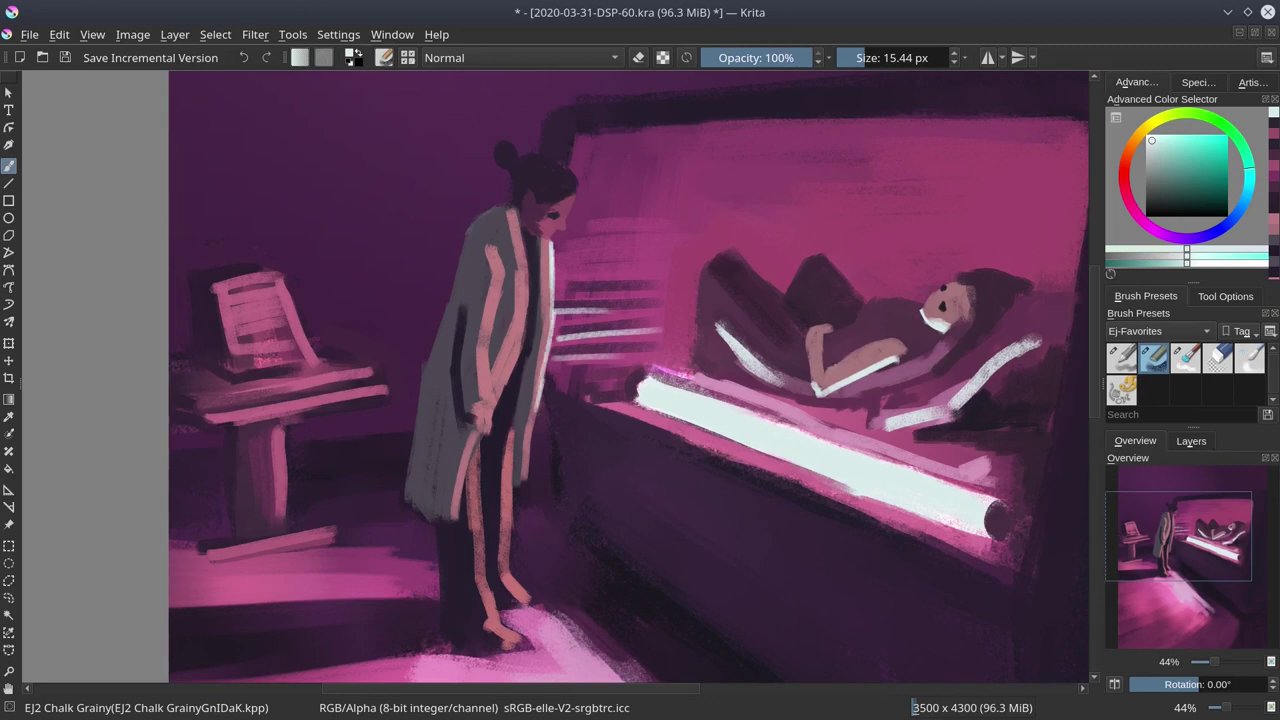
drag(526, 246, 514, 378)
mouse_move(502, 252)
mouse_down()
mouse_move(486, 436)
mouse_move(508, 499)
mouse_up()
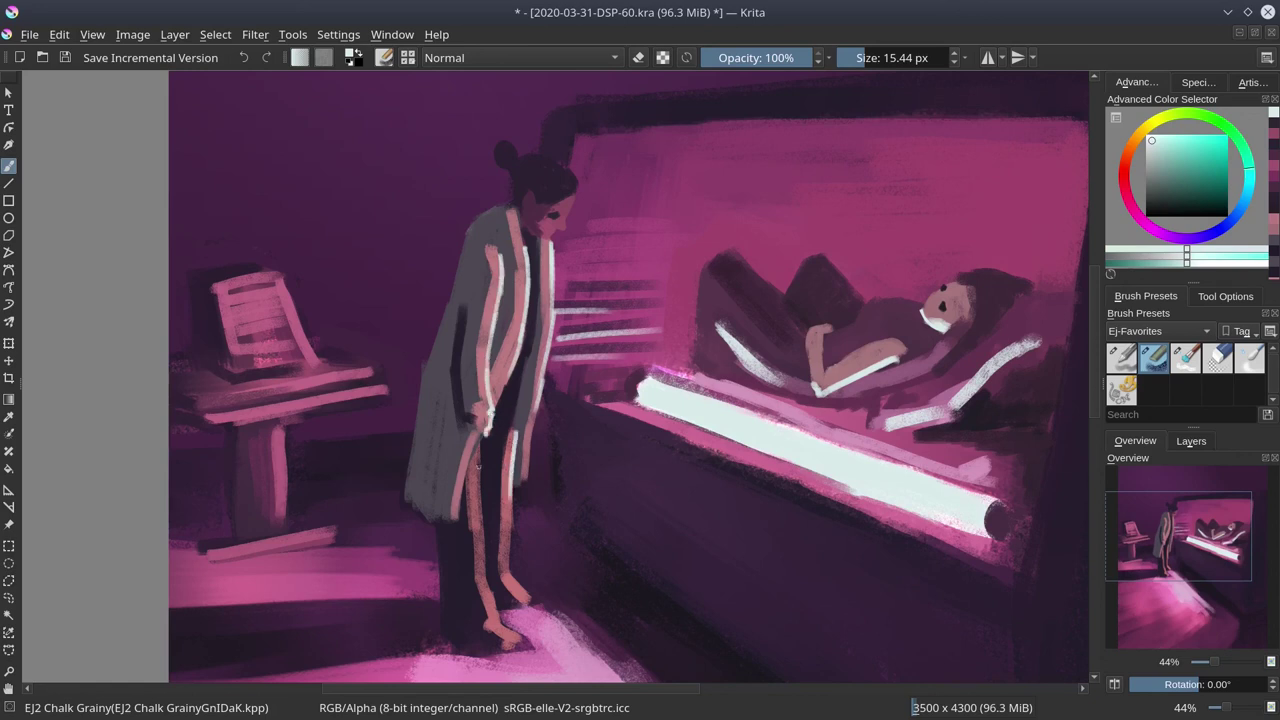
mouse_move(478, 454)
mouse_down()
mouse_move(486, 578)
mouse_move(505, 630)
mouse_move(522, 638)
mouse_up()
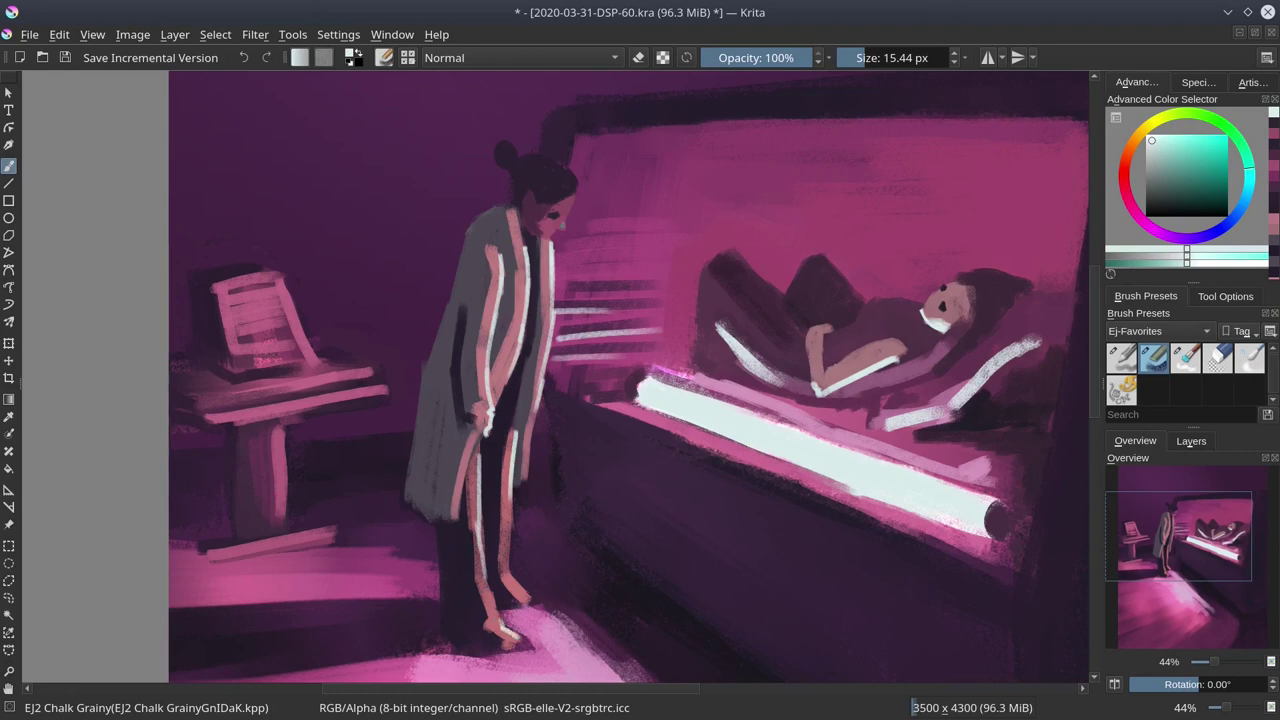
- Add thin near-white rim highlights along the standing figure's face profile and front of the hair at about 11 px
key(bracketleft)
key(bracketleft)
key(bracketleft)
drag(575, 198, 563, 231)
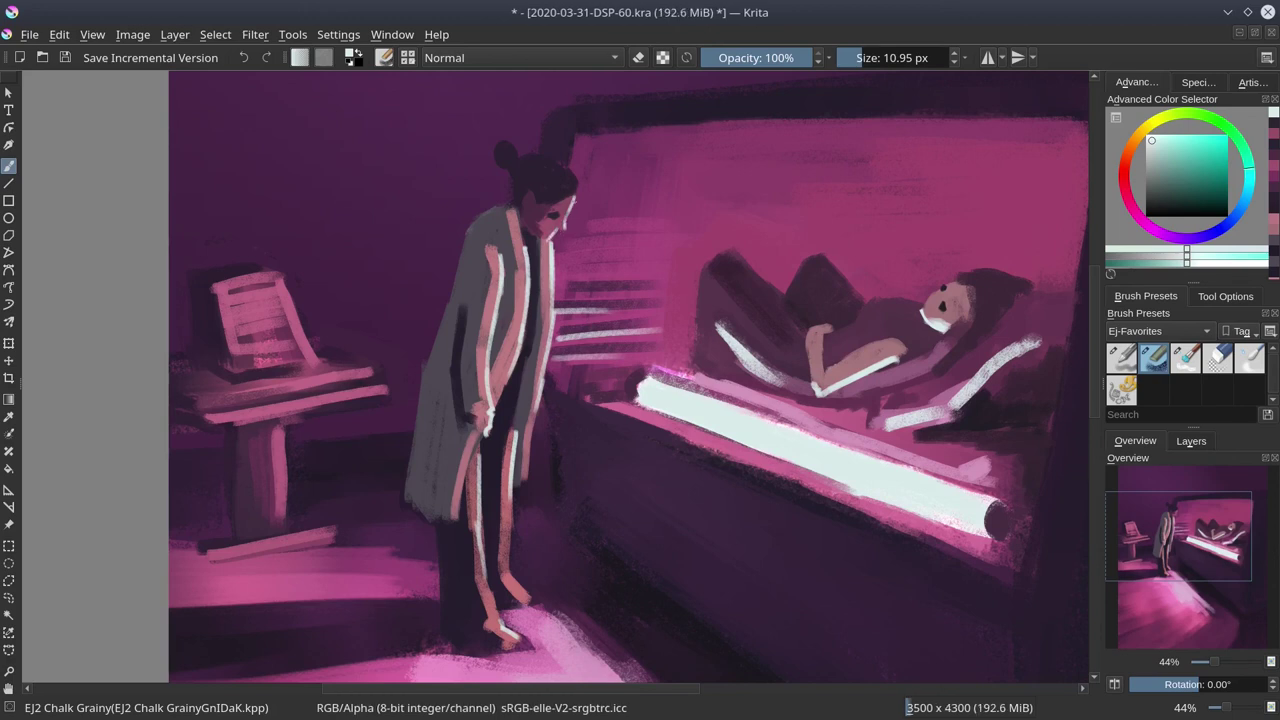
drag(569, 166, 570, 198)
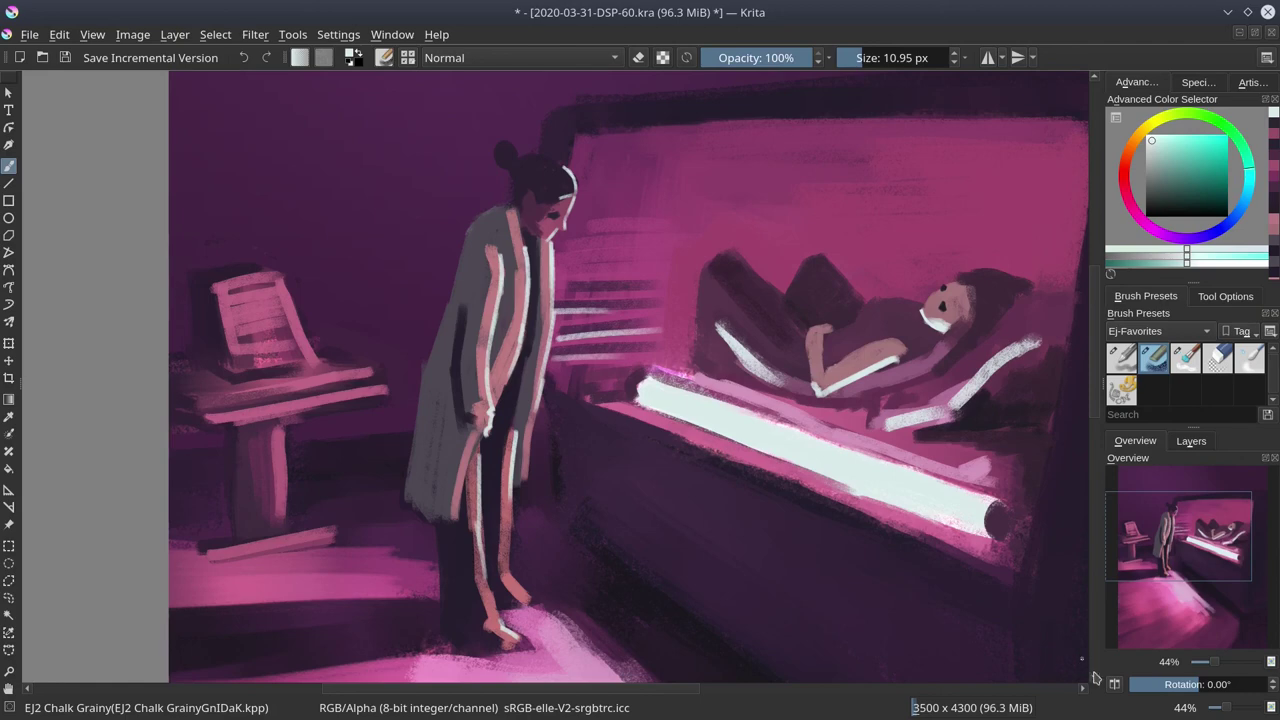
- Check the whole composition in mirrored and normal canvas view, and save the painting
click(1114, 684)
scroll(620, 317, down, 6)
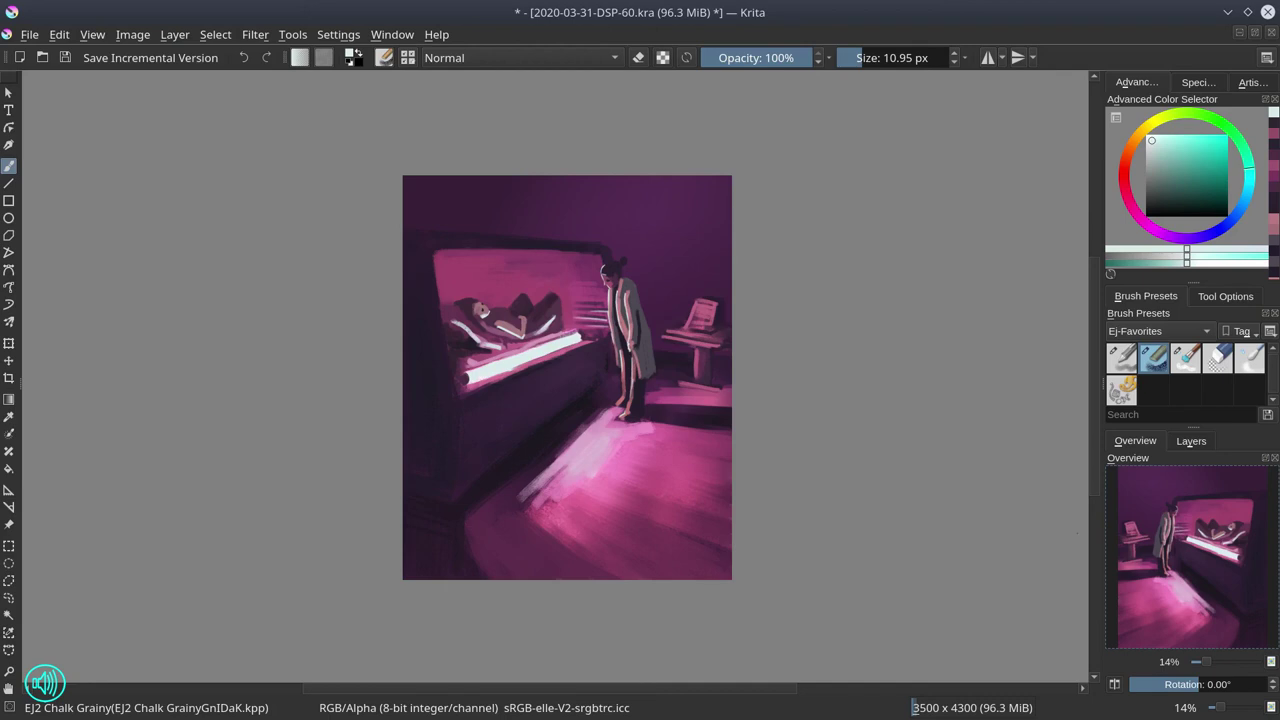
click(1114, 685)
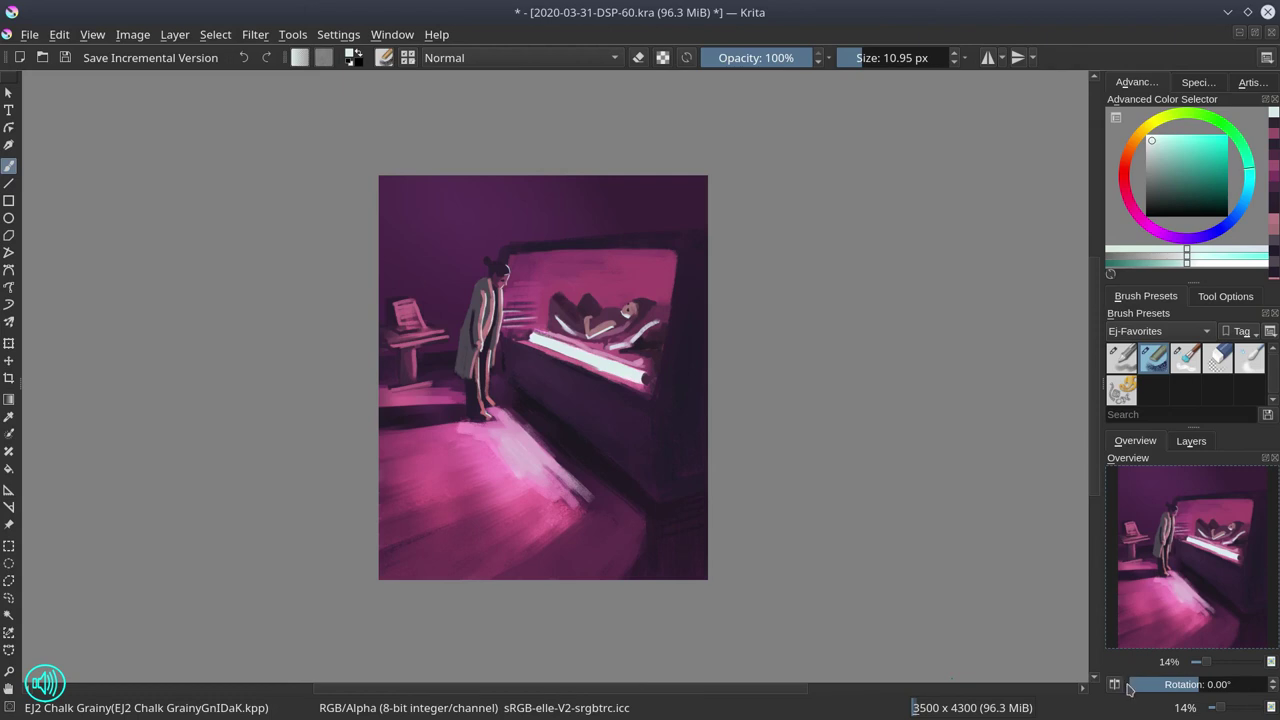
click(1120, 688)
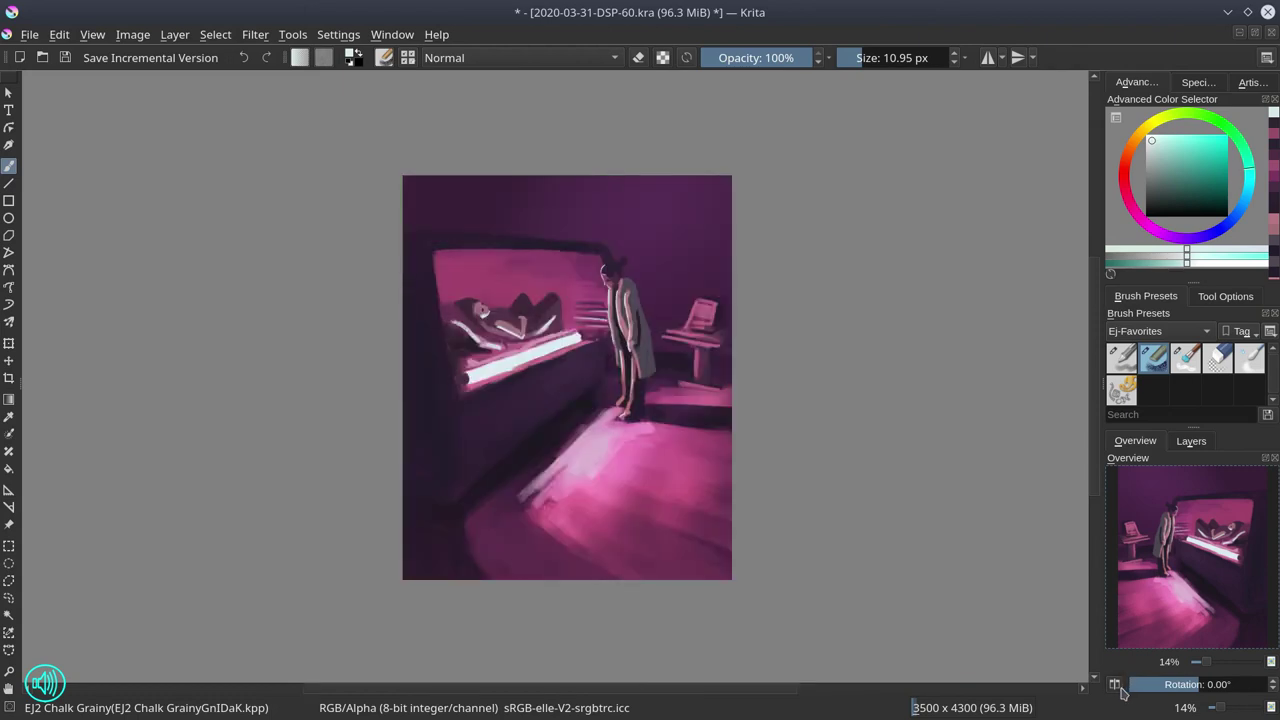
click(1120, 688)
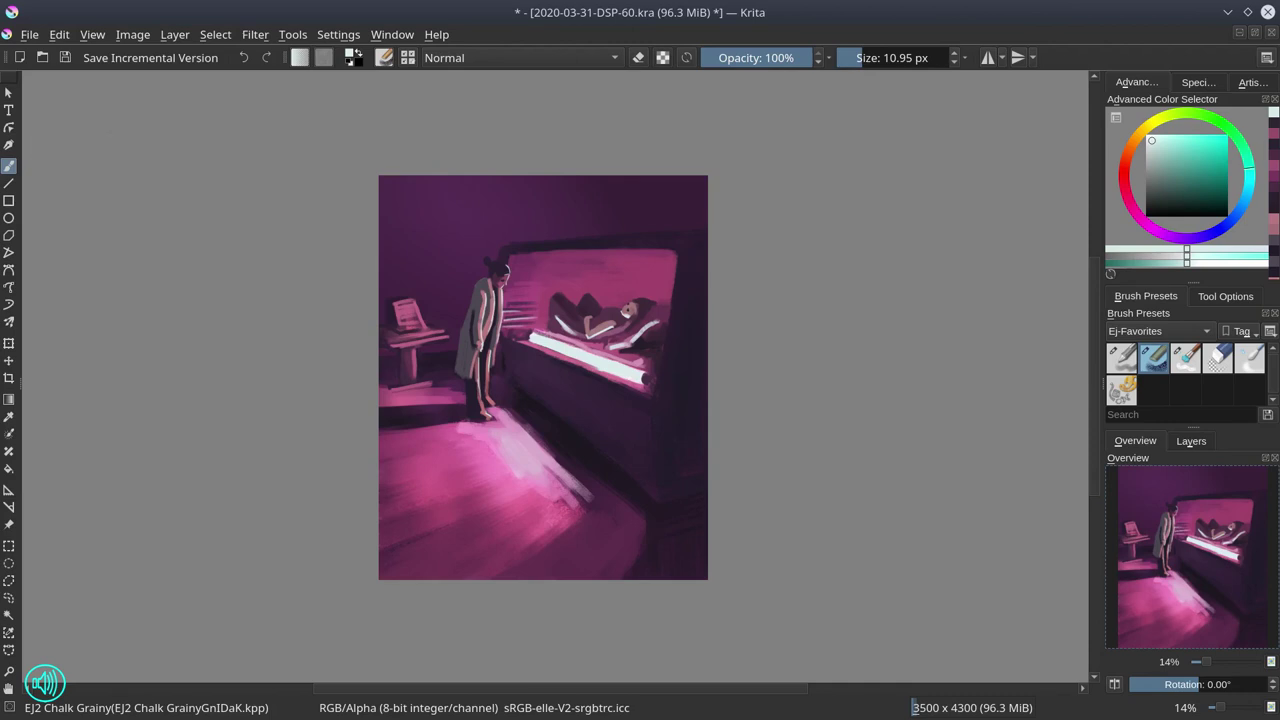
click(65, 57)
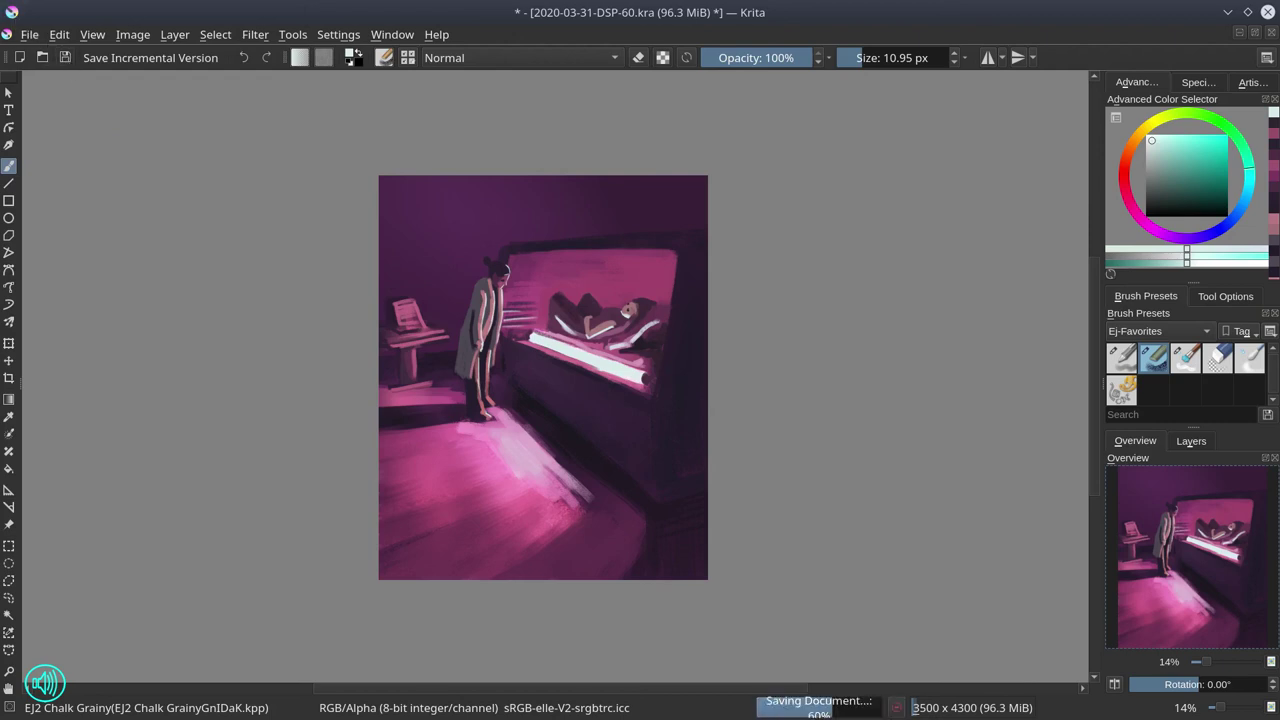